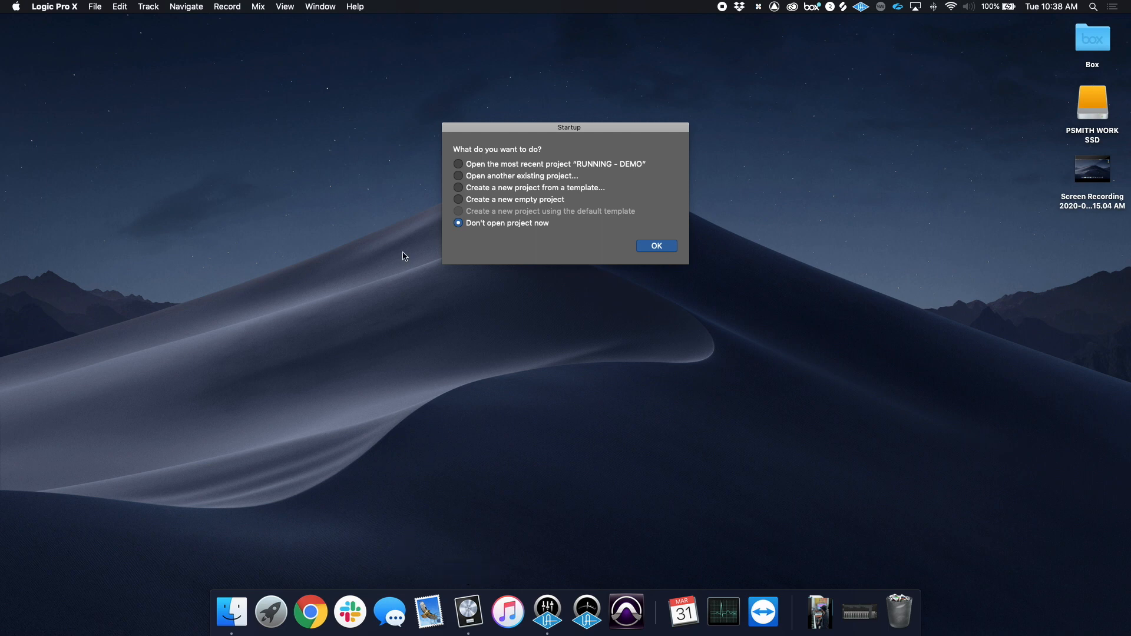
# Step: Create a new empty project with one software instrument track using the stereo EXS24 (Sampler)
pyautogui.click(485, 202)
pyautogui.click(672, 250)
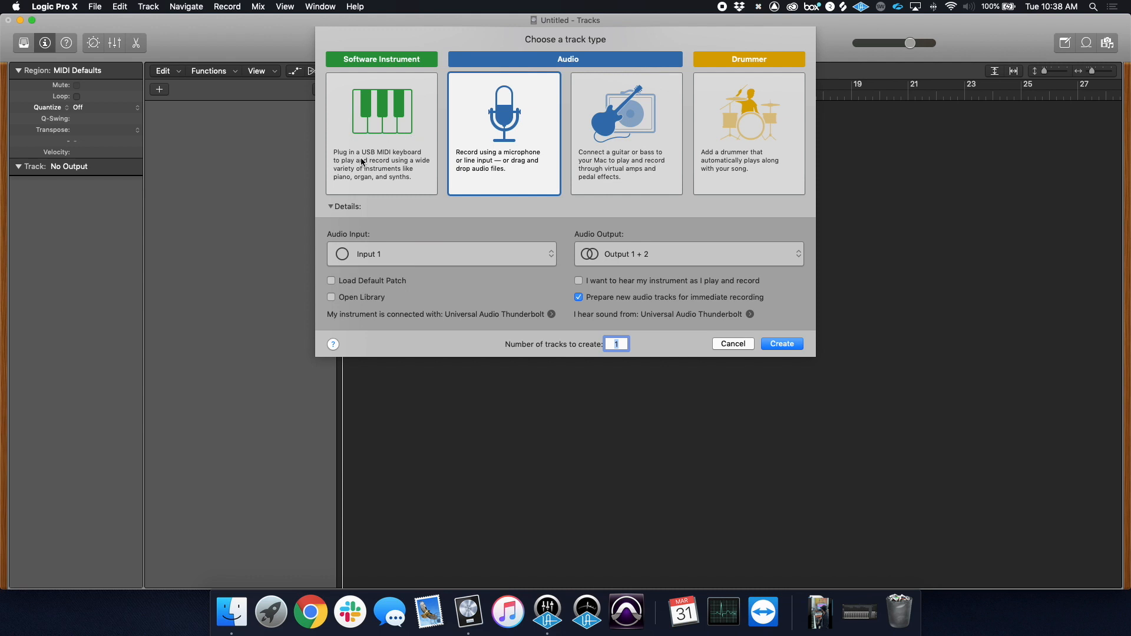
pyautogui.click(364, 134)
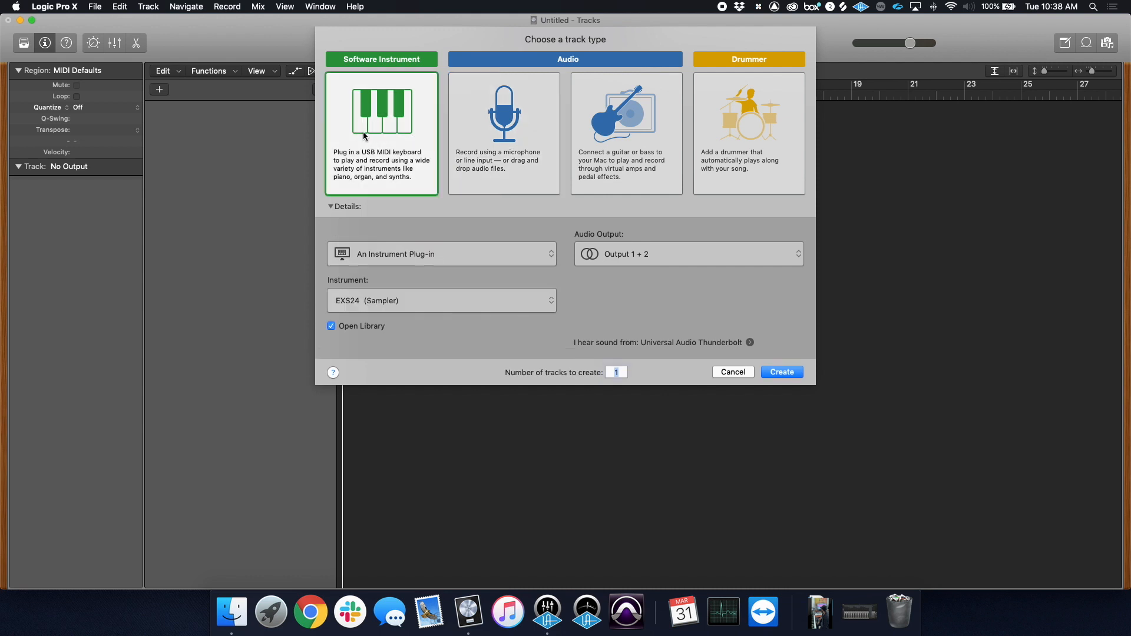
pyautogui.click(478, 304)
pyautogui.moveTo(444, 426)
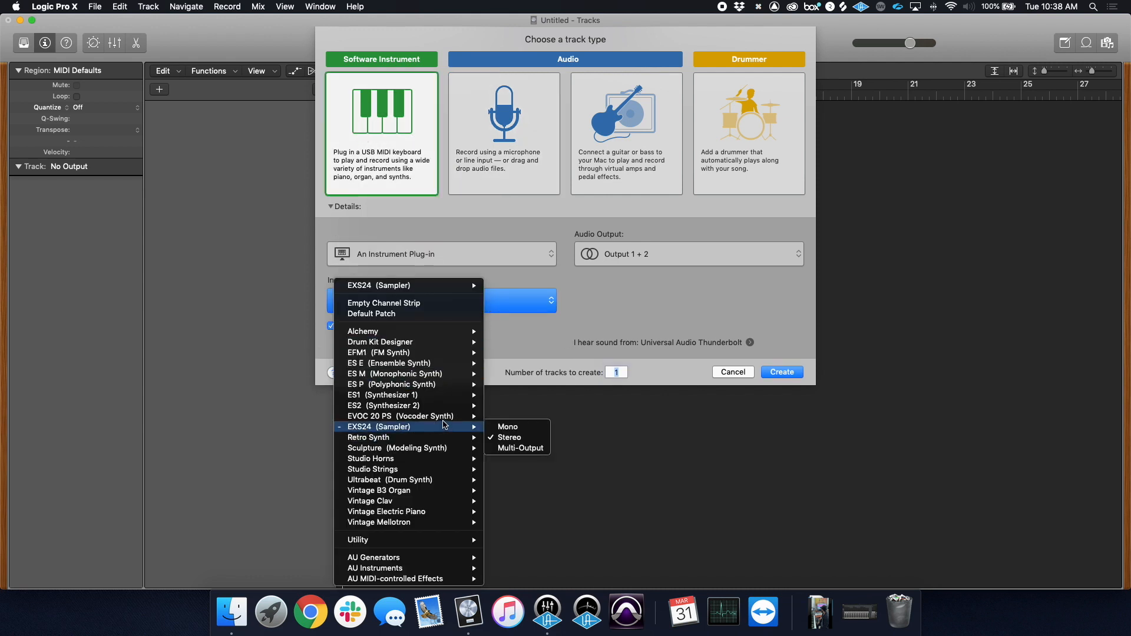
pyautogui.click(517, 438)
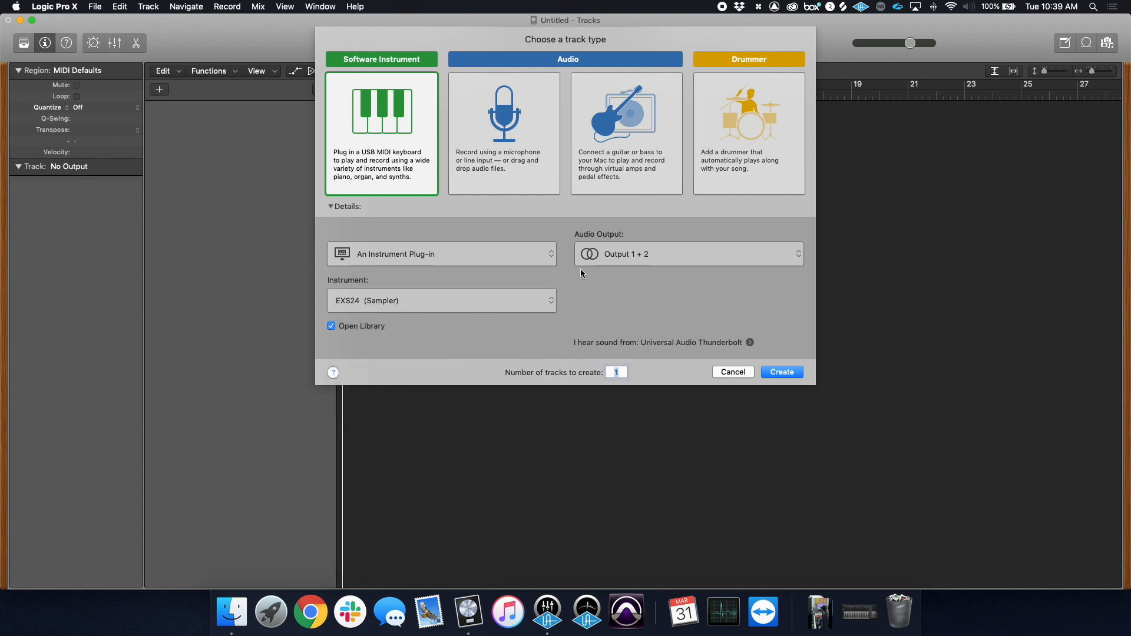
pyautogui.click(781, 372)
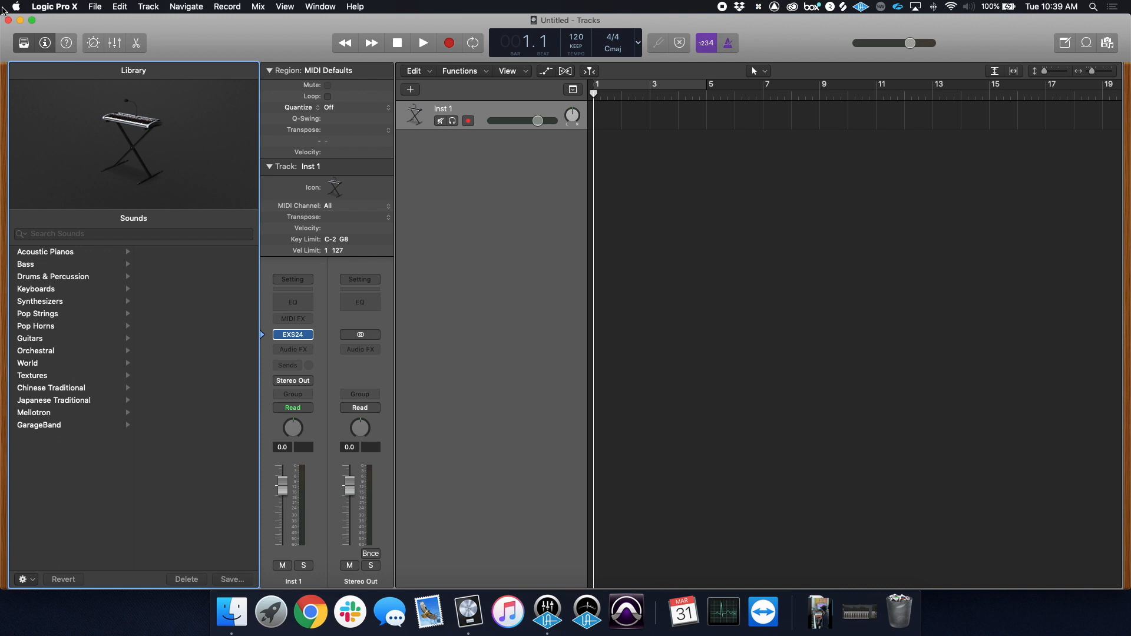
# Step: Enable Show Advanced Tools in the advanced preferences and close the preferences window
pyautogui.click(52, 6)
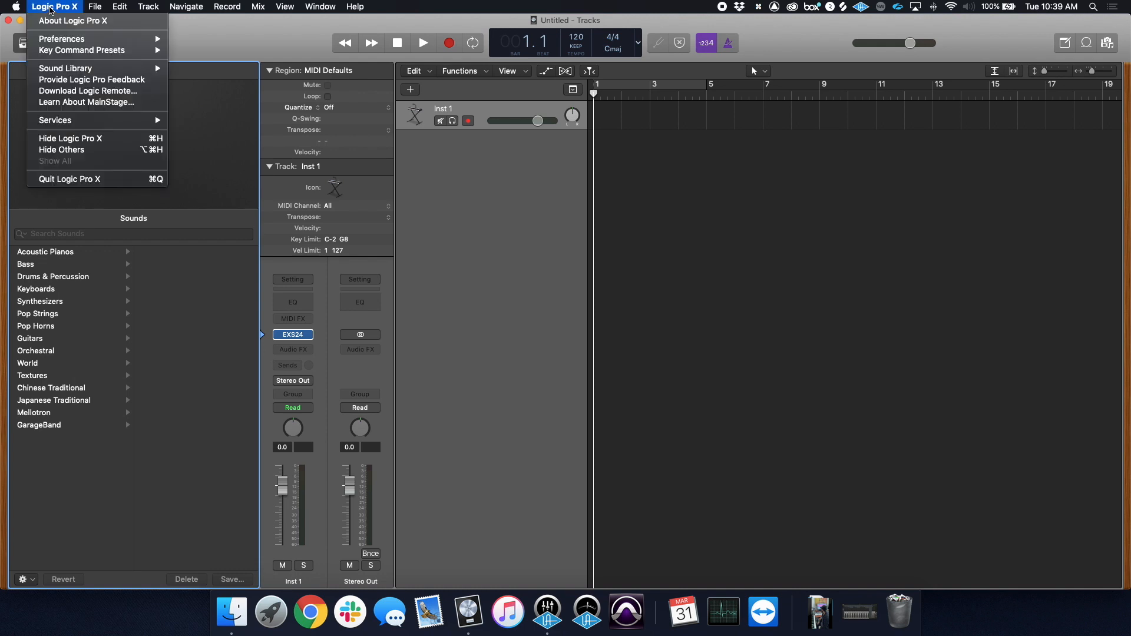
pyautogui.moveTo(118, 39)
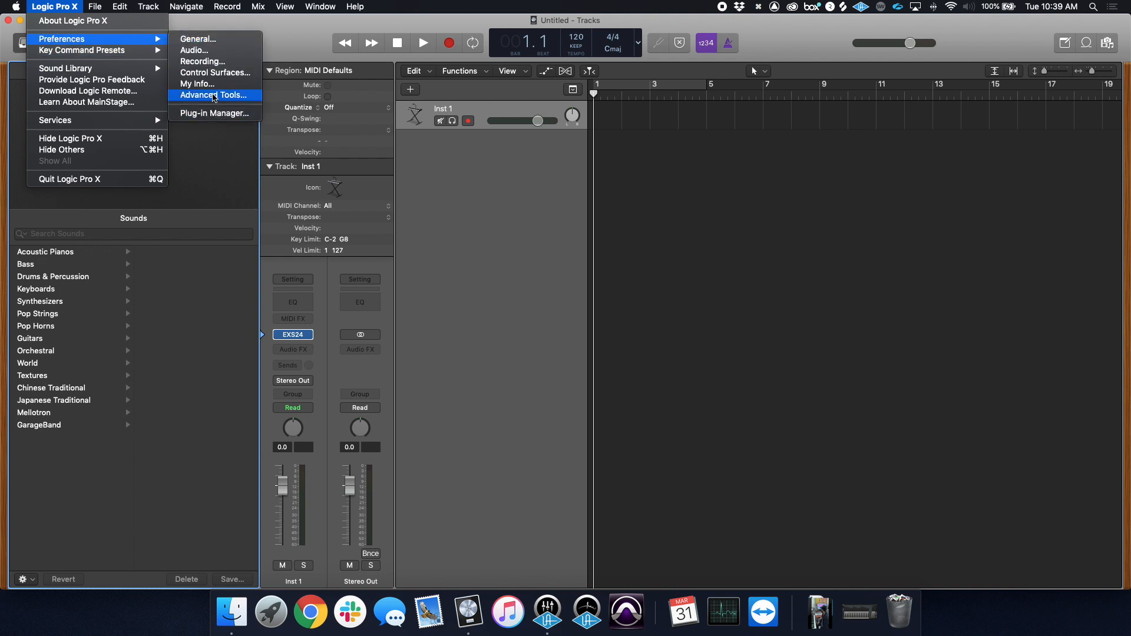
pyautogui.click(214, 95)
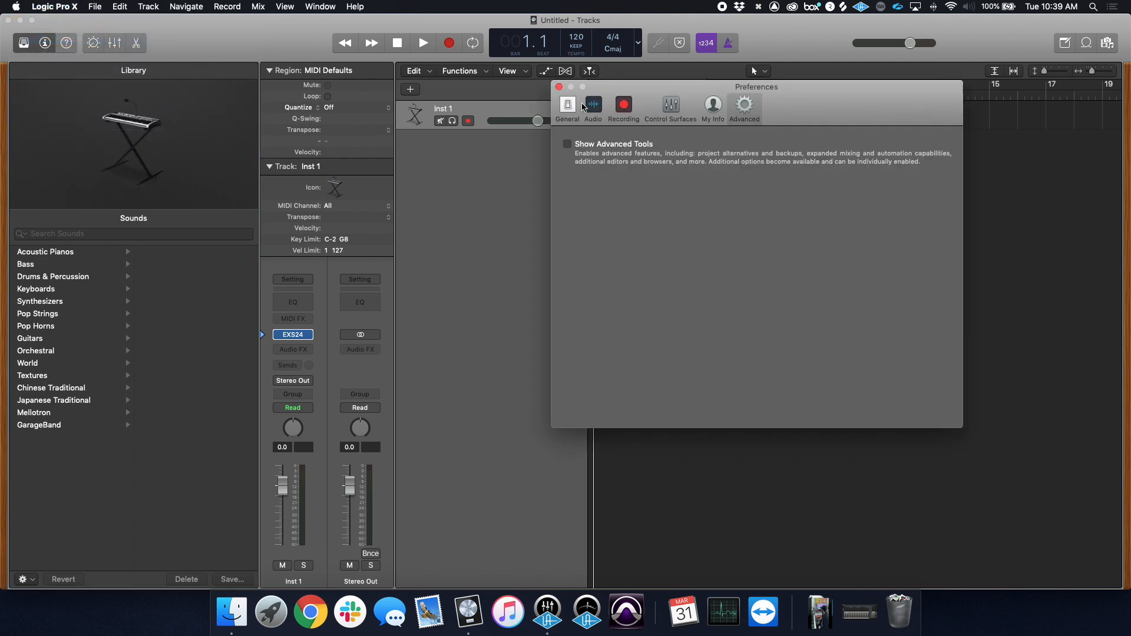
pyautogui.click(567, 144)
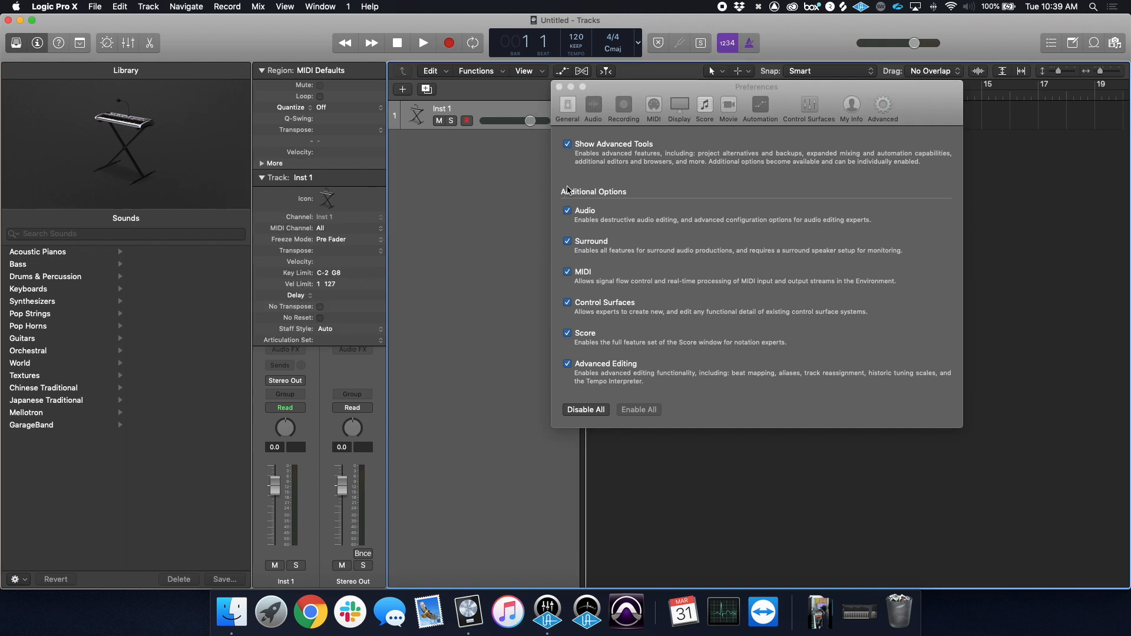
pyautogui.click(567, 144)
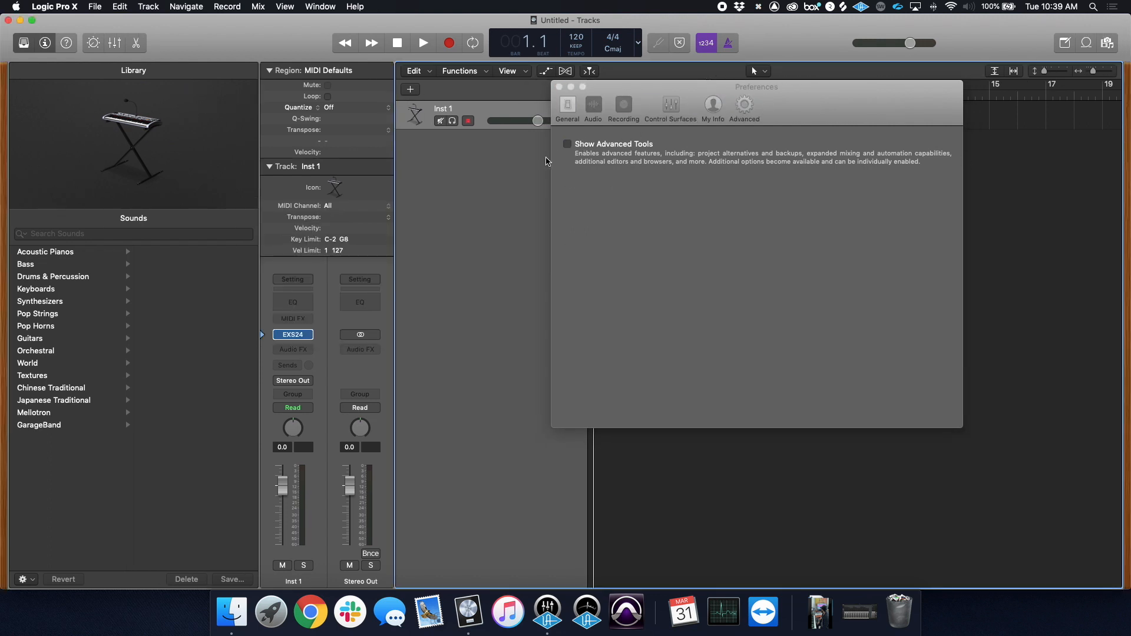
pyautogui.click(568, 145)
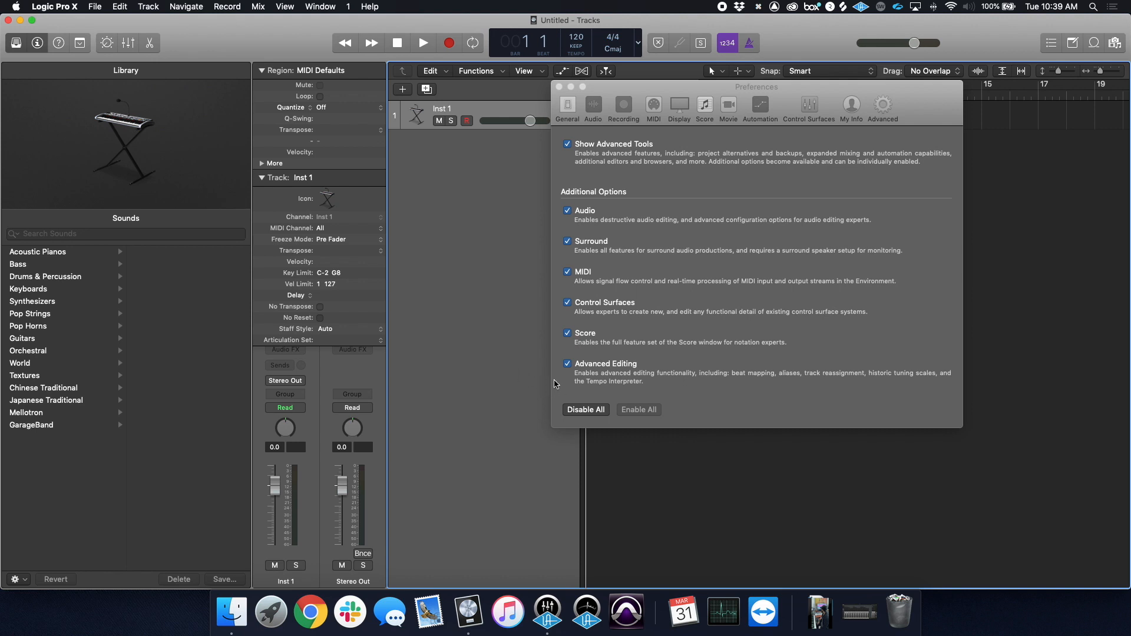
pyautogui.click(559, 87)
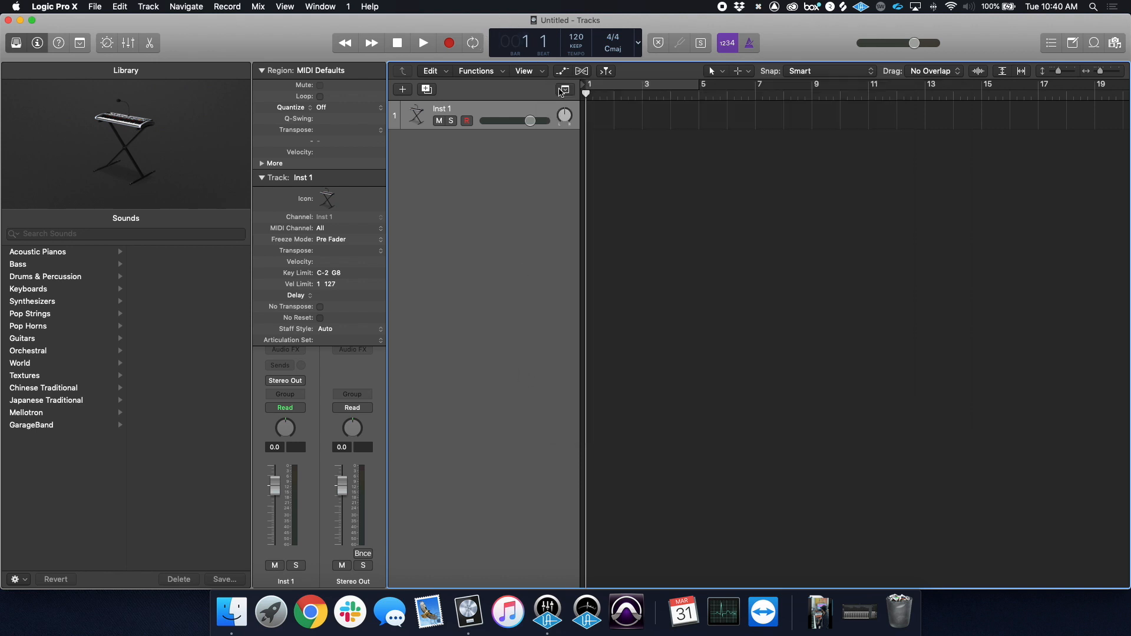
# Step: Hide the sound library and rename the instrument track PIANO
pyautogui.click(17, 44)
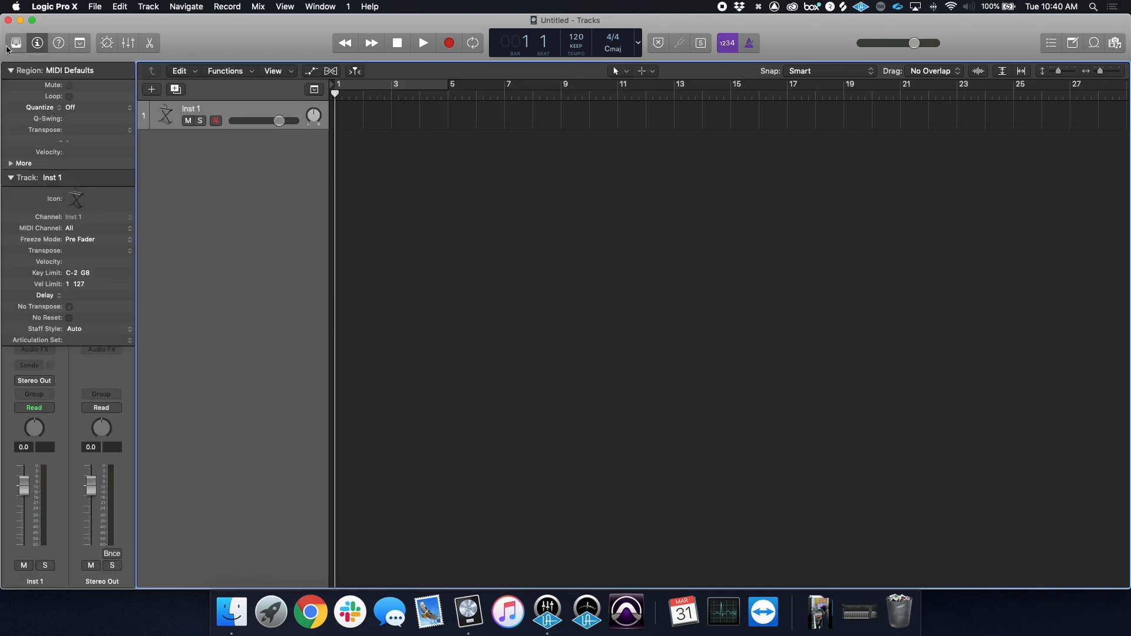
pyautogui.doubleClick(193, 106)
pyautogui.write('PIANO')
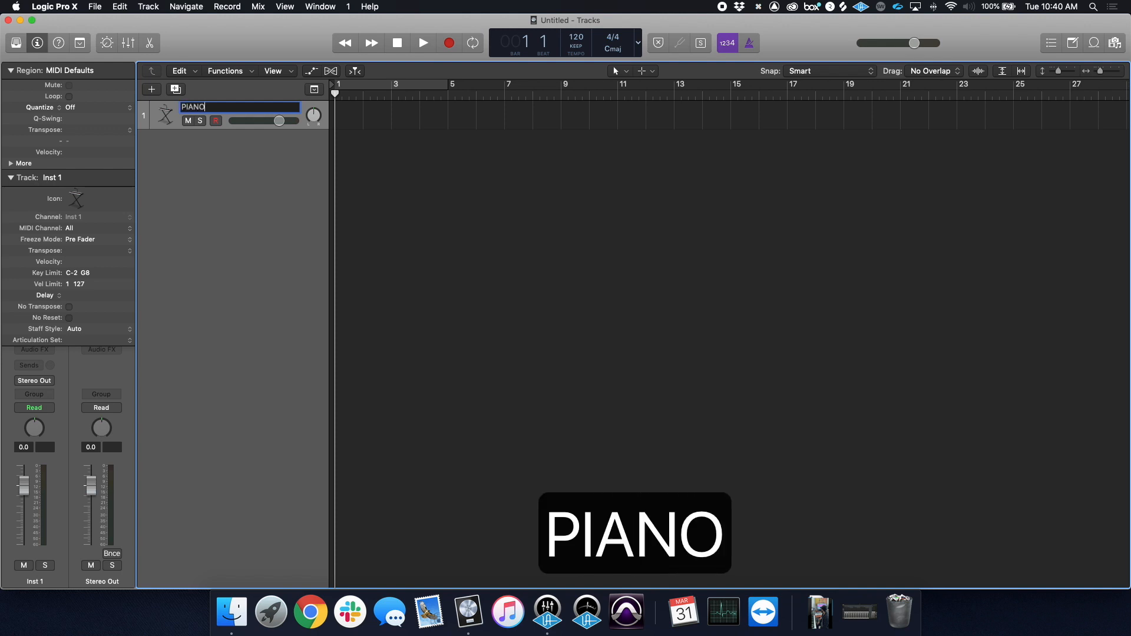
pyautogui.press('Return')
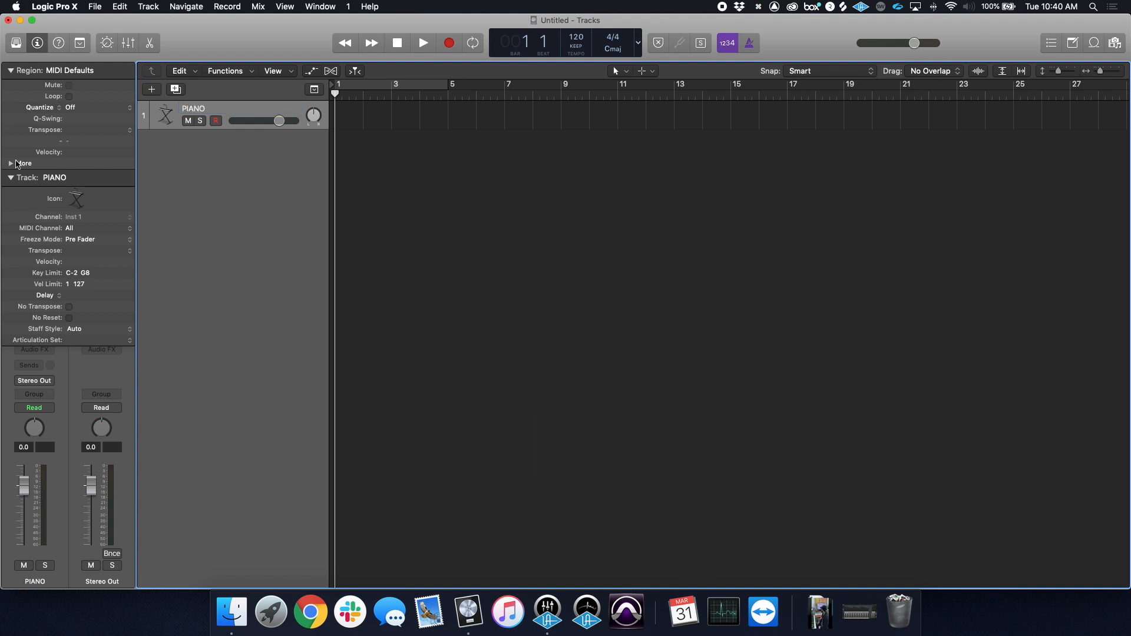
# Step: Load the Yamaha Grand Piano from Acoustic Pianos into the PIANO track's EXS24 and close the plug-in window
pyautogui.click(10, 177)
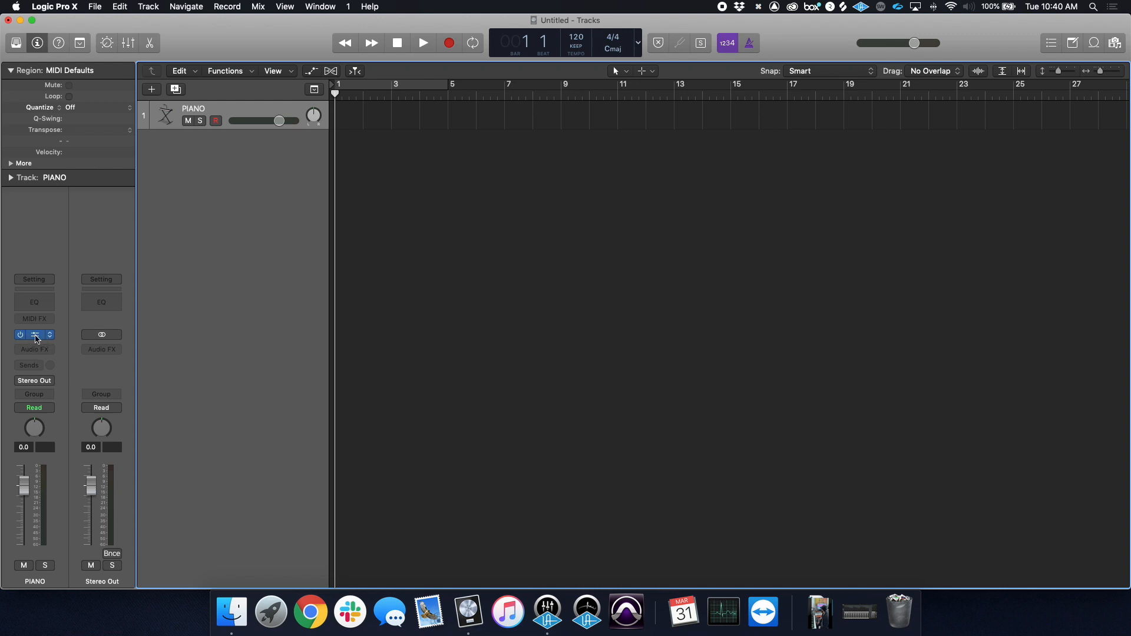
pyautogui.click(36, 337)
pyautogui.moveTo(318, 24); pyautogui.dragTo(555, 42)
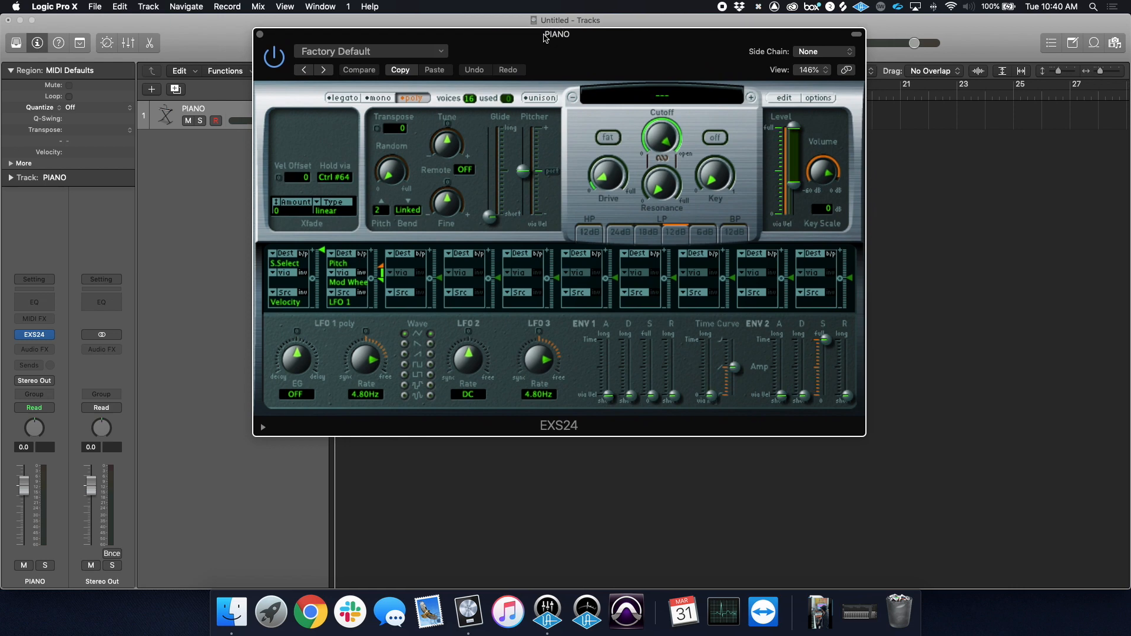
pyautogui.click(661, 98)
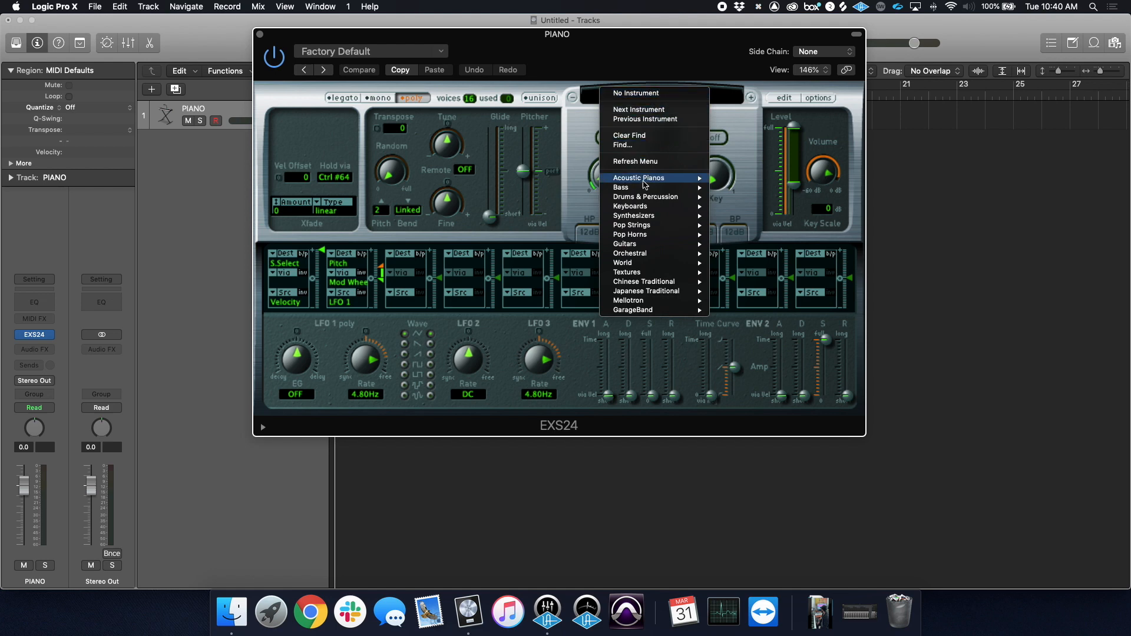
pyautogui.moveTo(656, 209)
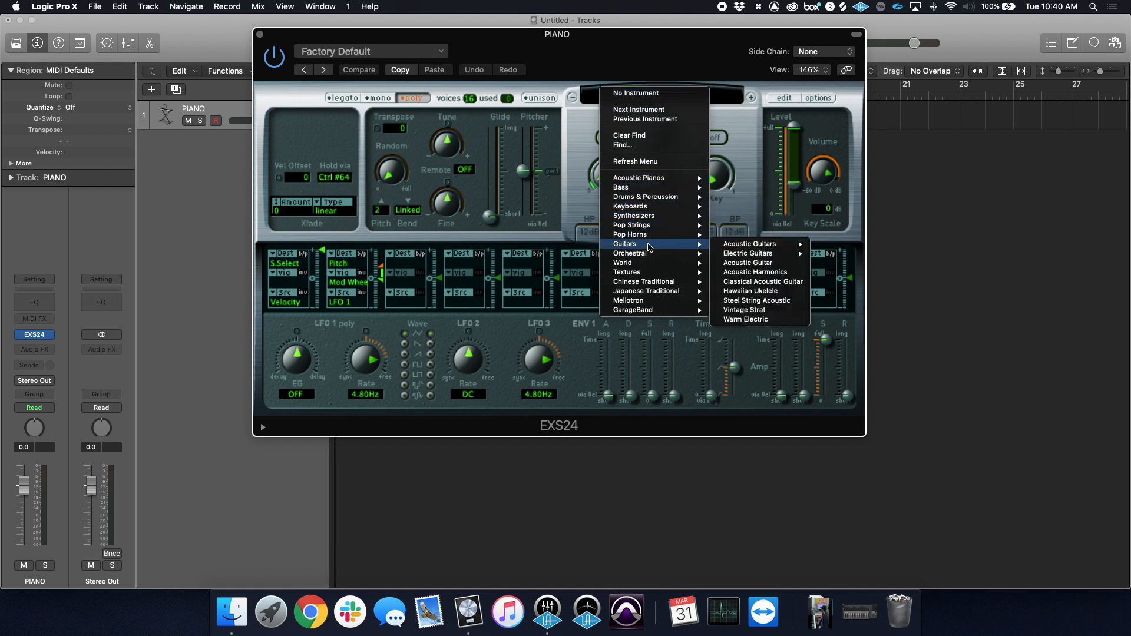
pyautogui.moveTo(648, 180)
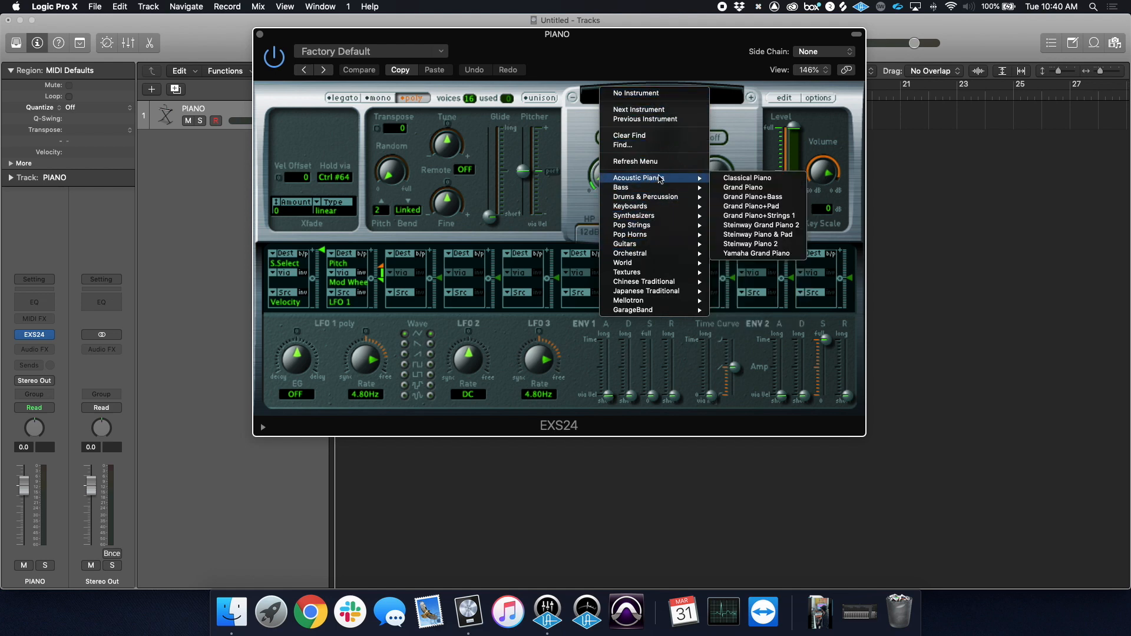
pyautogui.click(752, 253)
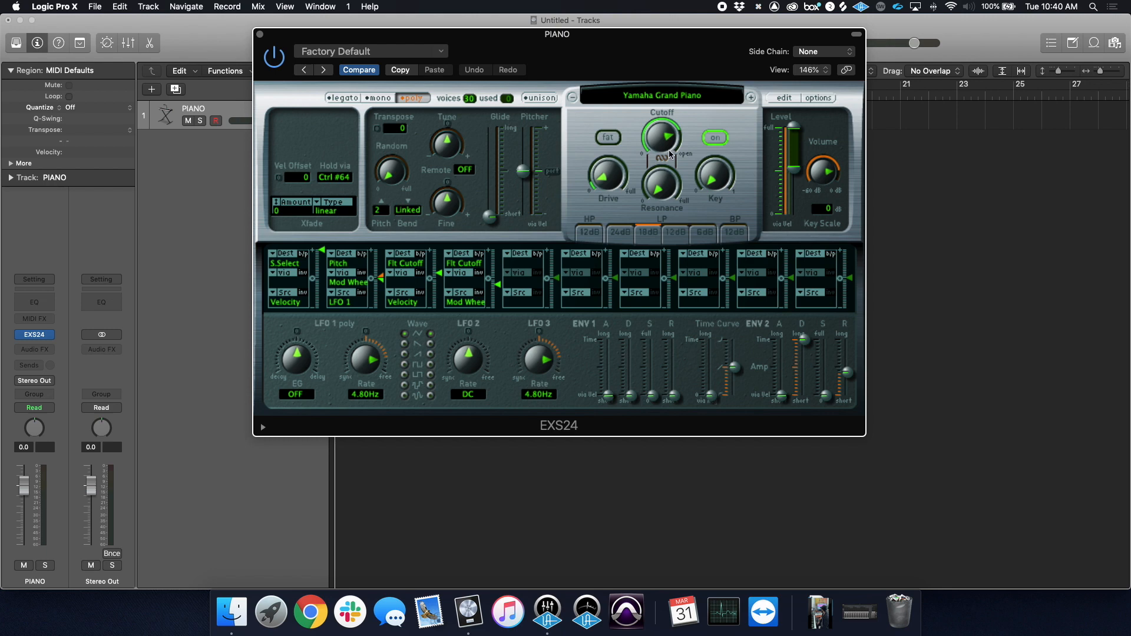
pyautogui.moveTo(645, 50); pyautogui.dragTo(692, 128)
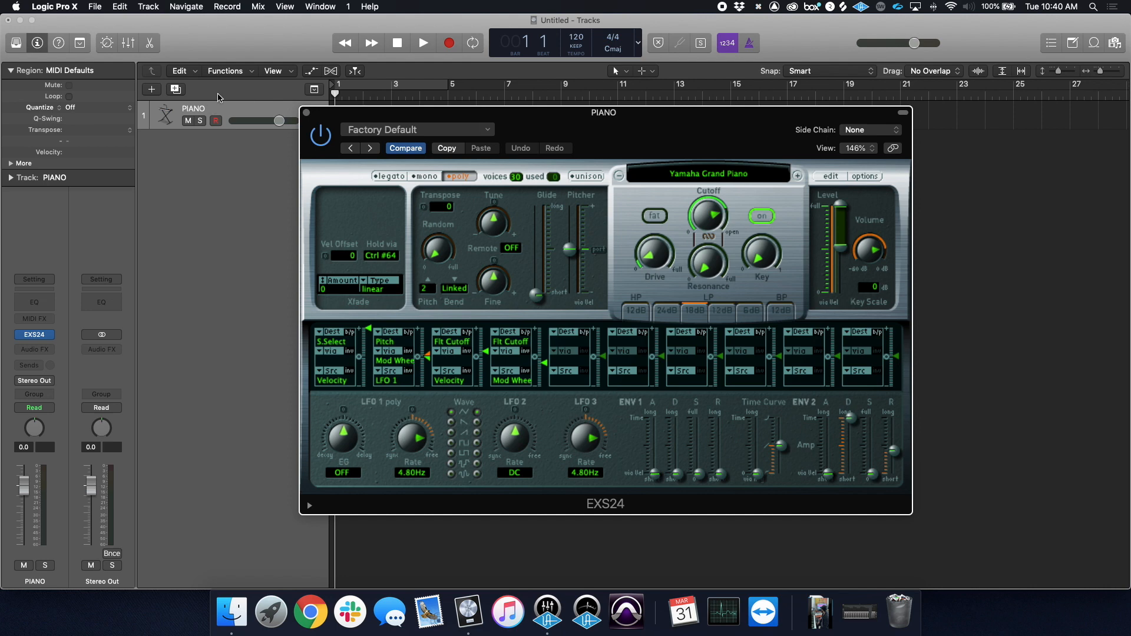
pyautogui.click(306, 113)
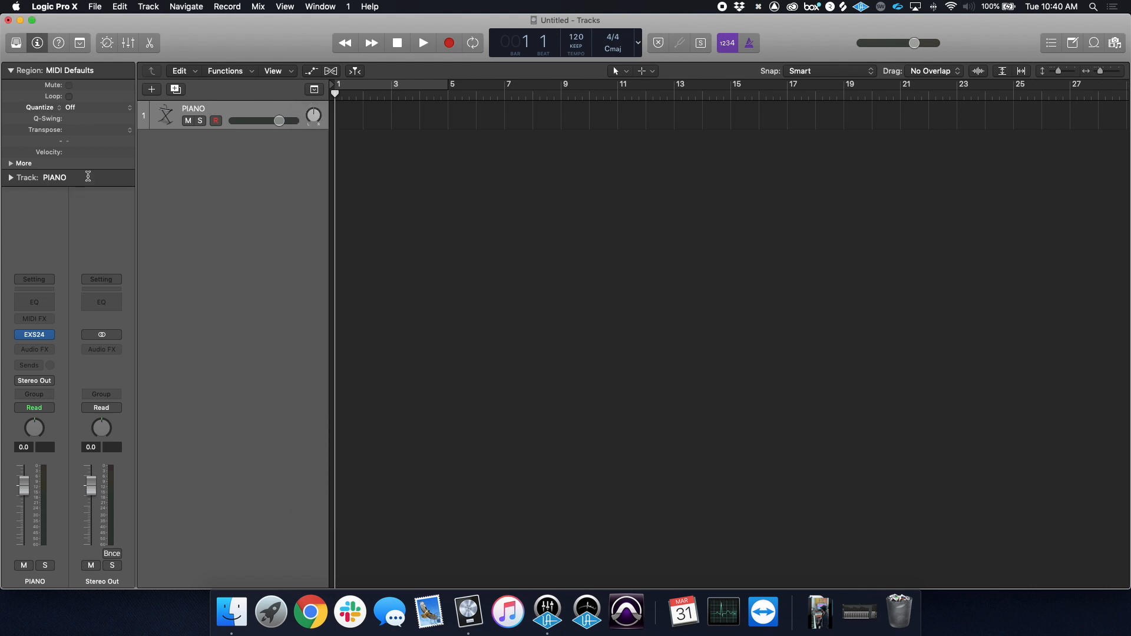
# Step: Add one audio track with Input 2 as its audio input and name it SCRATCH VOX
pyautogui.press('alt+super+n')
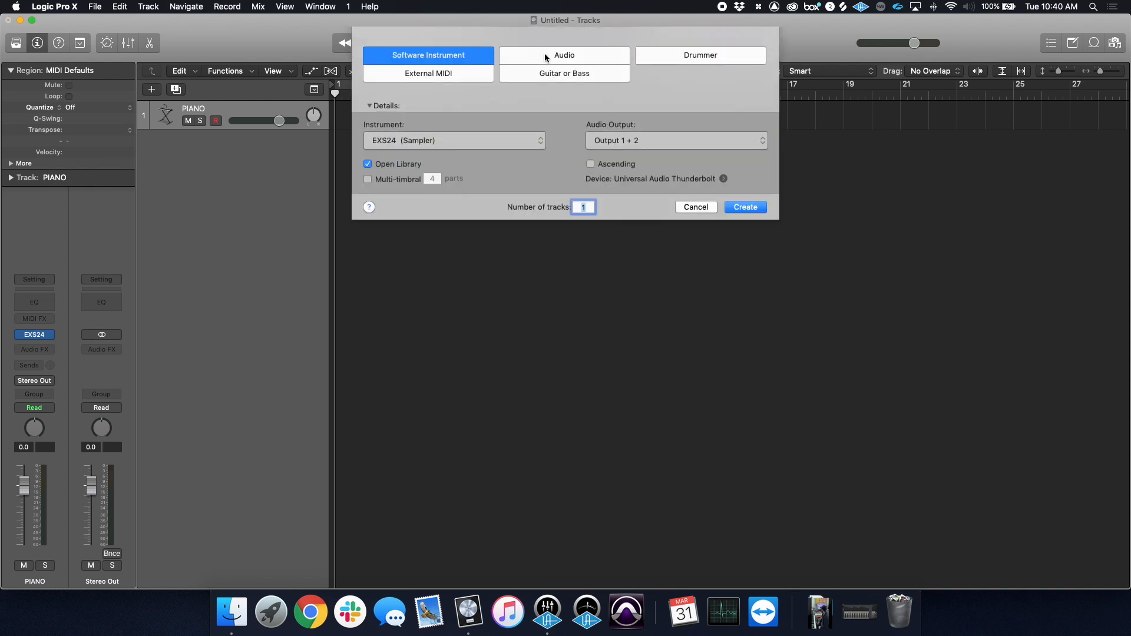
pyautogui.click(544, 53)
pyautogui.click(462, 140)
pyautogui.click(454, 152)
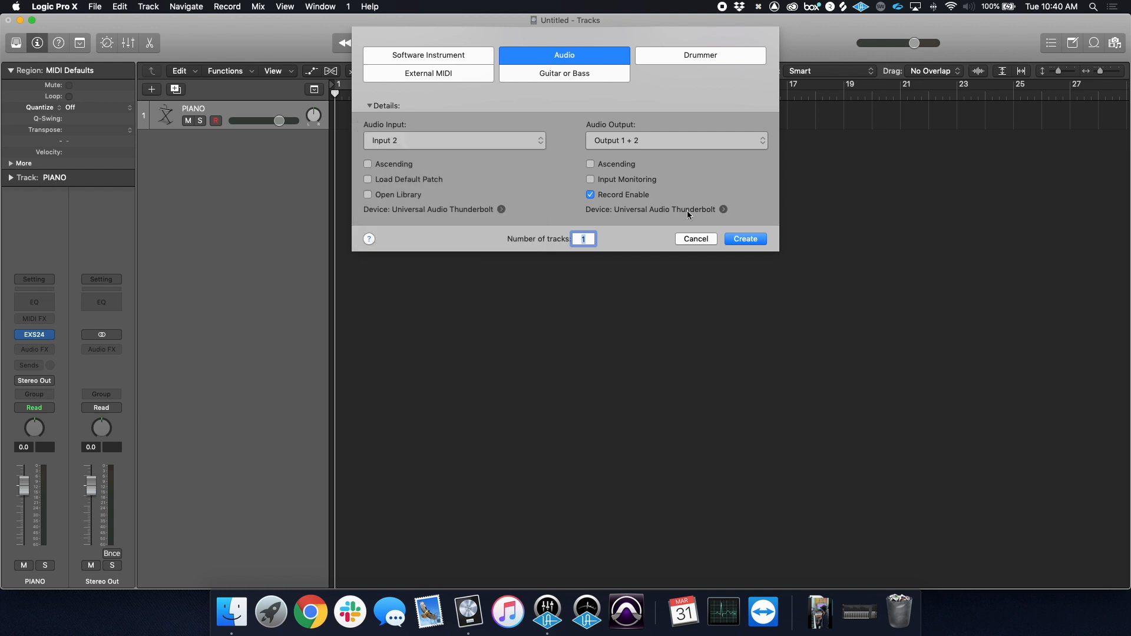
pyautogui.click(759, 245)
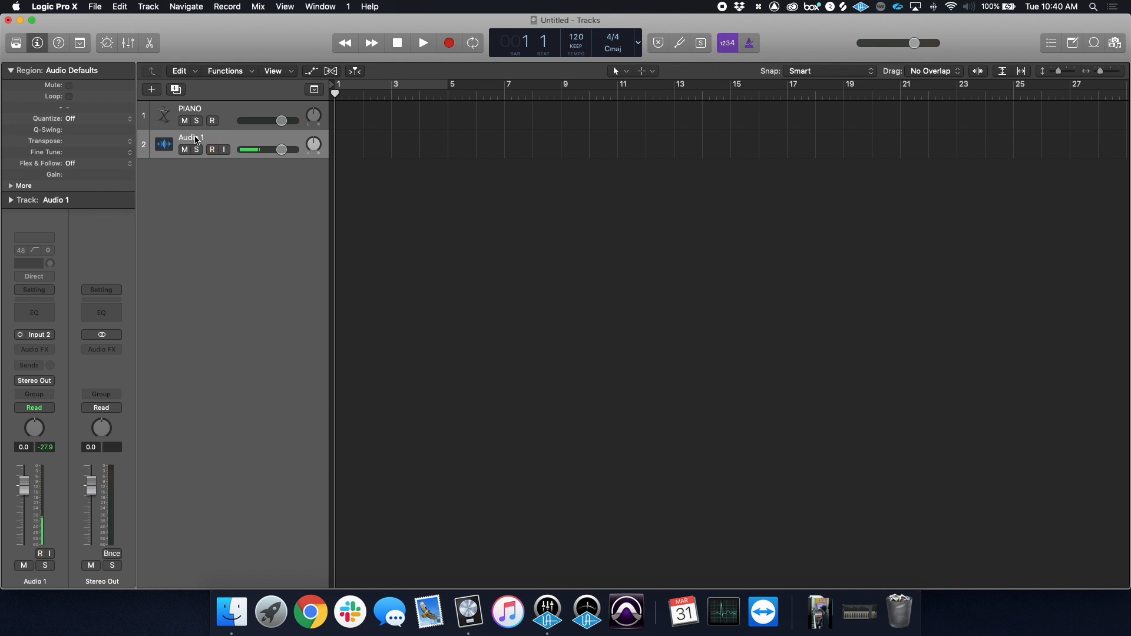
pyautogui.doubleClick(196, 140)
pyautogui.press('BackSpace')
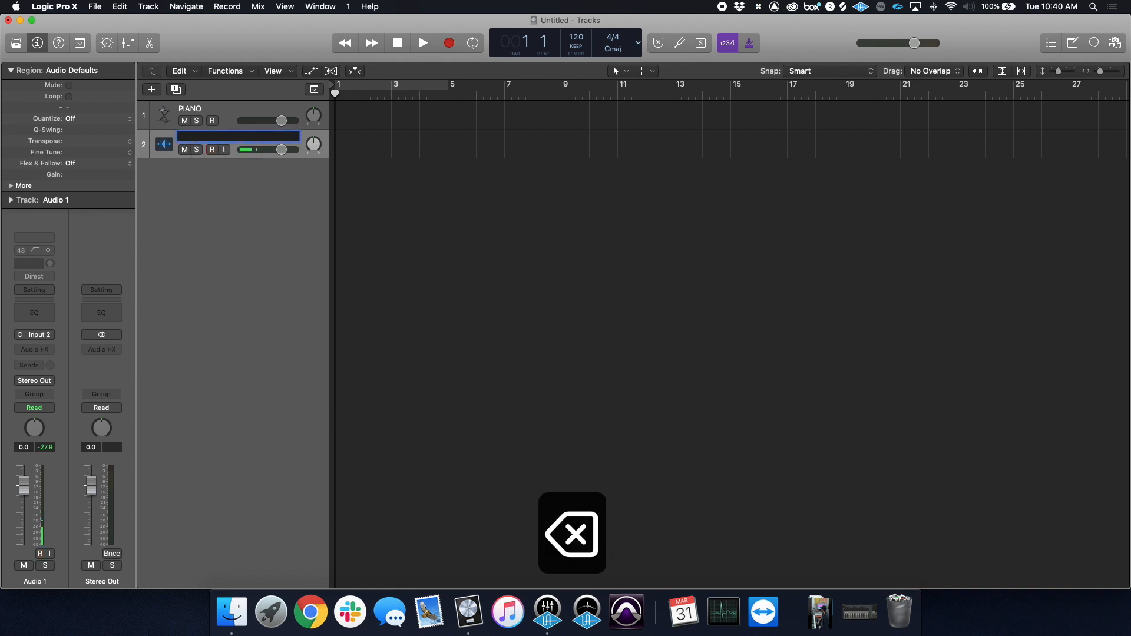
pyautogui.write('SCRATCH VOX')
pyautogui.press('Return')
# Step: Add one audio track with Input 1 as its audio input and name it AC GTR
pyautogui.press('alt+super+n')
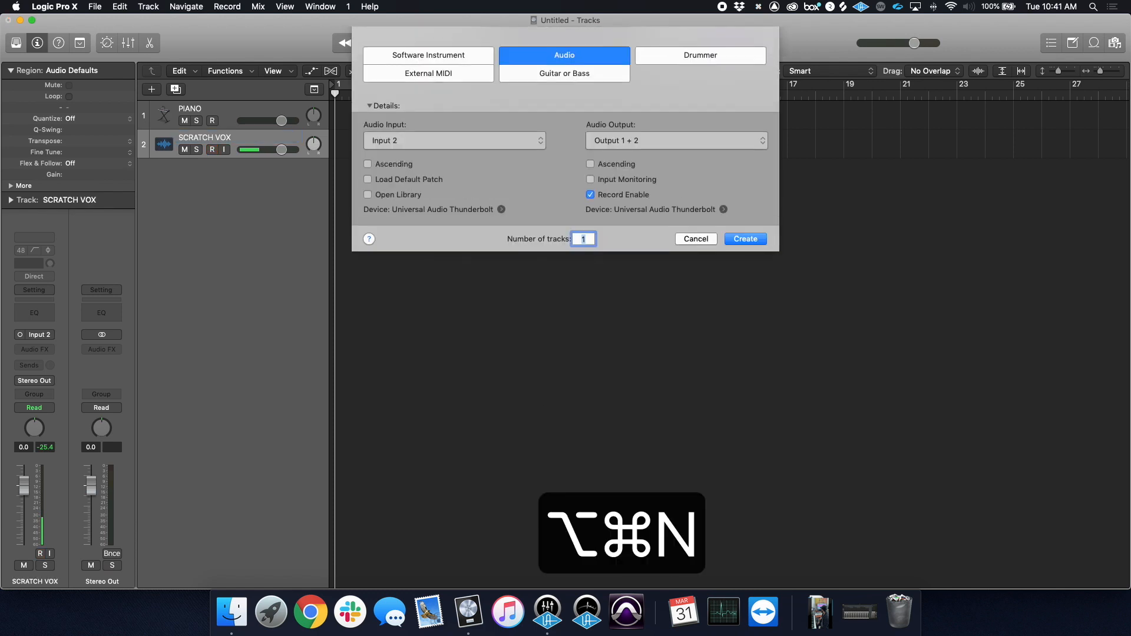
pyautogui.click(426, 139)
pyautogui.click(425, 129)
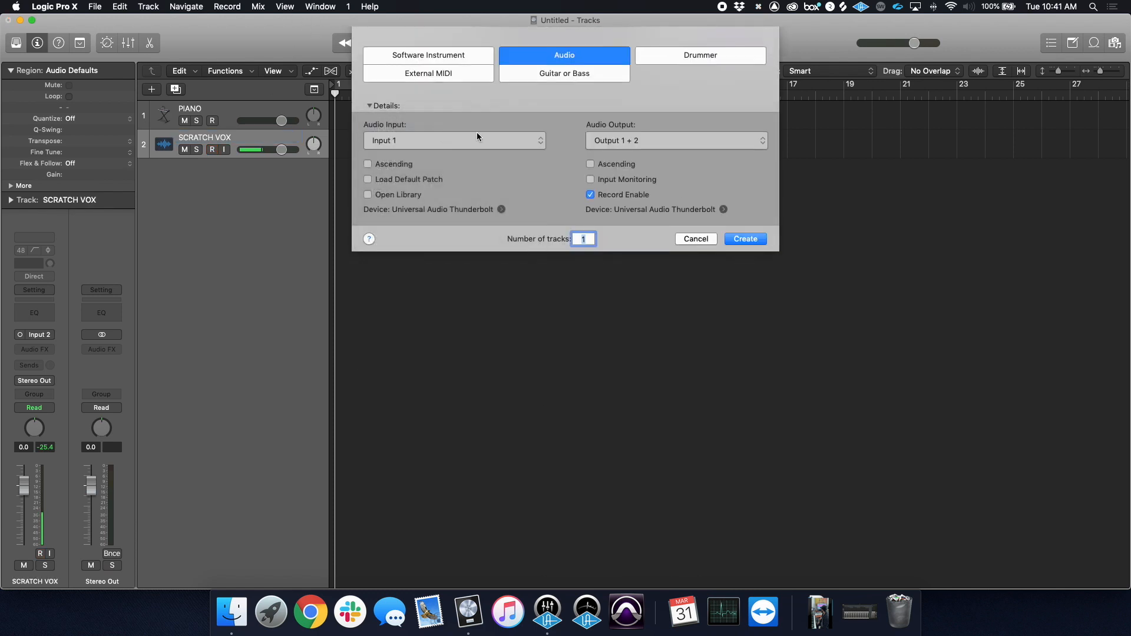
pyautogui.click(748, 243)
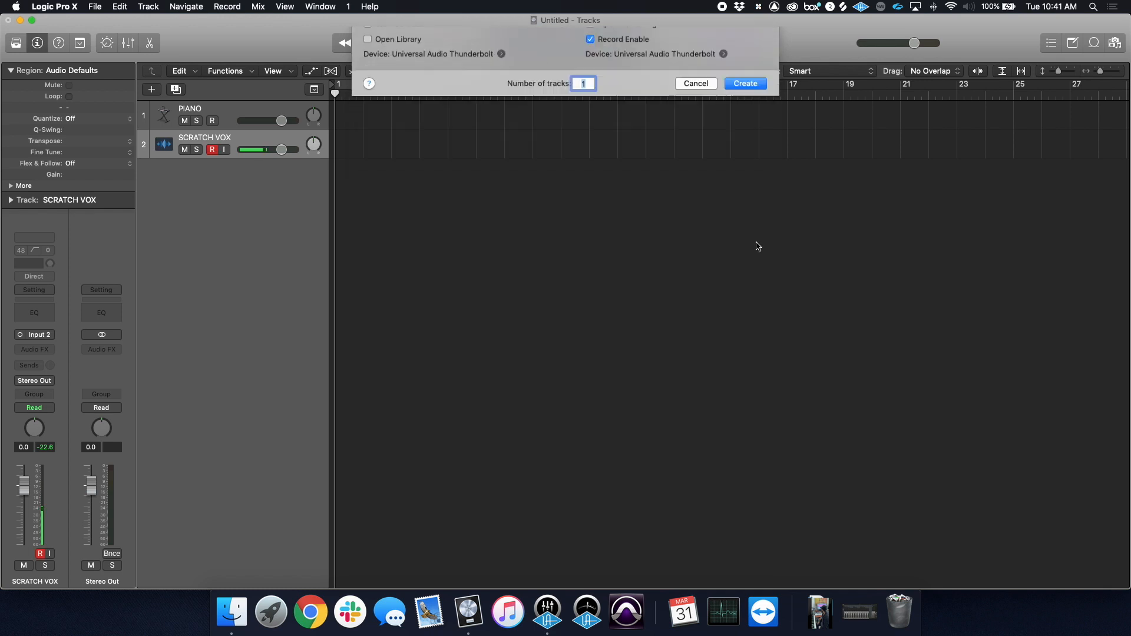
pyautogui.doubleClick(201, 167)
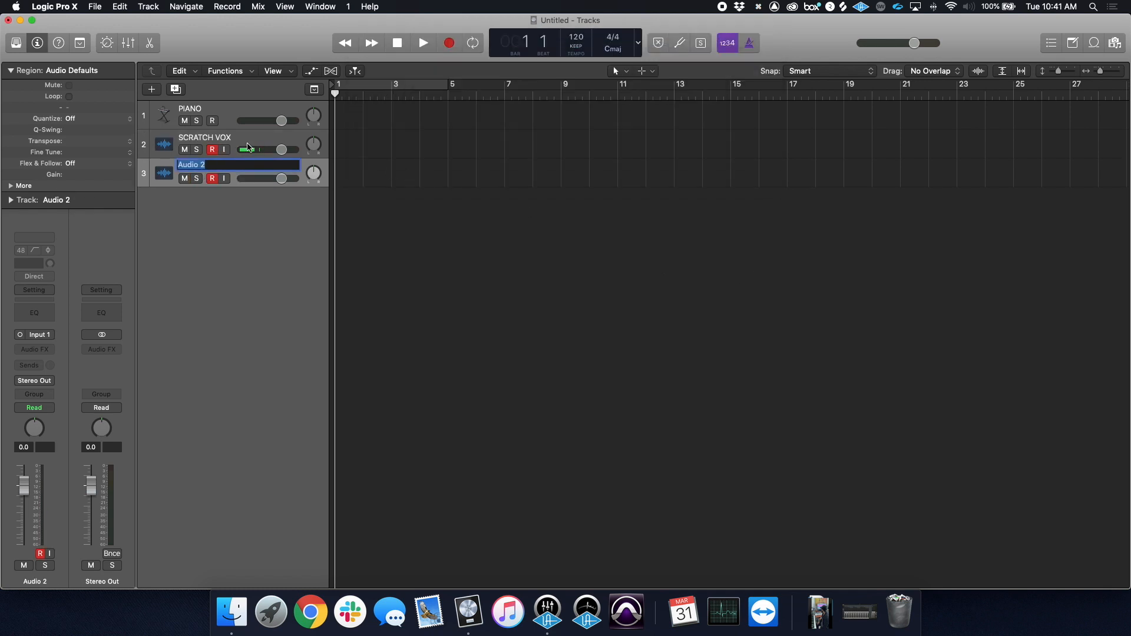
pyautogui.write('AC GTR')
pyautogui.press('Return')
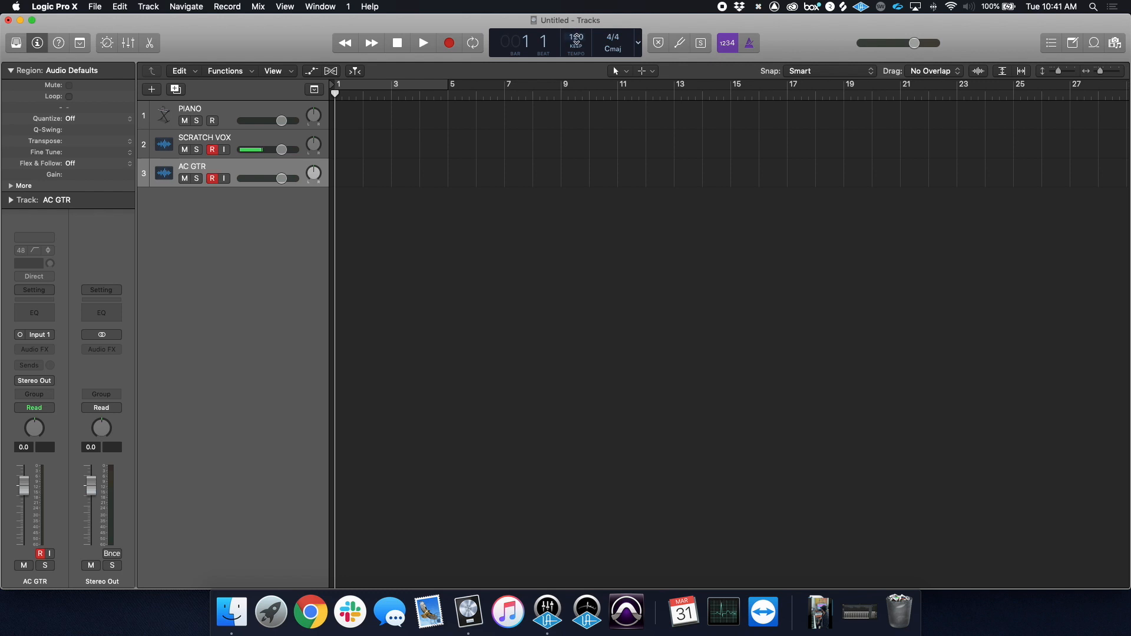
# Step: Set the project tempo to 74 BPM
pyautogui.moveTo(578, 39); pyautogui.dragTo(580, 148)
# Step: Save the project in the Logic folder under the name DEMO - WORSHIP VIDEO
pyautogui.press('super+s')
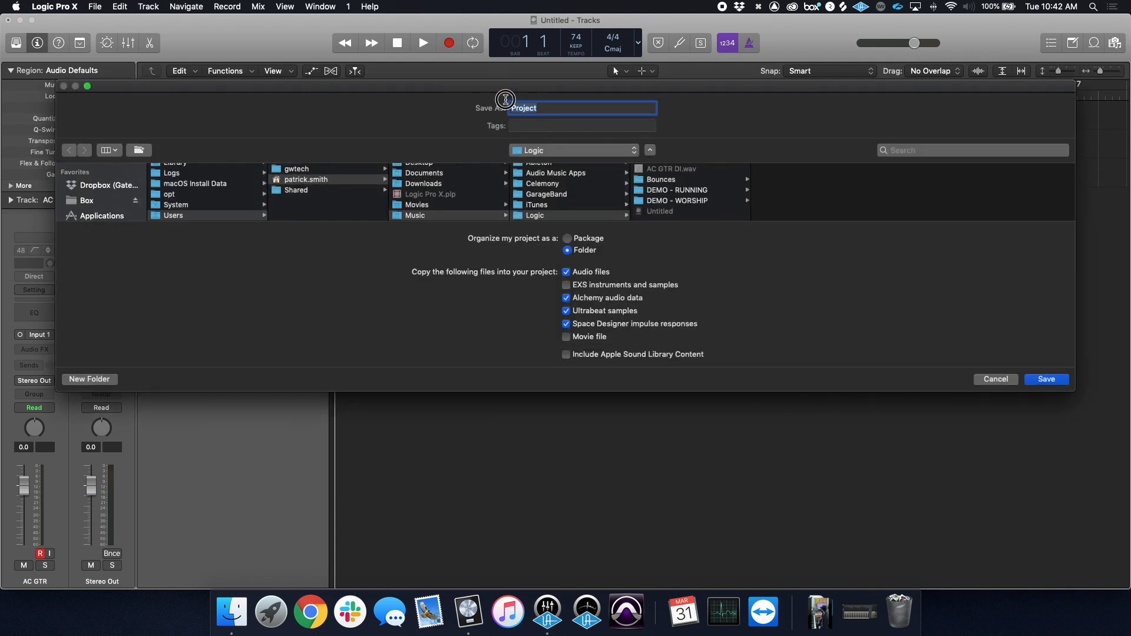
pyautogui.press('BackSpace')
pyautogui.write('DEM')
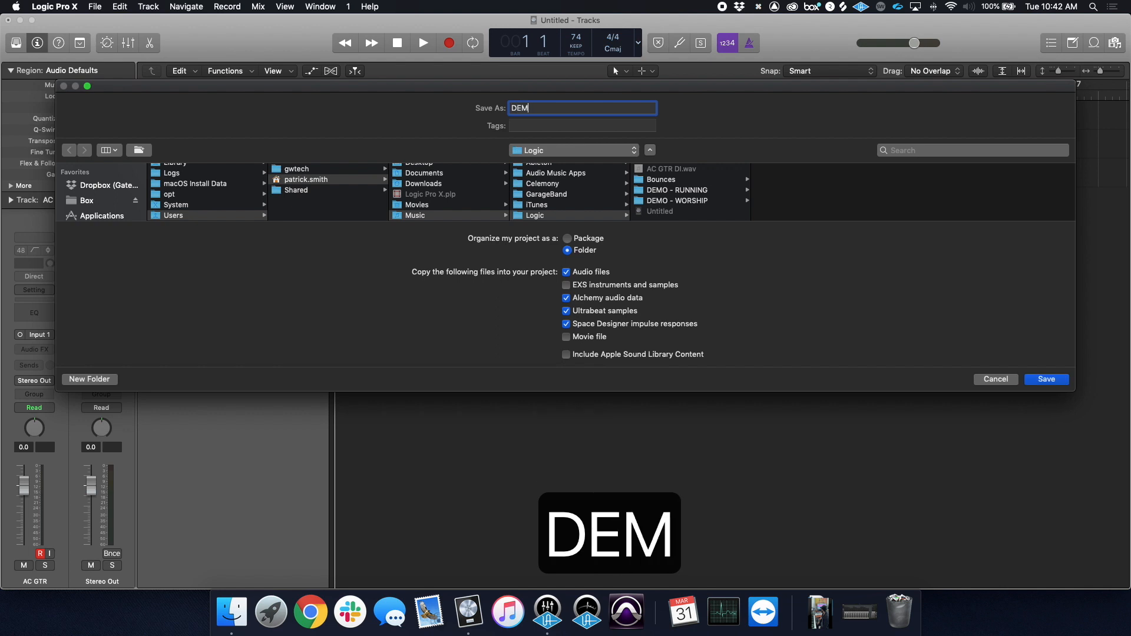
pyautogui.write('O - ')
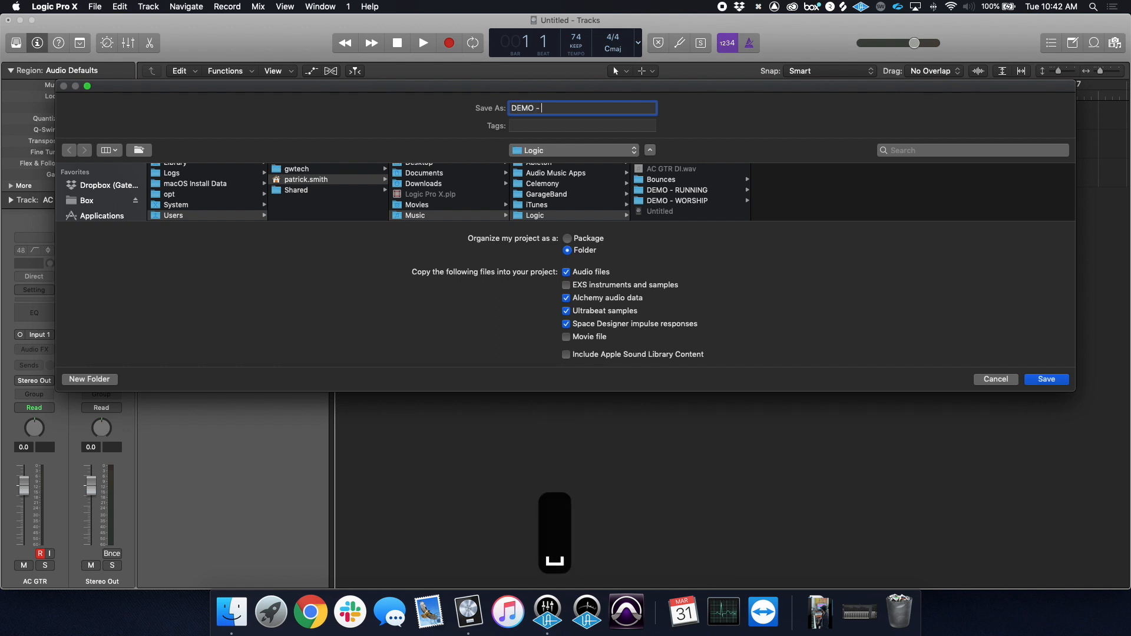
pyautogui.write('WRO')
pyautogui.press('BackSpace')
pyautogui.press('BackSpace')
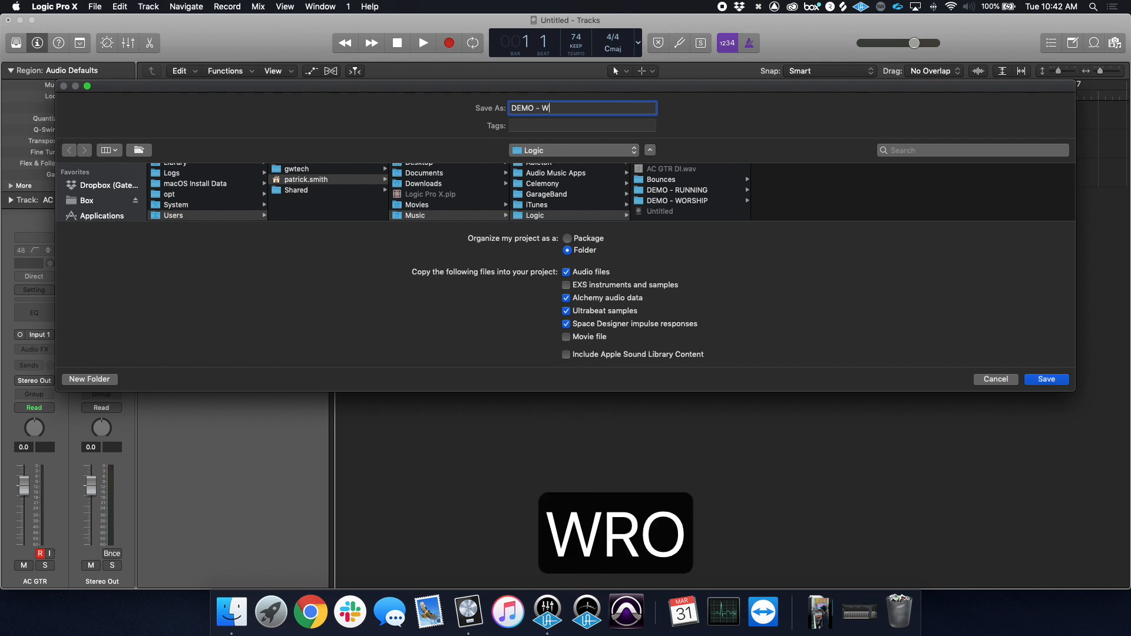
pyautogui.write('ORSHIP VIDEO')
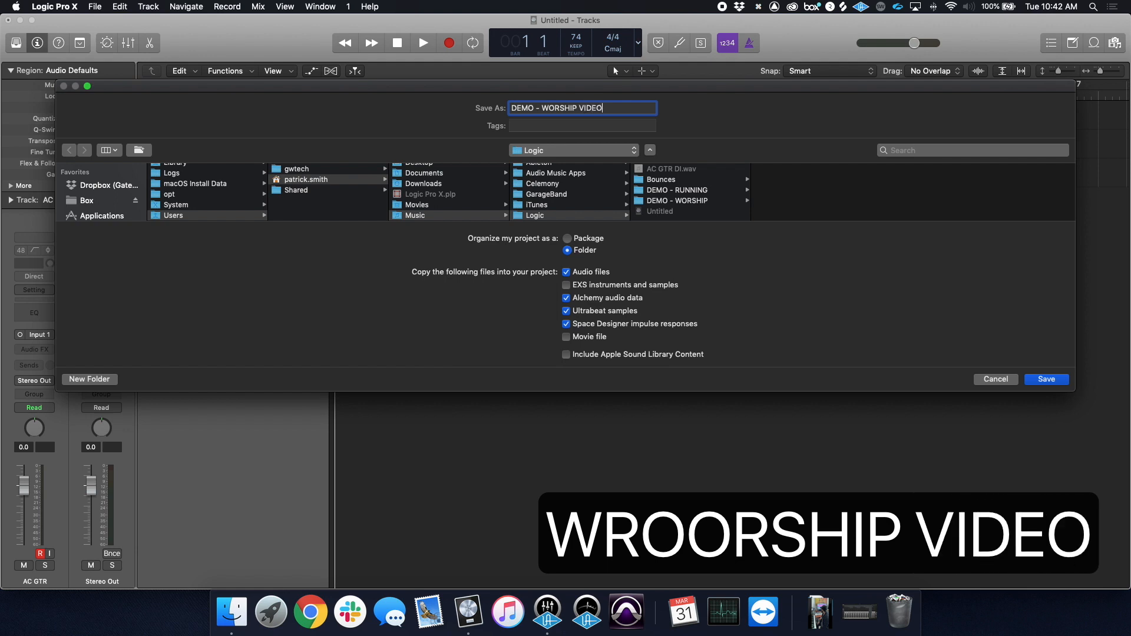
pyautogui.press('Return')
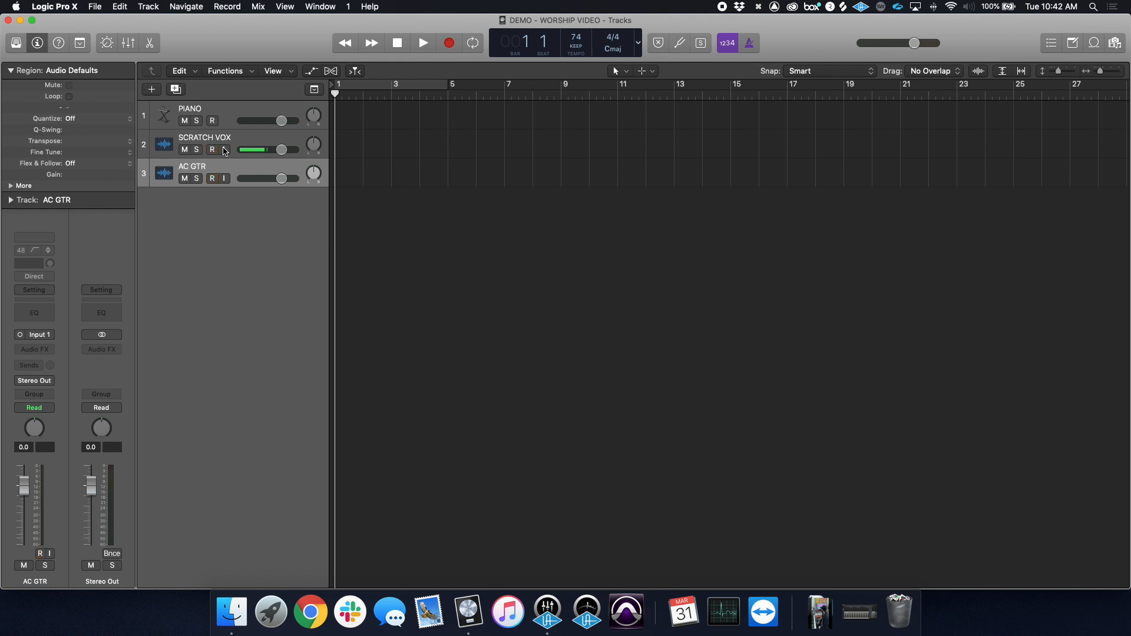
# Step: Record a piano part of about nine bars from bar 3 on the PIANO track, and open its region in the Piano Roll
pyautogui.click(291, 109)
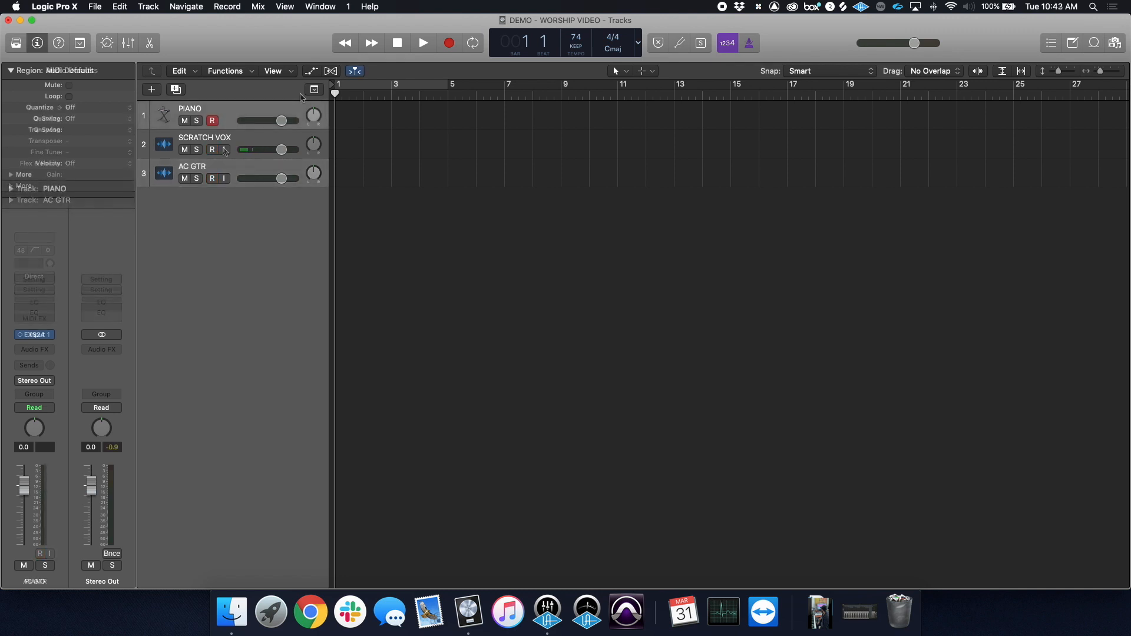
pyautogui.press('r')
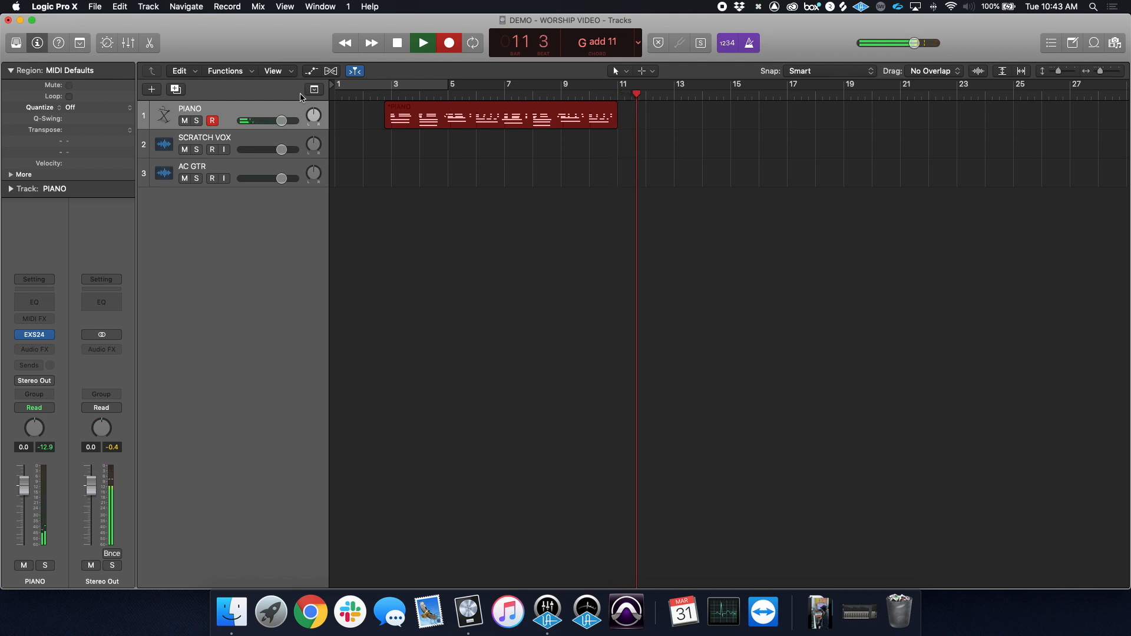
pyautogui.press('space')
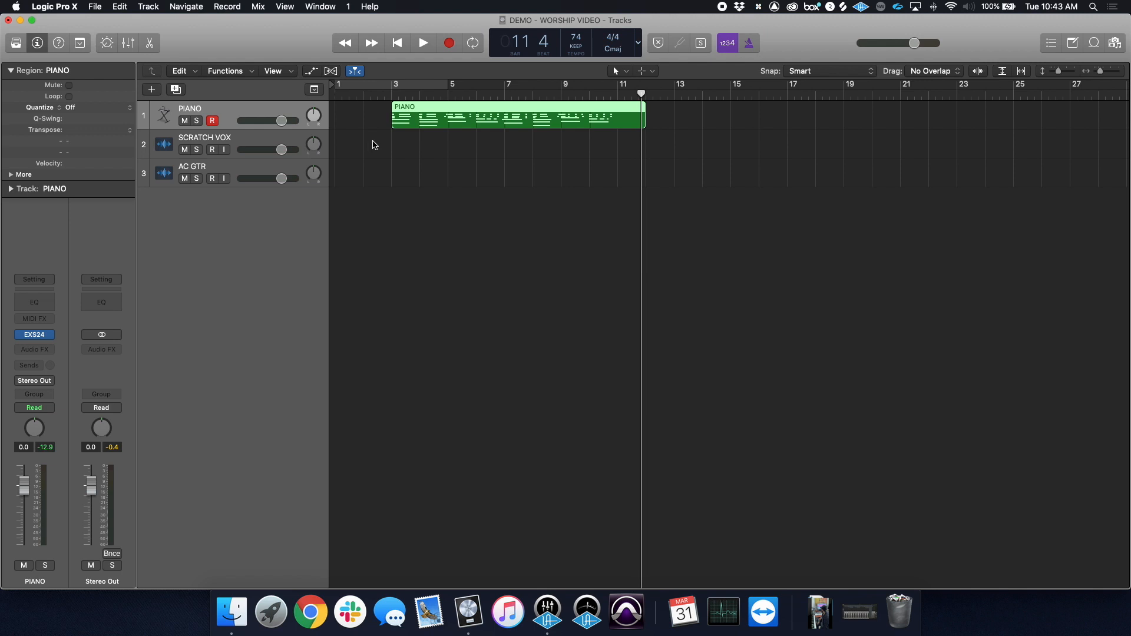
pyautogui.doubleClick(441, 123)
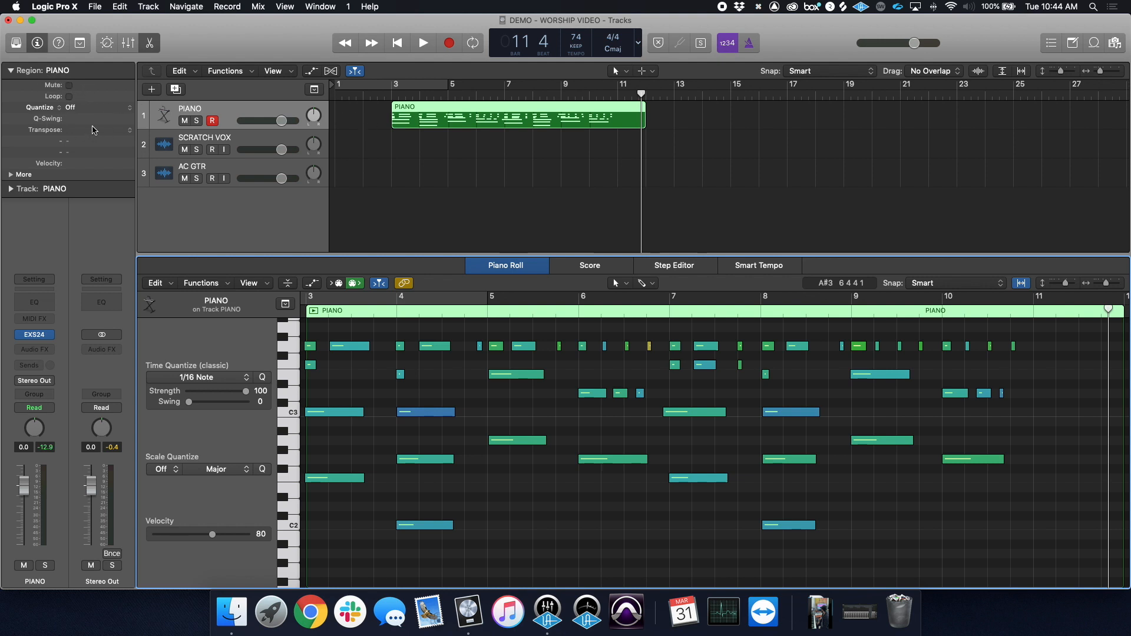
# Step: Try quantizing the whole PIANO region to 1/16 Note, and undo the change
pyautogui.click(80, 109)
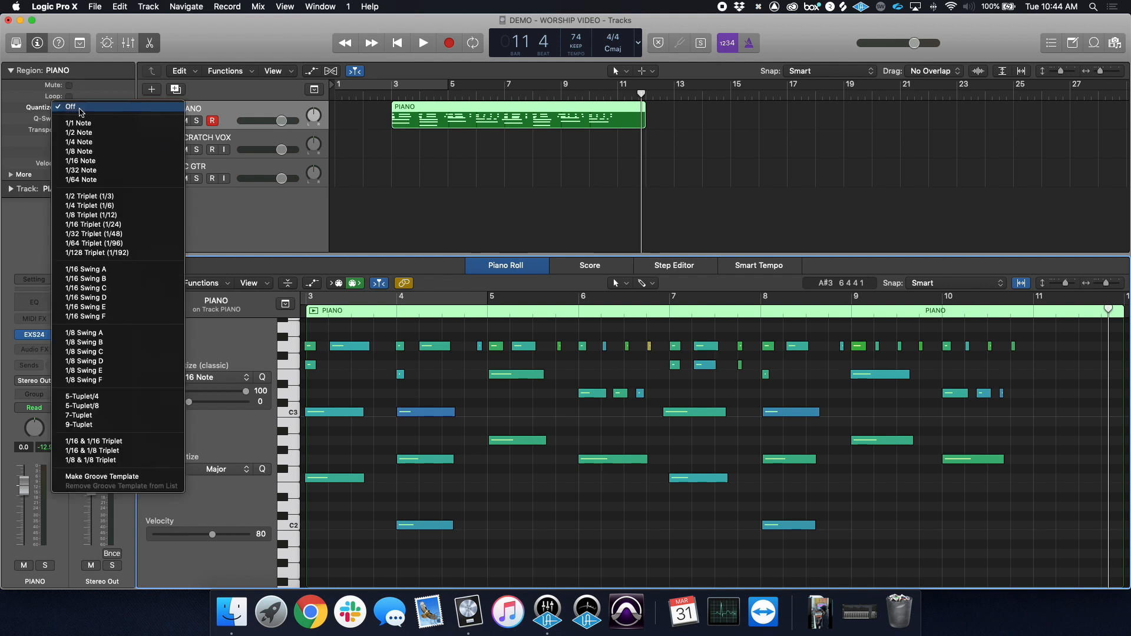
pyautogui.click(97, 161)
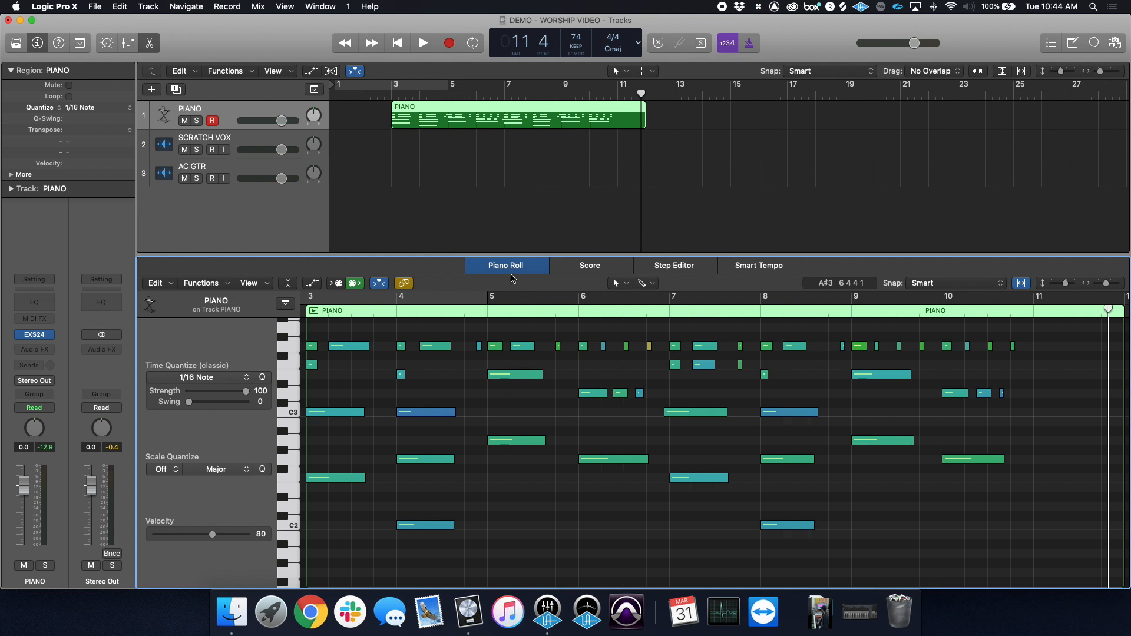
pyautogui.press('super+z')
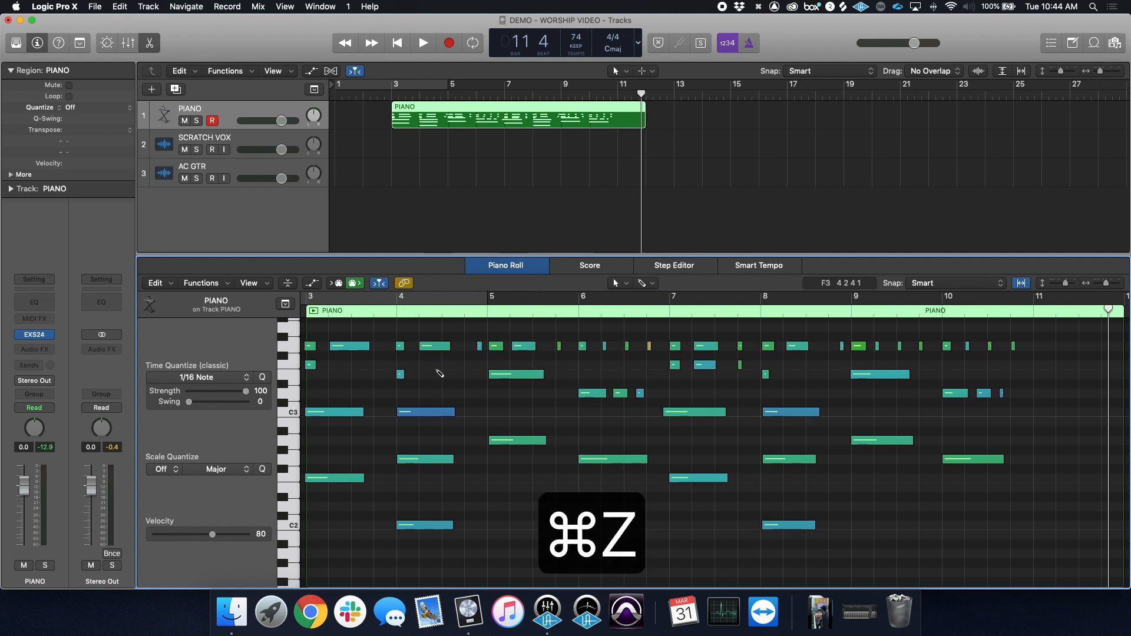
# Step: Quantize all the piano notes with the classic Time Quantize to 1/8 Note at a strength of 82
pyautogui.press('super+a')
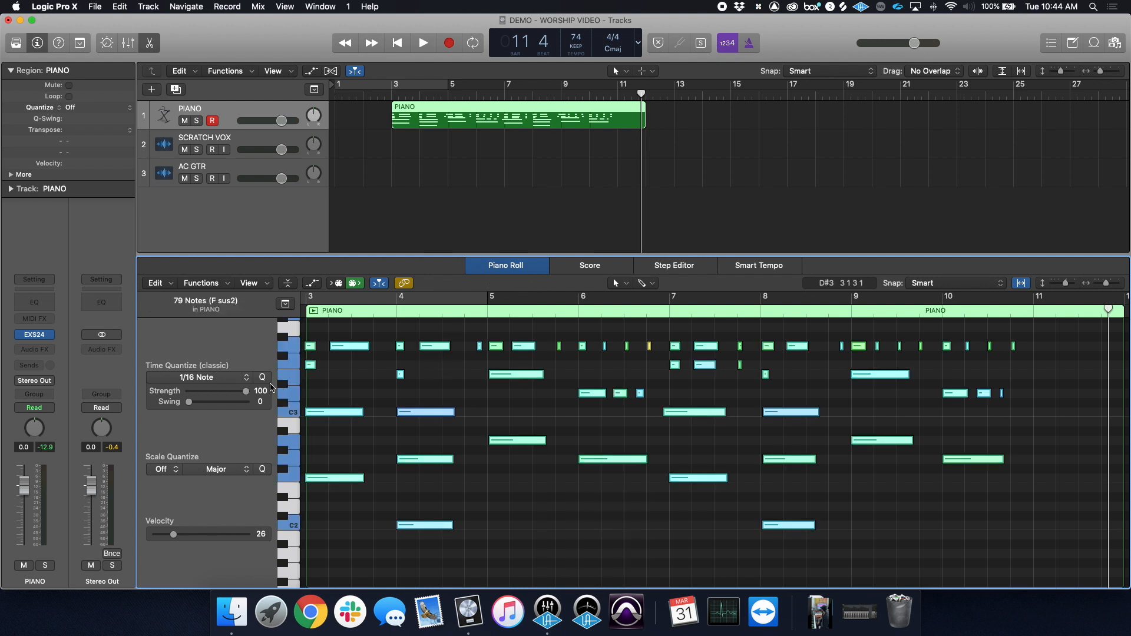
pyautogui.click(236, 377)
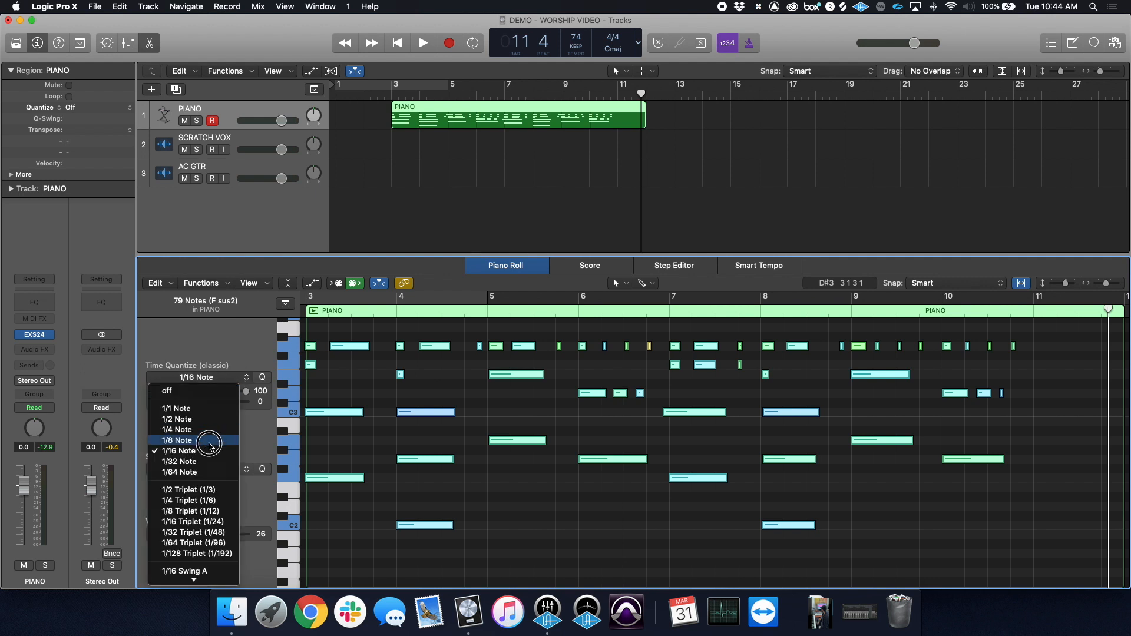
pyautogui.click(211, 443)
pyautogui.moveTo(252, 394)
pyautogui.mouseDown()
pyautogui.moveTo(235, 392)
pyautogui.moveTo(238, 400)
pyautogui.mouseUp()
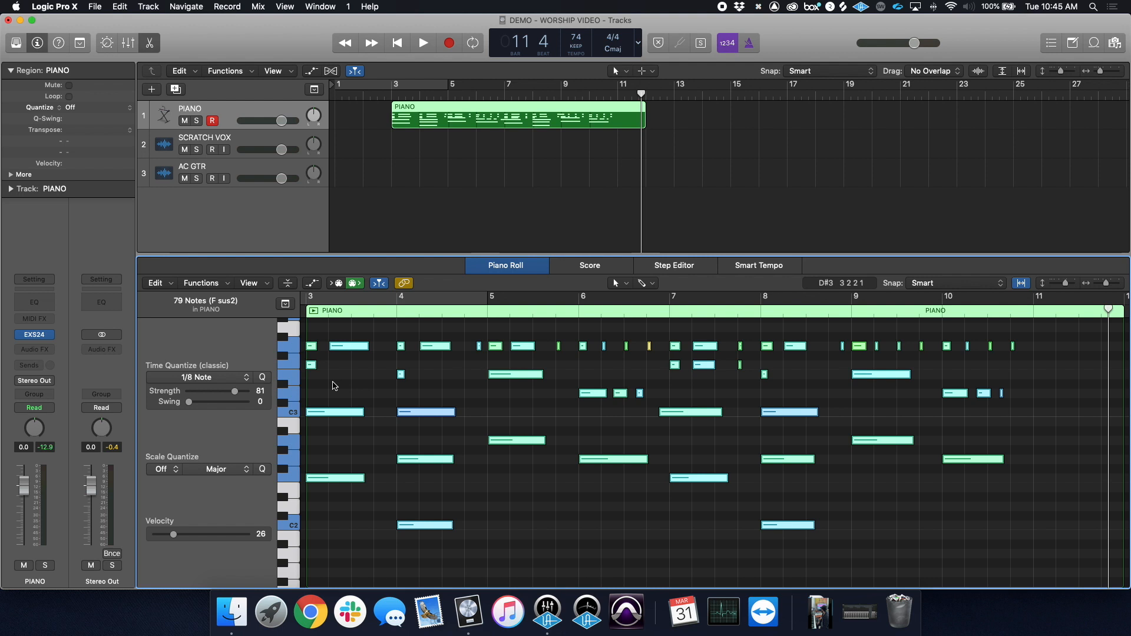
pyautogui.moveTo(234, 391); pyautogui.dragTo(236, 393)
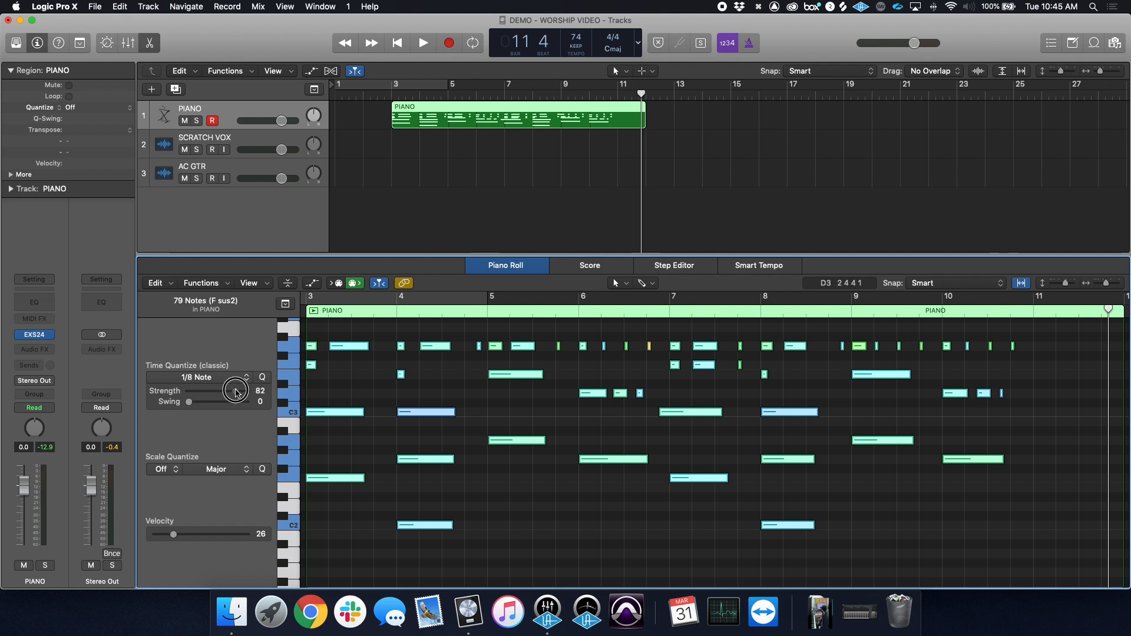
pyautogui.click(369, 370)
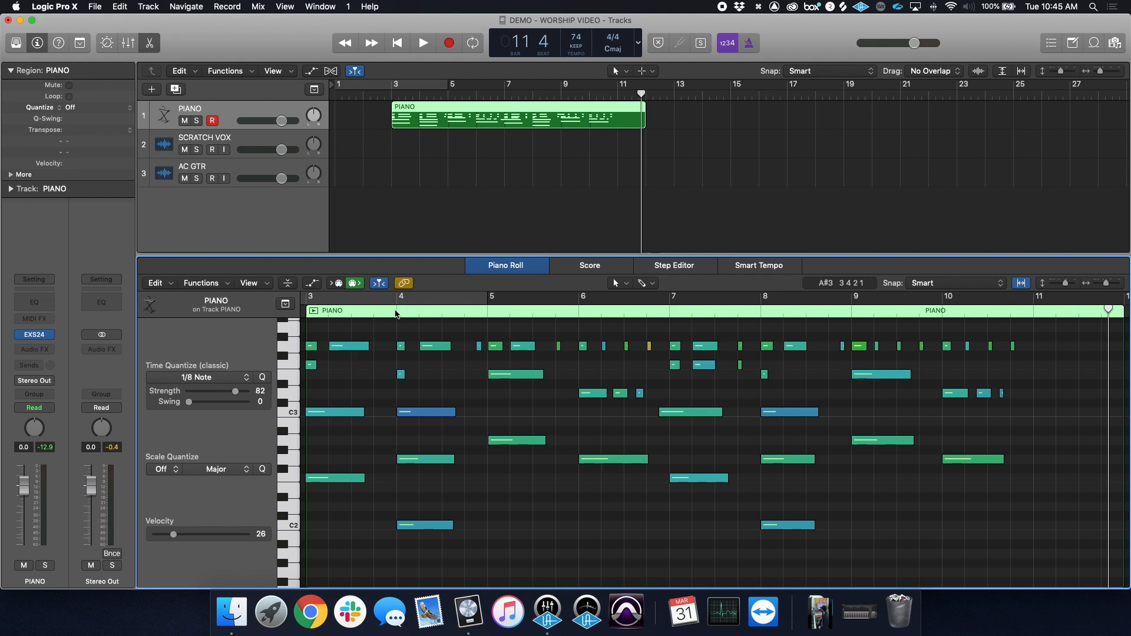
# Step: Return to the full Tracks area, create a marker at bar 1 and name it CO
pyautogui.press('x')
pyautogui.press('x')
pyautogui.moveTo(409, 96); pyautogui.dragTo(313, 91)
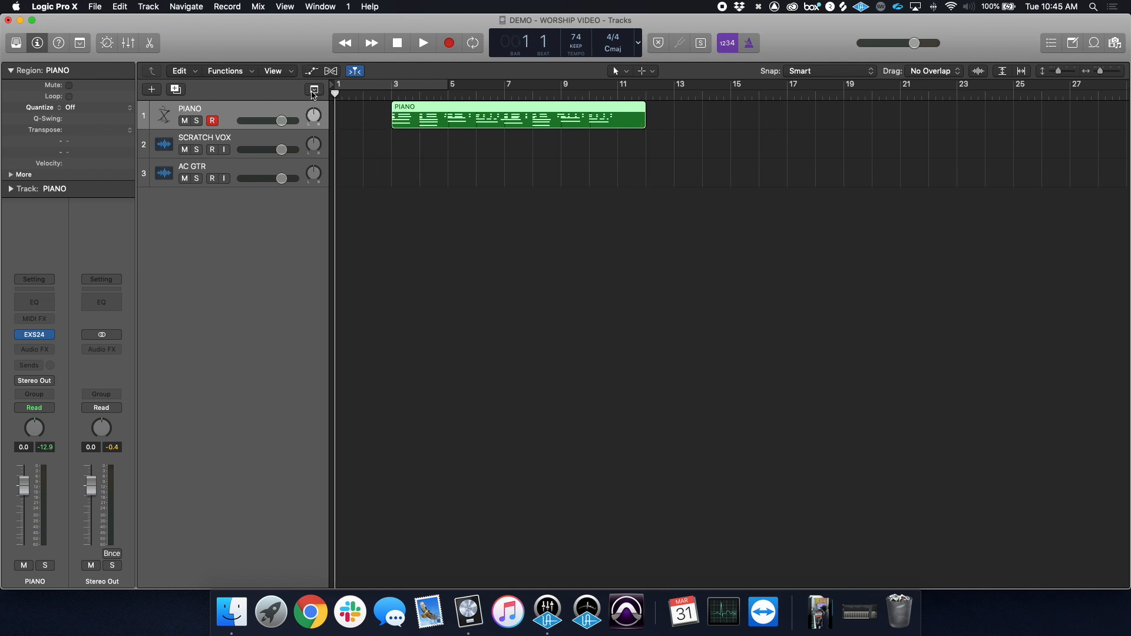
pyautogui.hotkey('alt', "'")
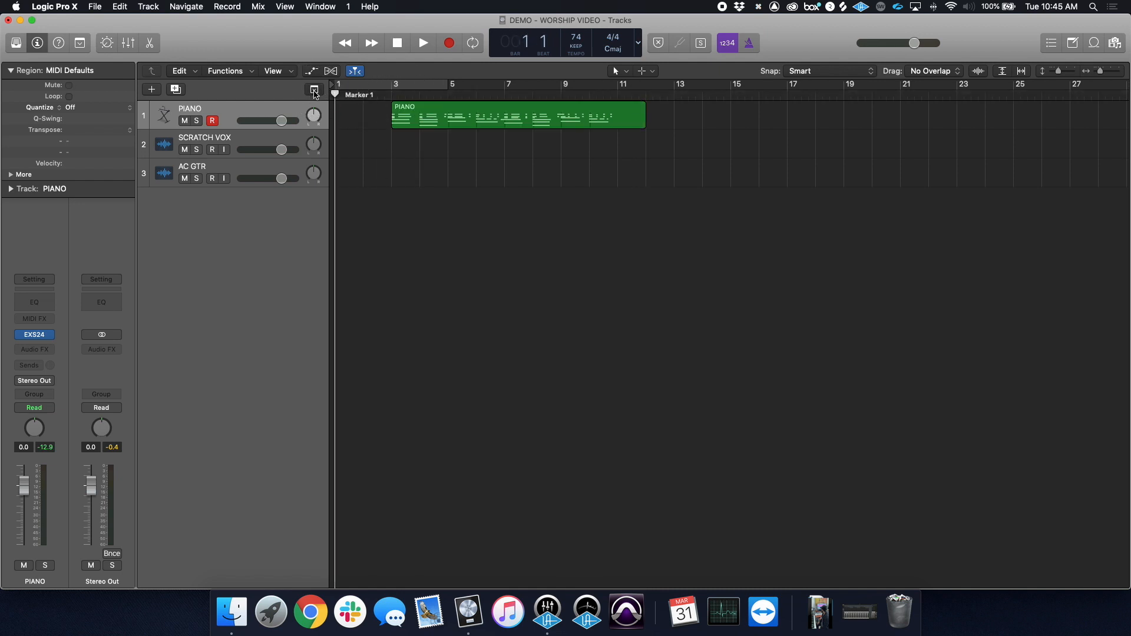
pyautogui.click(314, 89)
pyautogui.doubleClick(358, 121)
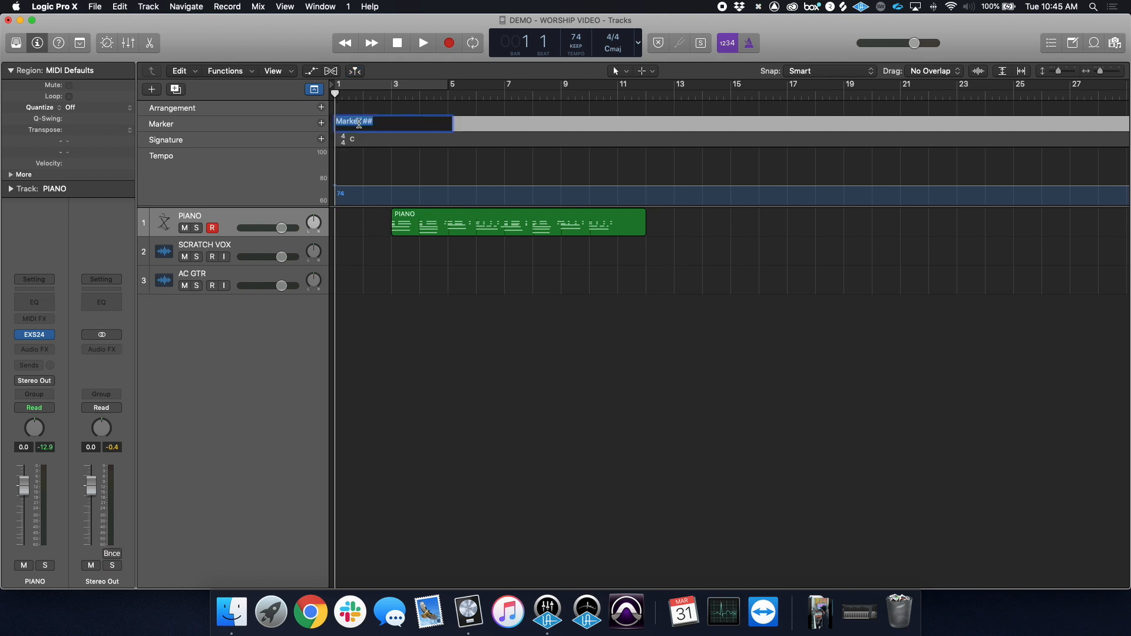
pyautogui.write('CO')
pyautogui.press('Return')
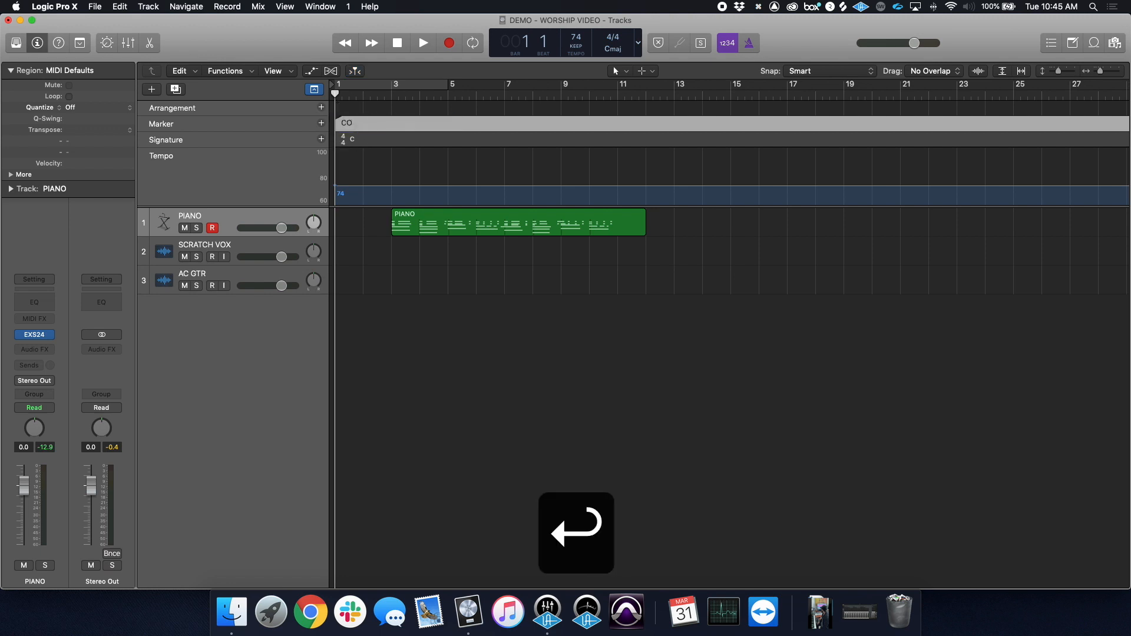
# Step: Create a marker at bar 3 named BRIDGE, and hide the global tracks
pyautogui.moveTo(373, 92); pyautogui.dragTo(391, 92)
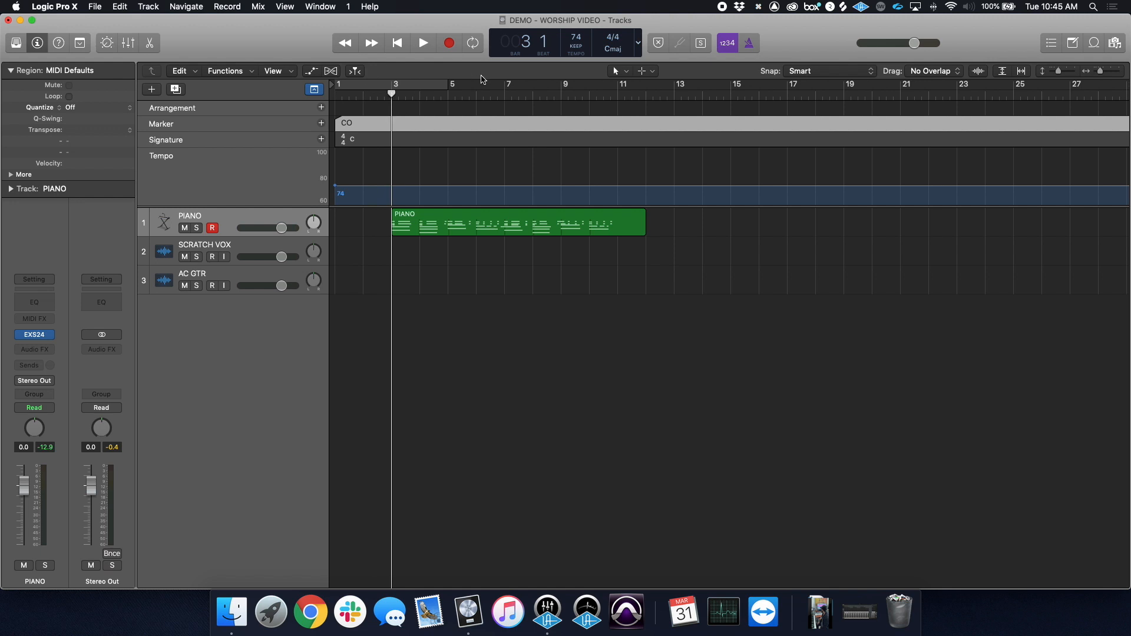
pyautogui.hotkey('alt', "'")
pyautogui.doubleClick(424, 121)
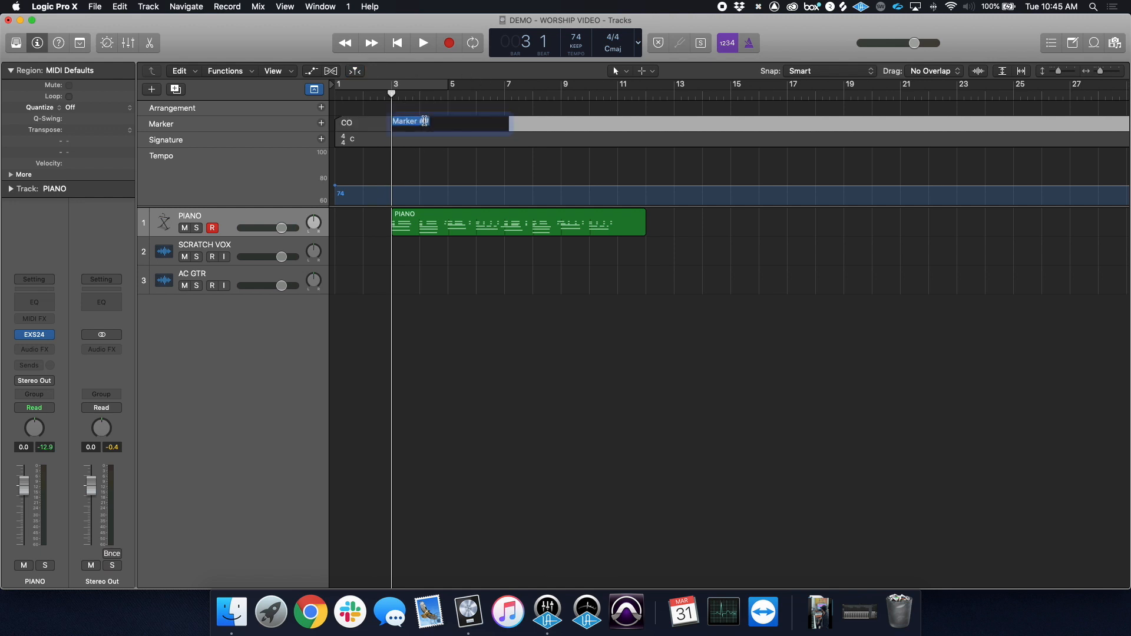
pyautogui.write('BRIDGE')
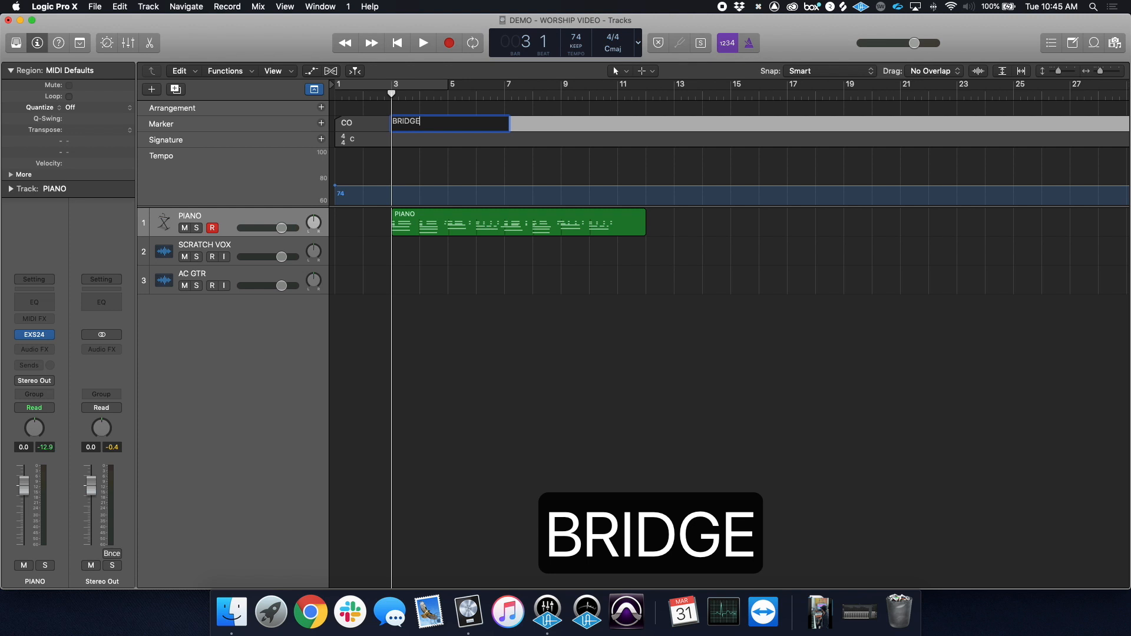
pyautogui.press('Return')
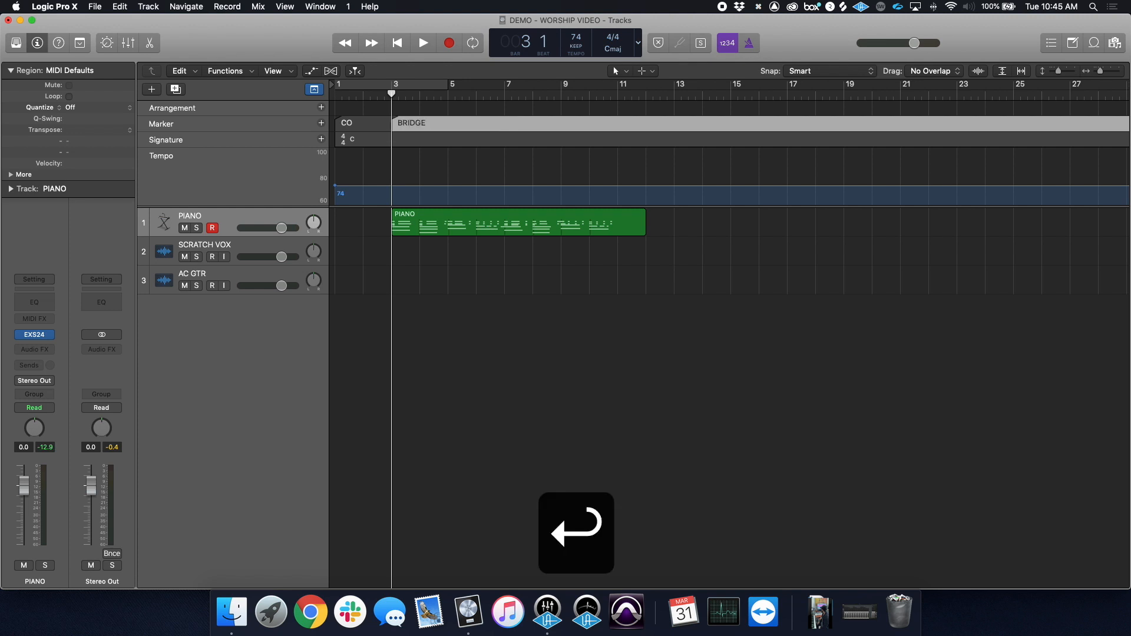
pyautogui.click(316, 90)
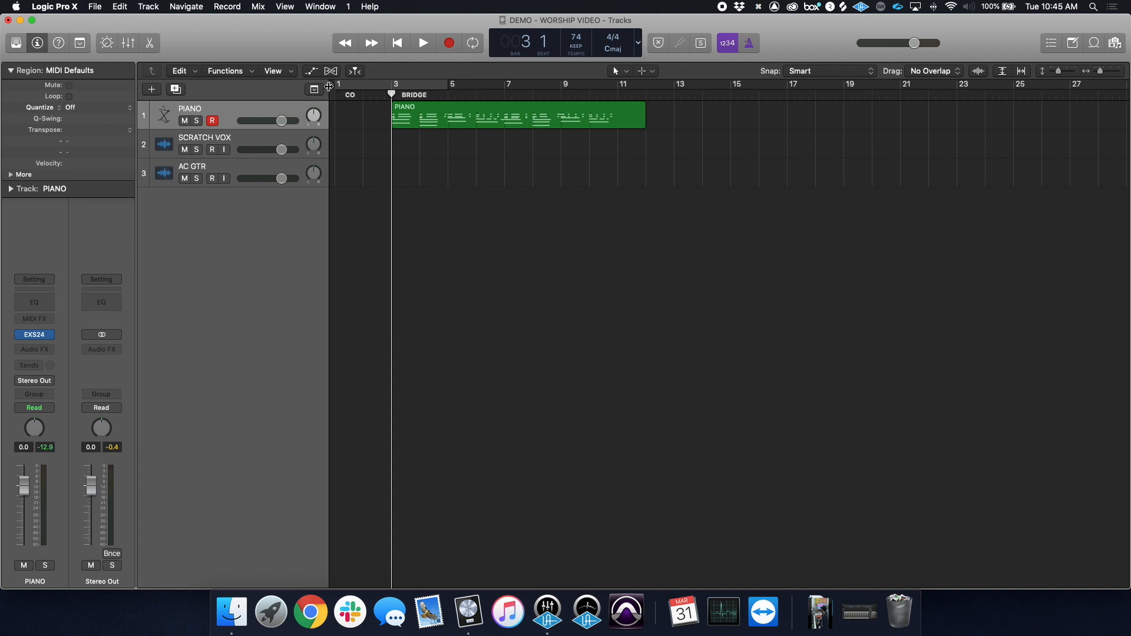
# Step: Extend the start of the SCRATCH VOX region to about half a bar before bar 3, and start playback from bar 3
pyautogui.click(247, 139)
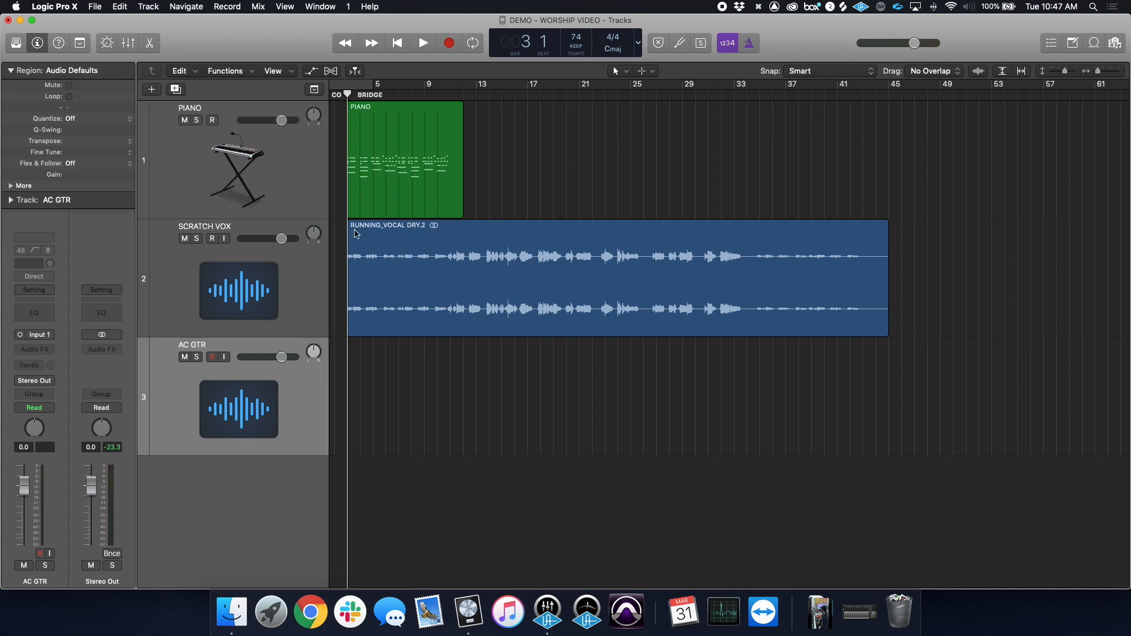
pyautogui.moveTo(349, 301); pyautogui.dragTo(341, 307)
pyautogui.press('space')
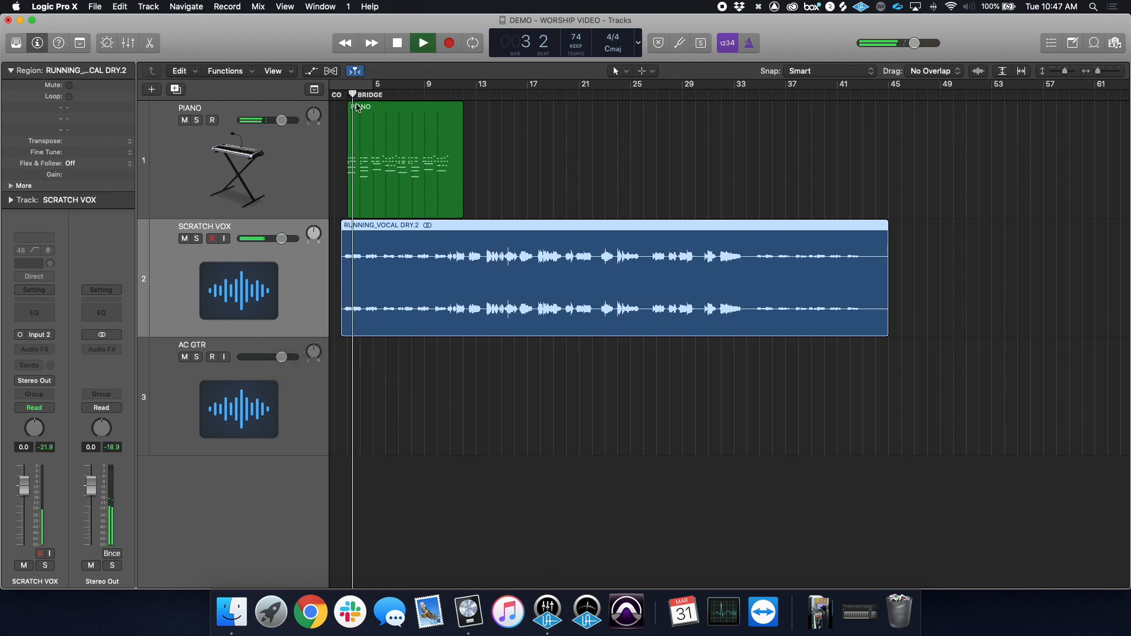
# Step: Cut the SCRATCH VOX region just before bar 11 and delete everything after that point
pyautogui.scroll(1, 425, 176)
pyautogui.scroll(4, 475, 225)
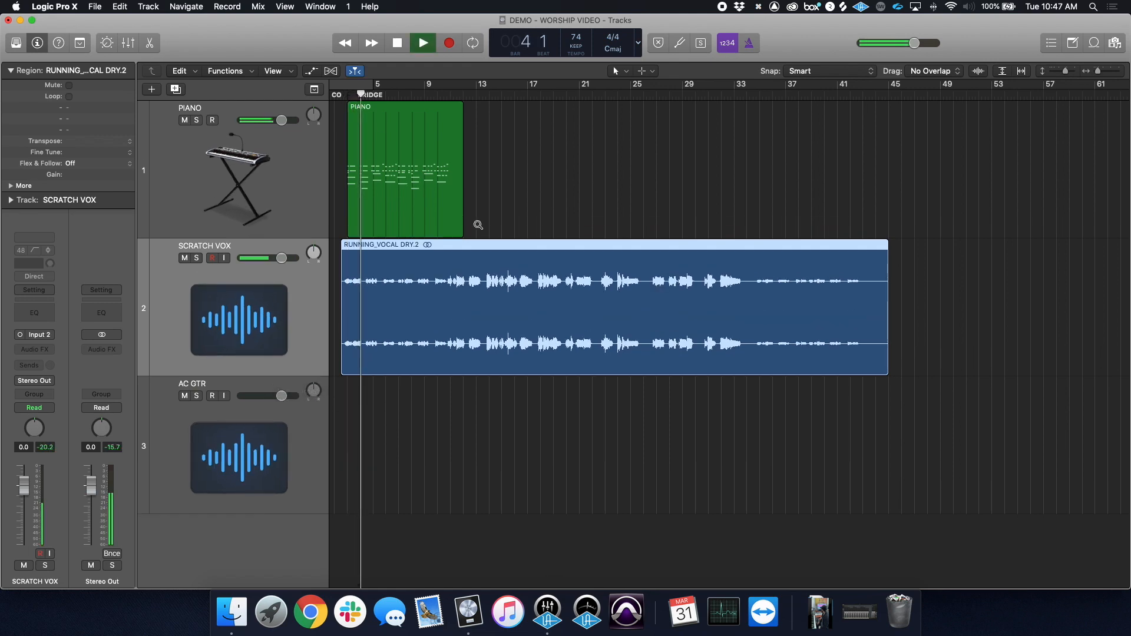
pyautogui.scroll(2, 471, 230)
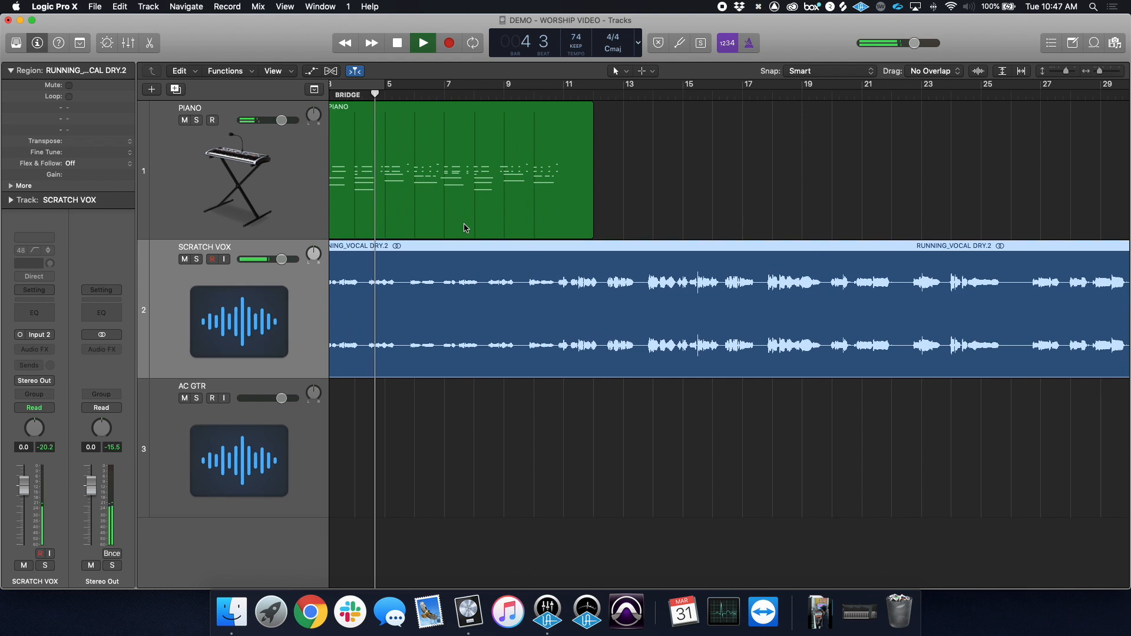
pyautogui.scroll(-2, 462, 229)
pyautogui.hscroll(-2, 423, 230)
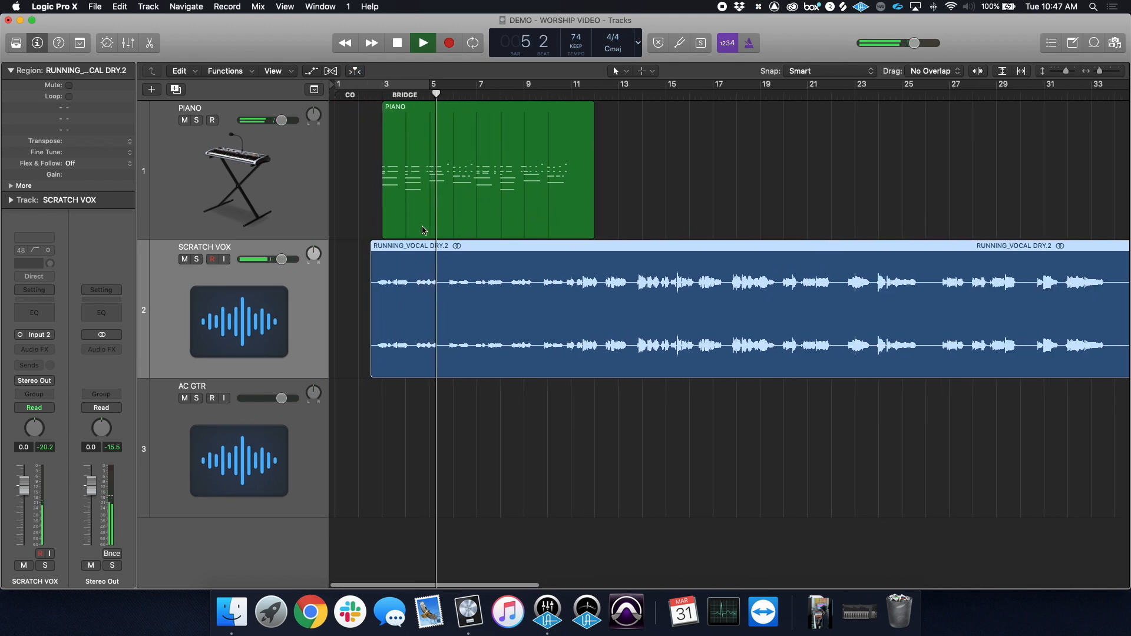
pyautogui.scroll(2, 425, 229)
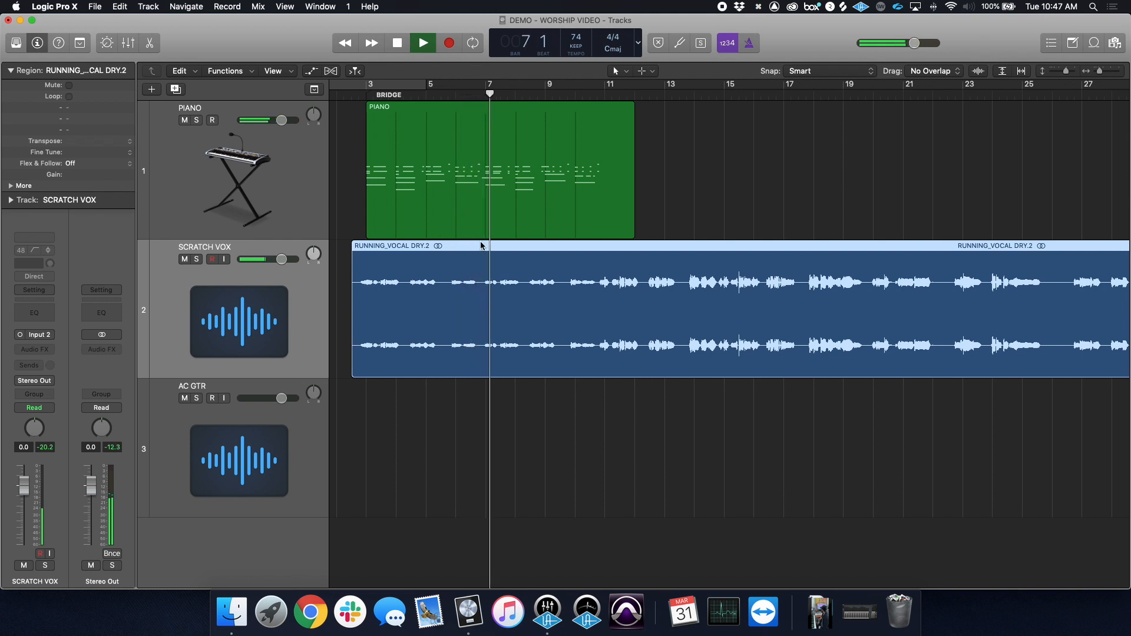
pyautogui.hscroll(2, 480, 254)
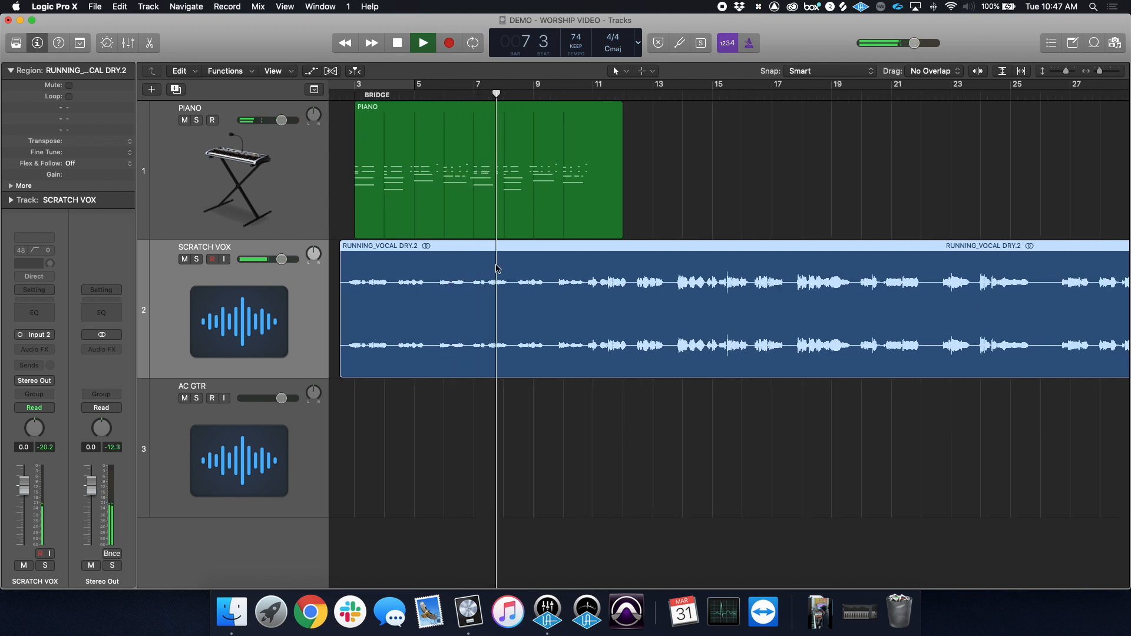
pyautogui.click(585, 292)
pyautogui.press('BackSpace')
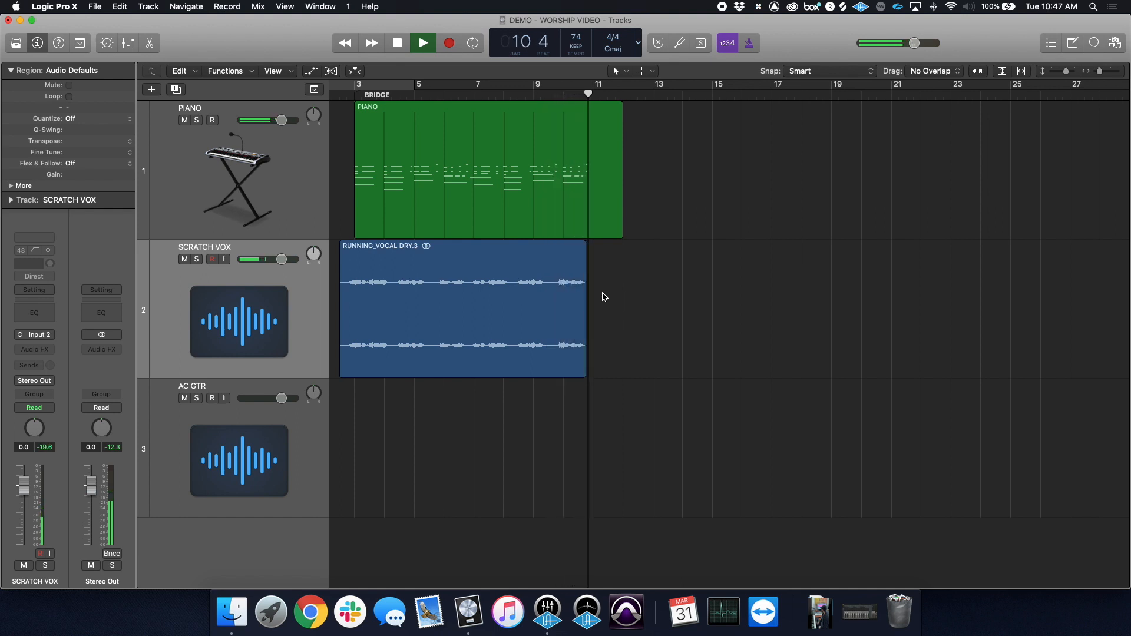
# Step: Stop playback, quantize all notes of the PIANO region to 1/16 Note in the Piano Roll, and return to the full Tracks area
pyautogui.press('space')
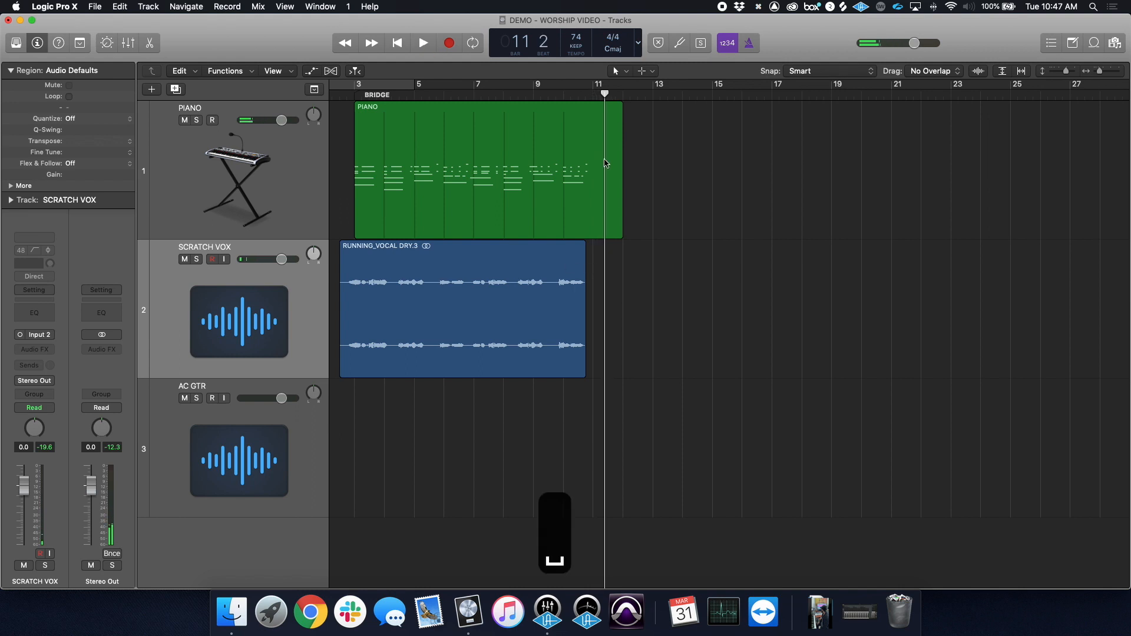
pyautogui.doubleClick(463, 183)
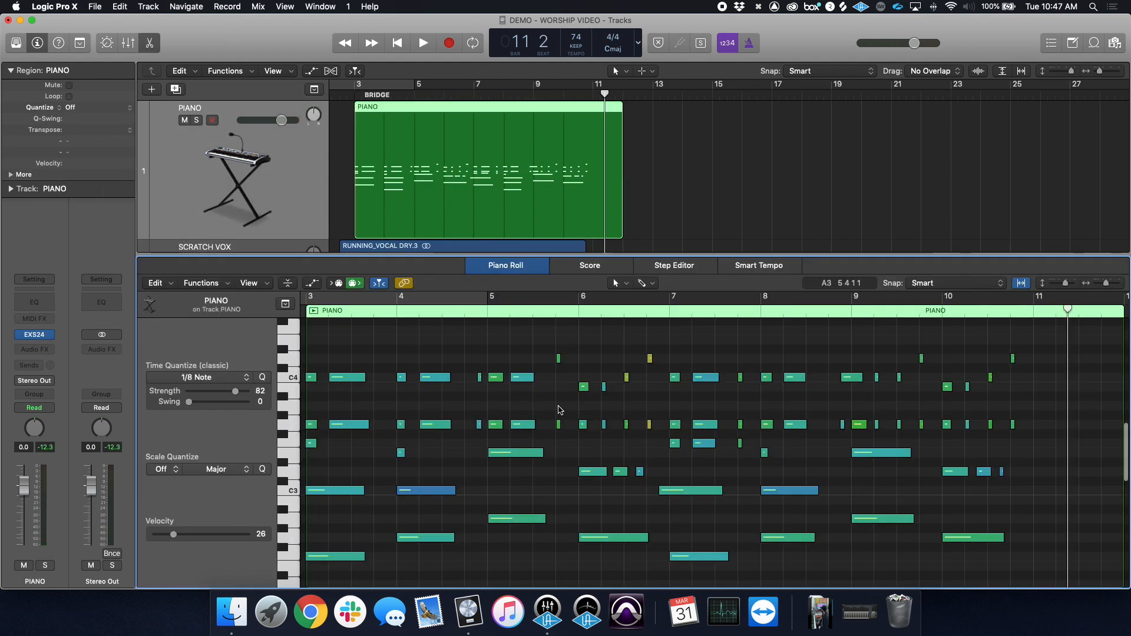
pyautogui.press('super+a')
pyautogui.click(233, 378)
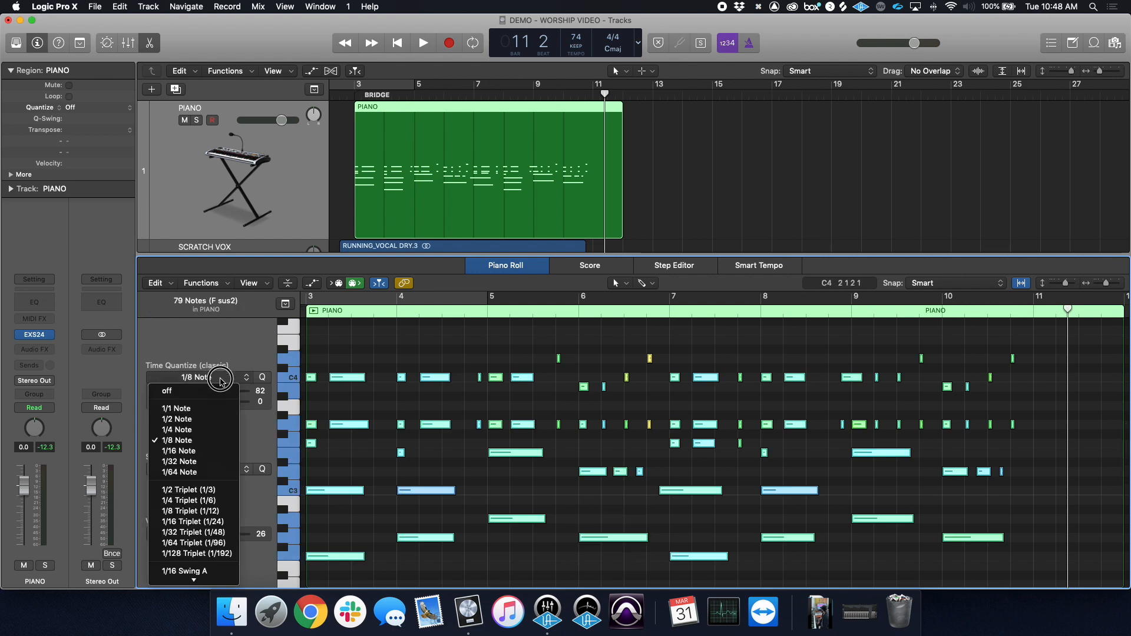
pyautogui.click(198, 451)
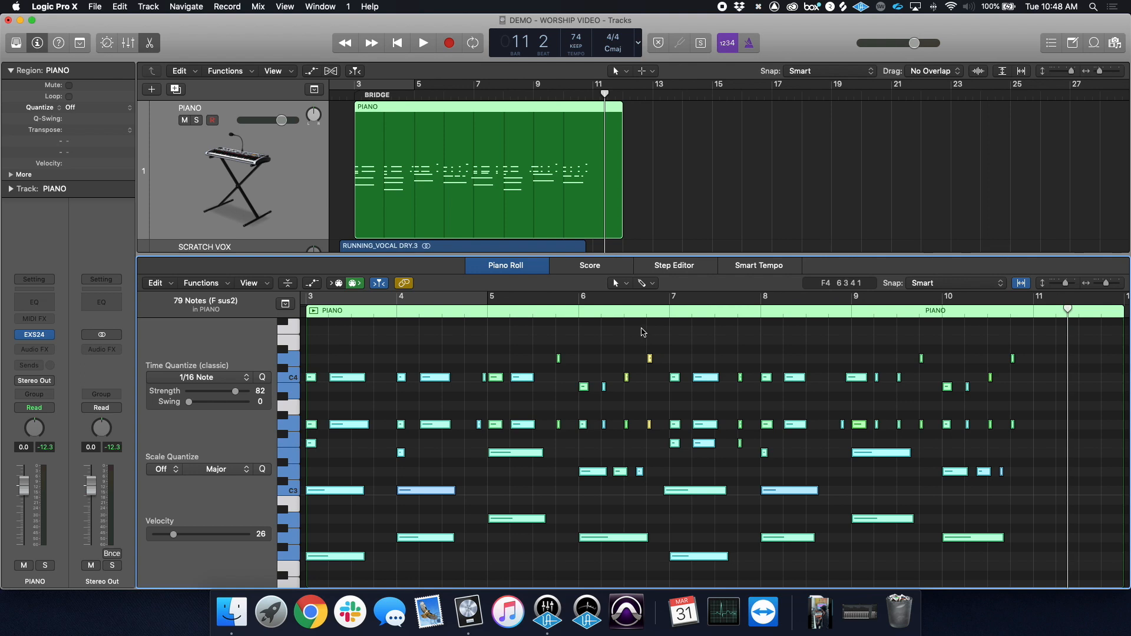
pyautogui.press('x')
pyautogui.press('x')
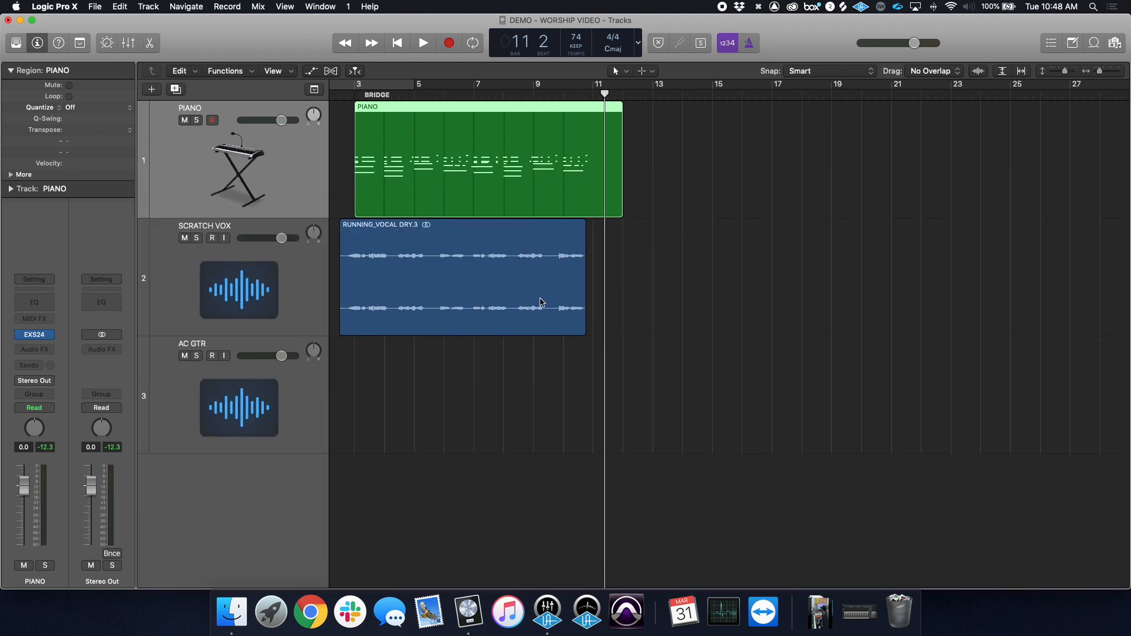
pyautogui.press('super+Up')
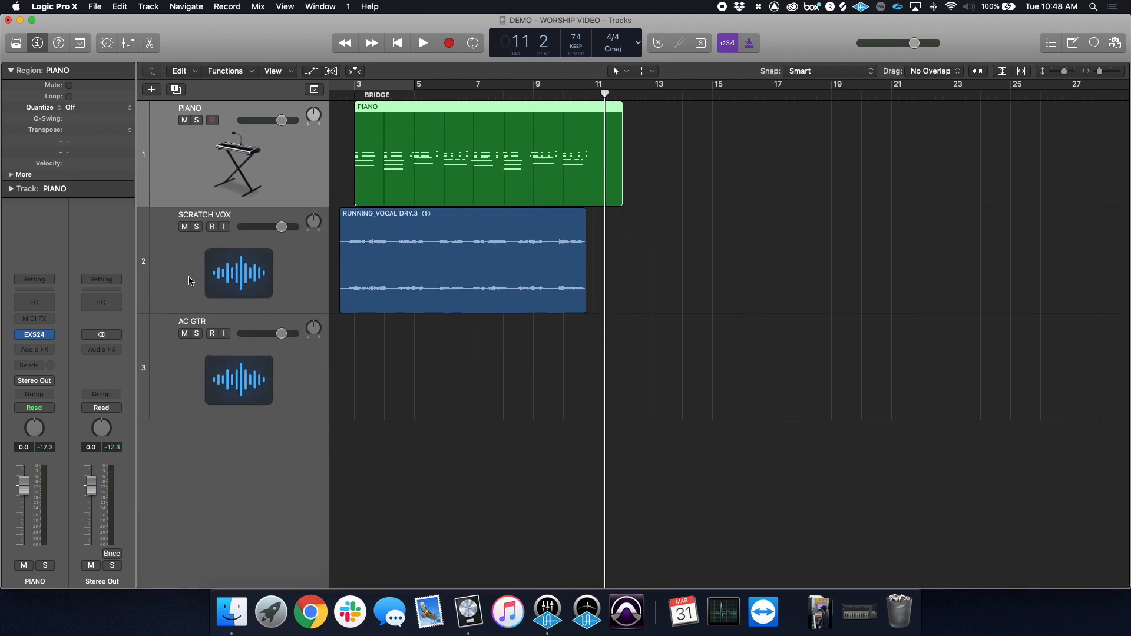
# Step: Insert a stereo Channel EQ on the PIANO track and enable a high-cut filter at about 5900 Hz
pyautogui.click(47, 351)
pyautogui.moveTo(63, 390)
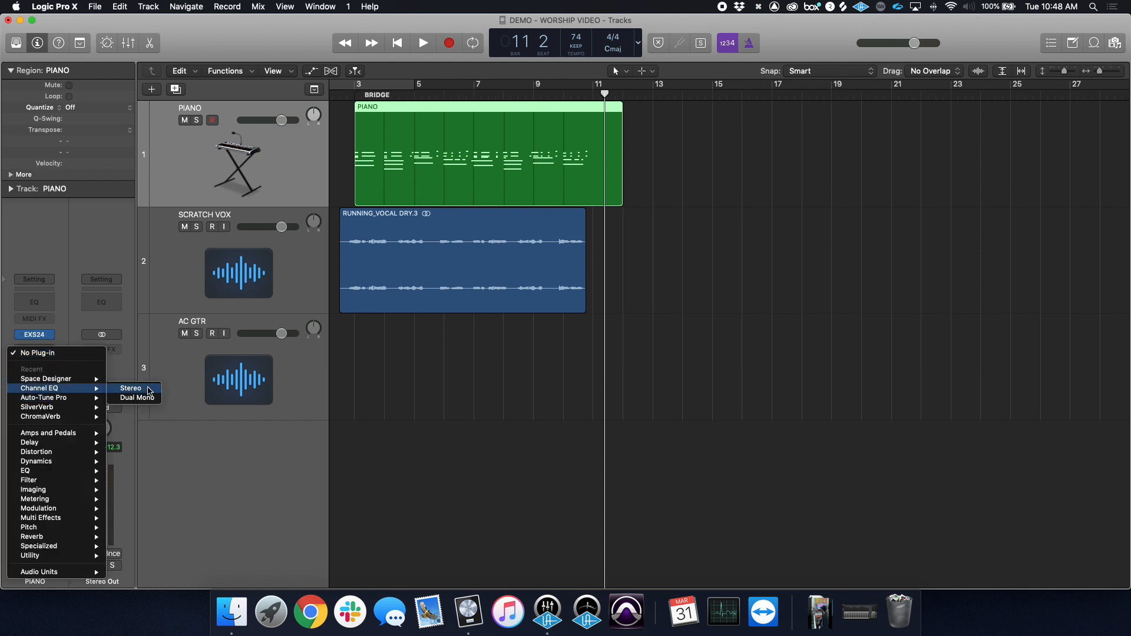
pyautogui.click(131, 388)
pyautogui.moveTo(380, 25); pyautogui.dragTo(894, 11)
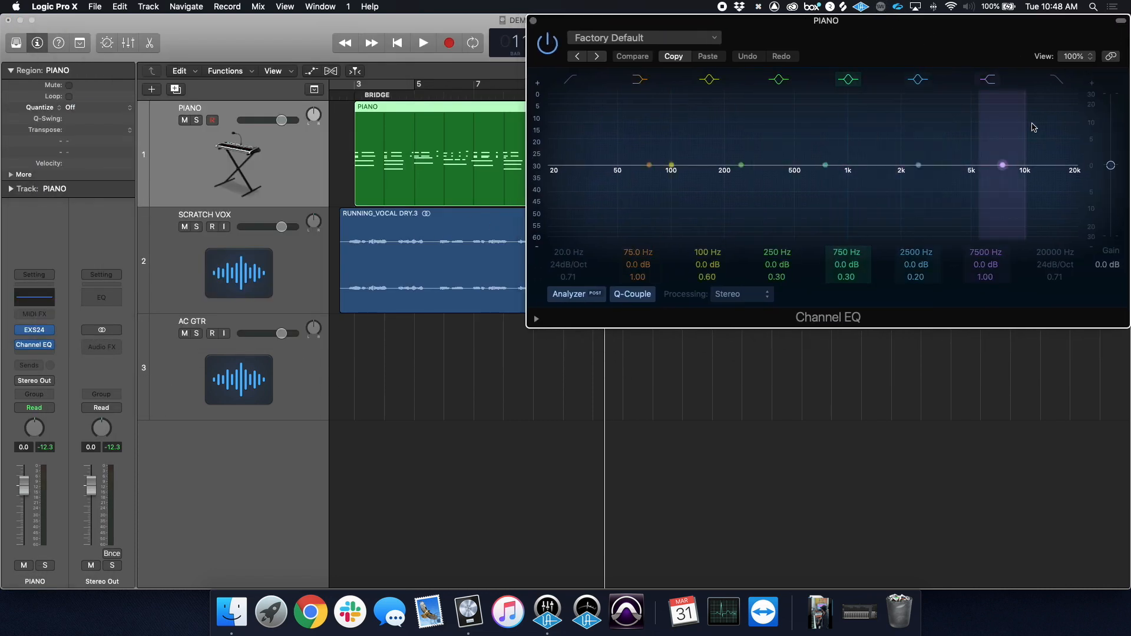
pyautogui.click(1061, 77)
pyautogui.moveTo(1052, 219); pyautogui.dragTo(955, 212)
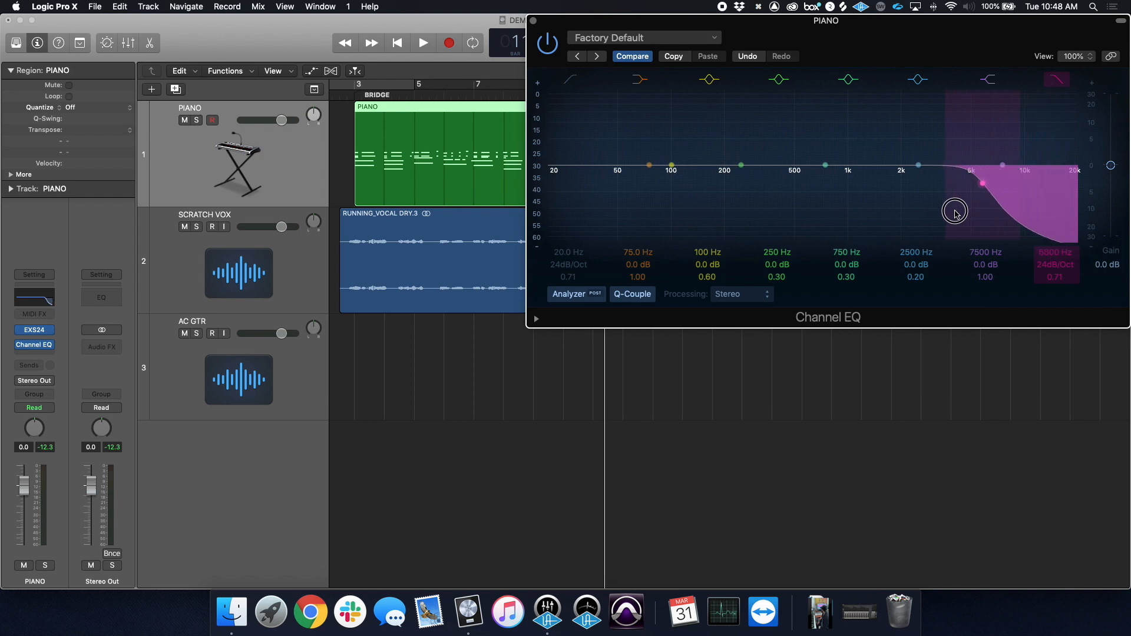
# Step: Solo and play the PIANO track from bar 3, then cut 3 dB at 1020 Hz in its Channel EQ with a Q of 0.46
pyautogui.click(357, 96)
pyautogui.click(196, 120)
pyautogui.press('space')
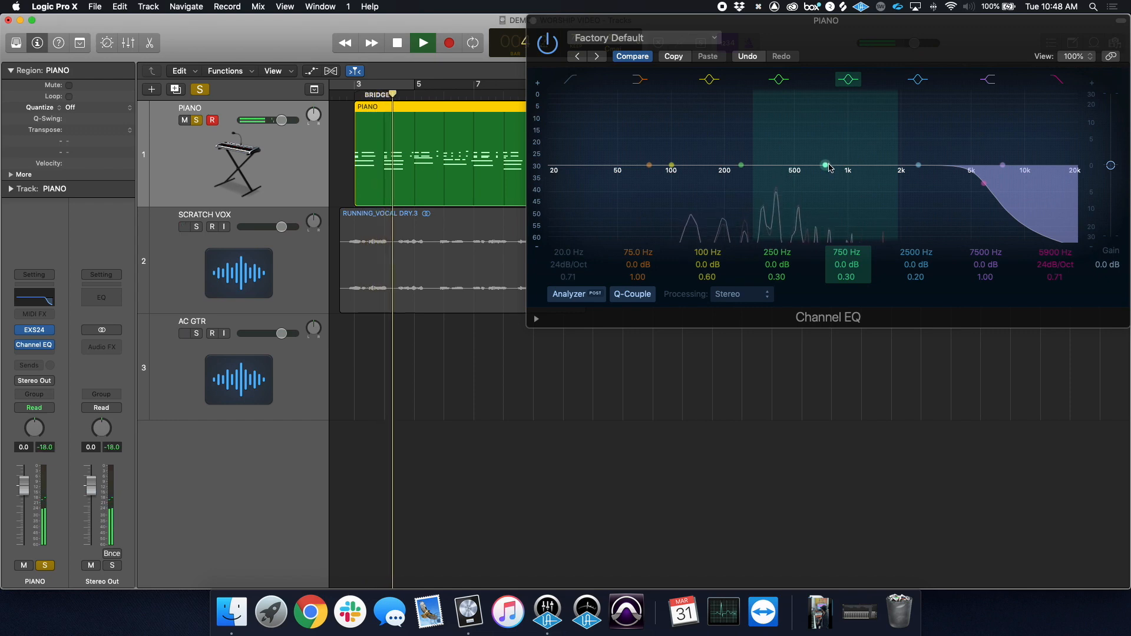
pyautogui.press('space')
pyautogui.moveTo(829, 168)
pyautogui.mouseDown()
pyautogui.moveTo(847, 129)
pyautogui.moveTo(849, 175)
pyautogui.mouseUp()
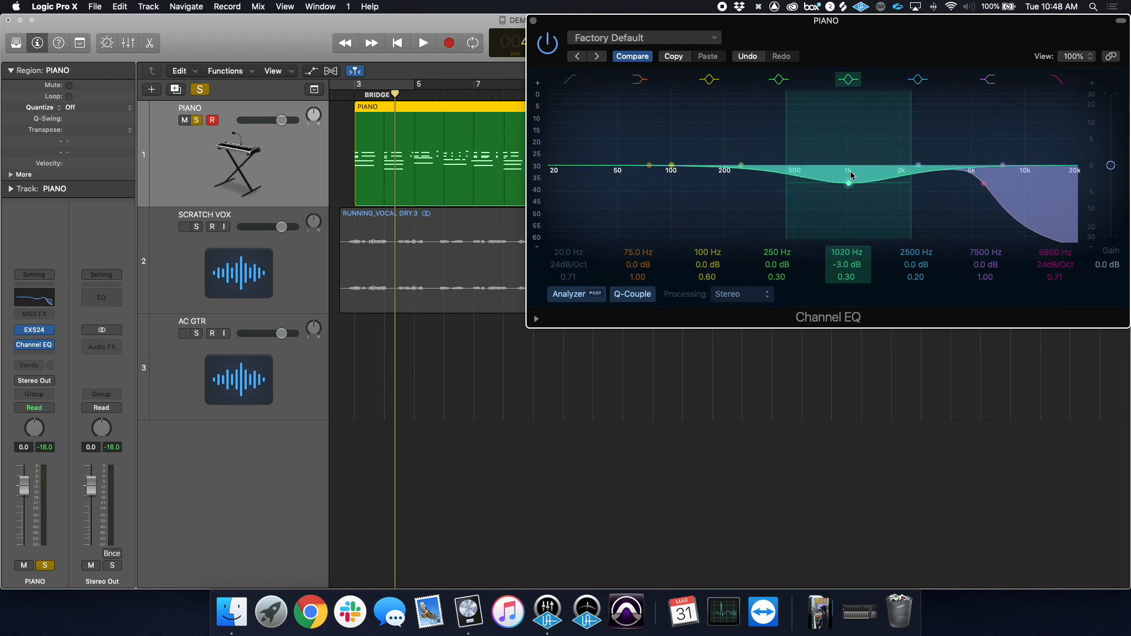
pyautogui.moveTo(849, 274); pyautogui.dragTo(852, 281)
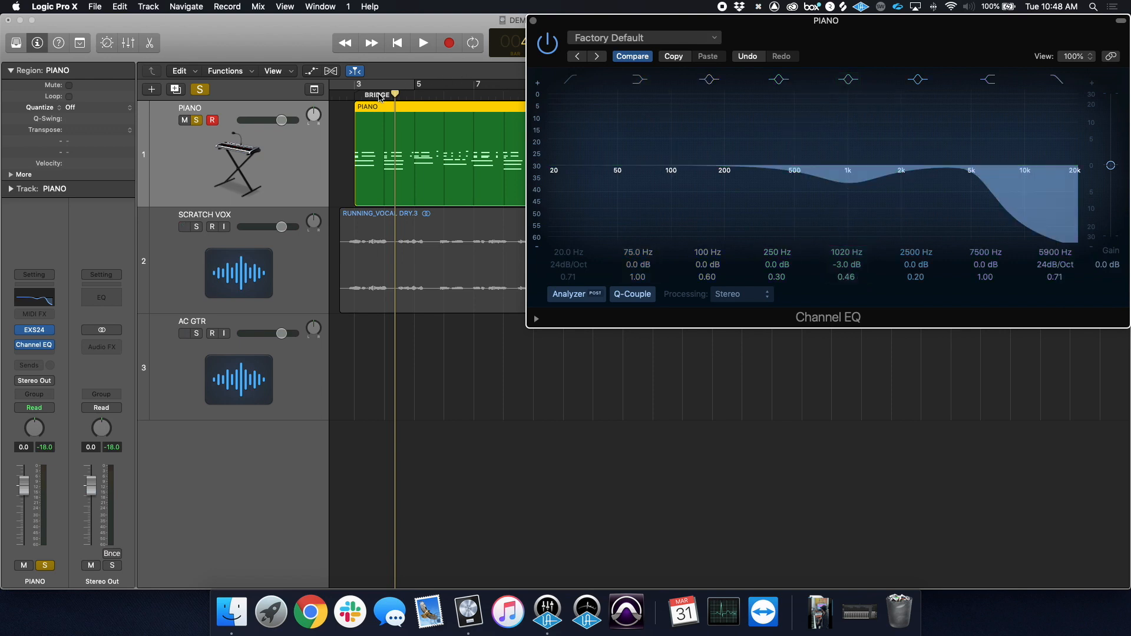
# Step: Listen to the equalized piano from bar 3 and close the Channel EQ window
pyautogui.moveTo(394, 96); pyautogui.dragTo(354, 97)
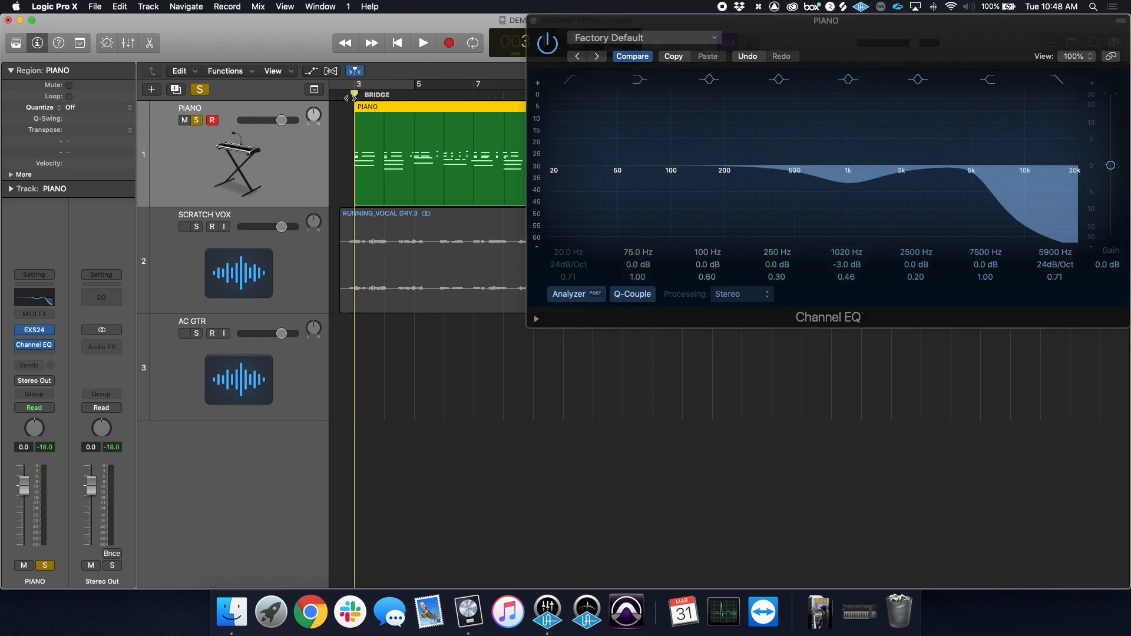
pyautogui.press('space')
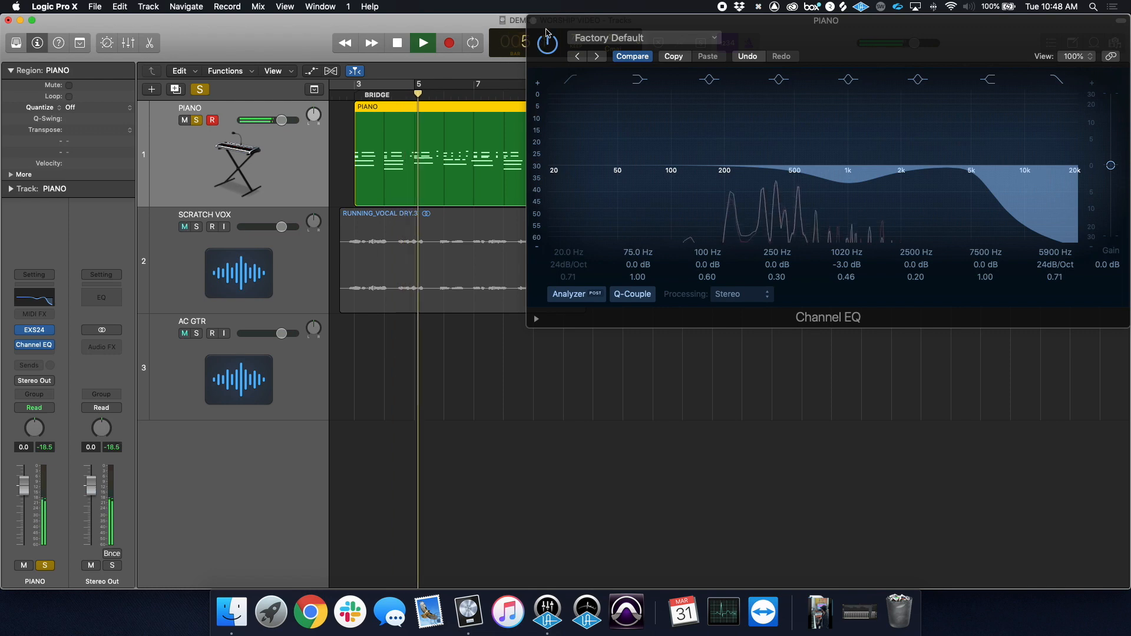
pyautogui.press('space')
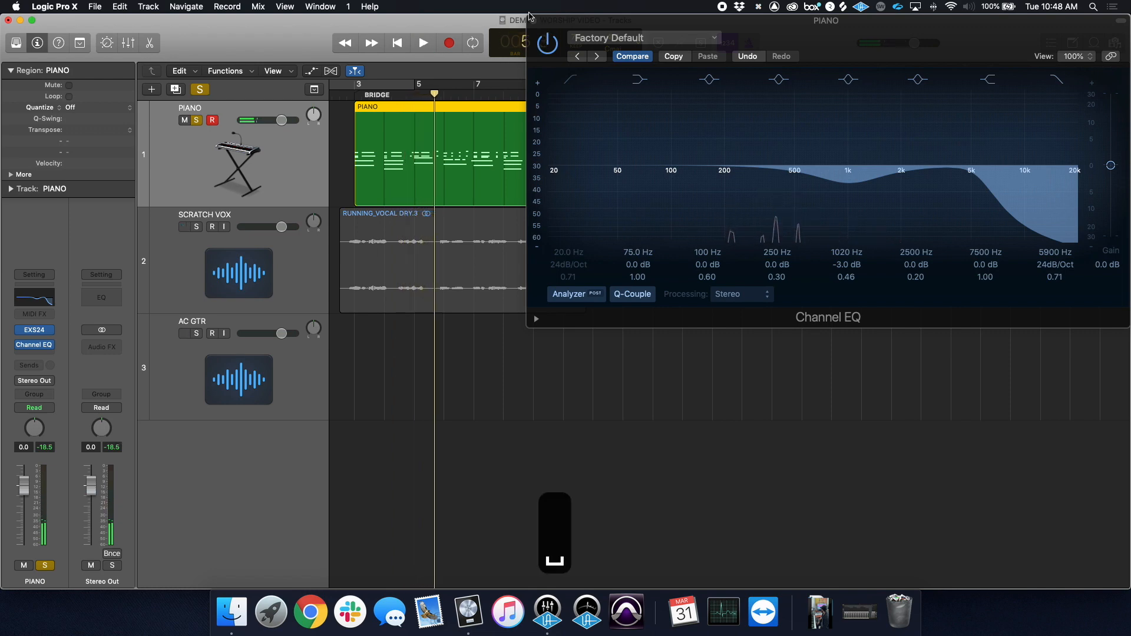
pyautogui.click(534, 21)
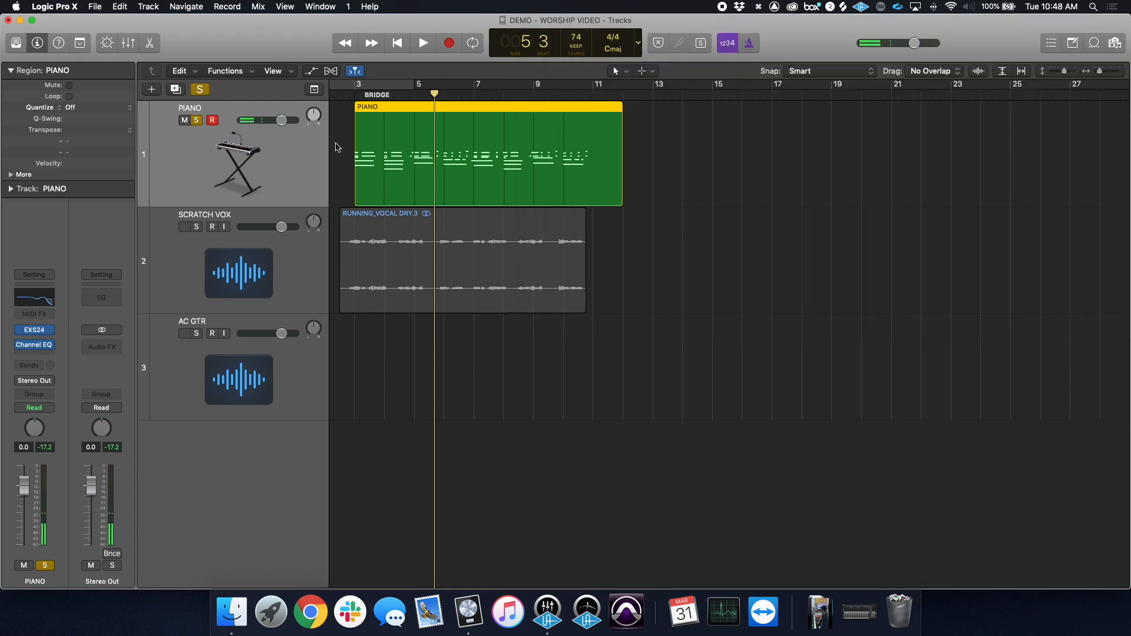
# Step: Insert a stereo Space Designer on the PIANO track and load the Large Spaces hall preset 02.7s Smooth Vocal Hall
pyautogui.click(34, 355)
pyautogui.moveTo(76, 391)
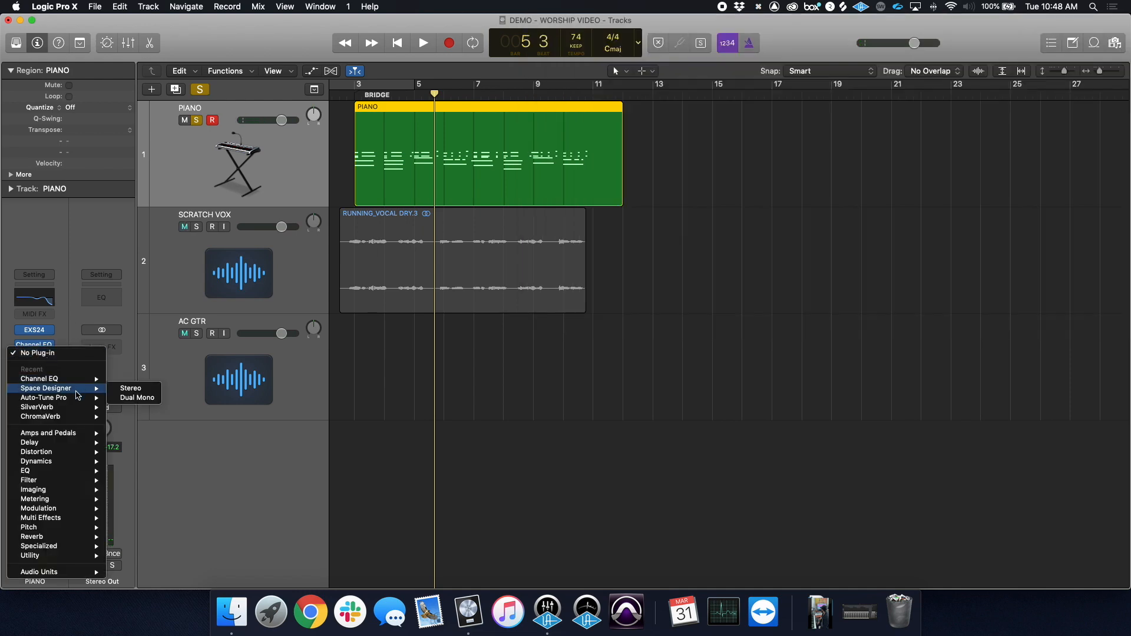
pyautogui.click(130, 388)
pyautogui.moveTo(479, 26); pyautogui.dragTo(995, 6)
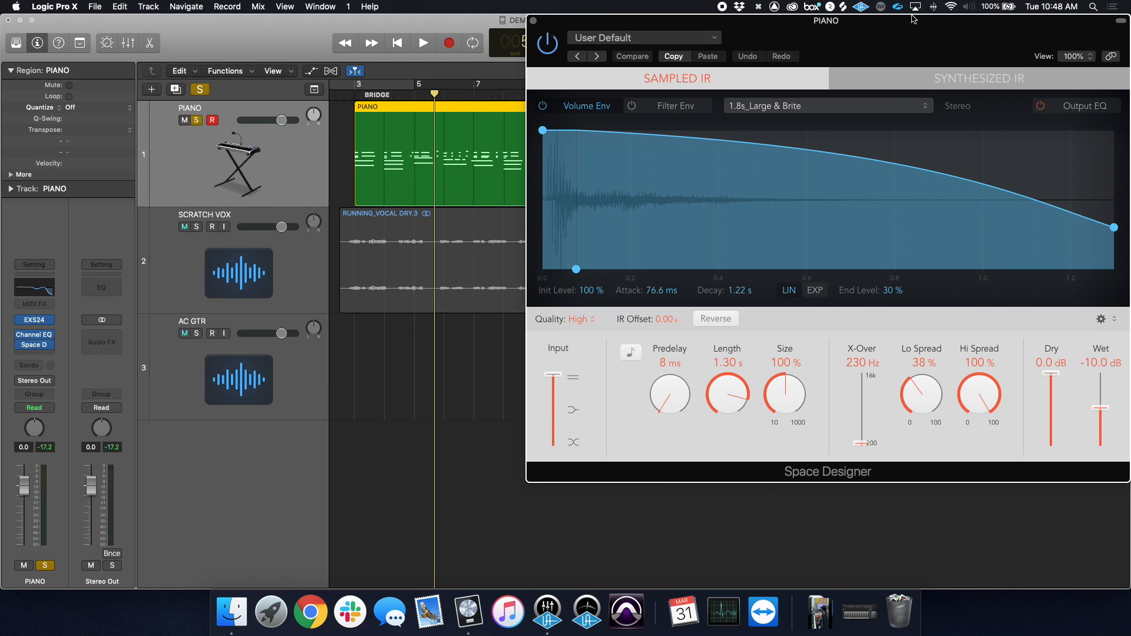
pyautogui.click(633, 37)
pyautogui.moveTo(669, 261)
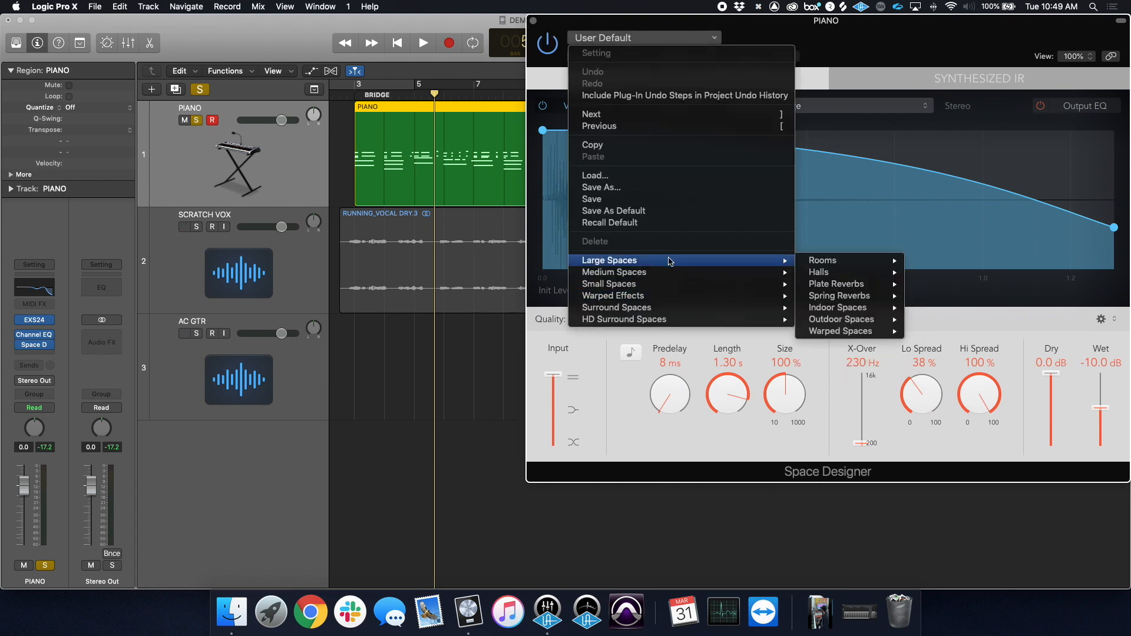
pyautogui.moveTo(861, 272)
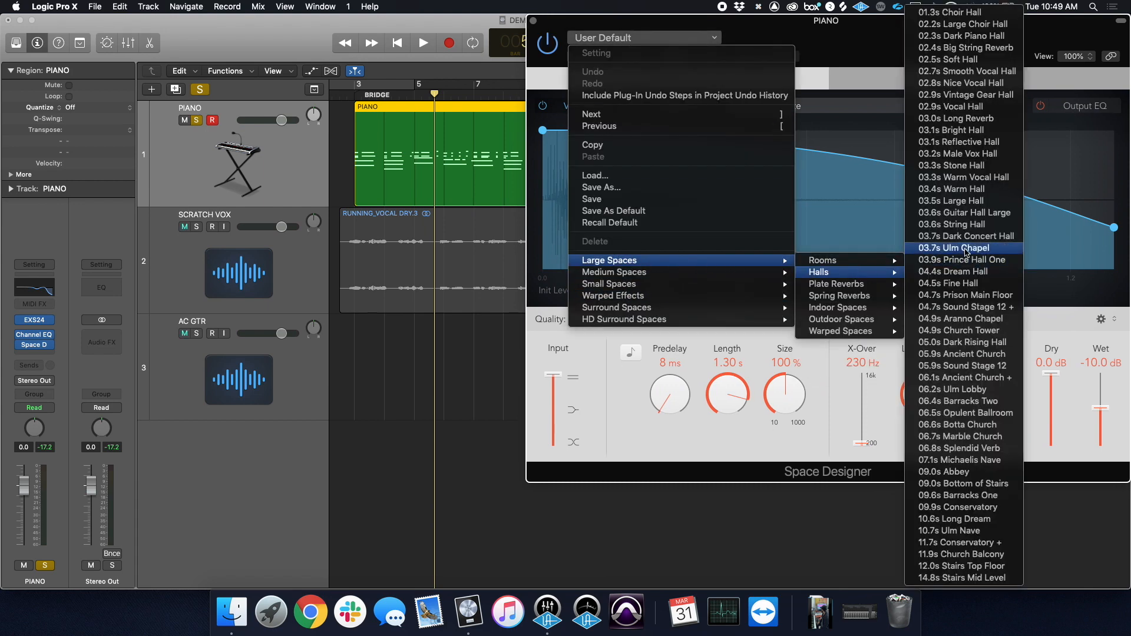
pyautogui.click(972, 71)
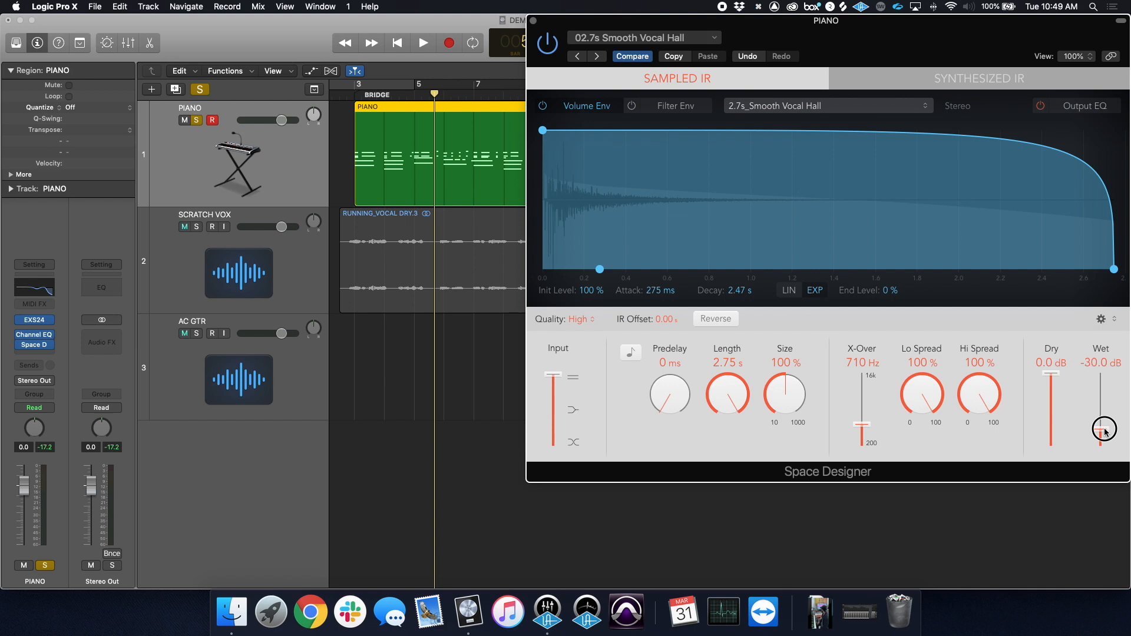
# Step: Play the piano from bar 3, set the Space Designer wet level to -26 dB, and close the plug-in
pyautogui.click(356, 99)
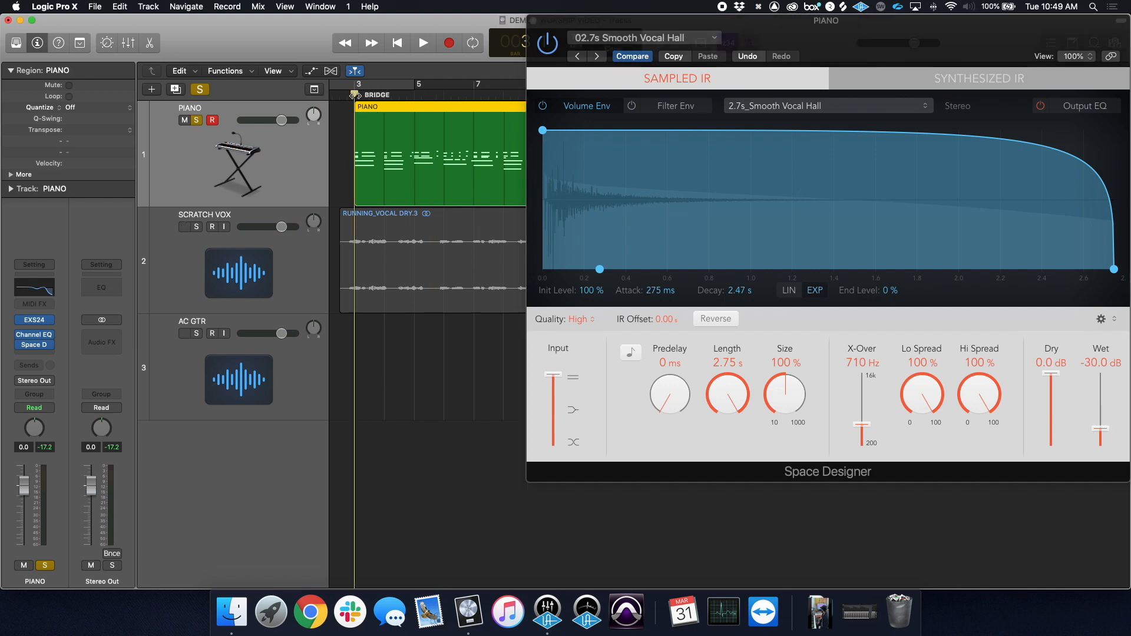
pyautogui.press('space')
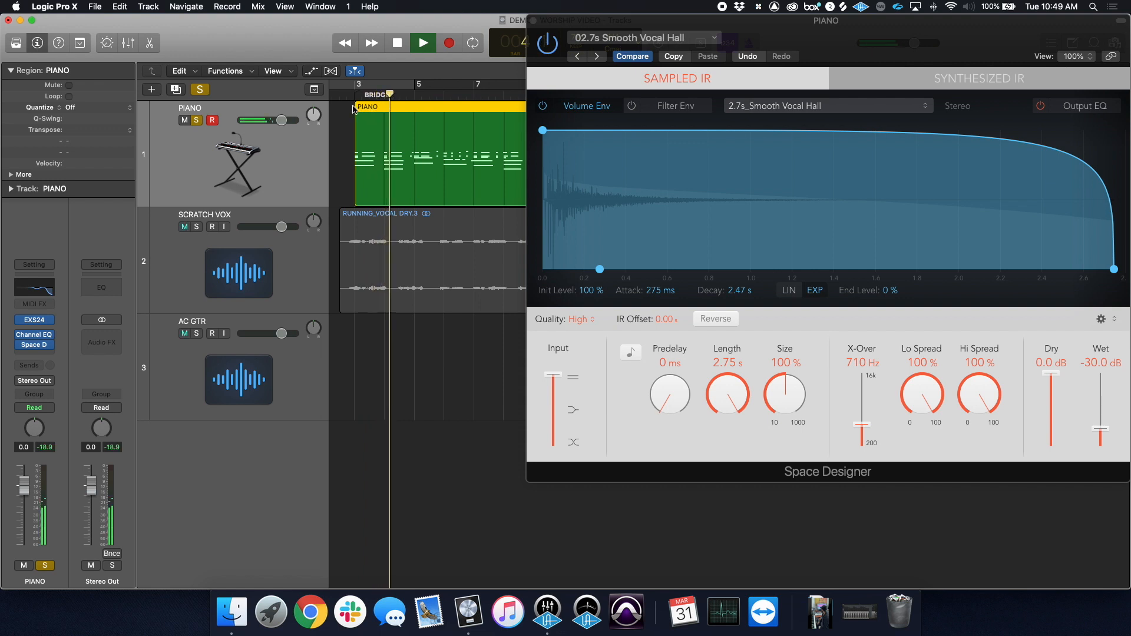
pyautogui.moveTo(1107, 431); pyautogui.dragTo(1107, 426)
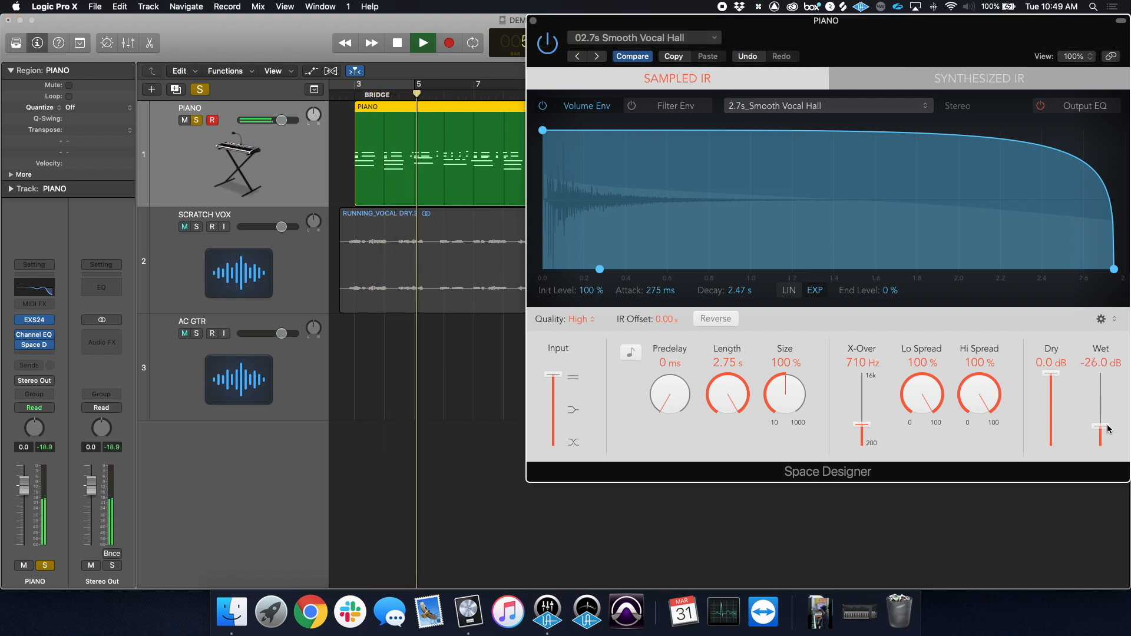
pyautogui.press('space')
pyautogui.click(534, 22)
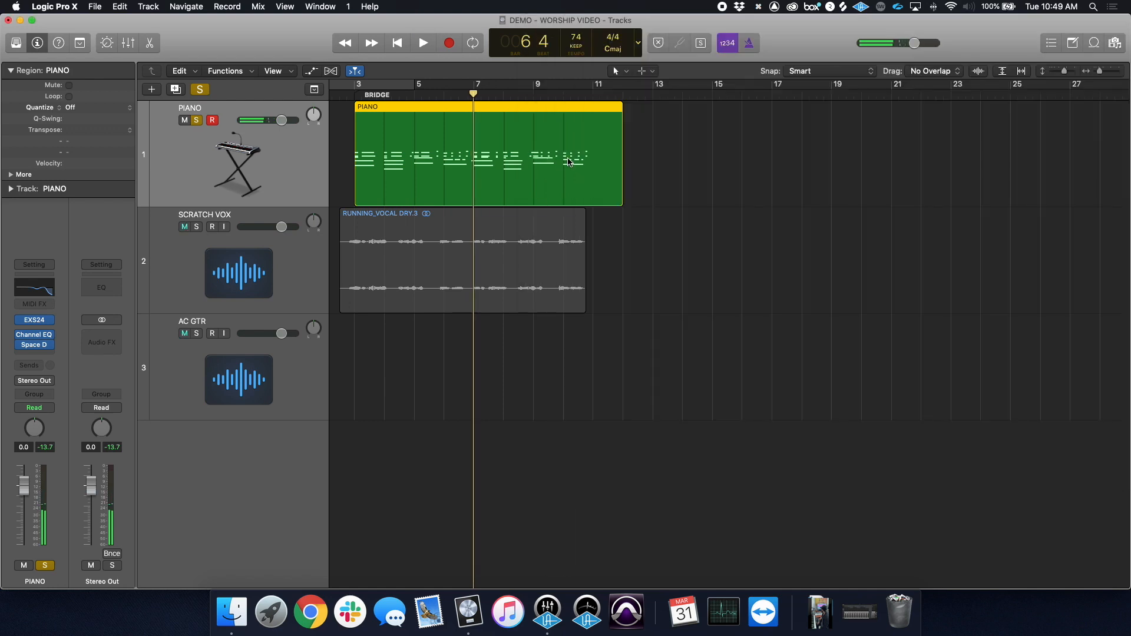
# Step: Move the playhead back to bar 1, select the AC GTR track and take the PIANO track out of solo
pyautogui.scroll(-1, 681, 248)
pyautogui.moveTo(370, 92); pyautogui.dragTo(321, 112)
pyautogui.scroll(-1, 448, 245)
pyautogui.click(342, 96)
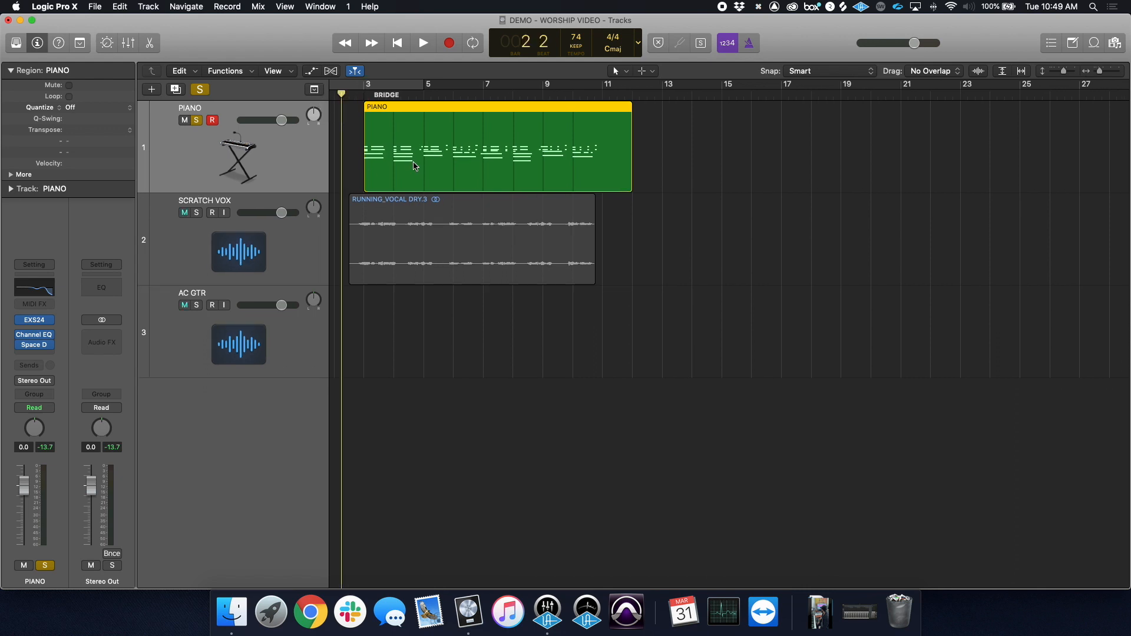
pyautogui.scroll(-1, 439, 195)
pyautogui.hscroll(-1, 461, 218)
pyautogui.moveTo(369, 96); pyautogui.dragTo(331, 104)
pyautogui.click(268, 312)
pyautogui.click(198, 120)
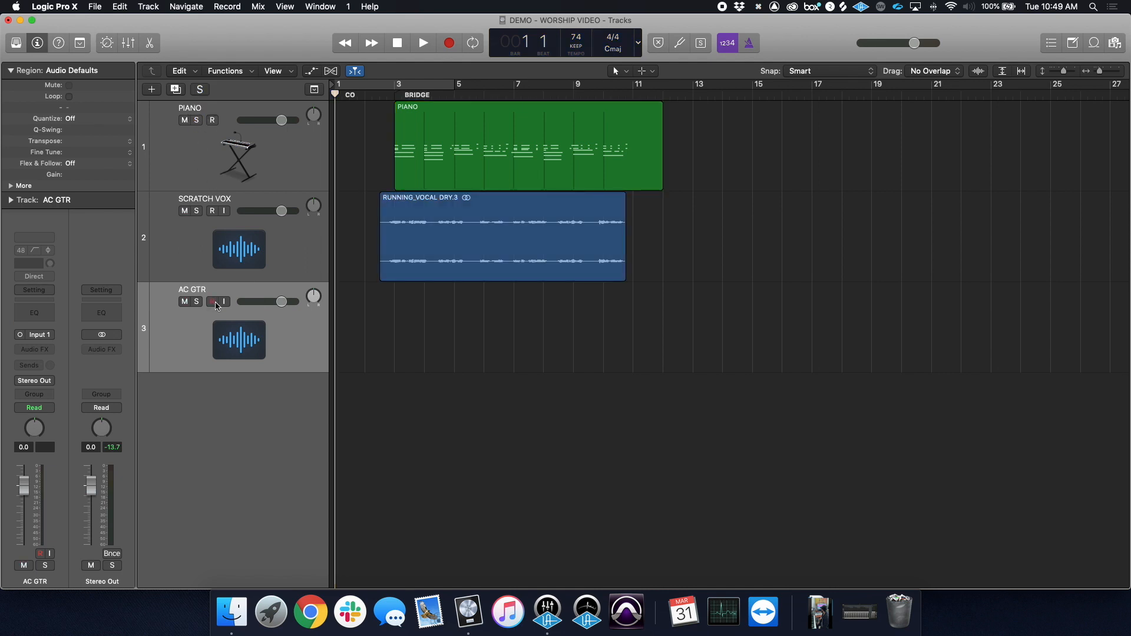
# Step: Open the Tuner for the AC GTR input and place its window over the Tracks area to tune the guitar
pyautogui.scroll(-1, 458, 334)
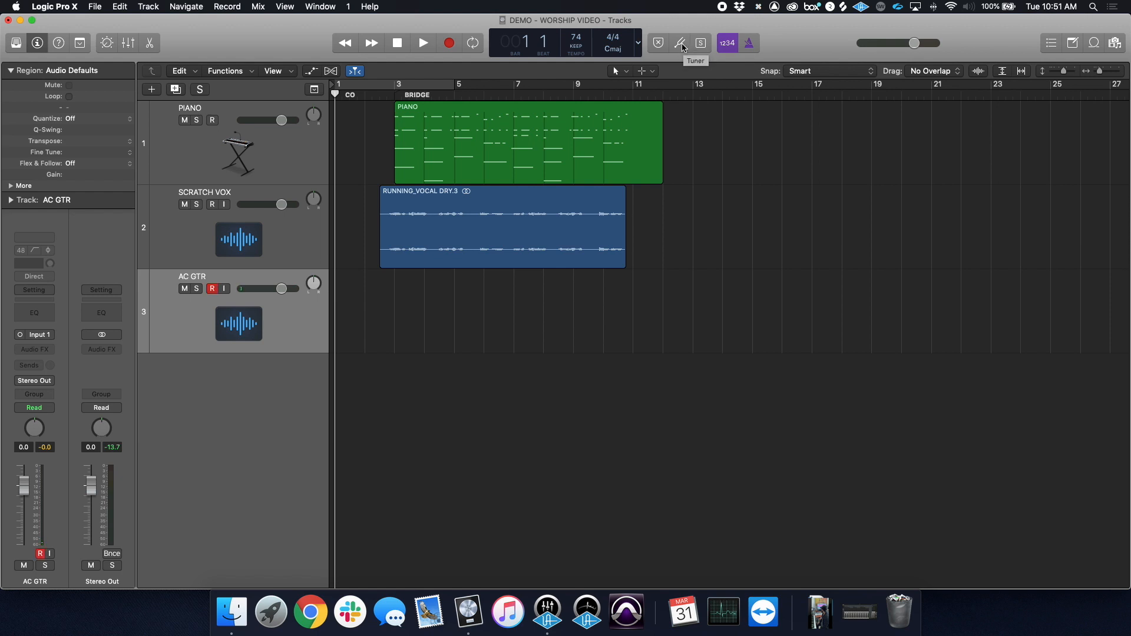
pyautogui.click(682, 47)
pyautogui.moveTo(204, 38); pyautogui.dragTo(587, 44)
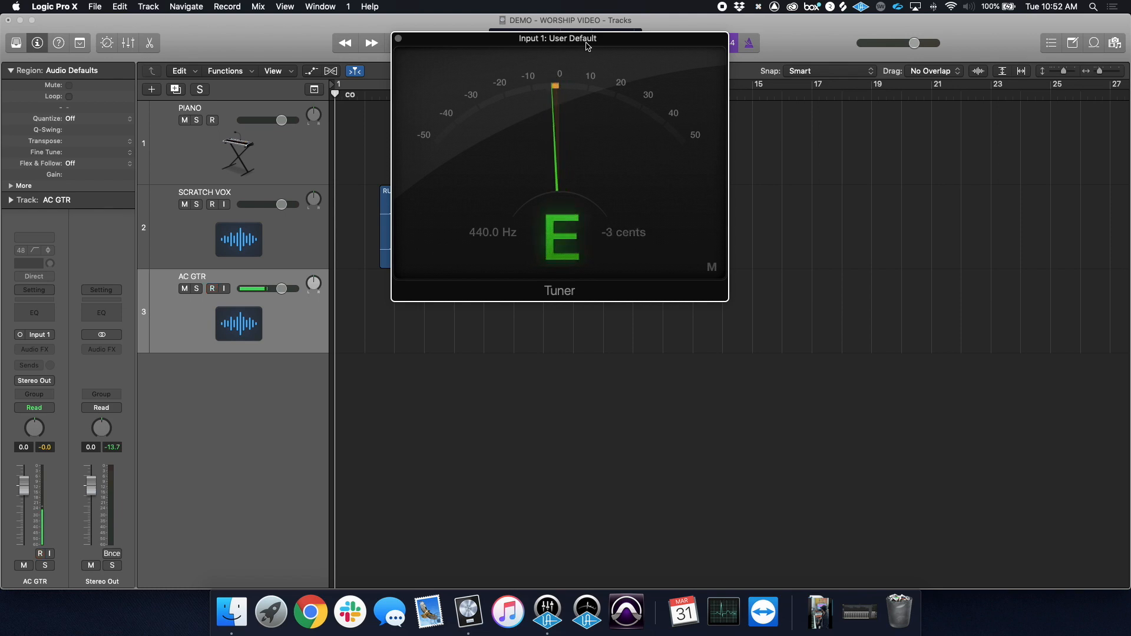
# Step: Record an acoustic guitar take on the AC GTR track from bar 1 to about bar 12
pyautogui.press('super+z')
pyautogui.press('Return')
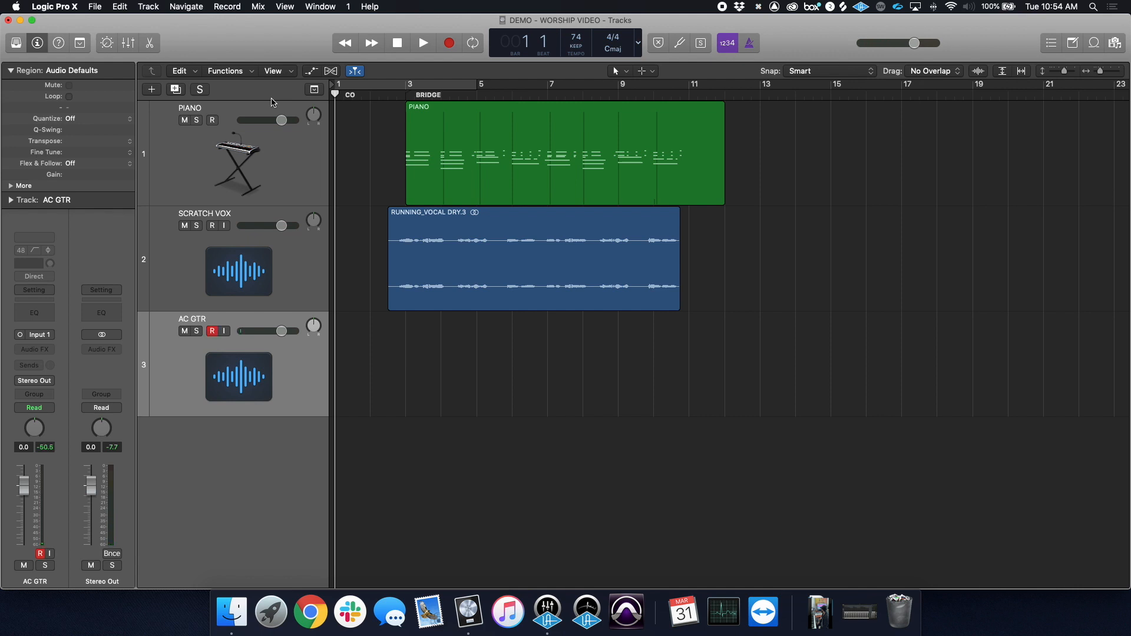
pyautogui.press('space')
pyautogui.press('r')
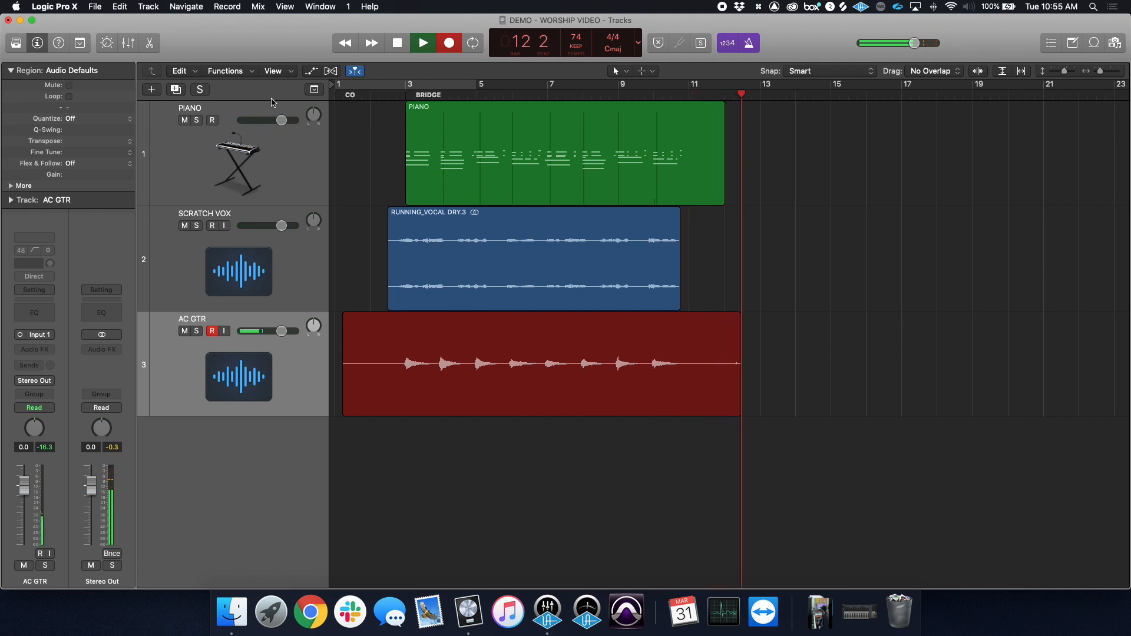
pyautogui.press('space')
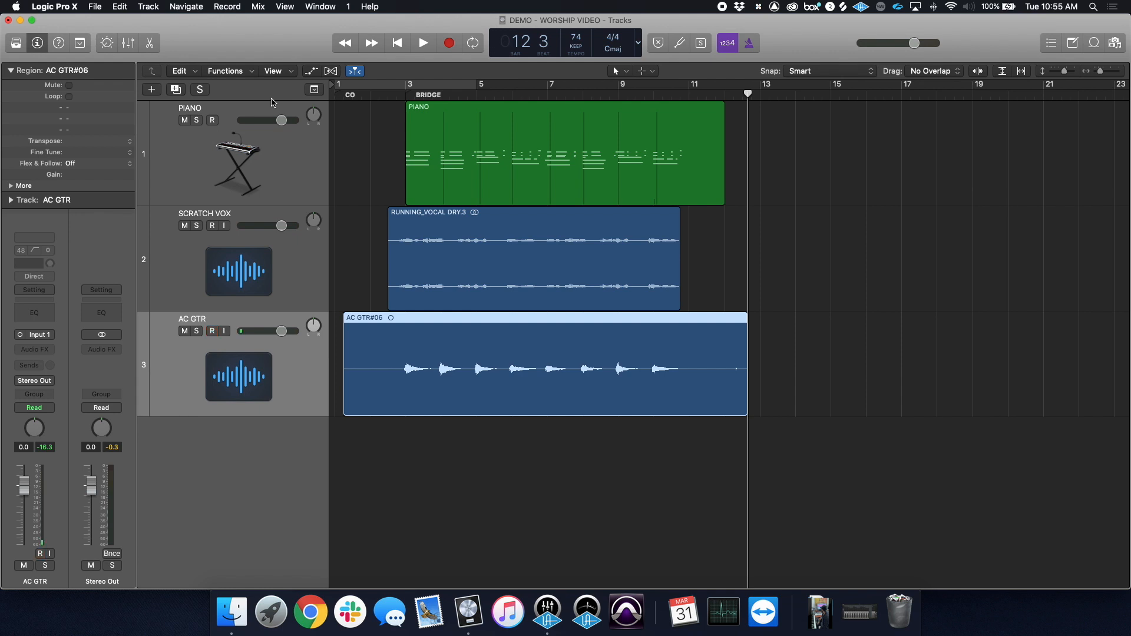
# Step: Duplicate the AC GTR track and record a second acoustic guitar take on it from bar 1 to about bar 12
pyautogui.press('Return')
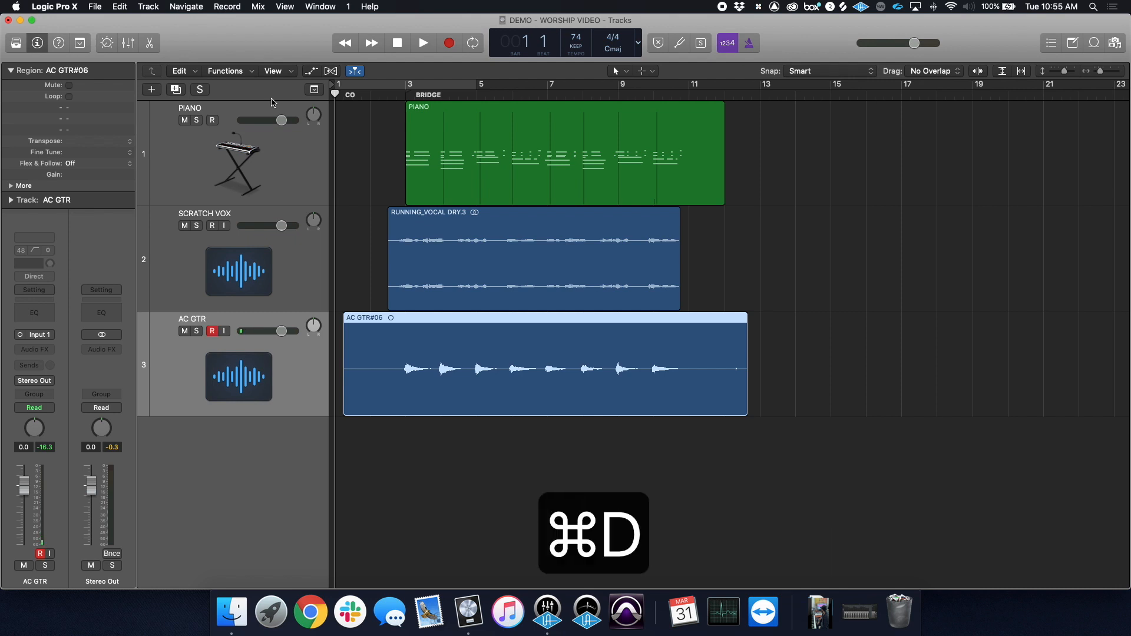
pyautogui.press('cmd+d')
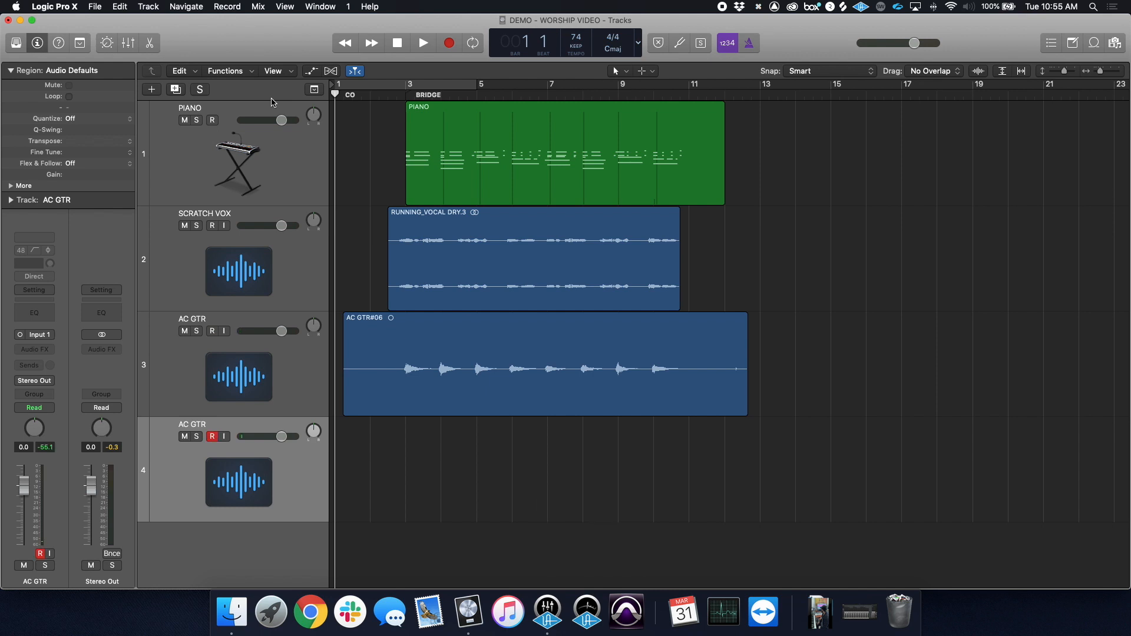
pyautogui.press('r')
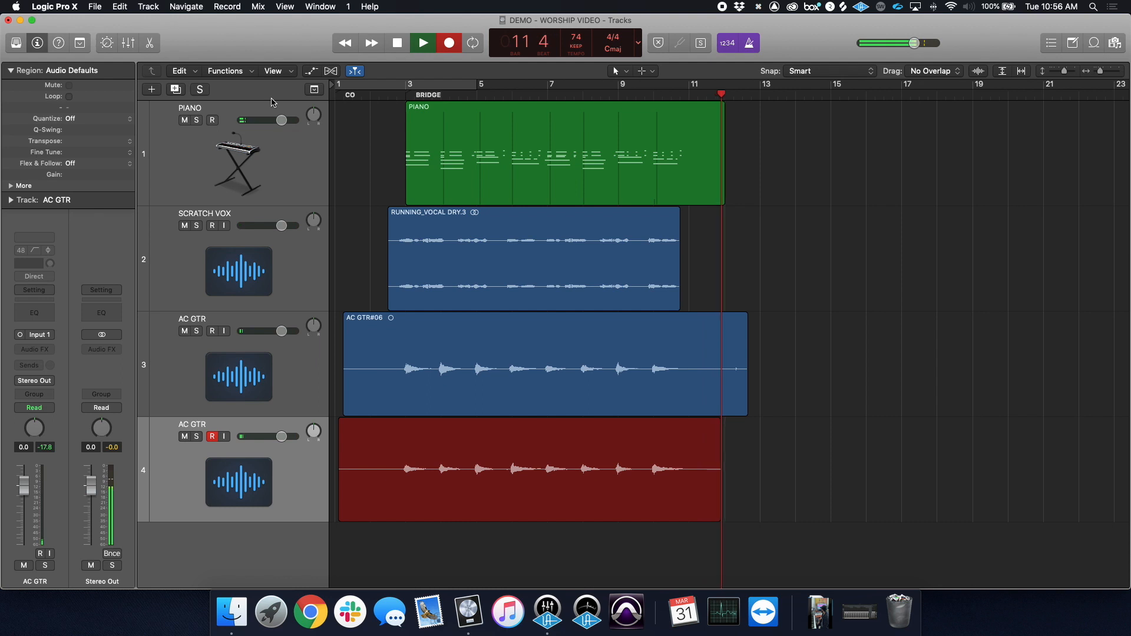
pyautogui.press('space')
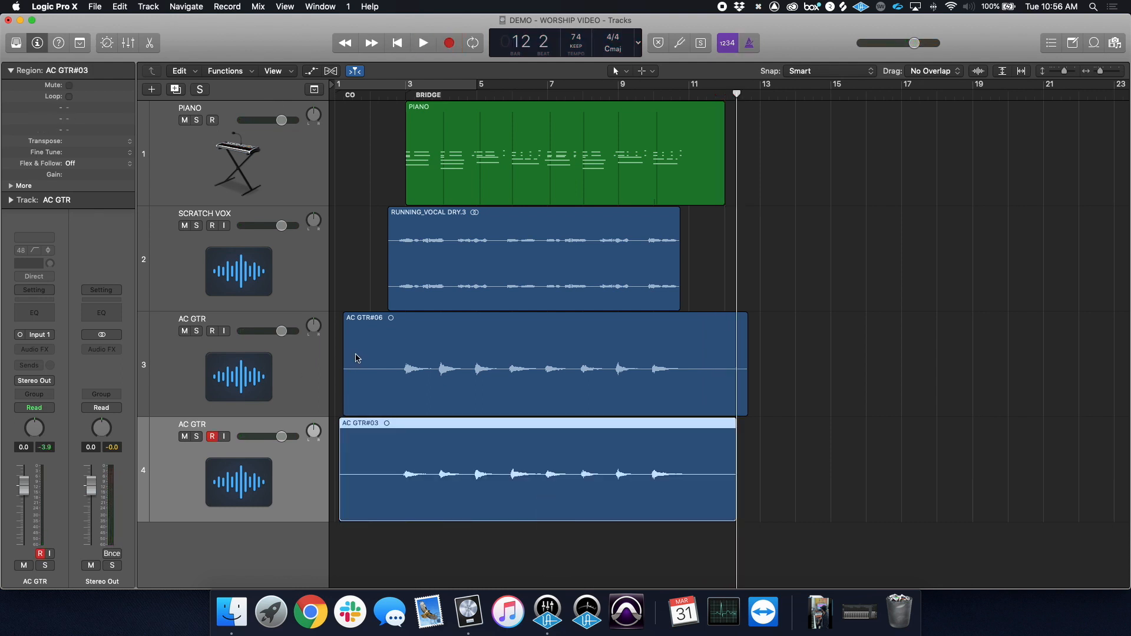
# Step: Delete the silence before about bar 3 and after about bar 11 from both AC GTR regions
pyautogui.moveTo(336, 347); pyautogui.dragTo(399, 476)
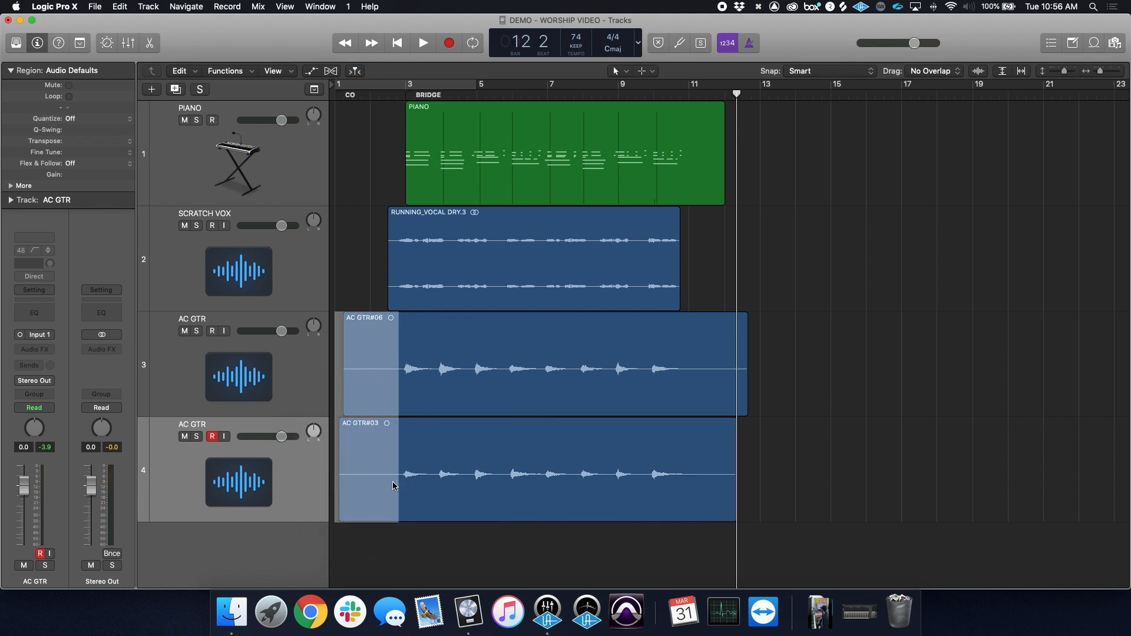
pyautogui.click(393, 485)
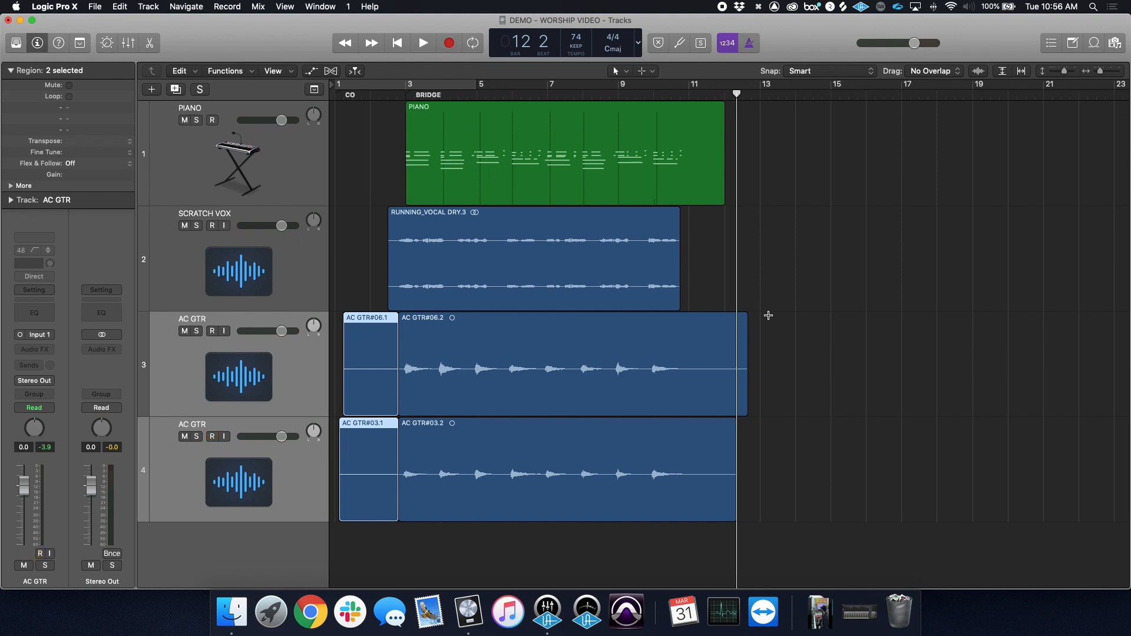
pyautogui.press('BackSpace')
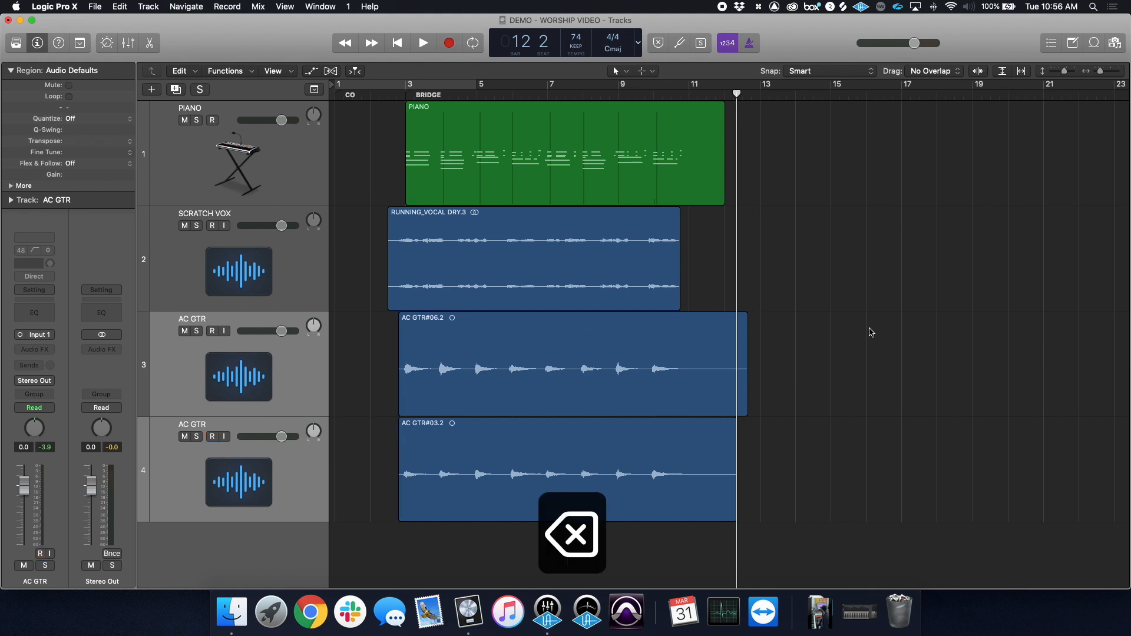
pyautogui.moveTo(769, 345); pyautogui.dragTo(688, 494)
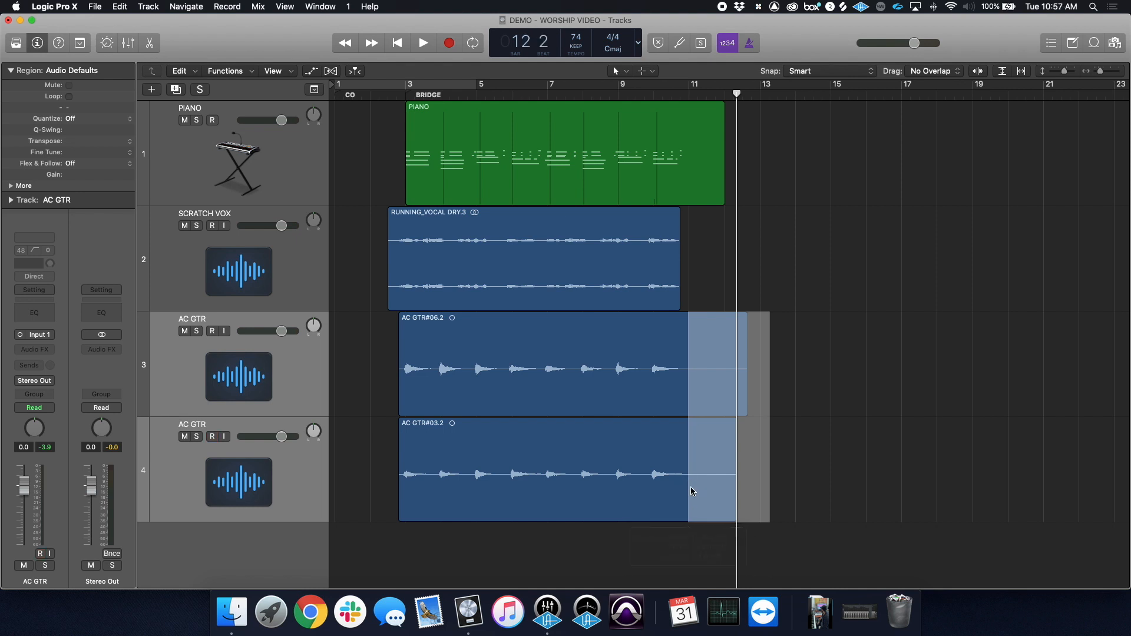
pyautogui.press('BackSpace')
# Step: Add fade-outs at the end and short fade-ins at the start of both AC GTR regions
pyautogui.moveTo(704, 356); pyautogui.dragTo(666, 498)
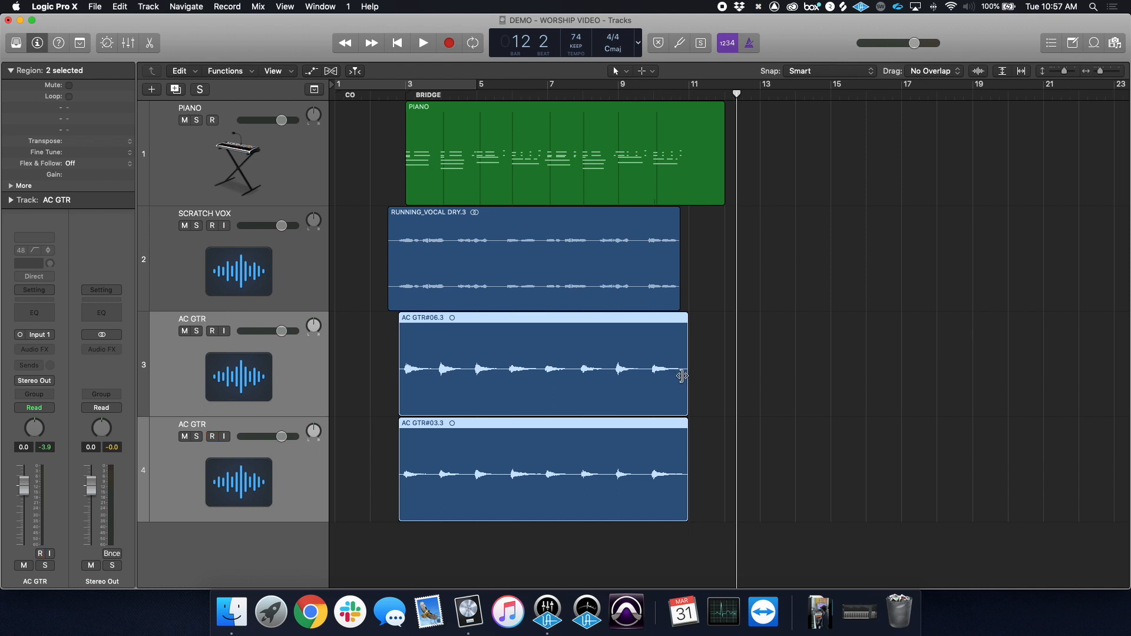
pyautogui.moveTo(686, 377); pyautogui.dragTo(703, 377)
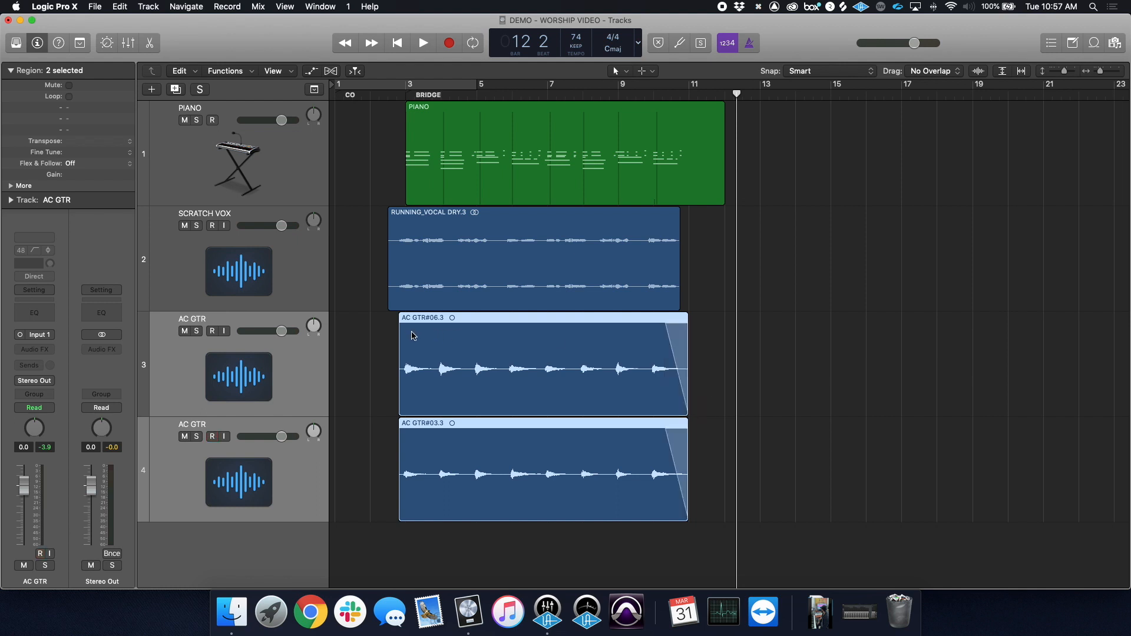
pyautogui.hscroll(5, 411, 335)
pyautogui.hscroll(-5, 390, 380)
pyautogui.moveTo(390, 378); pyautogui.dragTo(390, 377)
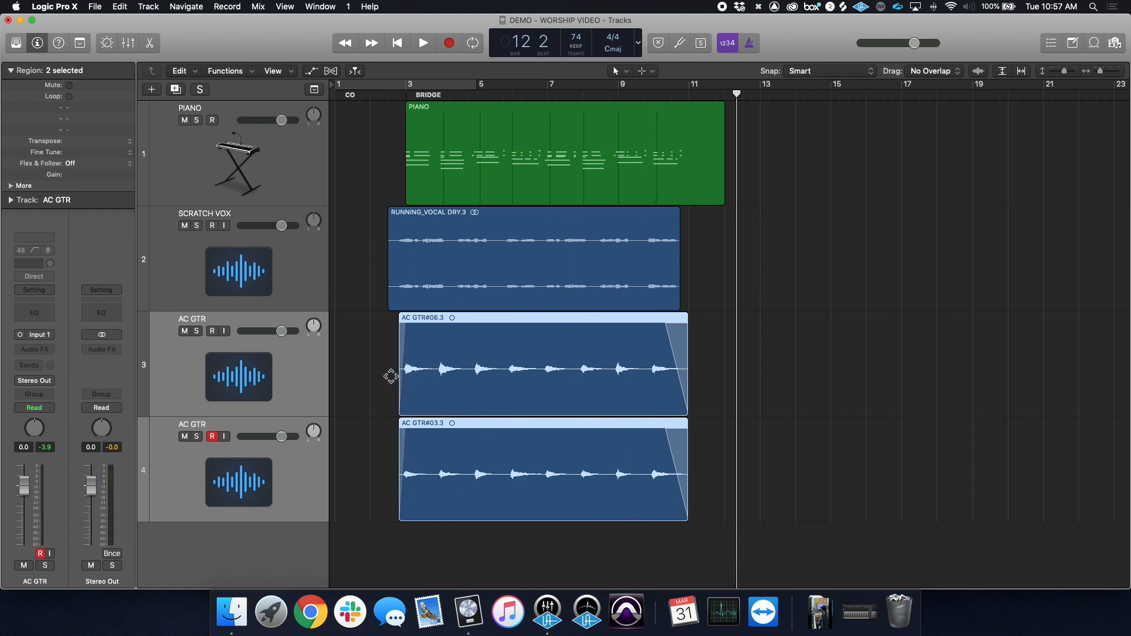
# Step: Pan the first AC GTR track to -64 and the second AC GTR track to +63
pyautogui.press('space')
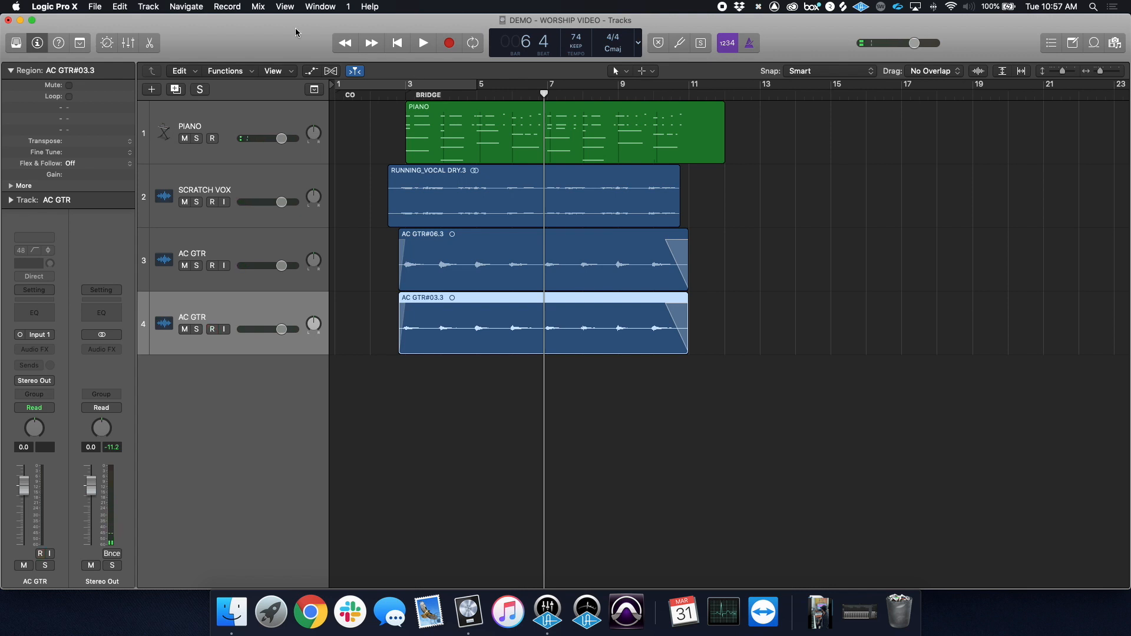
pyautogui.click(287, 237)
pyautogui.moveTo(322, 260); pyautogui.dragTo(336, 187)
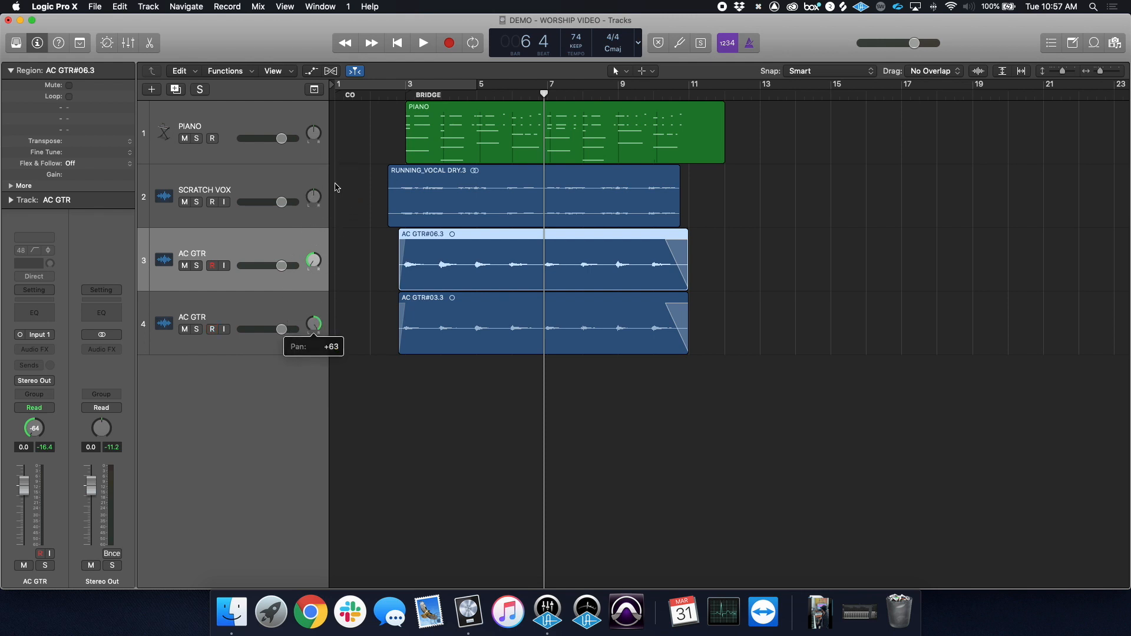
pyautogui.click(273, 315)
pyautogui.click(212, 329)
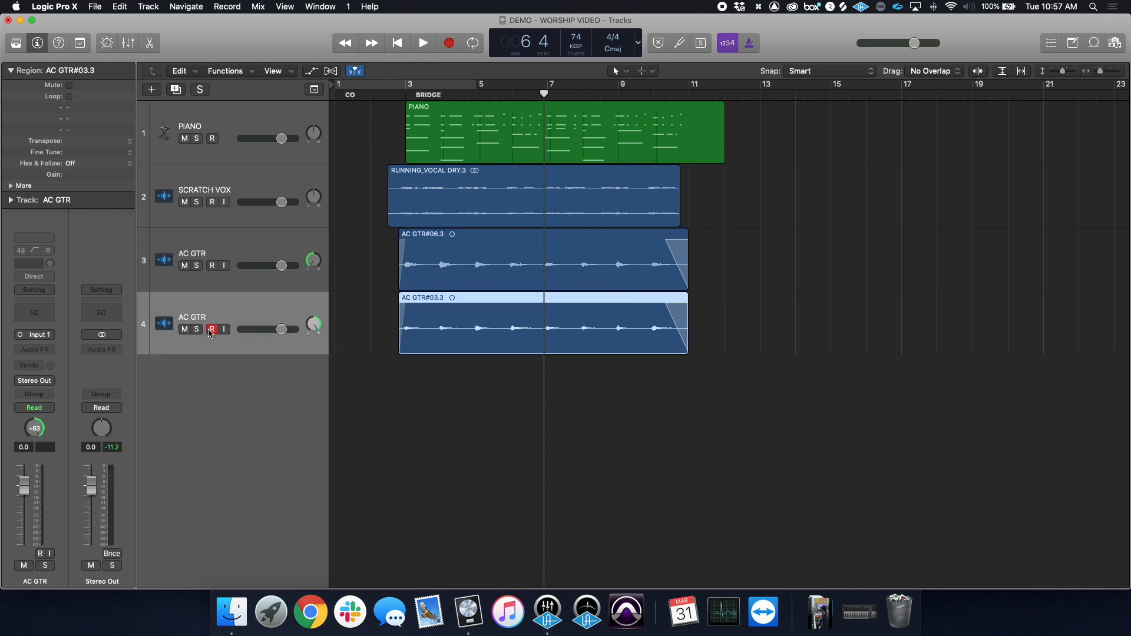
# Step: Play the mix from bar 3 and lower the volume of both AC GTR tracks to -5.5 dB
pyautogui.click(237, 249)
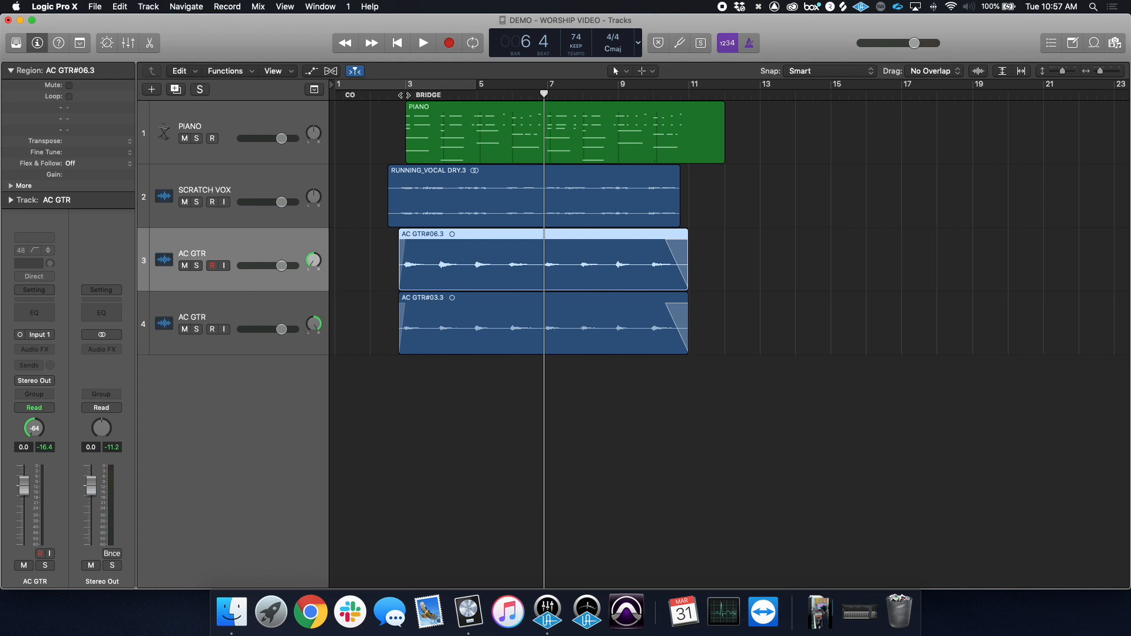
pyautogui.click(406, 94)
pyautogui.press('space')
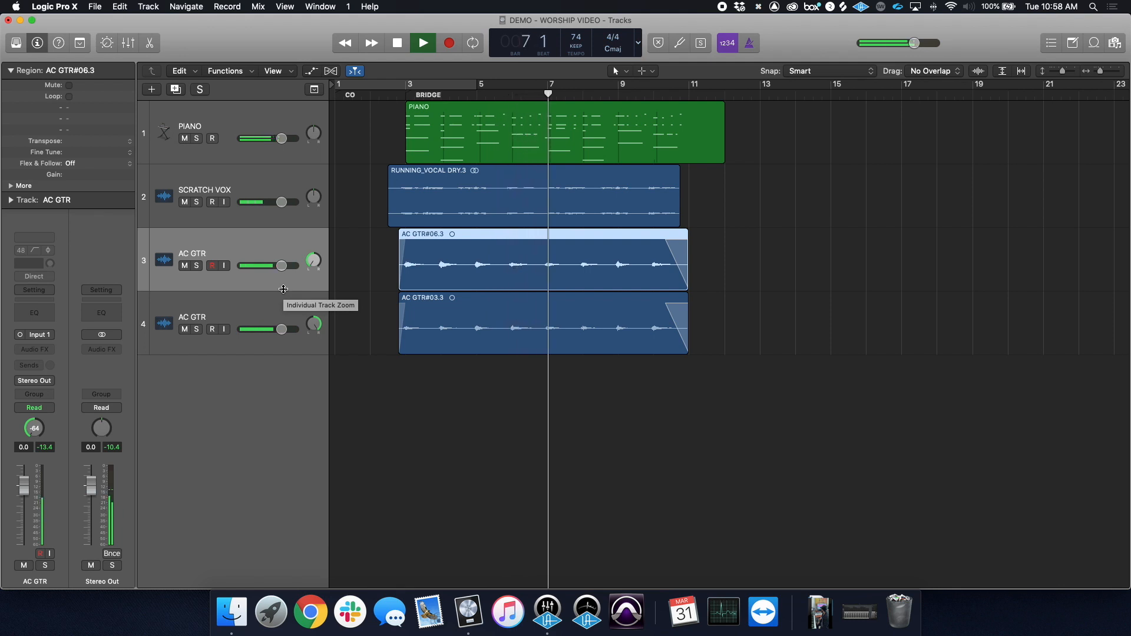
pyautogui.press('space')
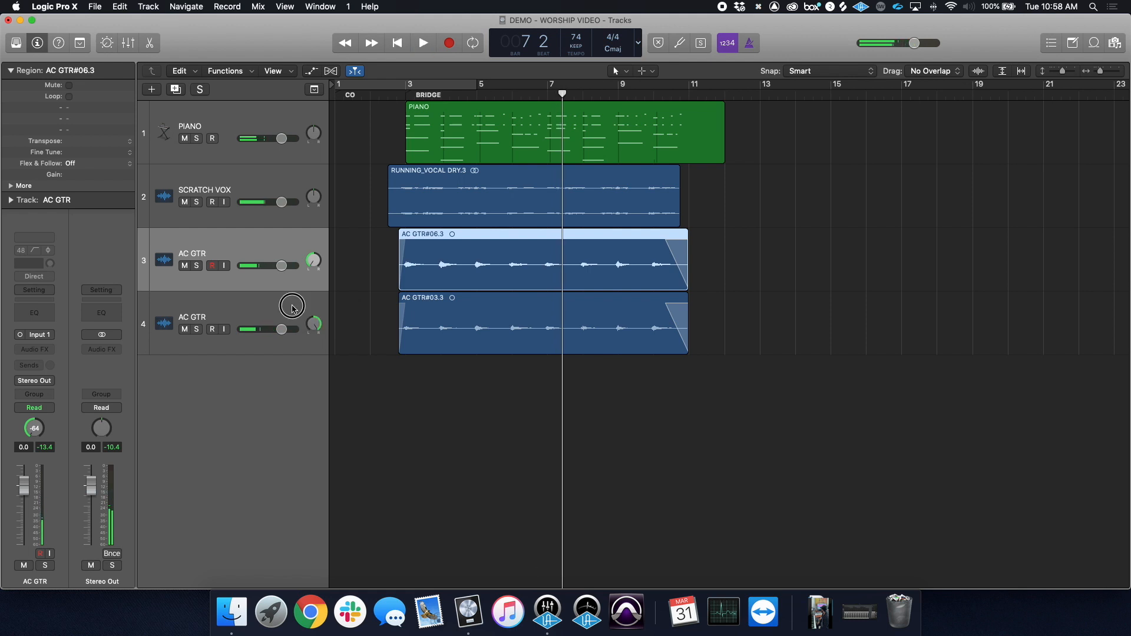
pyautogui.keyDown('shift'); pyautogui.click(306, 306); pyautogui.keyUp('shift')
pyautogui.moveTo(285, 334); pyautogui.dragTo(259, 334)
pyautogui.click(270, 236)
pyautogui.click(255, 302)
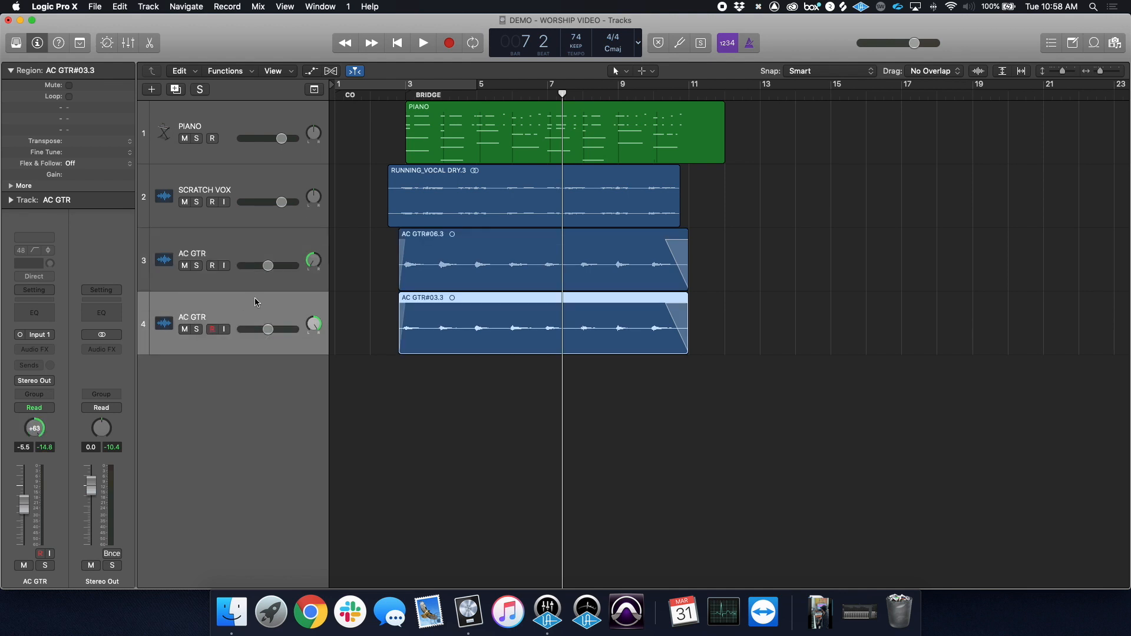
pyautogui.click(252, 245)
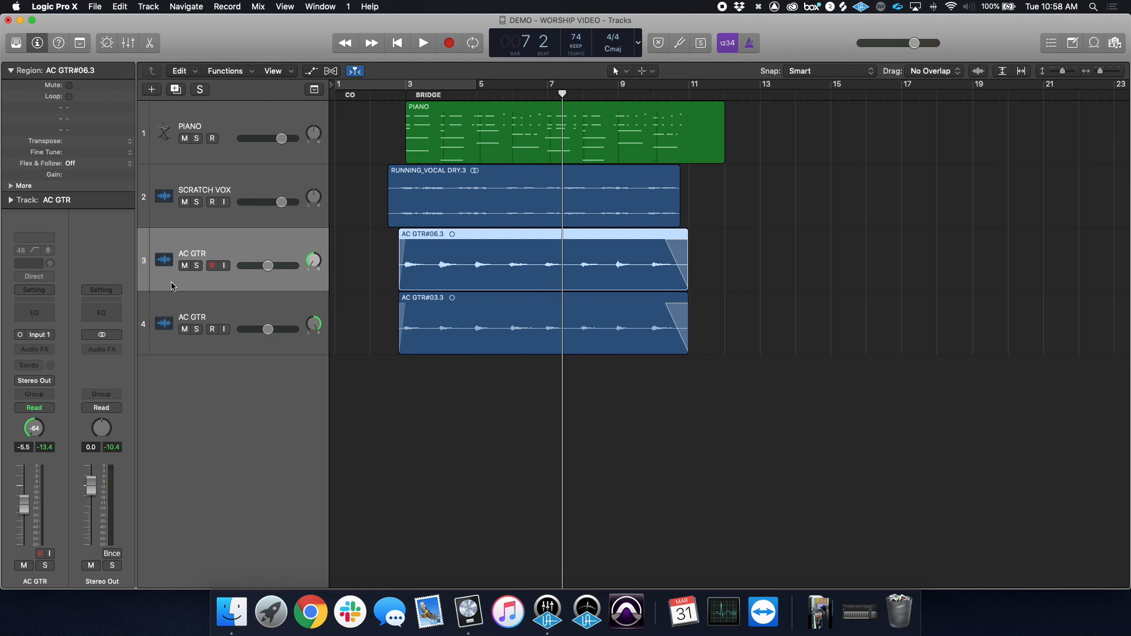
# Step: Insert a mono Channel EQ on the first AC GTR track and enable its low cut at 150 Hz
pyautogui.click(35, 349)
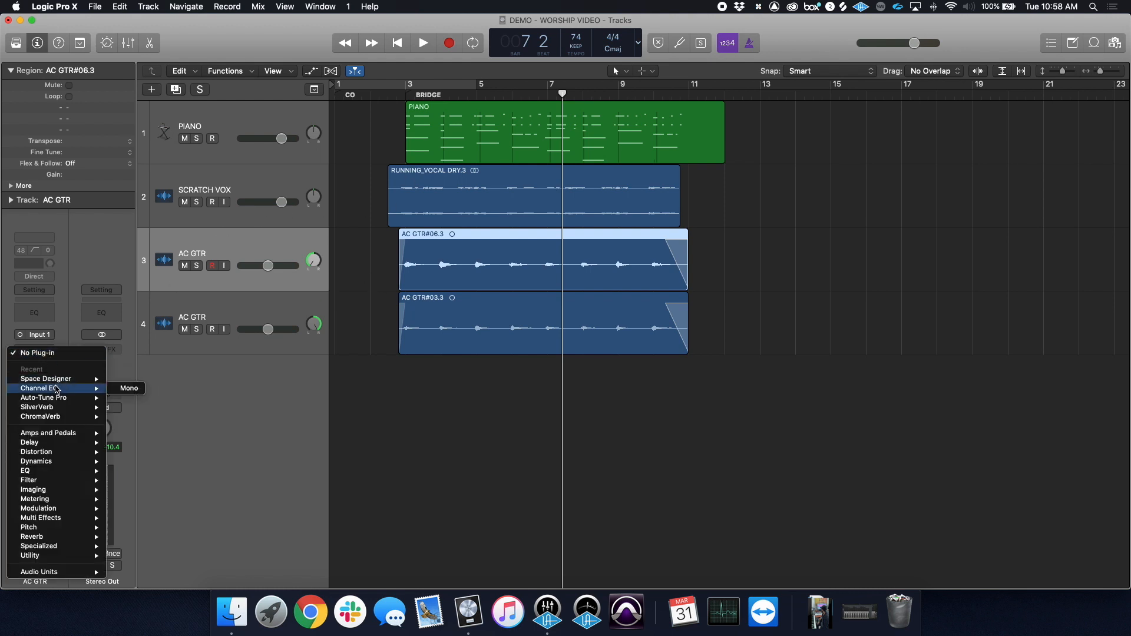
pyautogui.click(129, 388)
pyautogui.moveTo(277, 35); pyautogui.dragTo(836, 49)
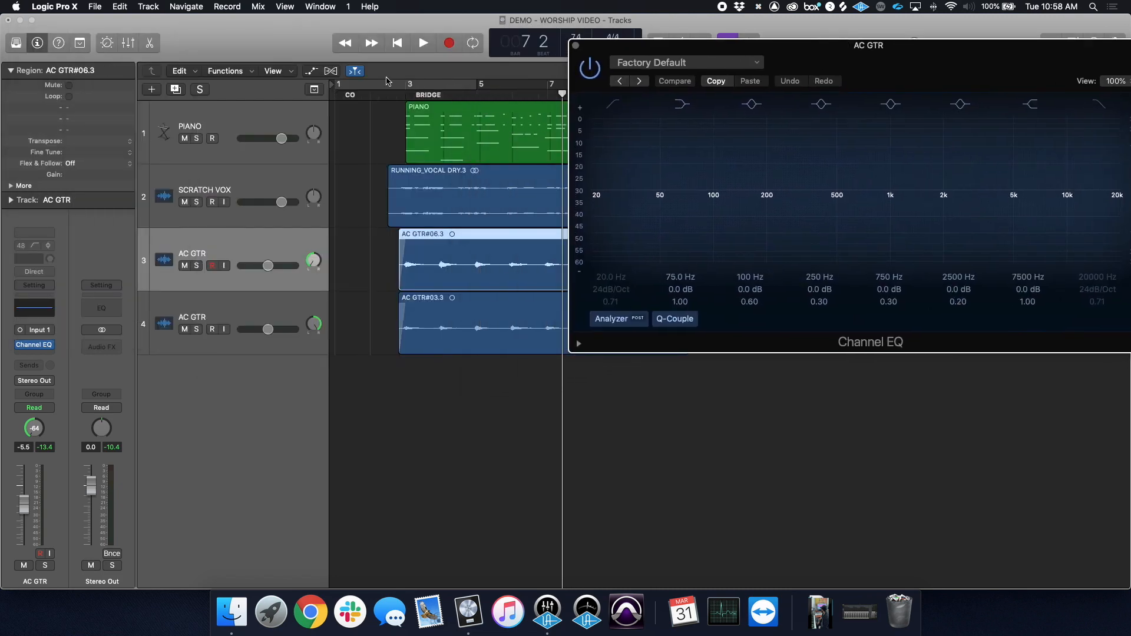
pyautogui.click(414, 90)
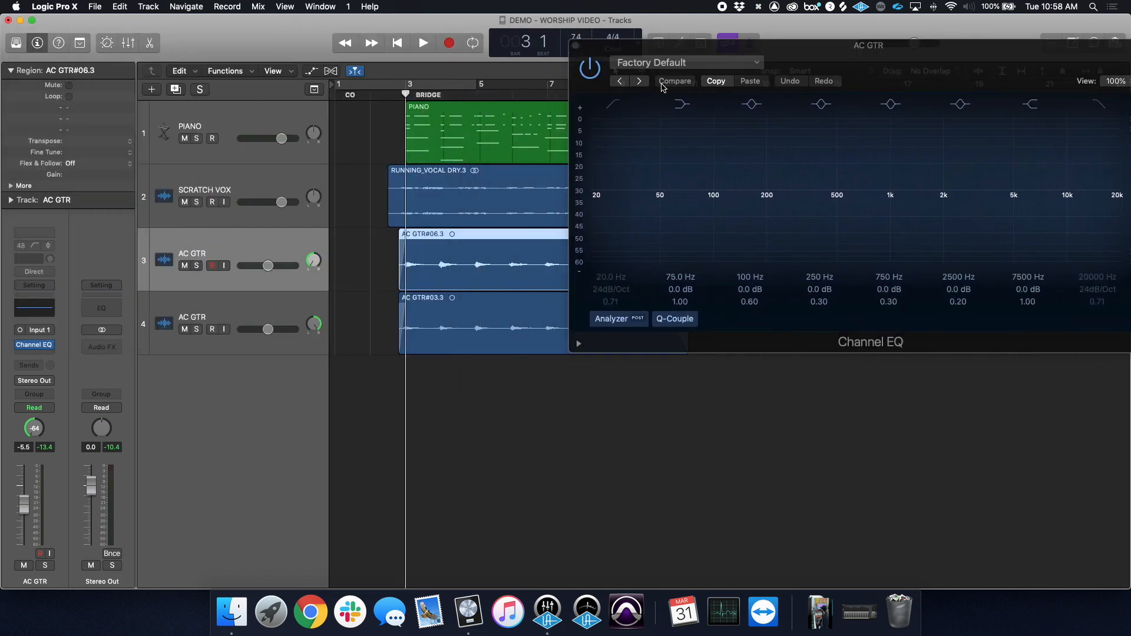
pyautogui.click(613, 105)
pyautogui.moveTo(630, 45); pyautogui.dragTo(487, 43)
pyautogui.moveTo(449, 207); pyautogui.dragTo(645, 209)
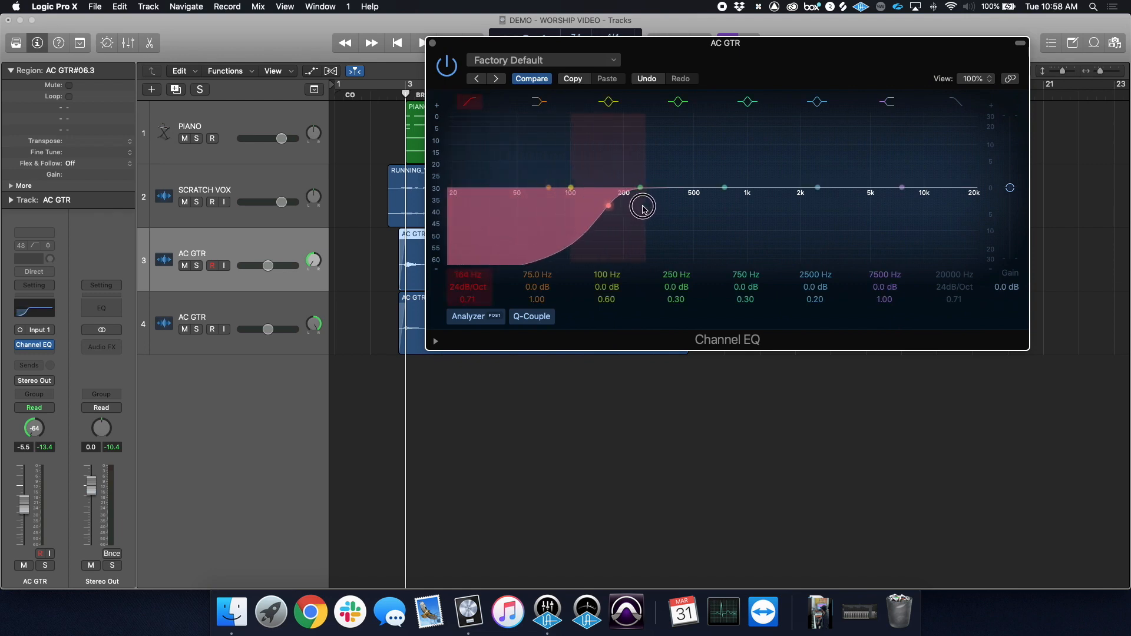
pyautogui.moveTo(640, 210); pyautogui.dragTo(635, 211)
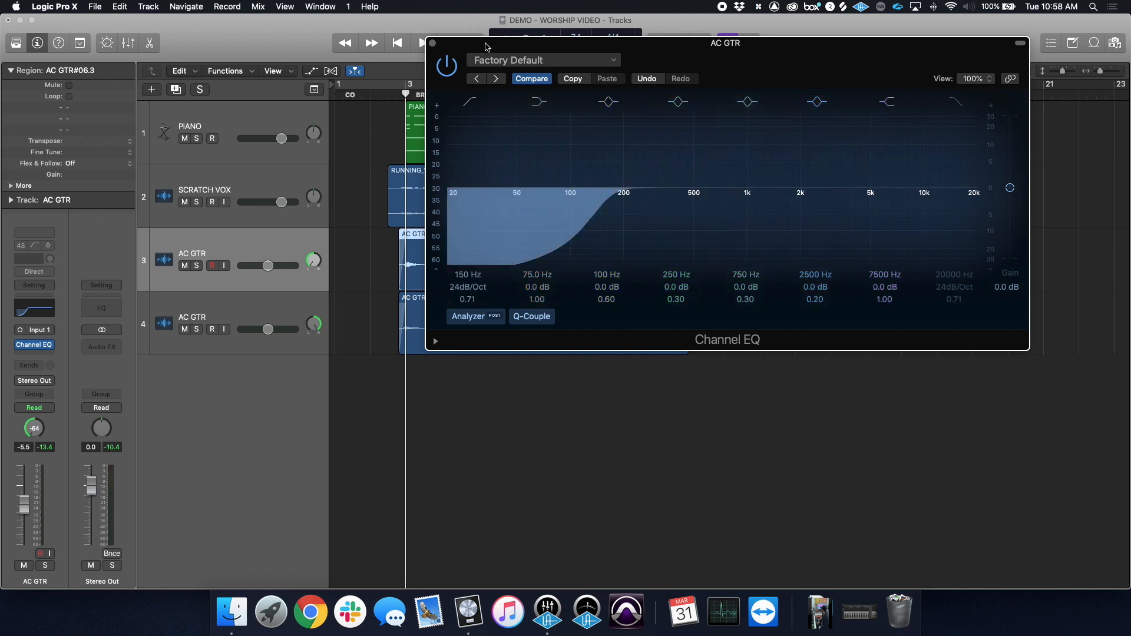
pyautogui.moveTo(487, 47); pyautogui.dragTo(567, 46)
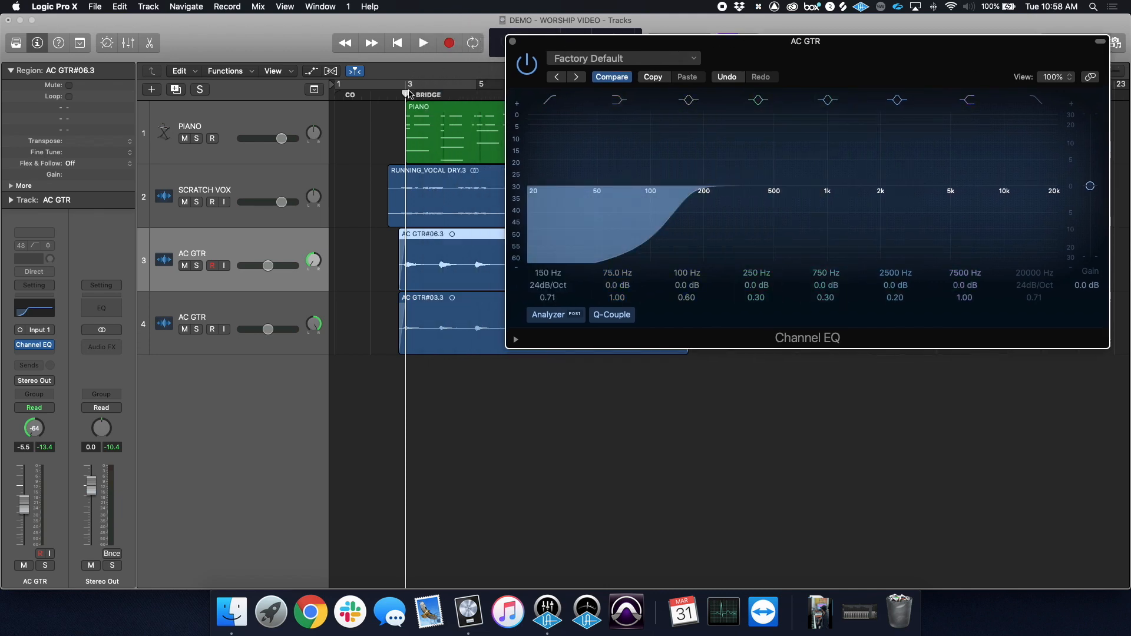
# Step: Set the Channel EQ's 750 Hz band to a -3.0 dB cut at 365 Hz with a Q of 0.71
pyautogui.moveTo(803, 187); pyautogui.dragTo(778, 198)
pyautogui.moveTo(826, 297); pyautogui.dragTo(825, 282)
pyautogui.moveTo(770, 194); pyautogui.dragTo(745, 199)
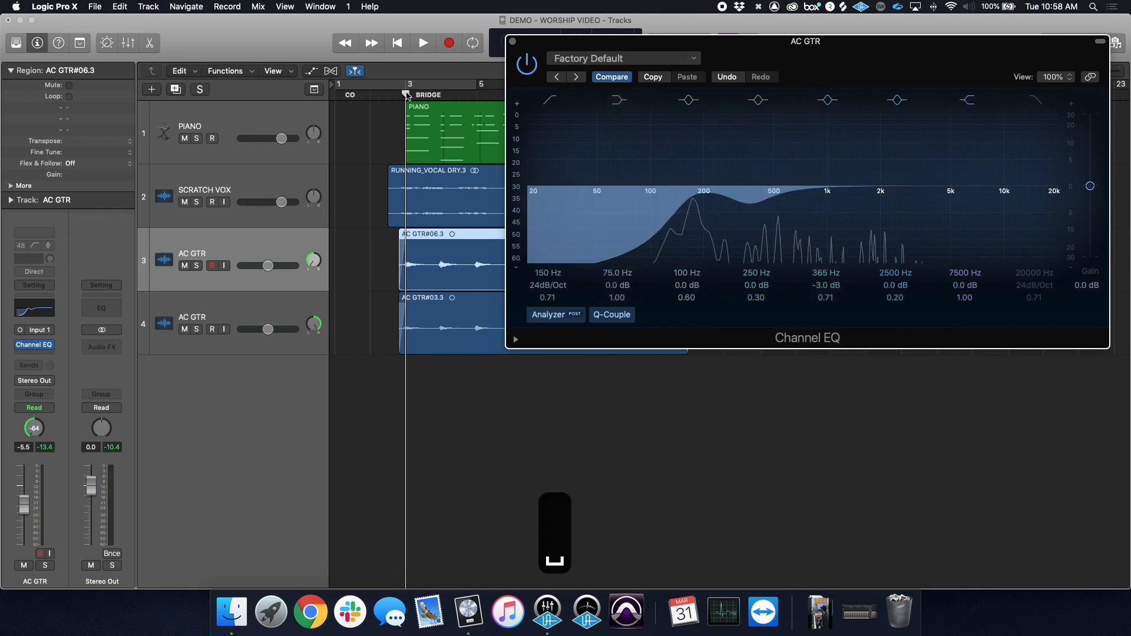
# Step: Solo the first AC GTR track during playback and set the 250 Hz band to -3.5 dB at 184 Hz with a Q of 2.00
pyautogui.press('space')
pyautogui.moveTo(618, 45); pyautogui.dragTo(746, 94)
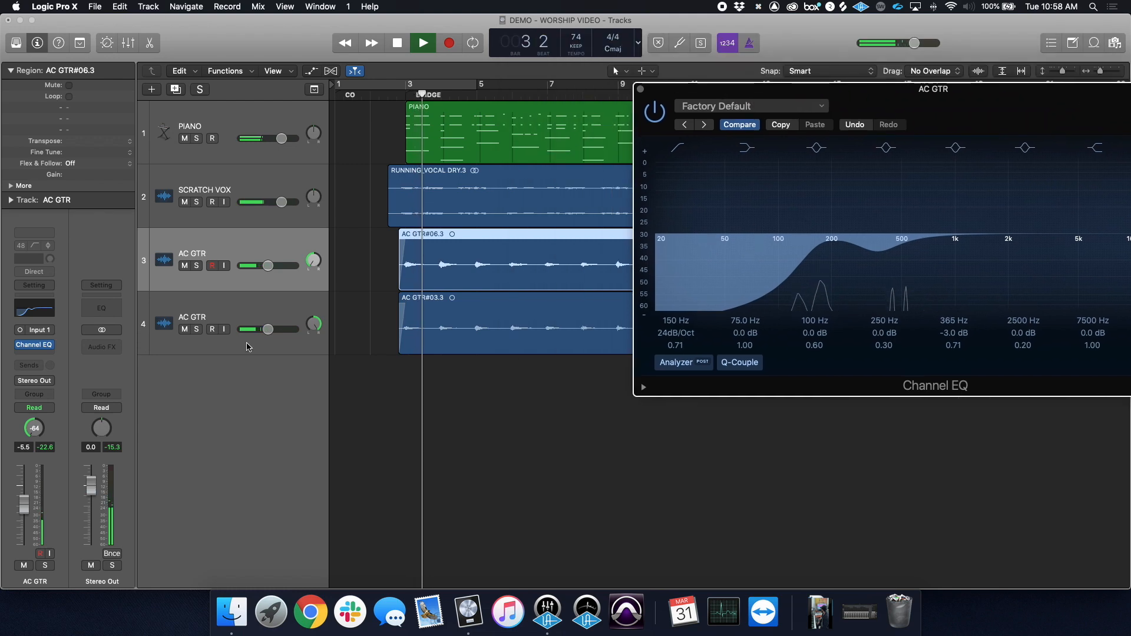
pyautogui.click(197, 265)
pyautogui.moveTo(872, 108); pyautogui.dragTo(876, 80)
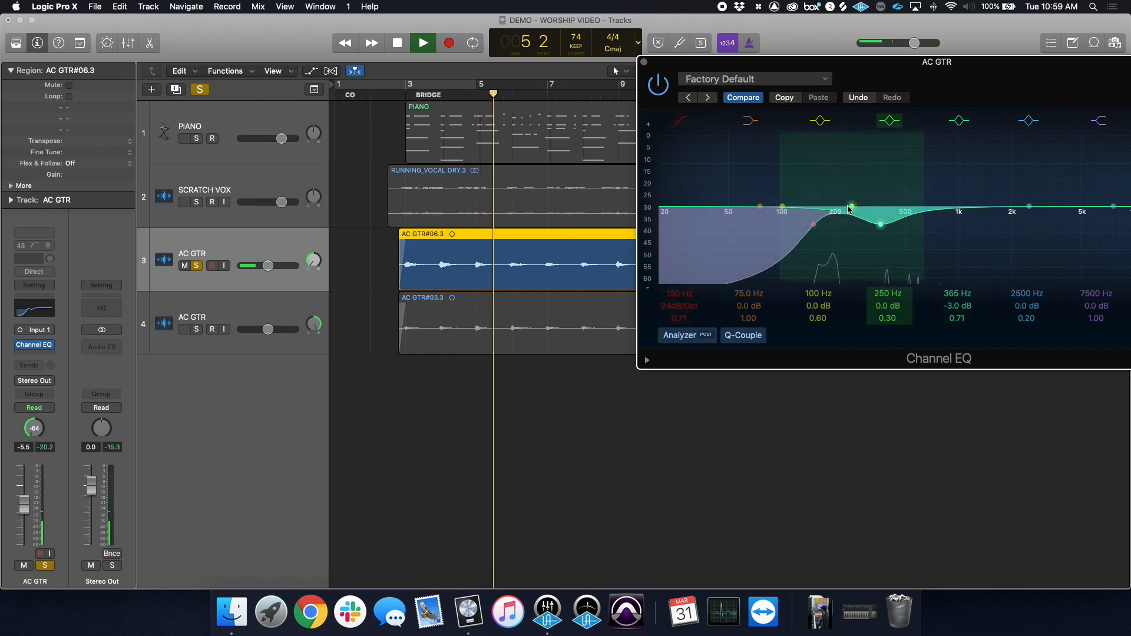
pyautogui.moveTo(848, 212); pyautogui.dragTo(827, 222)
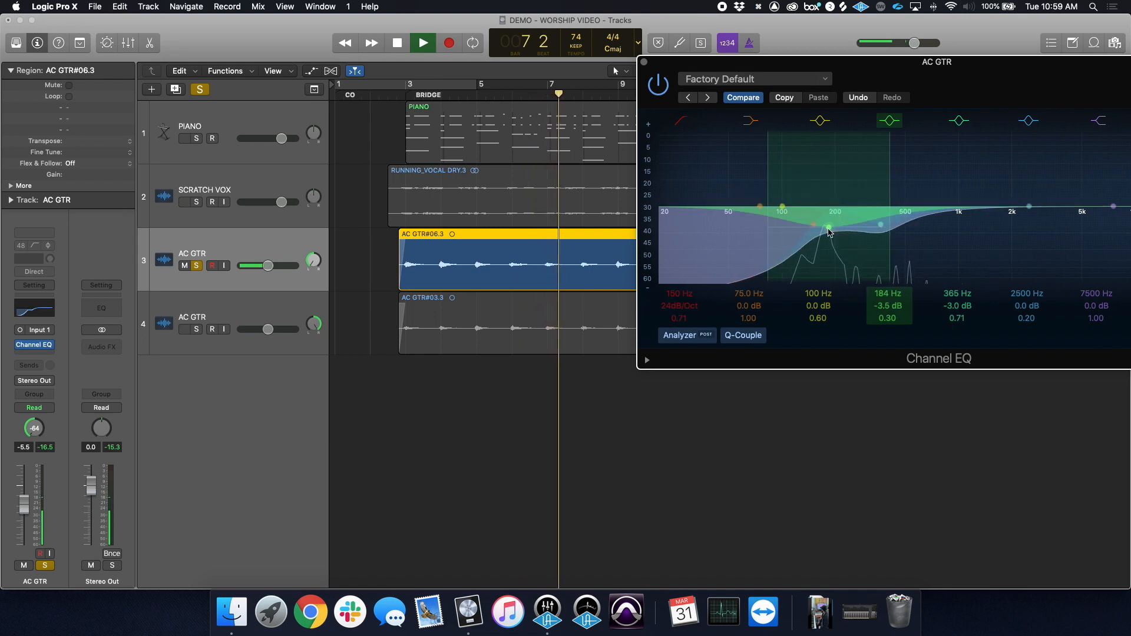
pyautogui.moveTo(898, 325); pyautogui.dragTo(896, 289)
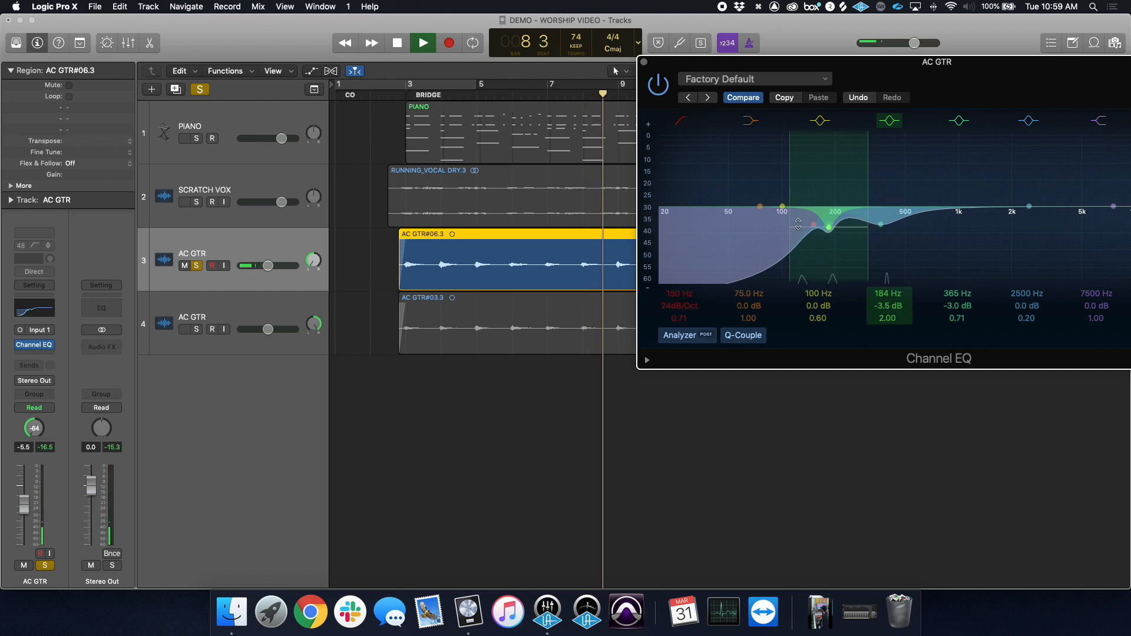
# Step: Ease the EQ cuts to -2.0 dB at 192 Hz and -1.5 dB at 385 Hz, and raise the high shelf to +2.0 dB at 5500 Hz
pyautogui.moveTo(828, 227); pyautogui.dragTo(894, 225)
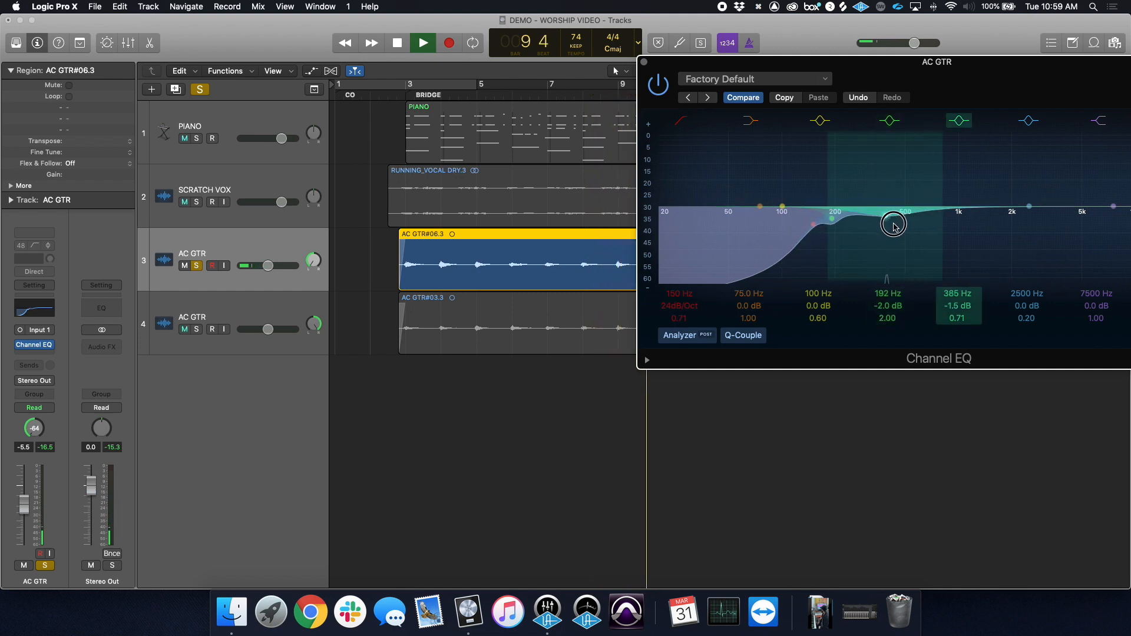
pyautogui.click(657, 82)
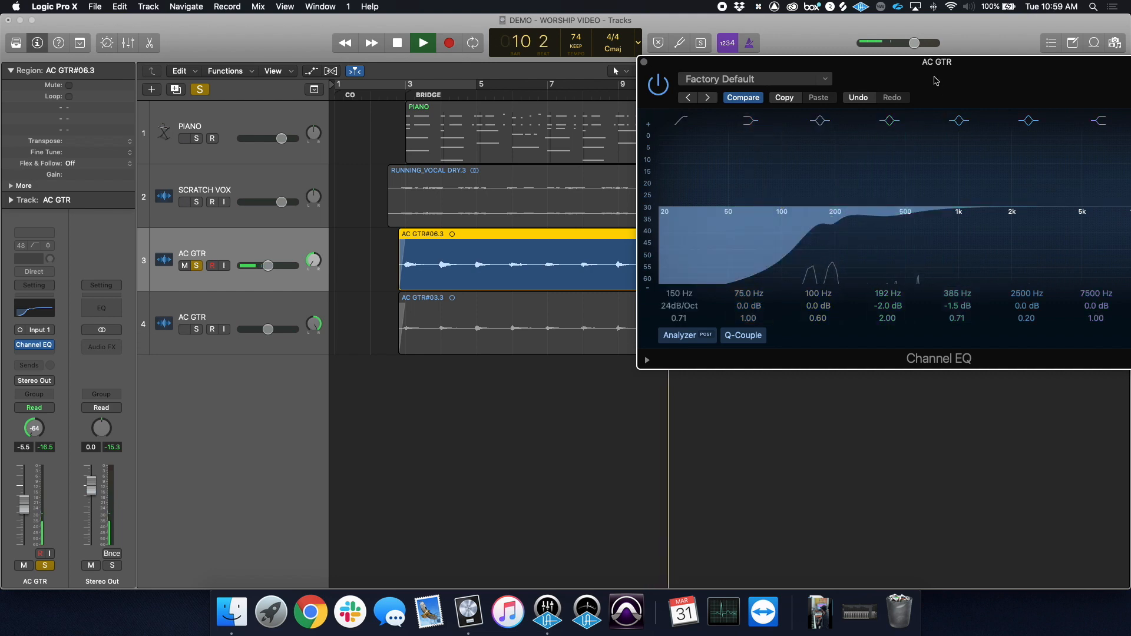
pyautogui.moveTo(936, 80); pyautogui.dragTo(706, 65)
pyautogui.moveTo(871, 197); pyautogui.dragTo(877, 186)
pyautogui.moveTo(852, 184); pyautogui.dragTo(854, 185)
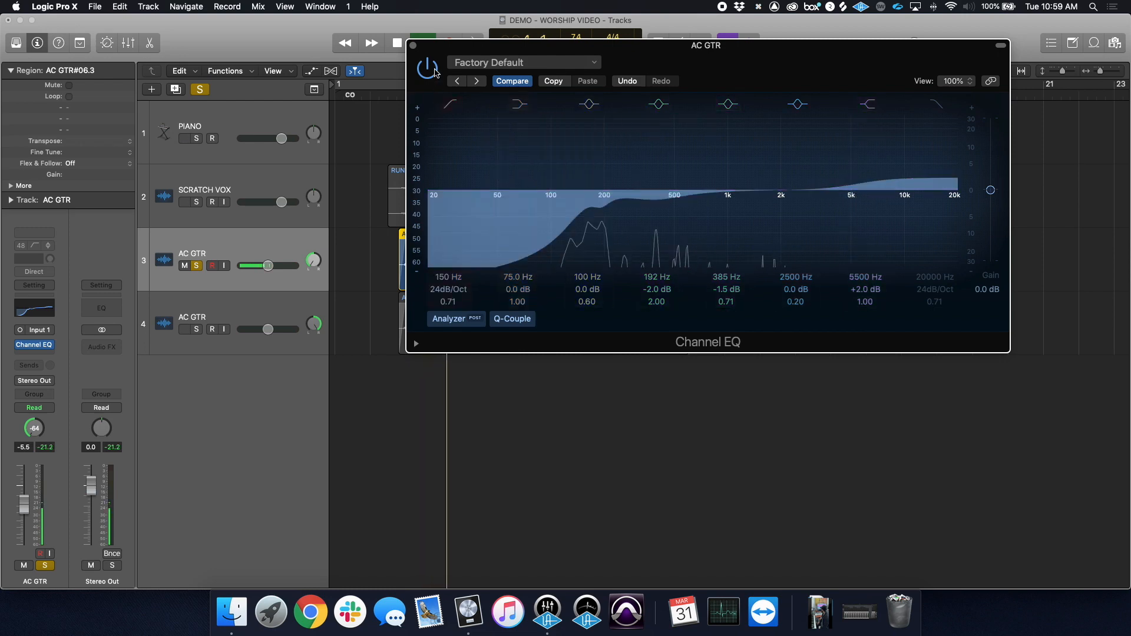
# Step: Close the first AC GTR track's Channel EQ window and stop playback
pyautogui.moveTo(428, 49); pyautogui.dragTo(503, 55)
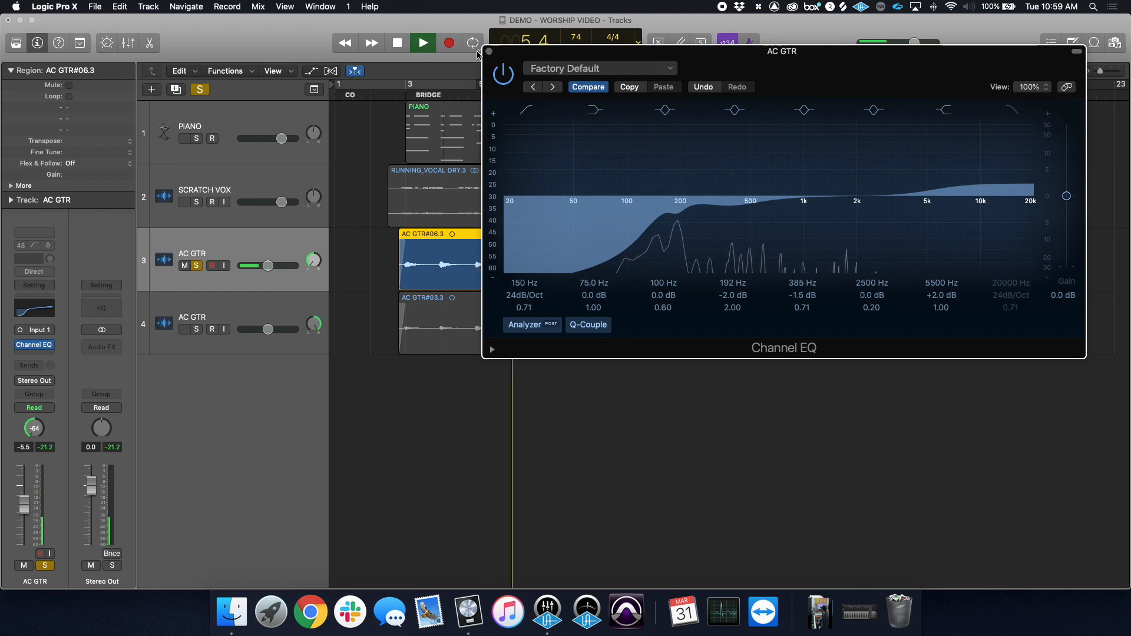
pyautogui.click(488, 53)
pyautogui.press('space')
pyautogui.press('super+grave')
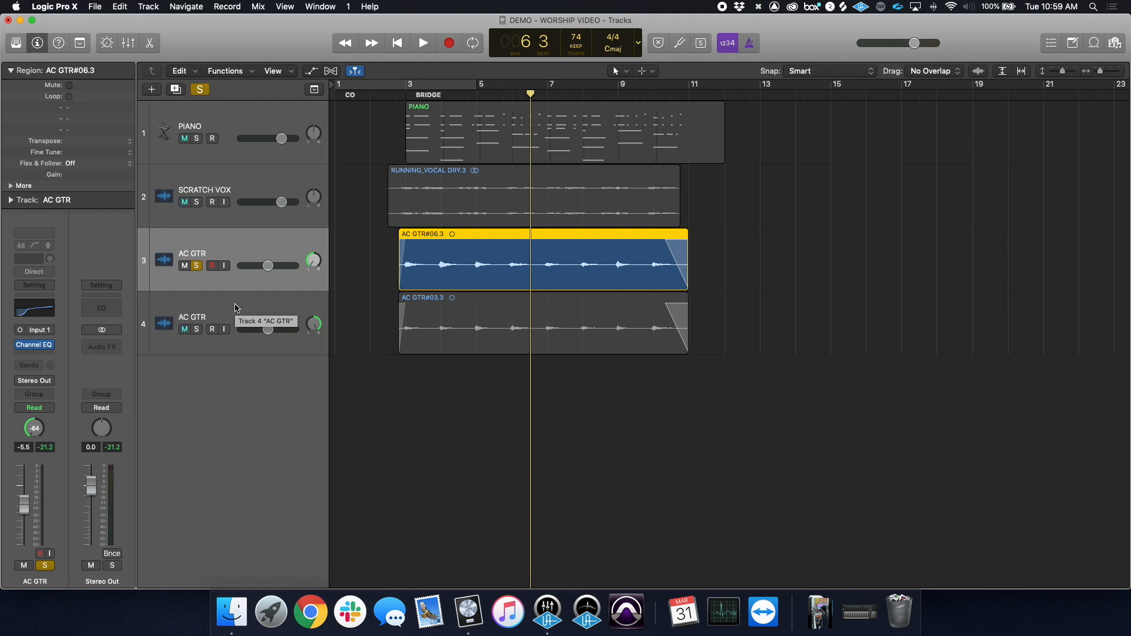
# Step: Open the mixer as a separate window and enlarge it to fill the screen
pyautogui.press('x')
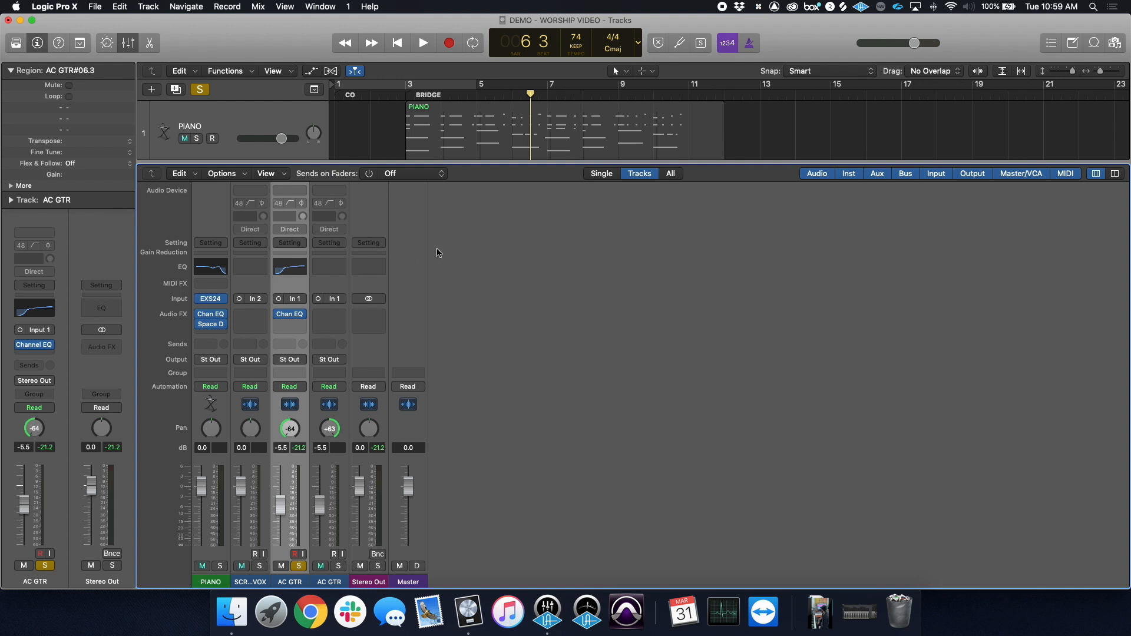
pyautogui.press('x')
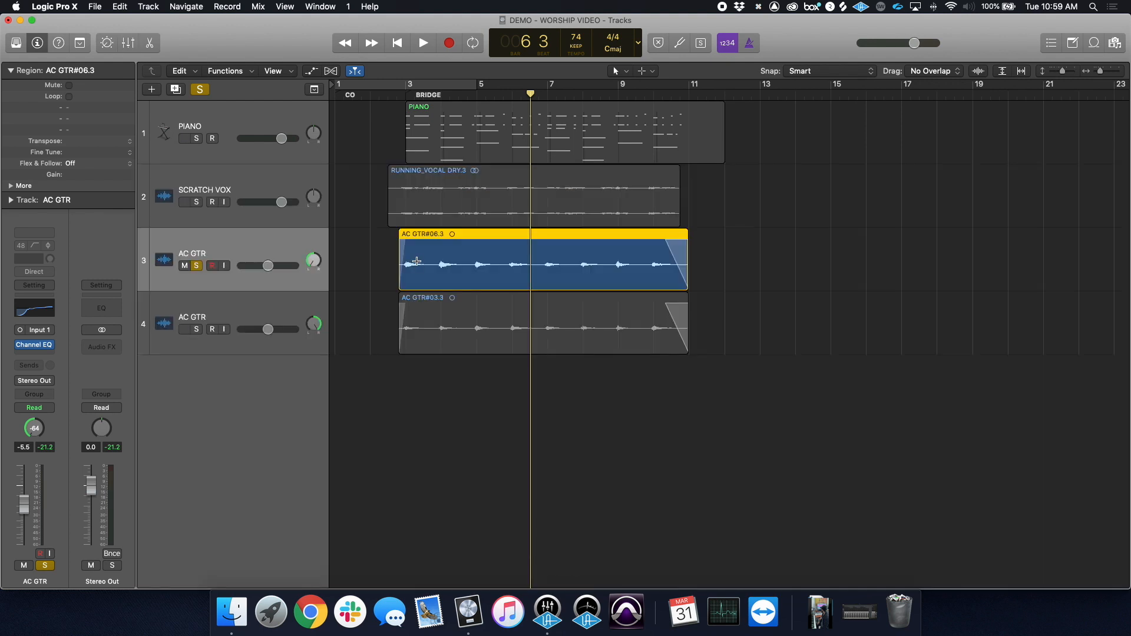
pyautogui.press('super+2')
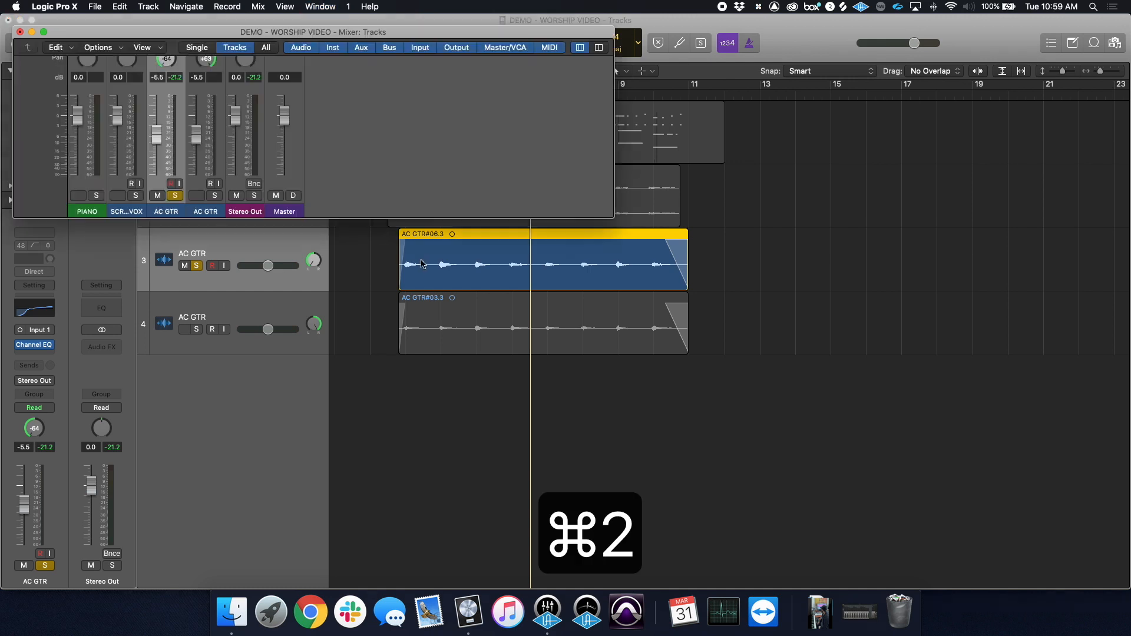
pyautogui.doubleClick(299, 32)
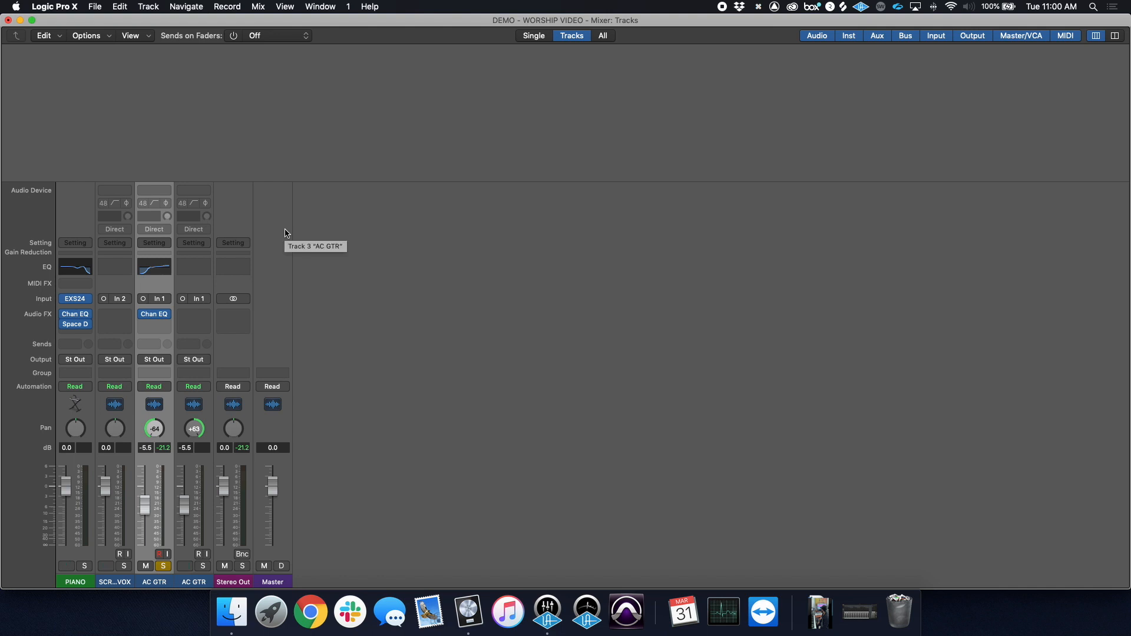
pyautogui.press('super+grave')
pyautogui.press('super+grave')
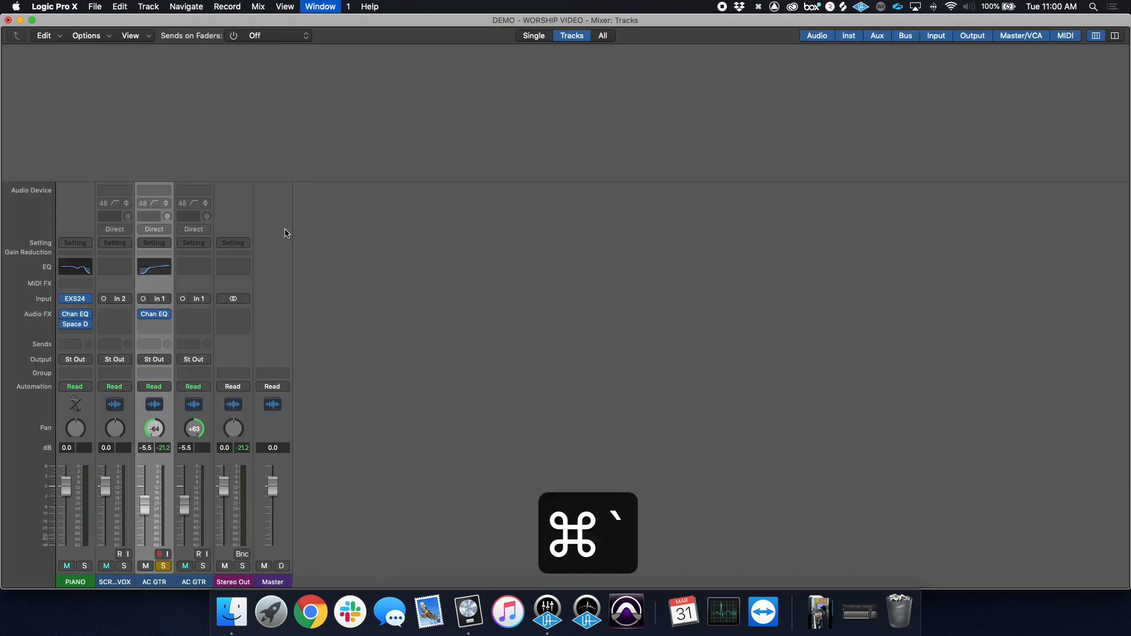
pyautogui.press('super+grave')
pyautogui.press('super+grave')
# Step: Copy the first AC GTR channel's Channel EQ to the second and raise both guitar faders to -5.1 dB during soloed playback
pyautogui.moveTo(152, 314); pyautogui.dragTo(201, 317)
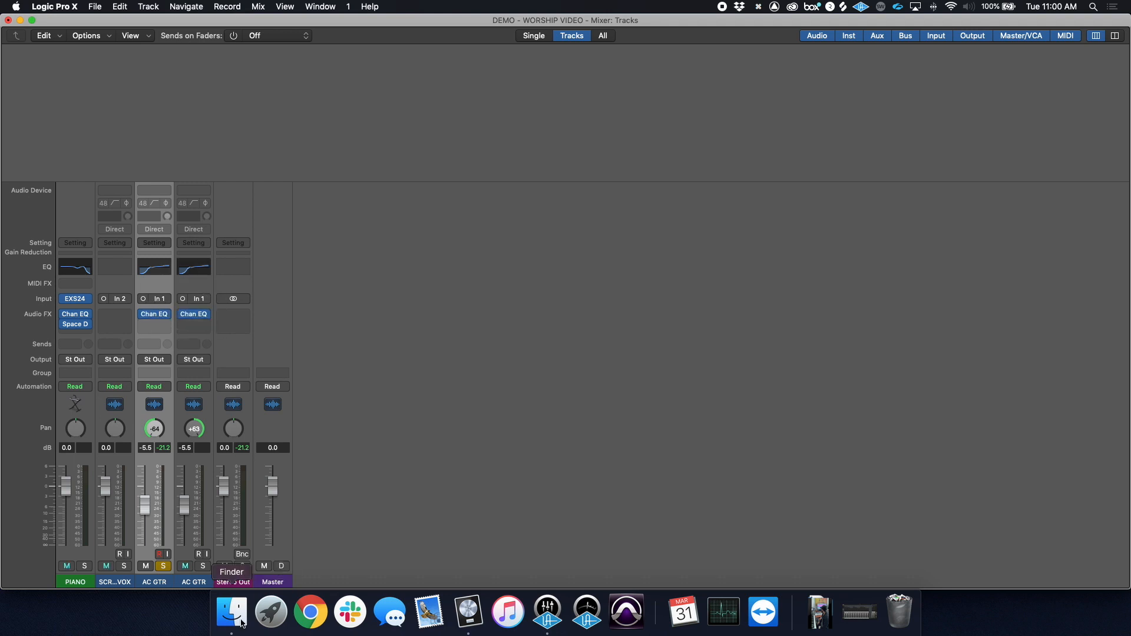
pyautogui.click(203, 566)
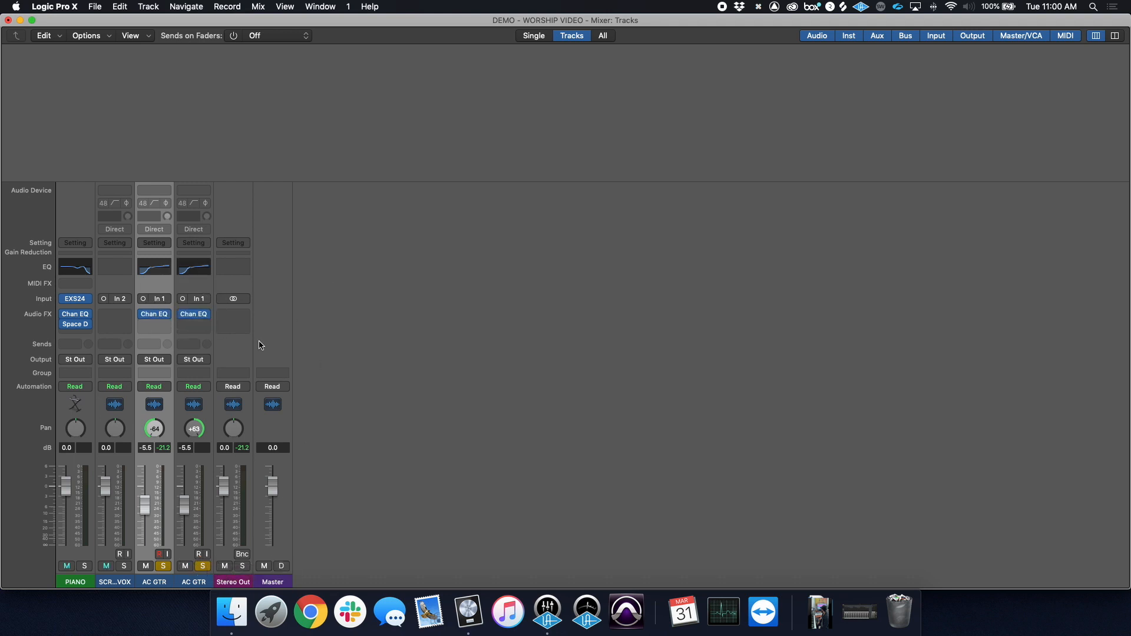
pyautogui.moveTo(159, 320)
pyautogui.press('space')
pyautogui.click(184, 510)
pyautogui.moveTo(183, 508); pyautogui.dragTo(184, 506)
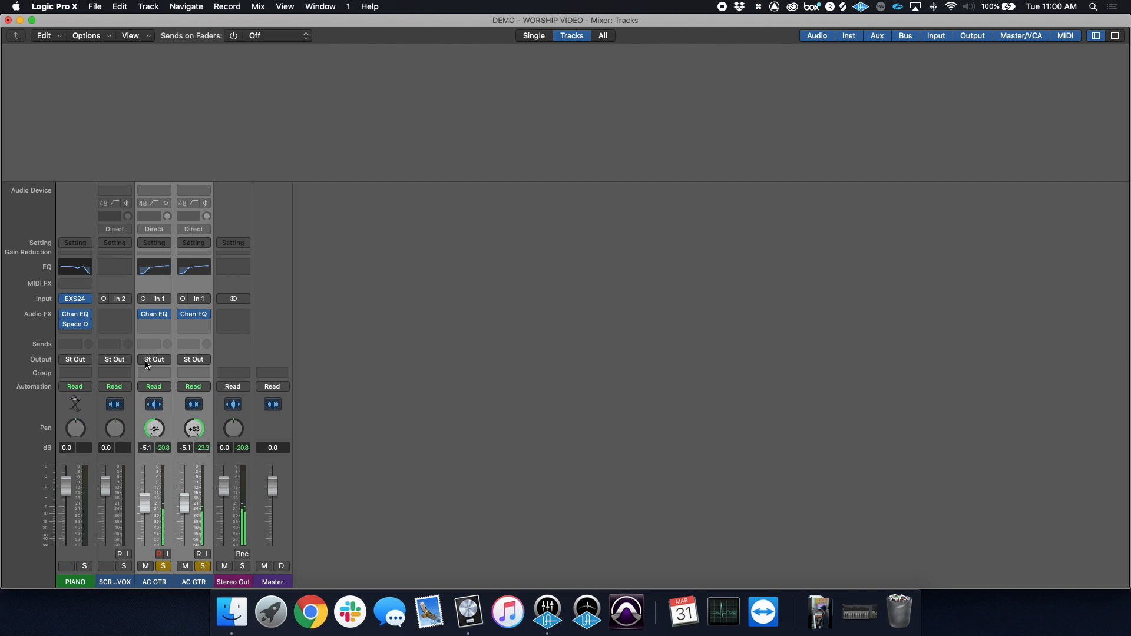
pyautogui.press('space')
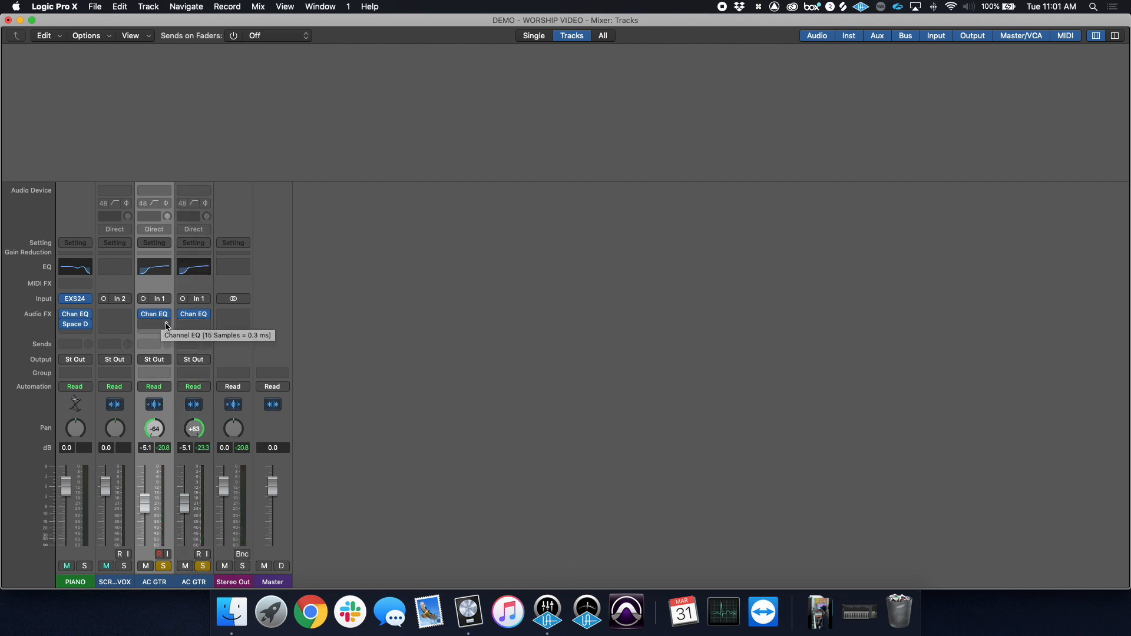
# Step: Insert a mono Compressor after the Channel EQ on the first AC GTR channel and switch it to the Studio FET model
pyautogui.click(165, 326)
pyautogui.moveTo(174, 355)
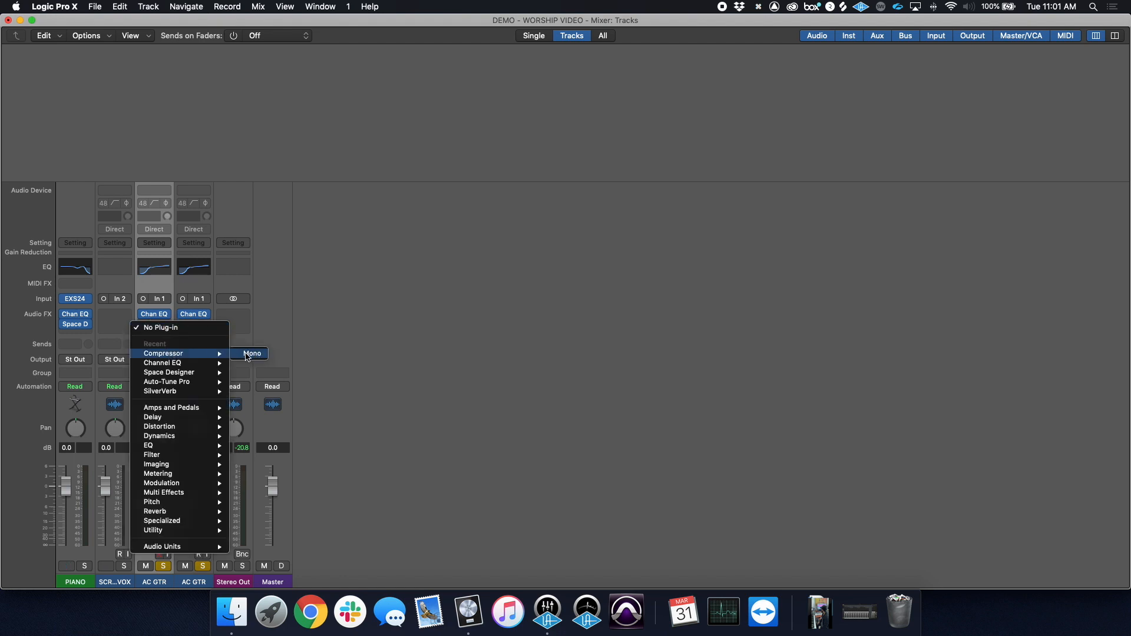
pyautogui.moveTo(178, 436)
pyautogui.moveTo(270, 448)
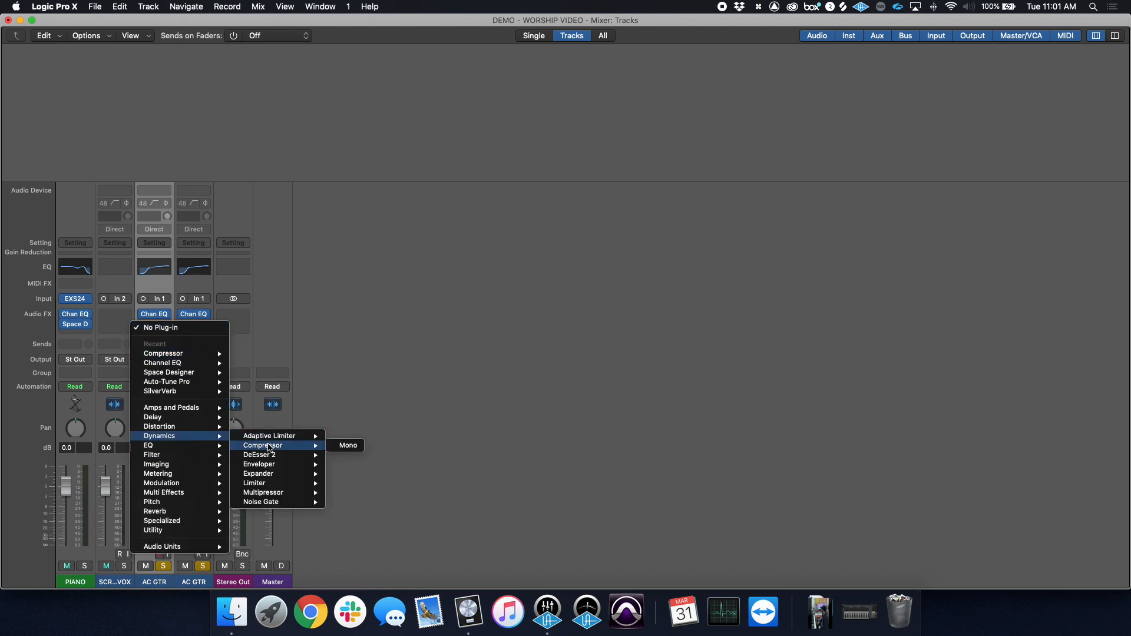
pyautogui.click(348, 446)
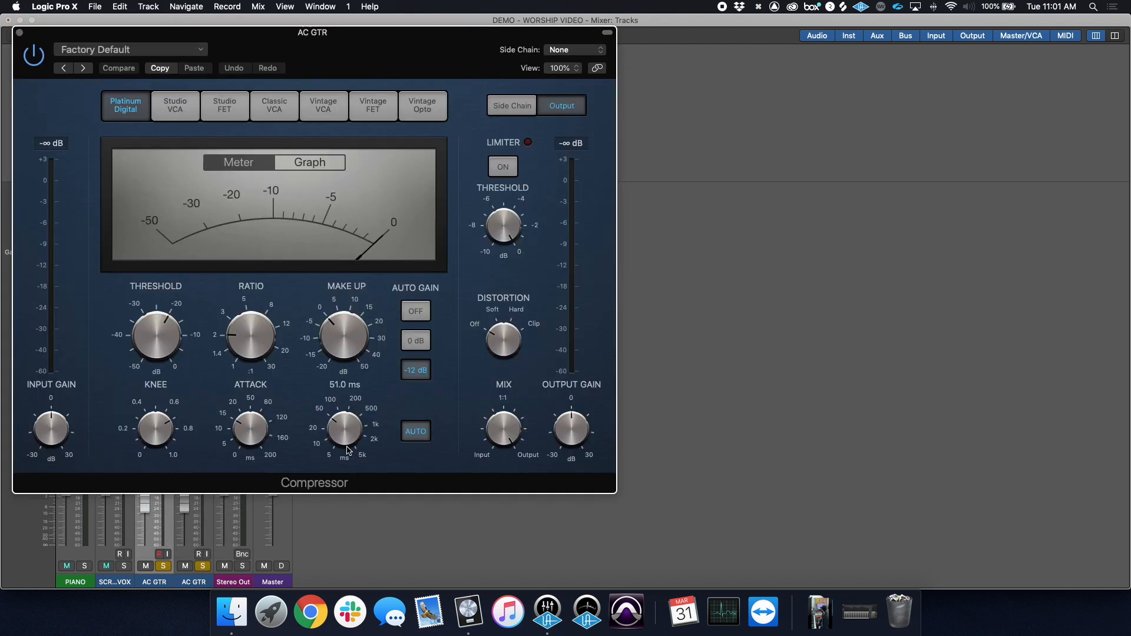
pyautogui.moveTo(371, 42); pyautogui.dragTo(849, 18)
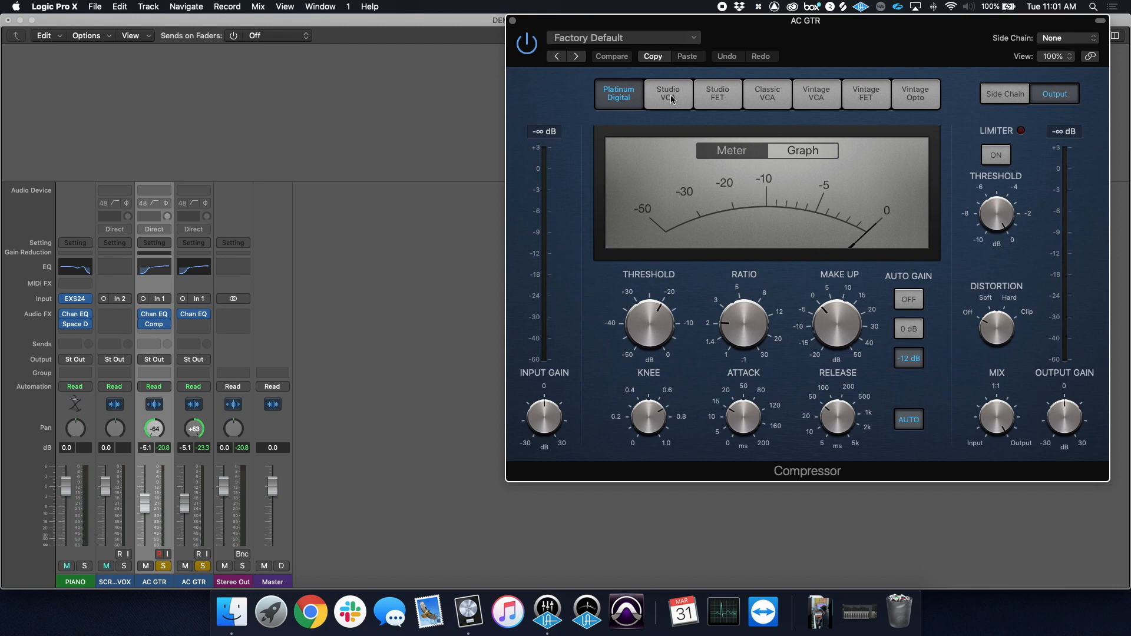
pyautogui.click(726, 96)
pyautogui.moveTo(820, 275)
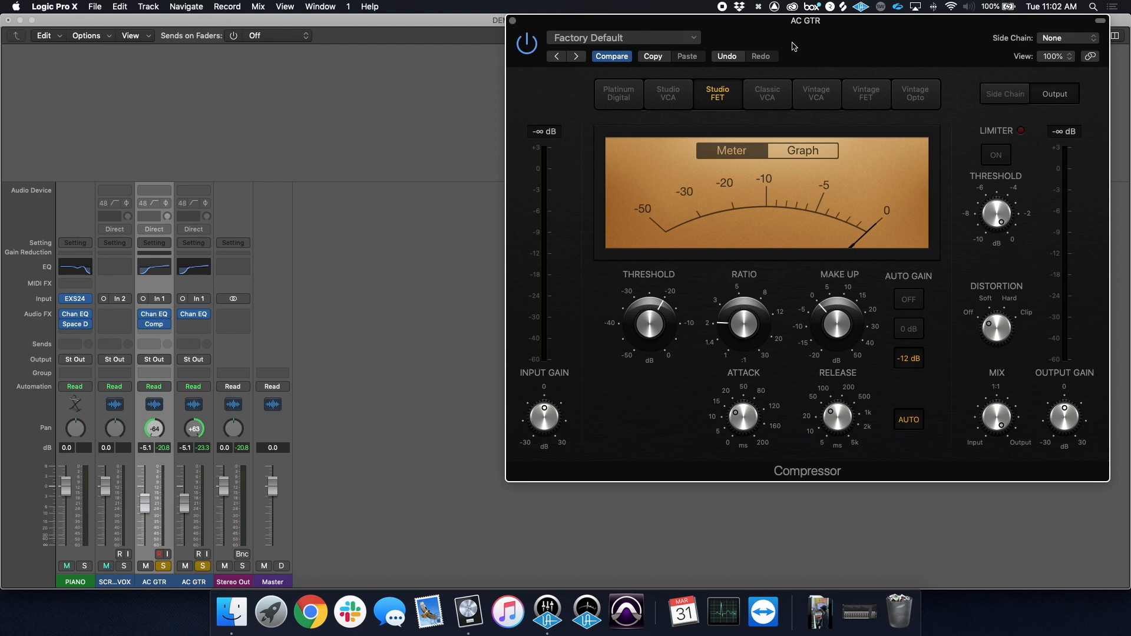
pyautogui.moveTo(806, 38); pyautogui.dragTo(801, 37)
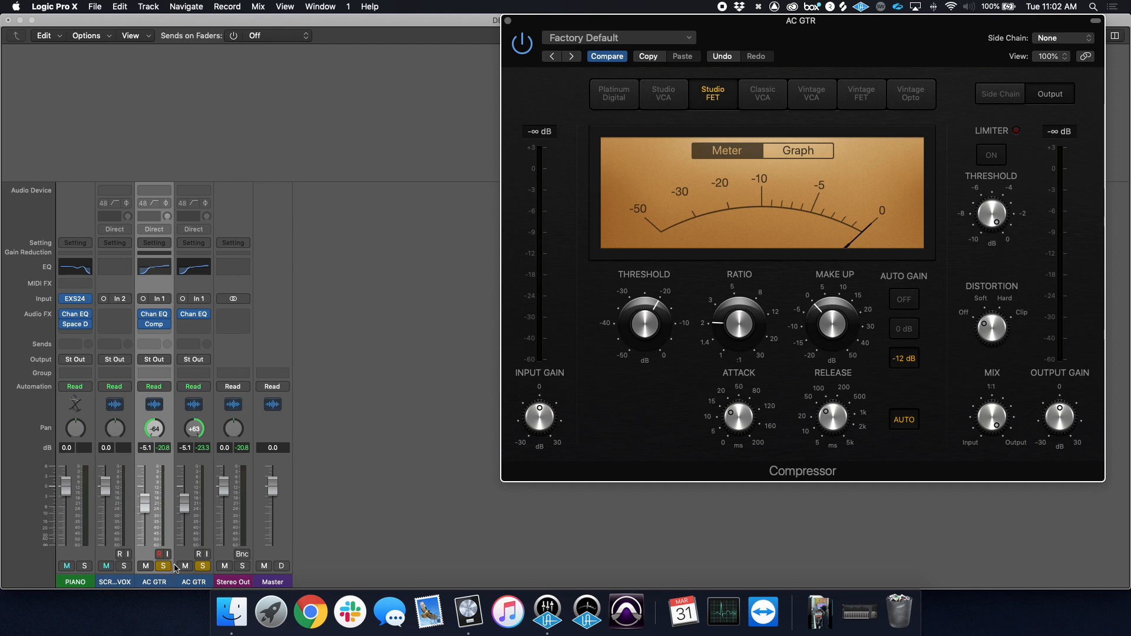
# Step: Unsolo the second AC GTR, raise the compressor's ratio slightly and set its threshold to -30.0 dB
pyautogui.click(205, 566)
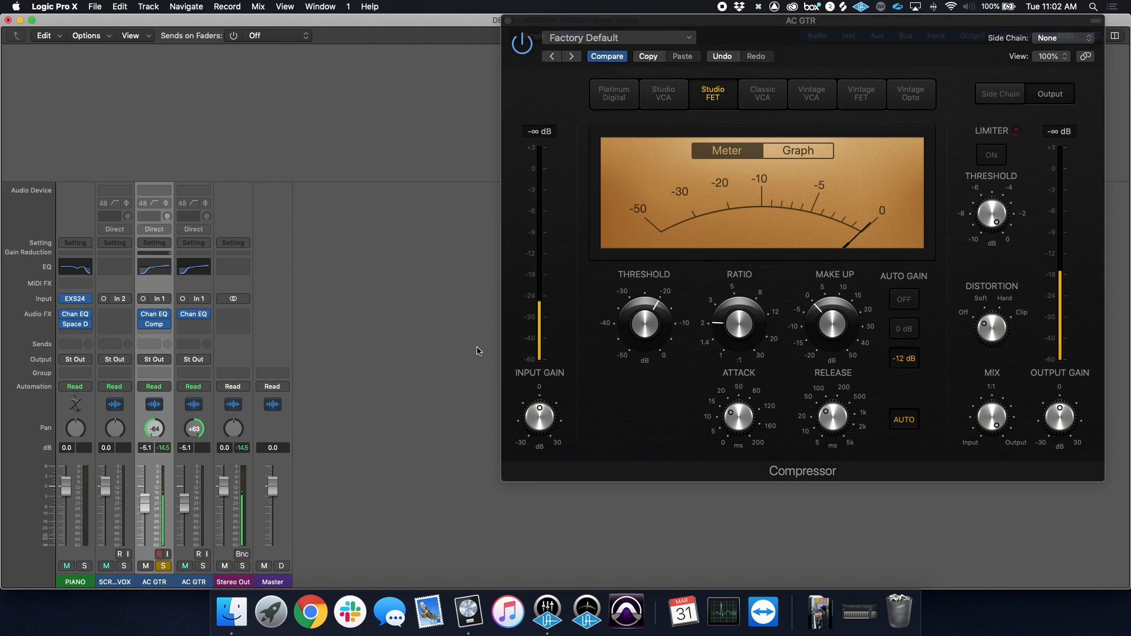
pyautogui.moveTo(745, 310); pyautogui.dragTo(739, 317)
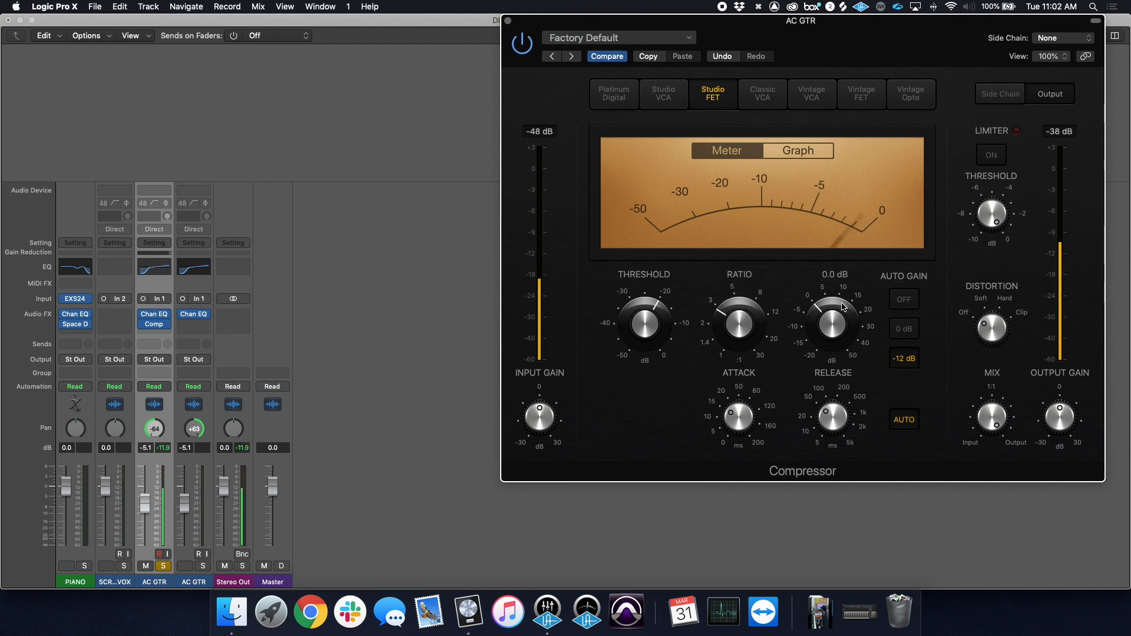
pyautogui.moveTo(639, 323); pyautogui.dragTo(638, 345)
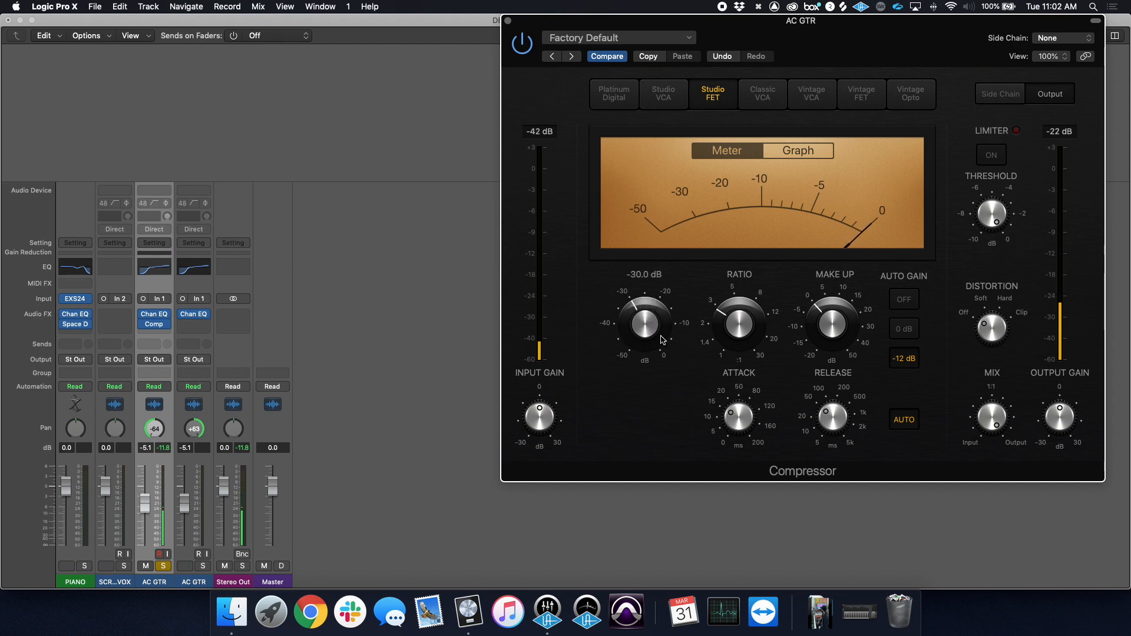
# Step: Set the compressor's release to 81.0 ms and attack to 13.5 ms, and stop playback
pyautogui.click(825, 425)
pyautogui.moveTo(825, 424); pyautogui.dragTo(824, 418)
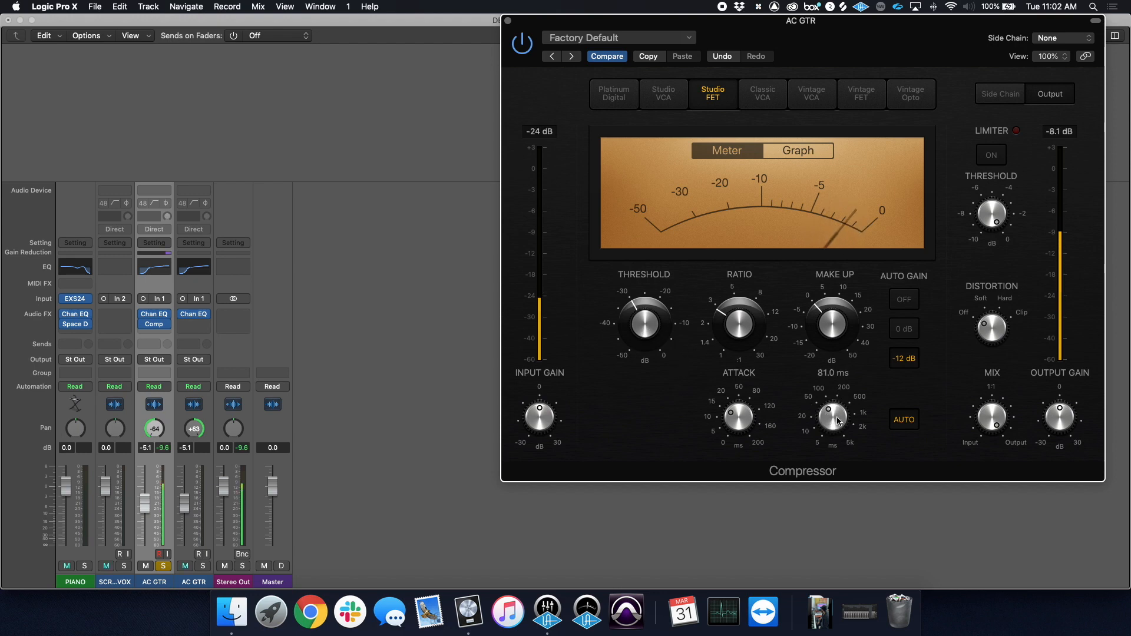
pyautogui.click(730, 423)
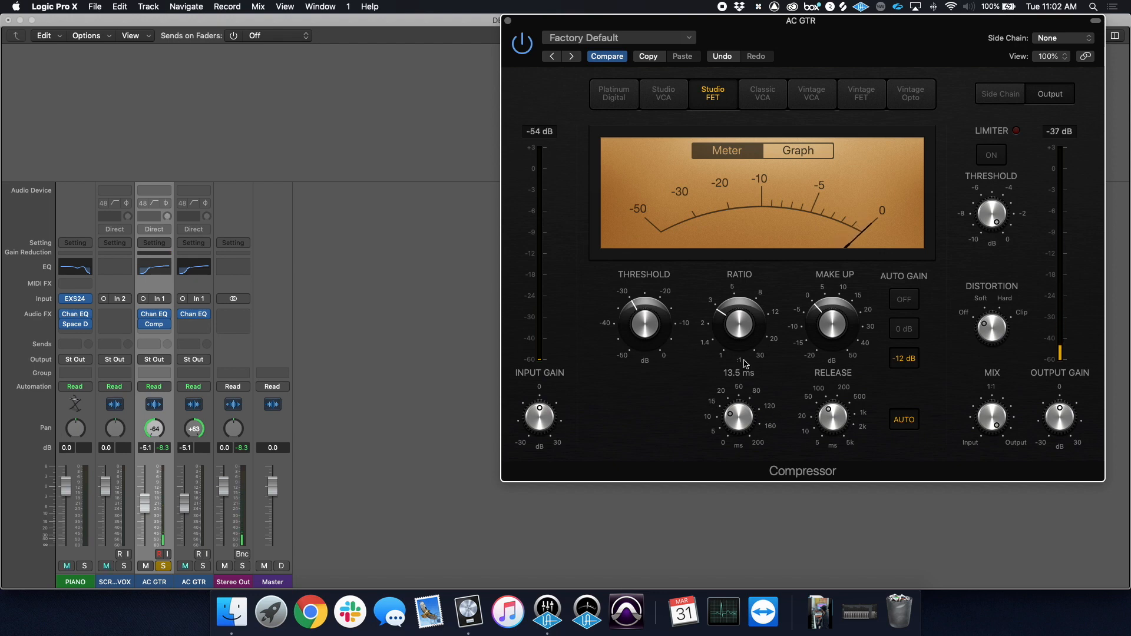
pyautogui.press('space')
# Step: Copy the compressor to the second AC GTR channel and rename the two guitar channels AC GTR L and AC GTR R
pyautogui.moveTo(157, 327)
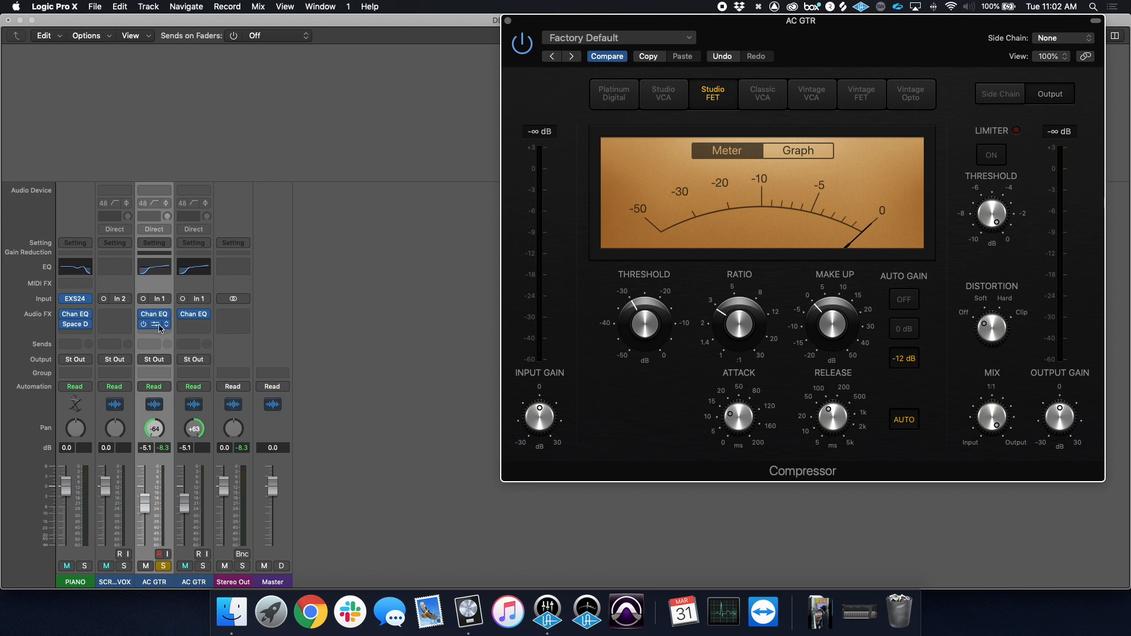
pyautogui.moveTo(156, 325); pyautogui.dragTo(196, 324)
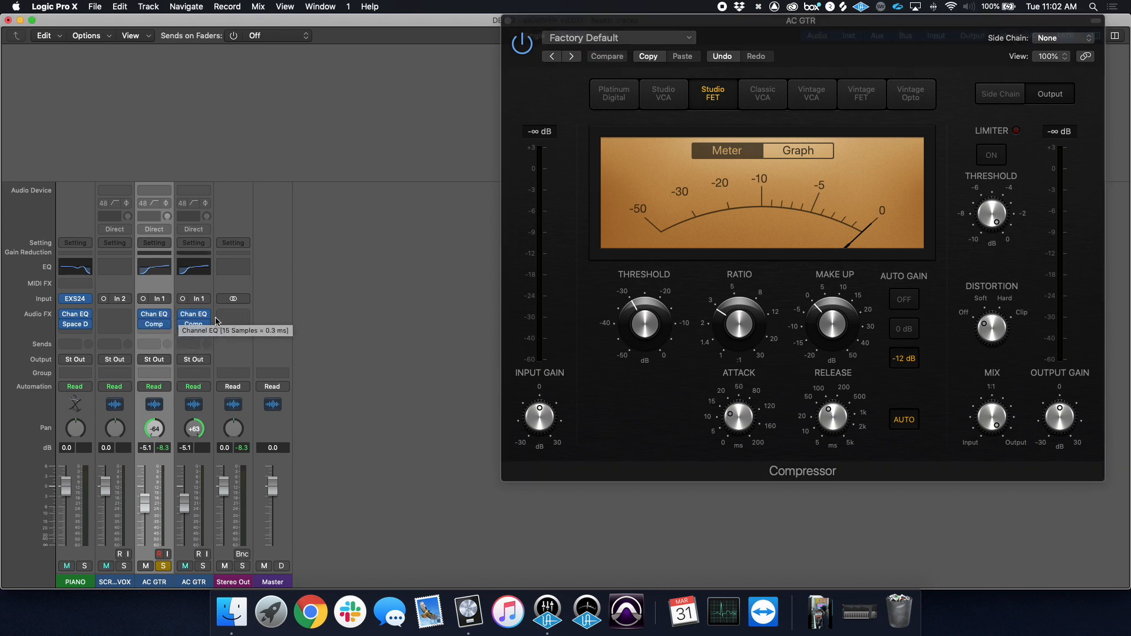
pyautogui.doubleClick(169, 580)
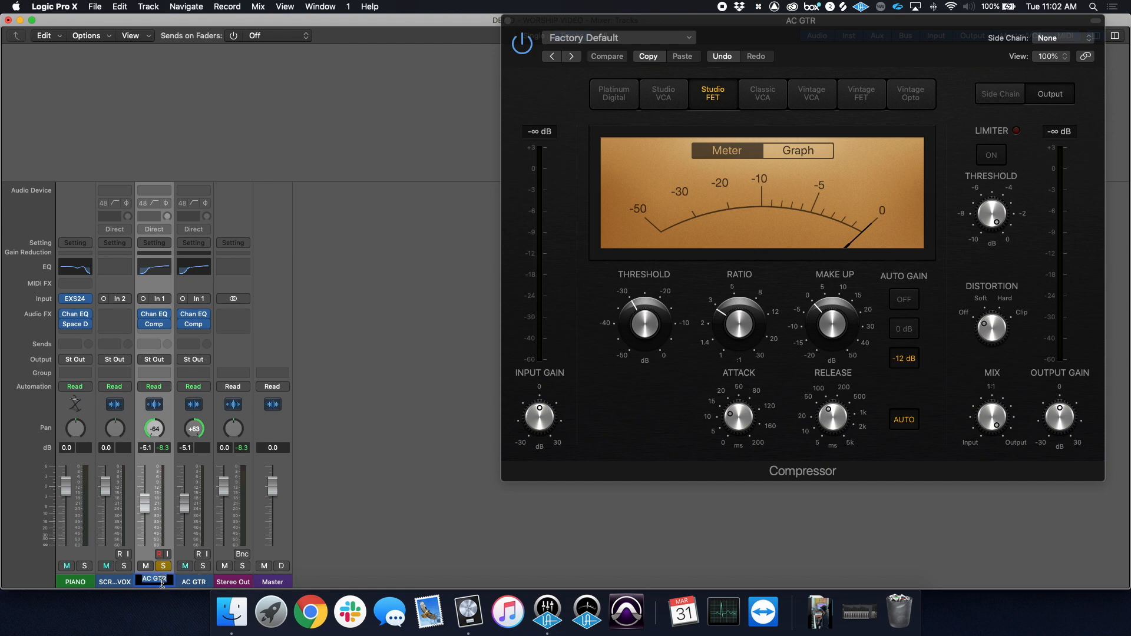
pyautogui.write('L')
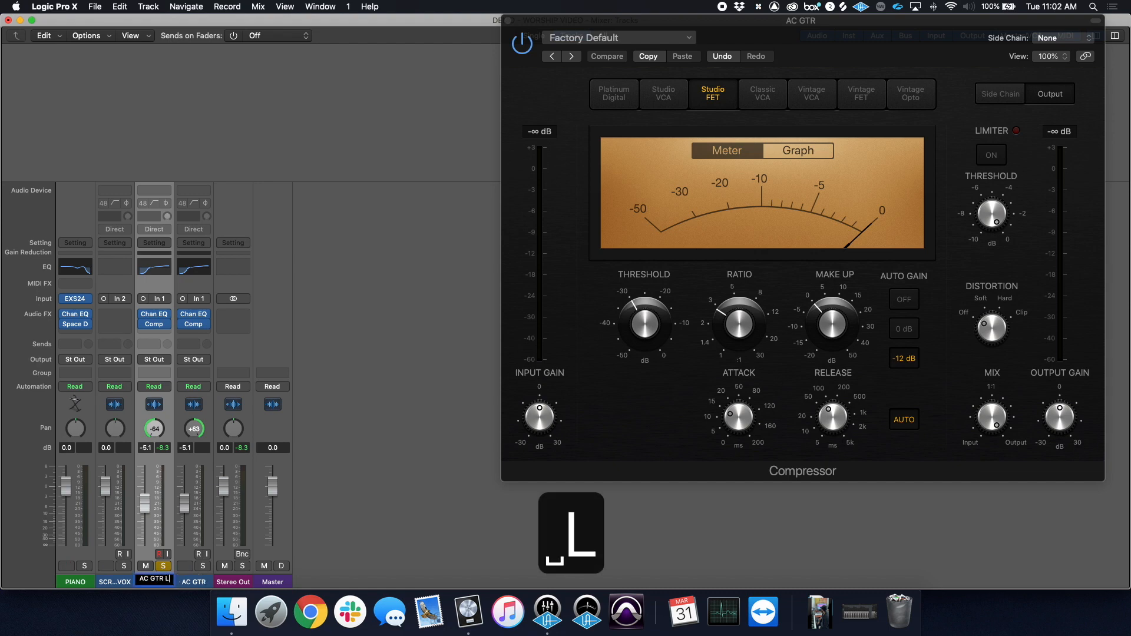
pyautogui.press('Tab')
pyautogui.press('Right')
pyautogui.write('R')
pyautogui.press('Return')
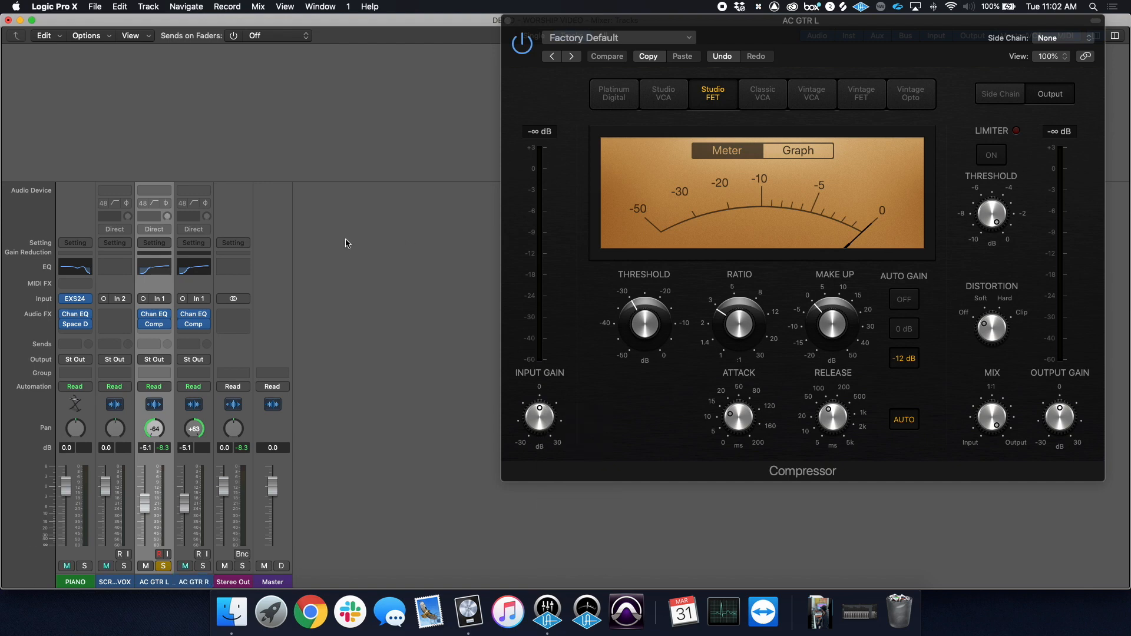
# Step: Play both guitars soloed together, close the compressor window and return to the Tracks window
pyautogui.press('space')
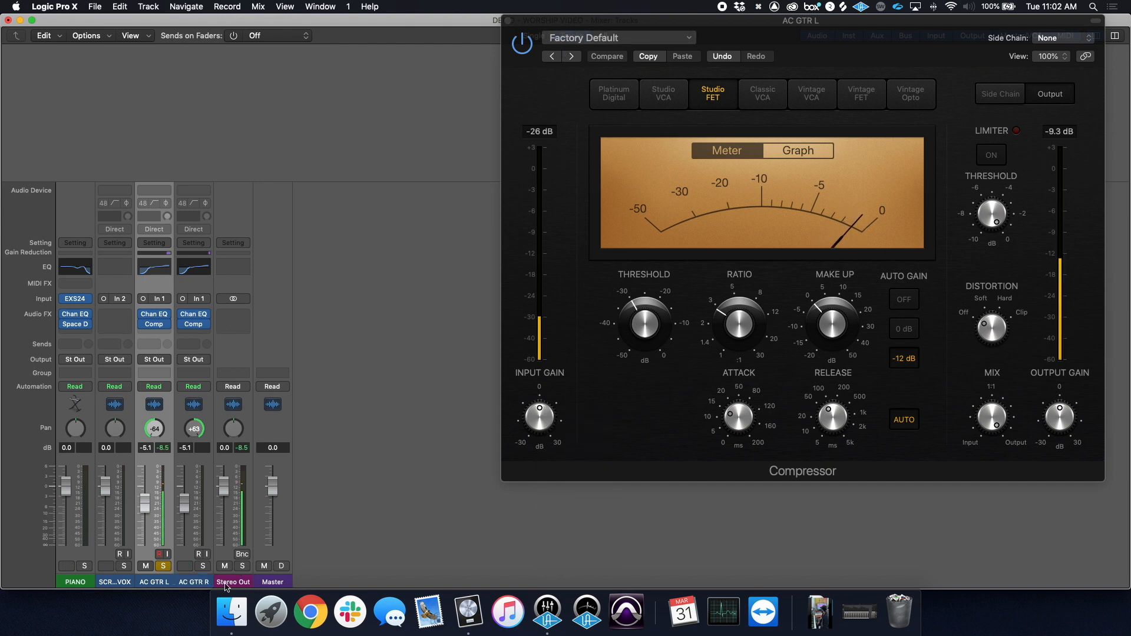
pyautogui.click(203, 566)
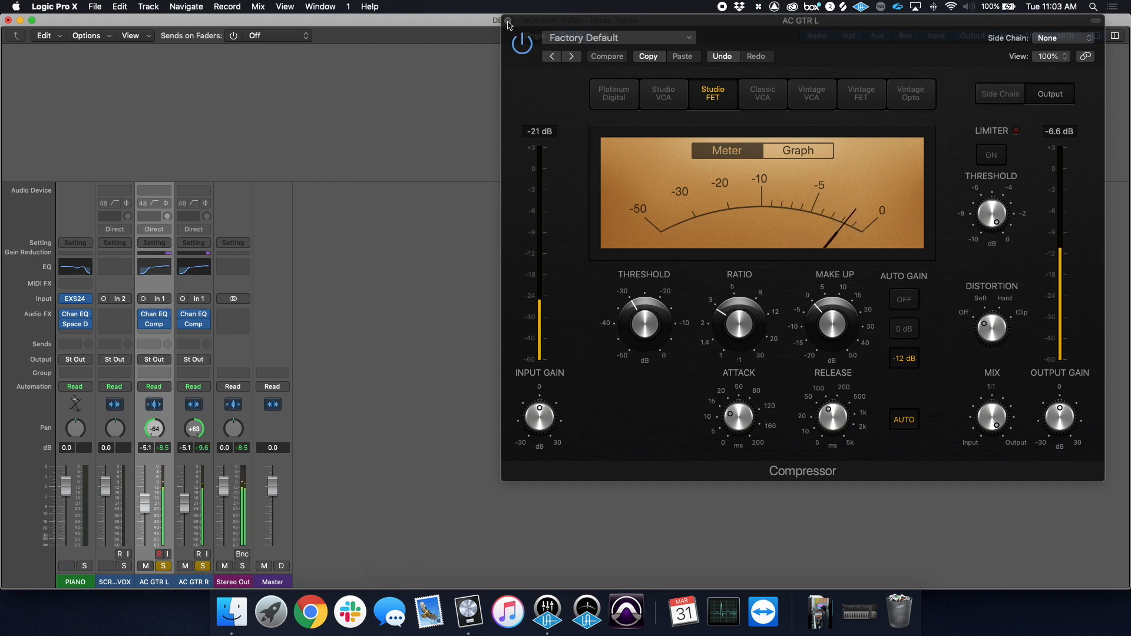
pyautogui.click(507, 20)
pyautogui.press('super+grave')
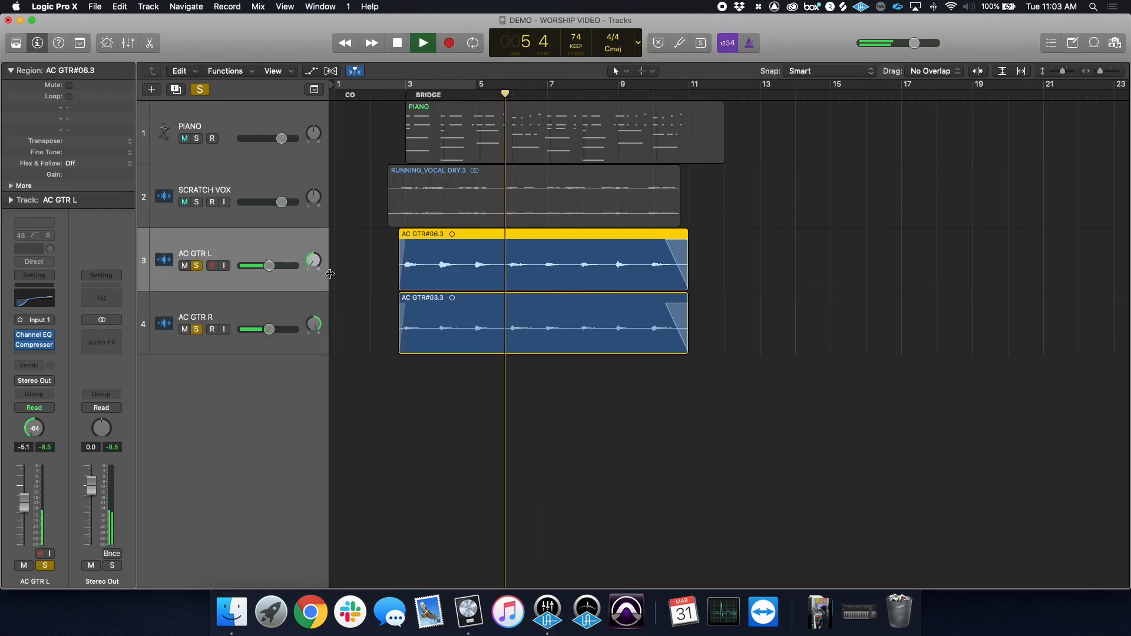
# Step: In the mixer, add a Bus 1 send at 0.0 dB on both AC GTR L and AC GTR R
pyautogui.press('super+grave')
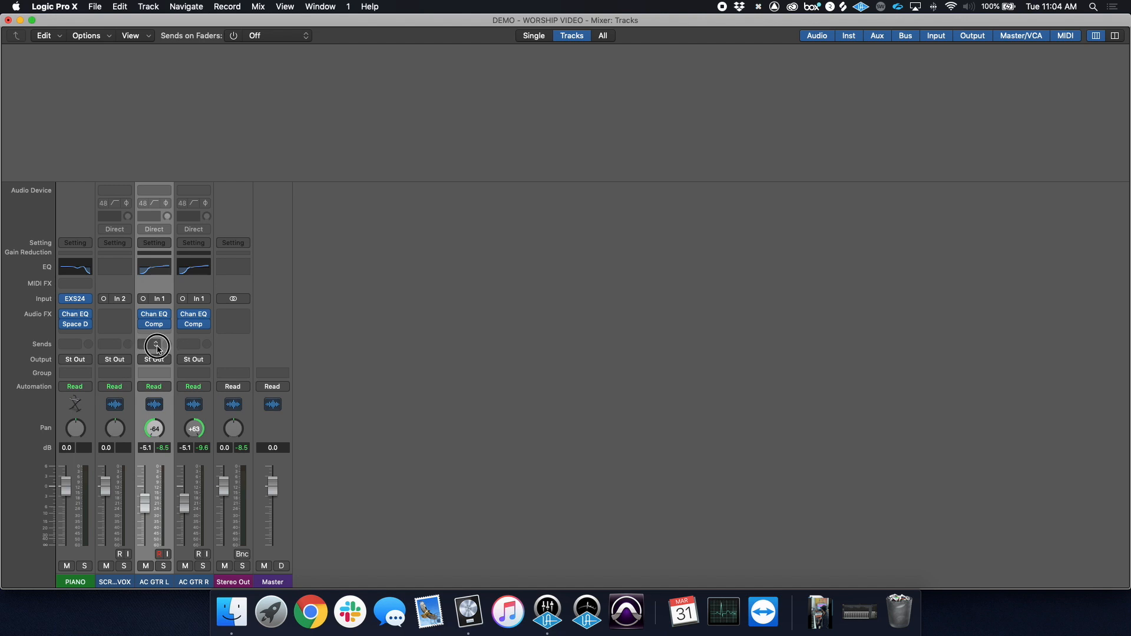
pyautogui.click(157, 349)
pyautogui.moveTo(182, 365)
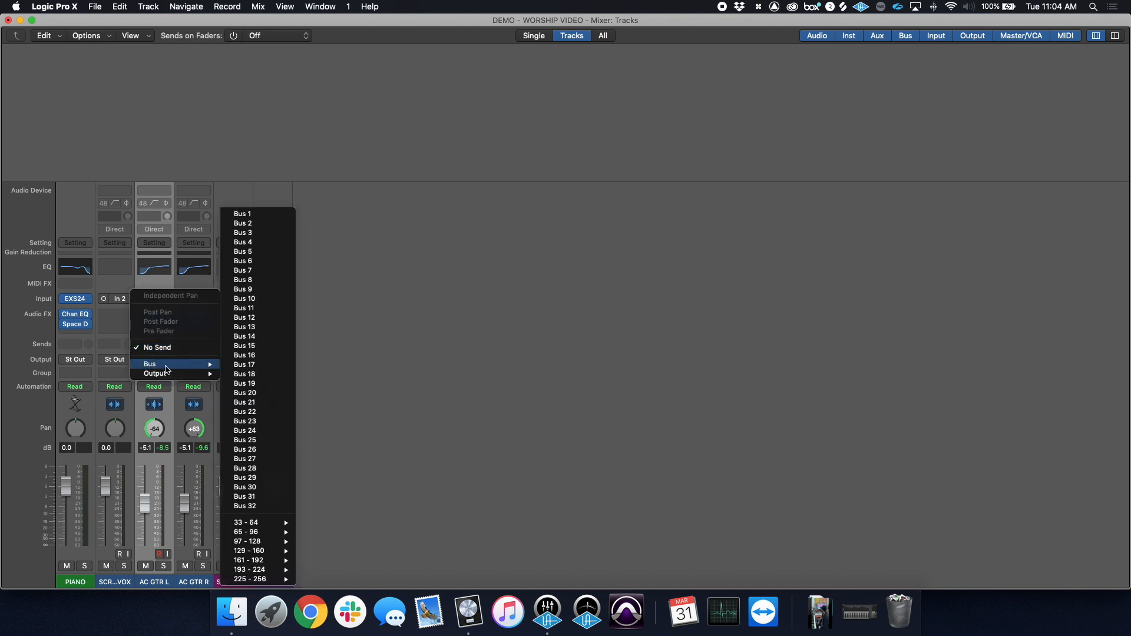
pyautogui.click(277, 219)
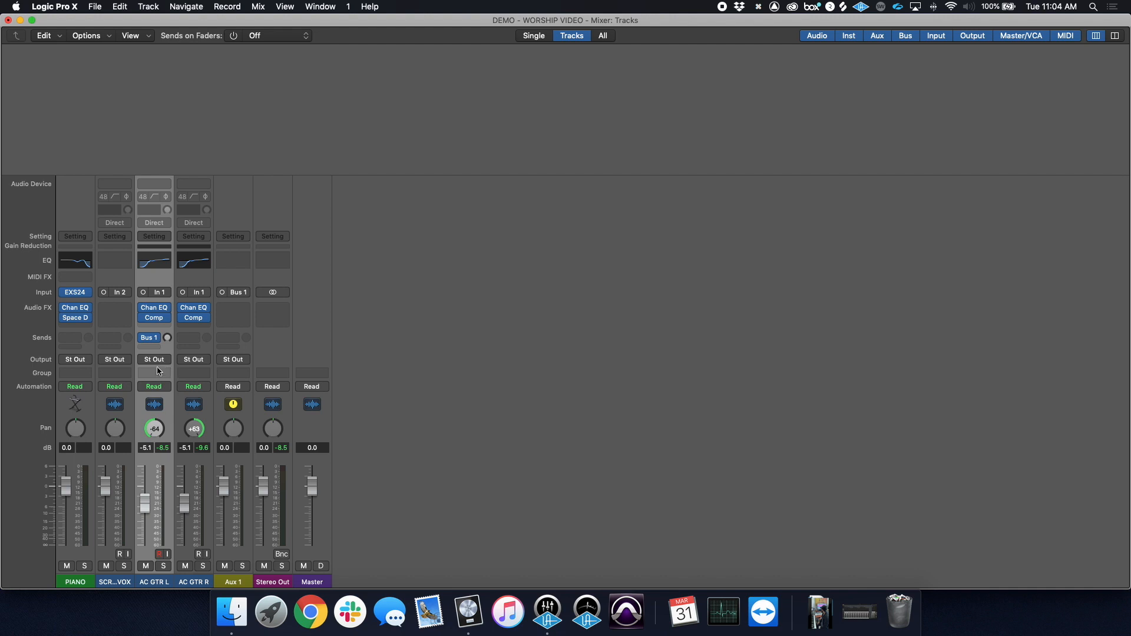
pyautogui.keyDown('alt'); pyautogui.click(168, 338); pyautogui.keyUp('alt')
pyautogui.click(193, 338)
pyautogui.moveTo(213, 361)
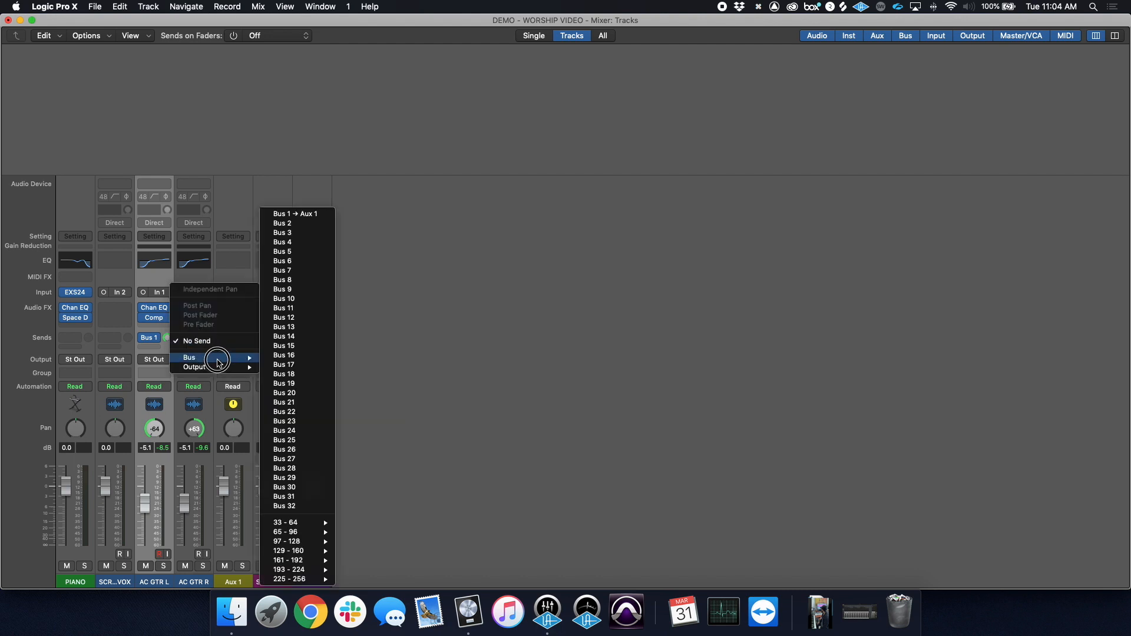
pyautogui.keyDown('alt'); pyautogui.click(207, 337); pyautogui.keyUp('alt')
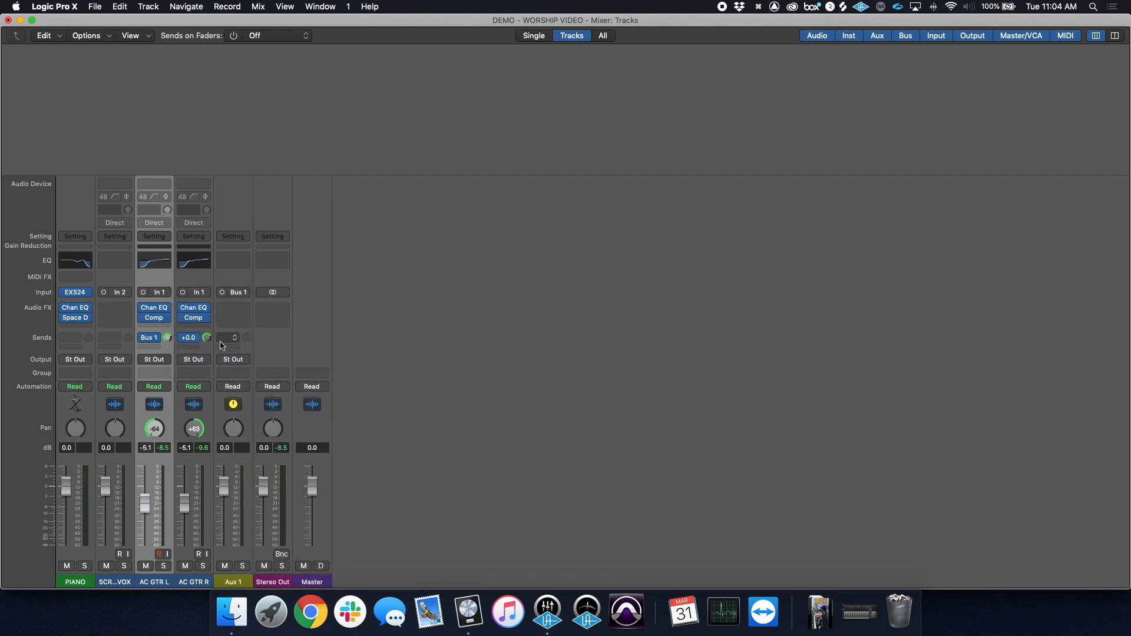
# Step: Rename the Aux 1 channel as GTR REVERB
pyautogui.doubleClick(234, 582)
pyautogui.write('REVERB')
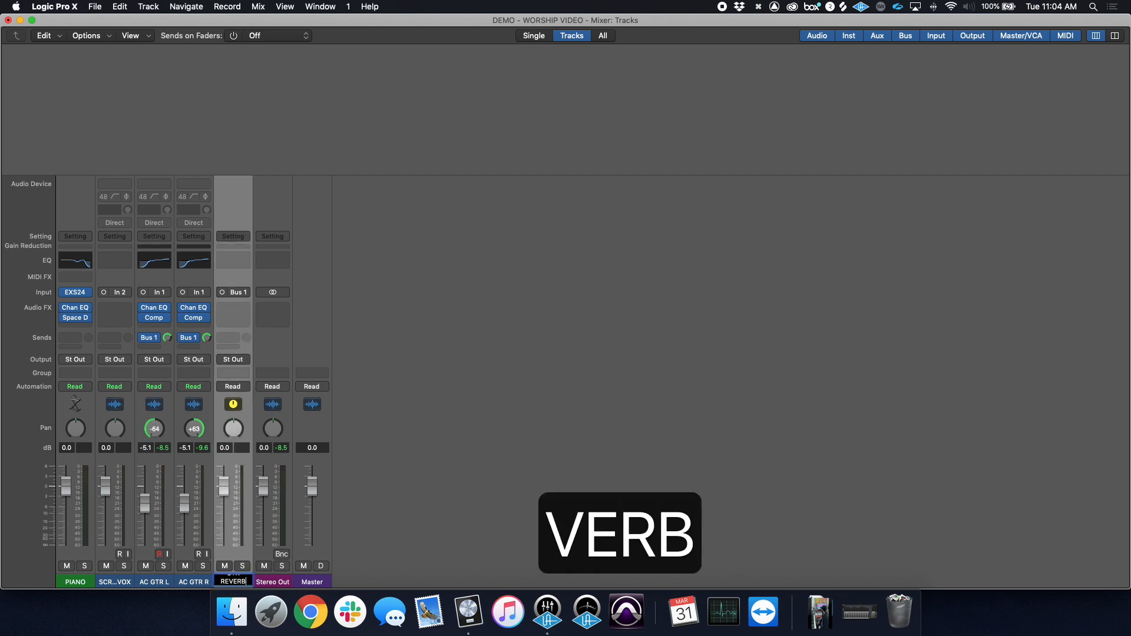
pyautogui.press('Return')
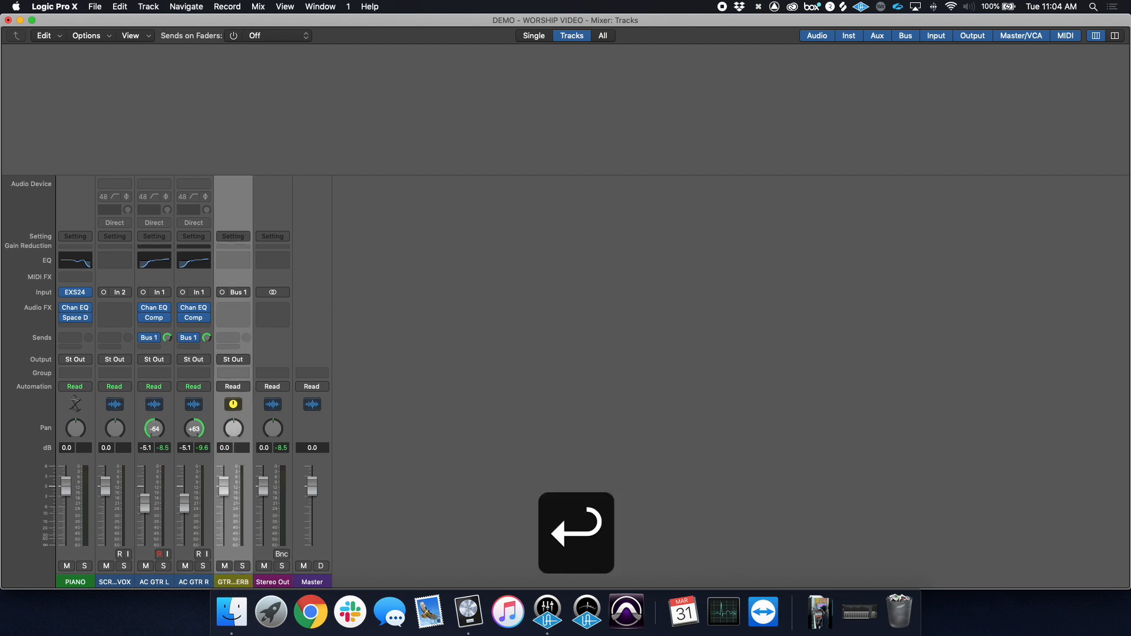
# Step: Copy the piano channel's Space Designer reverb onto the GTR REVERB channel and switch that channel's Bus 1 input to stereo
pyautogui.click(243, 306)
pyautogui.click(107, 315)
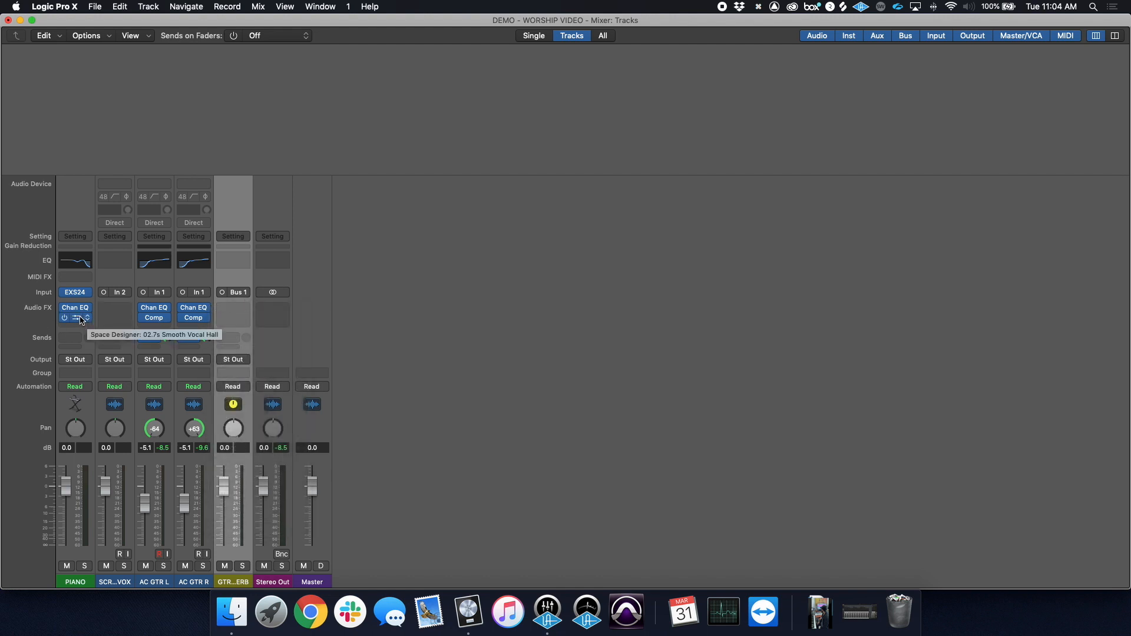
pyautogui.moveTo(76, 319); pyautogui.dragTo(233, 311)
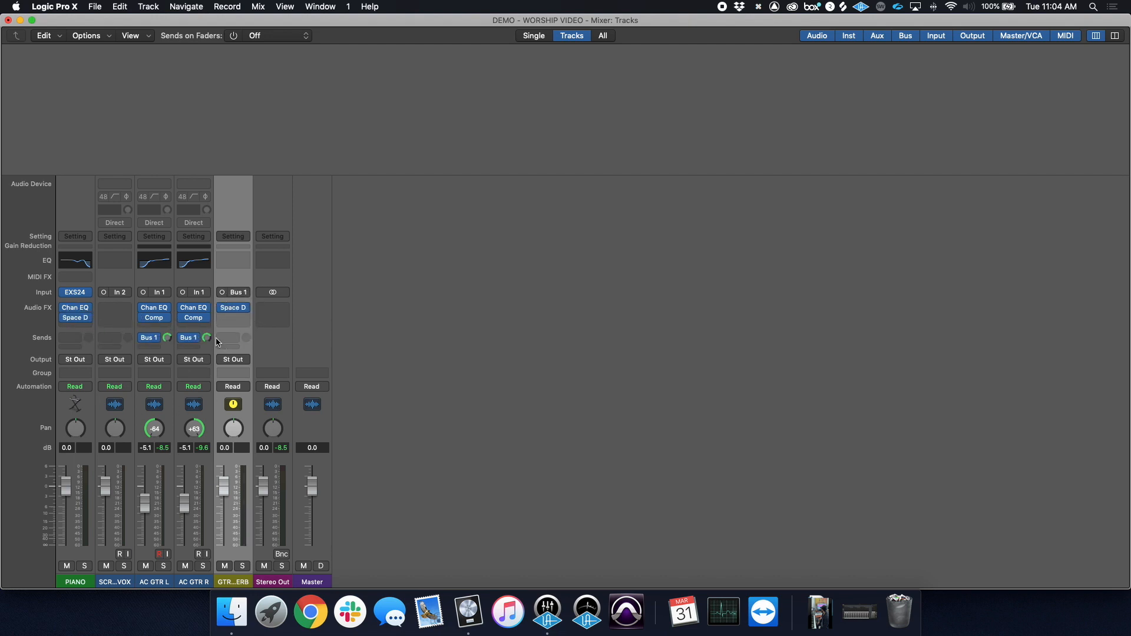
pyautogui.click(221, 293)
# Step: In GTR REVERB's Space Designer, lower Dry to mute and raise Wet to 0.0 dB, then close the plug-in window
pyautogui.click(232, 310)
pyautogui.moveTo(378, 30); pyautogui.dragTo(737, 21)
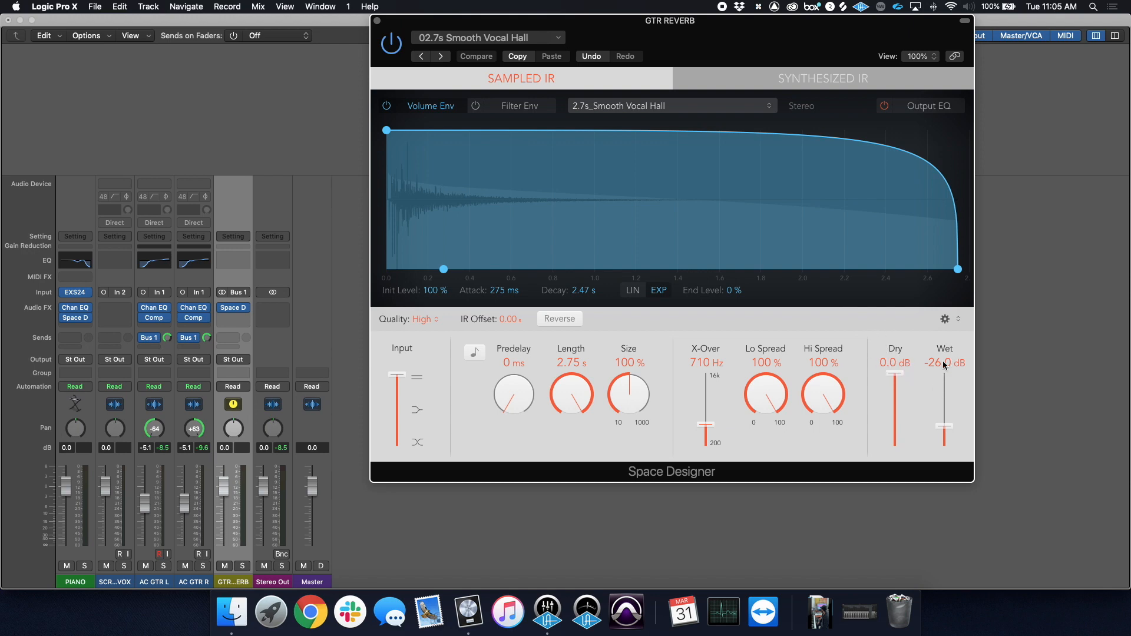
pyautogui.moveTo(901, 372); pyautogui.dragTo(888, 585)
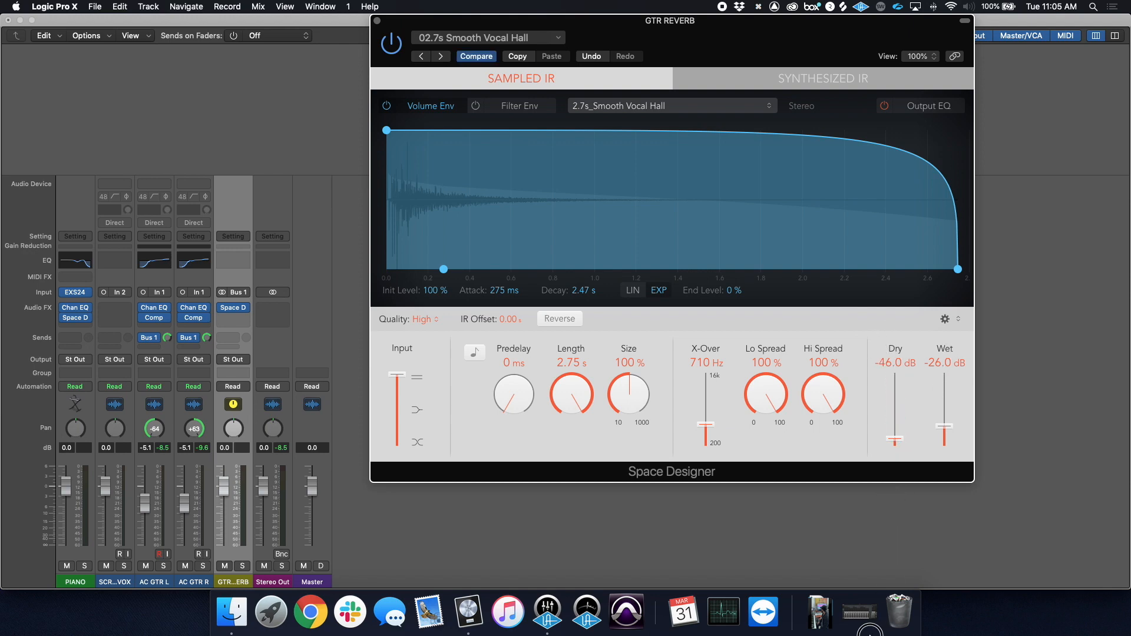
pyautogui.moveTo(896, 437); pyautogui.dragTo(932, 480)
pyautogui.moveTo(949, 424); pyautogui.dragTo(962, 299)
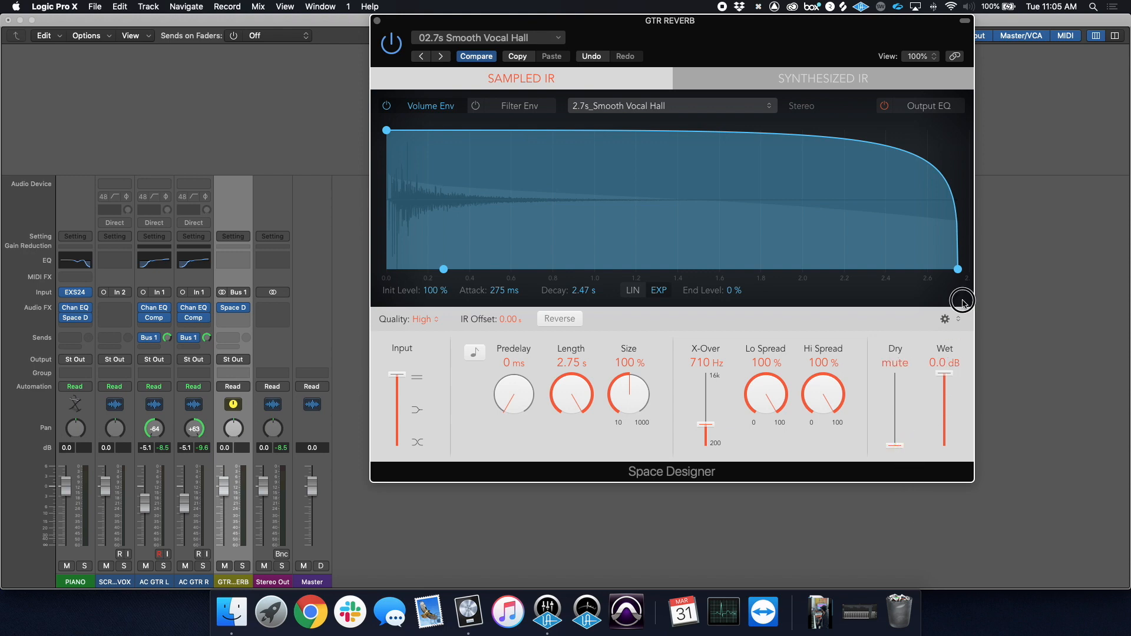
pyautogui.click(378, 22)
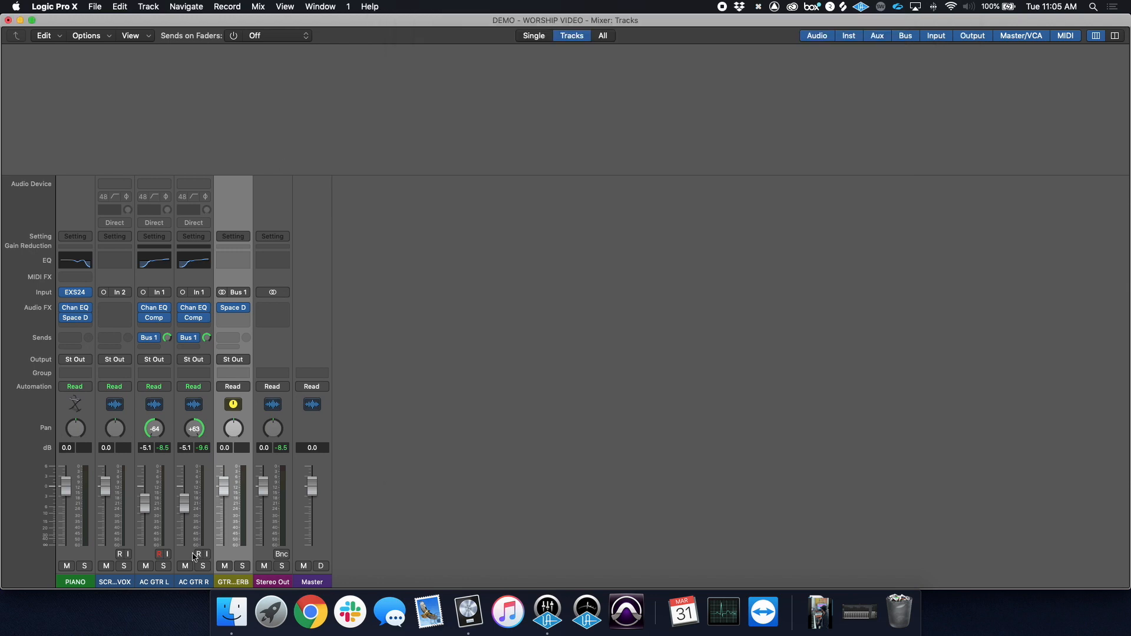
# Step: Lower the GTR REVERB fader to about -15.2 dB and play AC GTR L and AC GTR R soloed
pyautogui.moveTo(228, 486); pyautogui.dragTo(225, 524)
pyautogui.click(225, 522)
pyautogui.click(223, 522)
pyautogui.press('space')
pyautogui.click(163, 566)
pyautogui.click(203, 565)
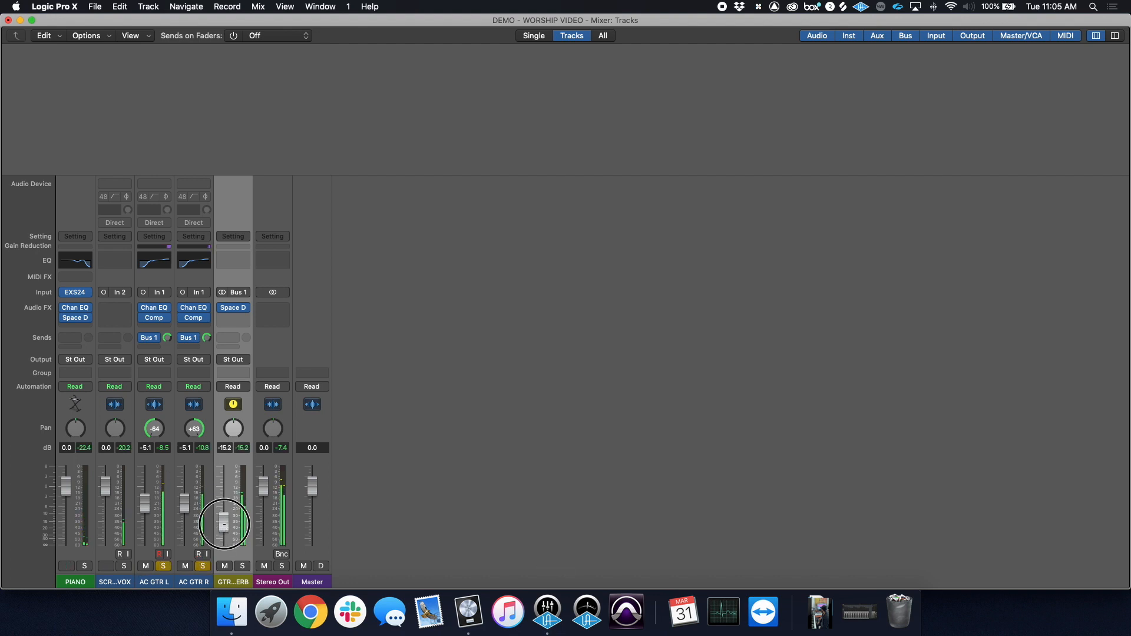
# Step: Check the guitar reverb's Space Designer during playback and settle the GTR REVERB fader at -11.6 dB
pyautogui.moveTo(224, 527); pyautogui.dragTo(224, 526)
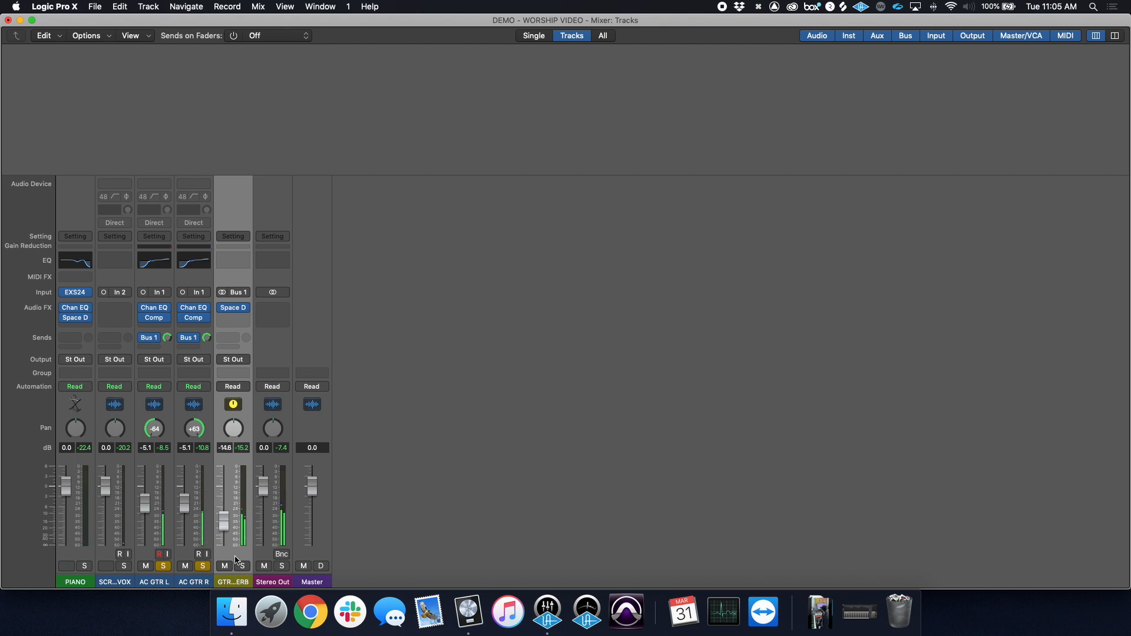
pyautogui.click(234, 311)
pyautogui.moveTo(225, 521)
pyautogui.mouseDown()
pyautogui.moveTo(225, 501)
pyautogui.moveTo(230, 518)
pyautogui.mouseUp()
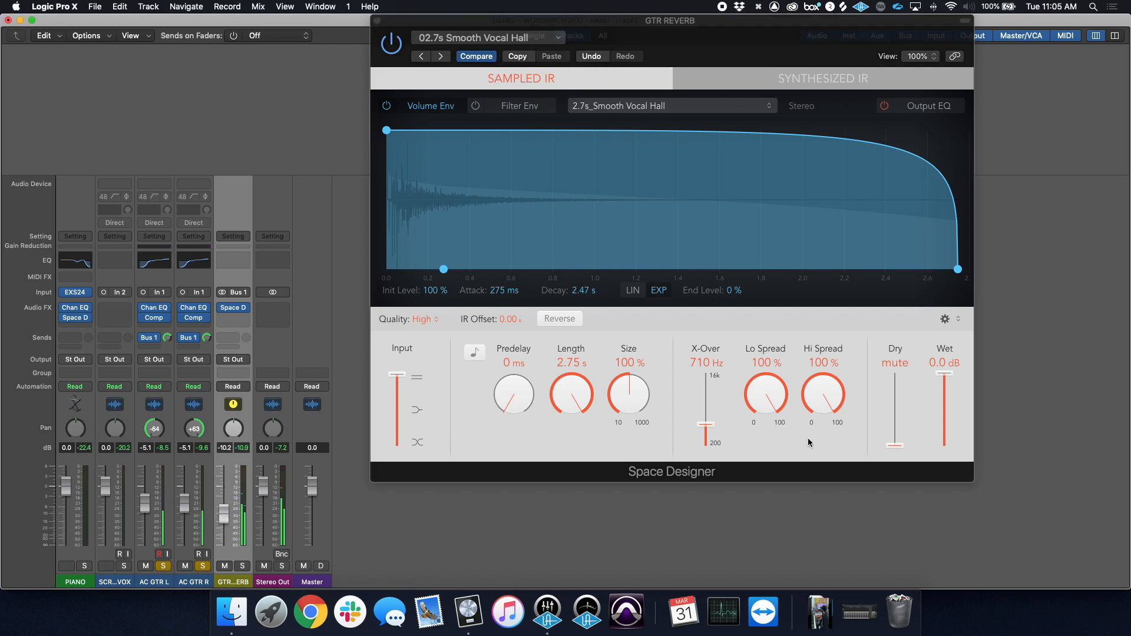
pyautogui.click(377, 21)
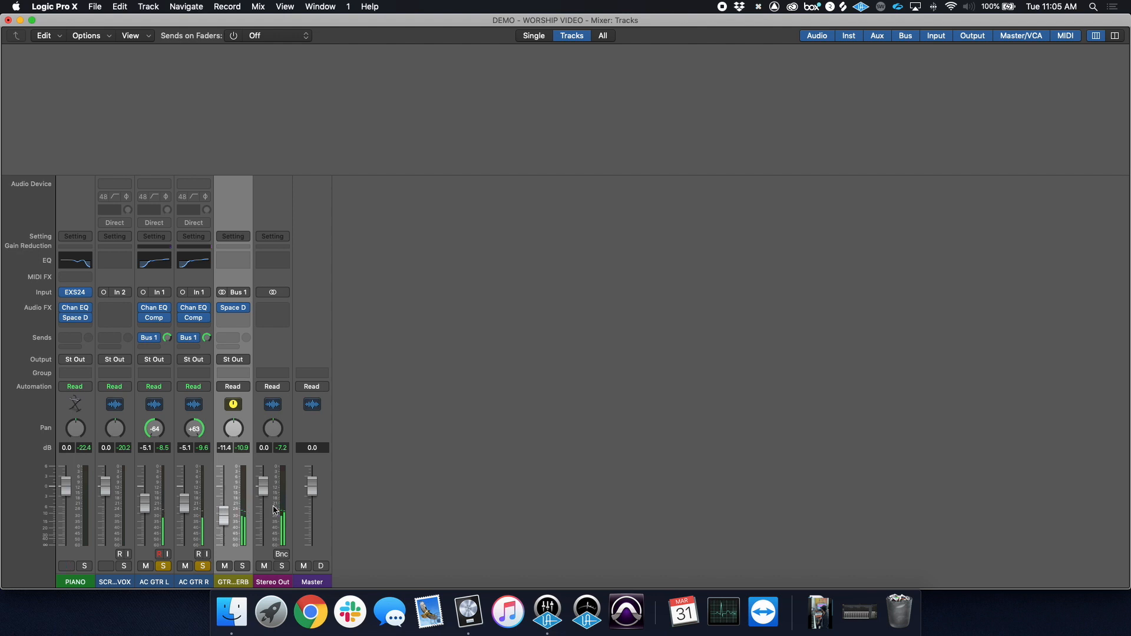
pyautogui.click(222, 516)
pyautogui.moveTo(223, 516); pyautogui.dragTo(223, 517)
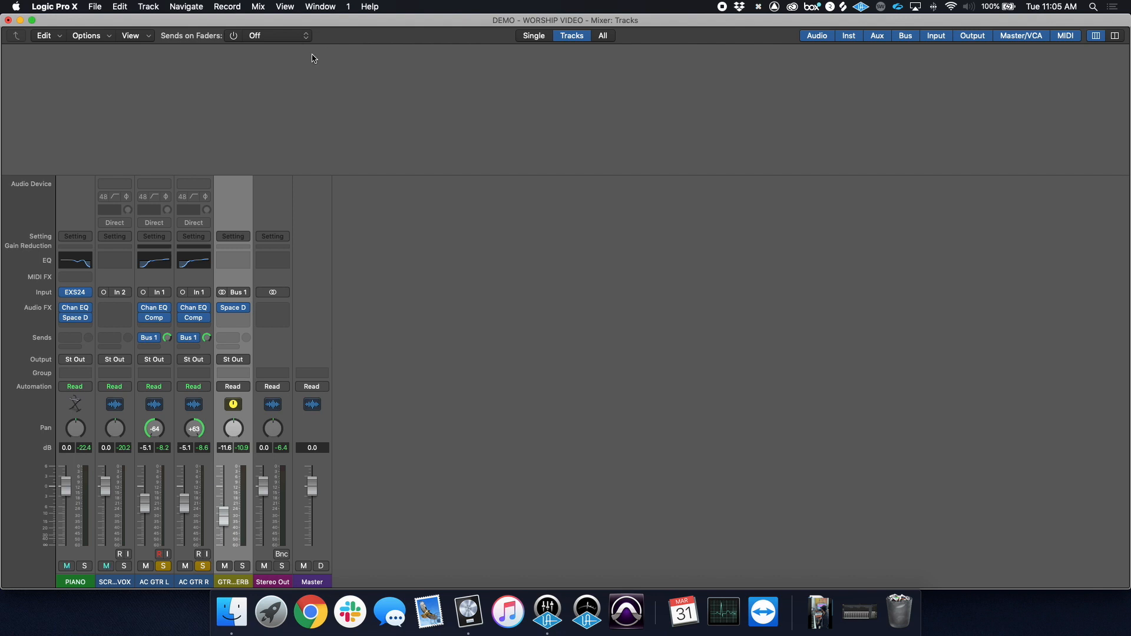
# Step: Insert a mono Channel EQ on the SCRATCH VOX channel and return to the Tracks window
pyautogui.click(106, 312)
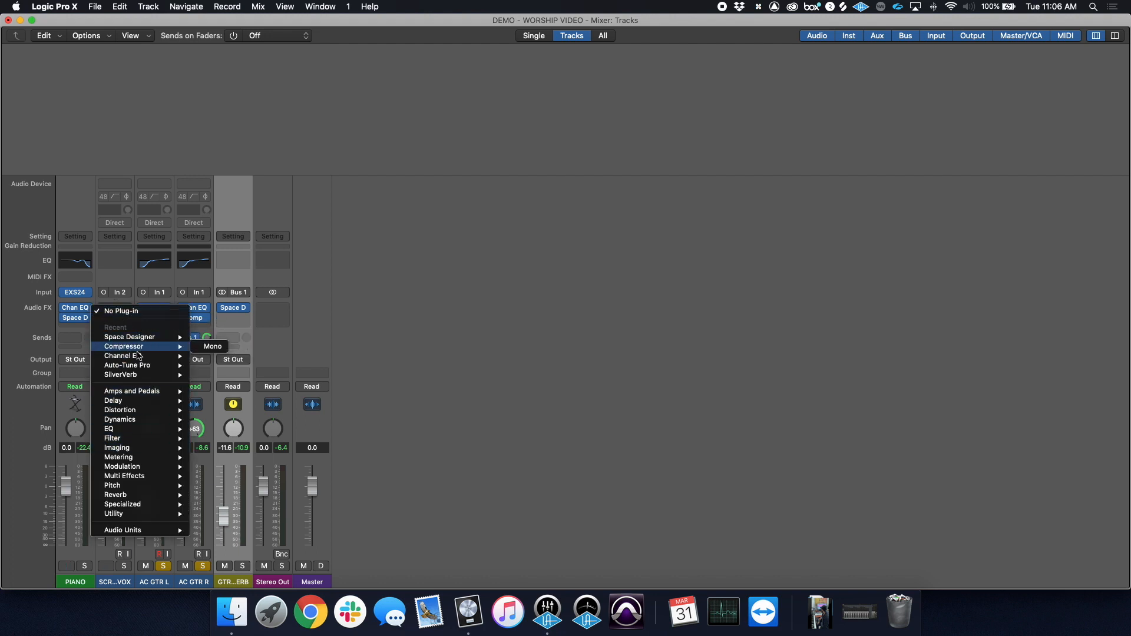
pyautogui.click(212, 356)
pyautogui.moveTo(257, 37); pyautogui.dragTo(763, 32)
pyautogui.press('super+grave')
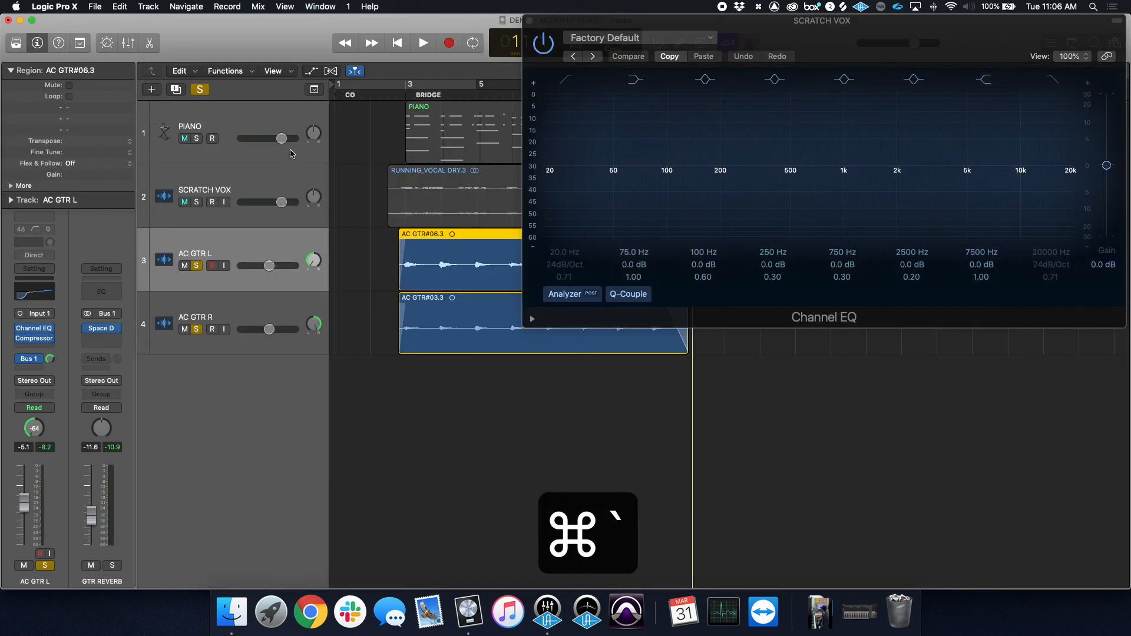
# Step: Unsolo the guitars, solo SCRATCH VOX and play it in a cycle from bar 3 to about bar 11
pyautogui.click(197, 265)
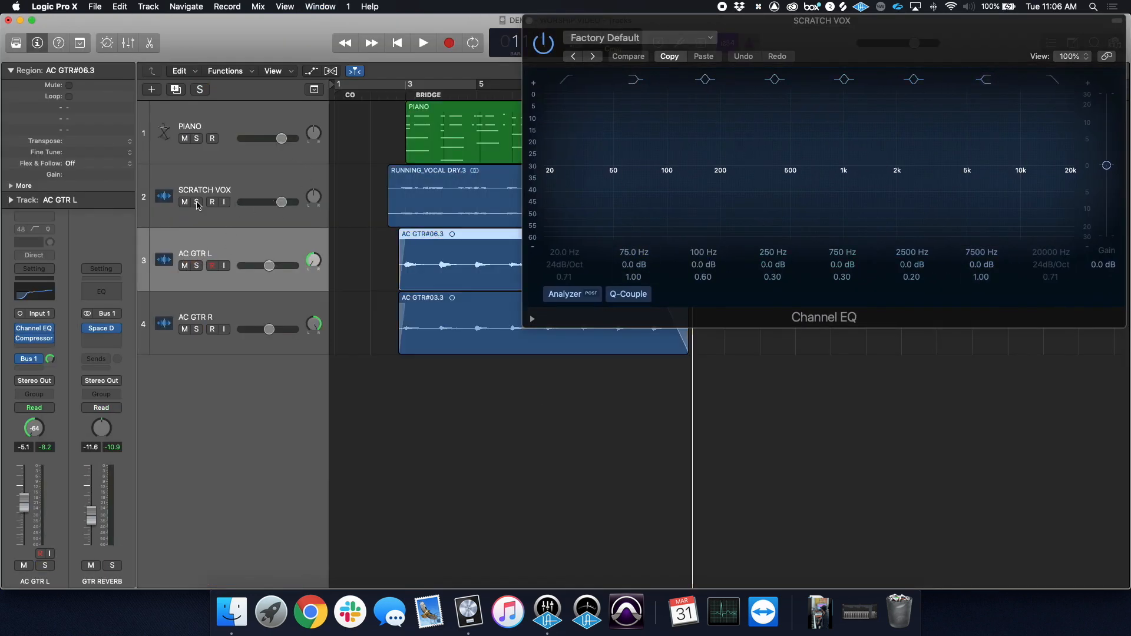
pyautogui.click(197, 203)
pyautogui.moveTo(416, 86); pyautogui.dragTo(687, 117)
pyautogui.press('space')
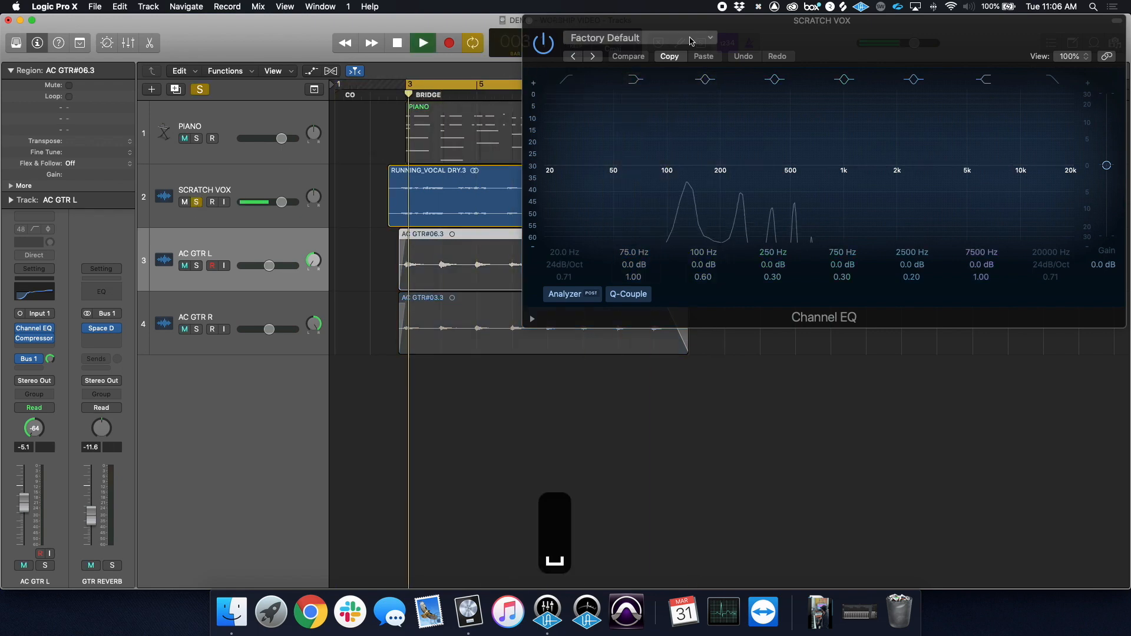
# Step: In the SCRATCH VOX Channel EQ, enable a low cut at 130 Hz and cut 3.0 dB at 280 Hz with Q 0.75
pyautogui.moveTo(821, 28); pyautogui.dragTo(647, 27)
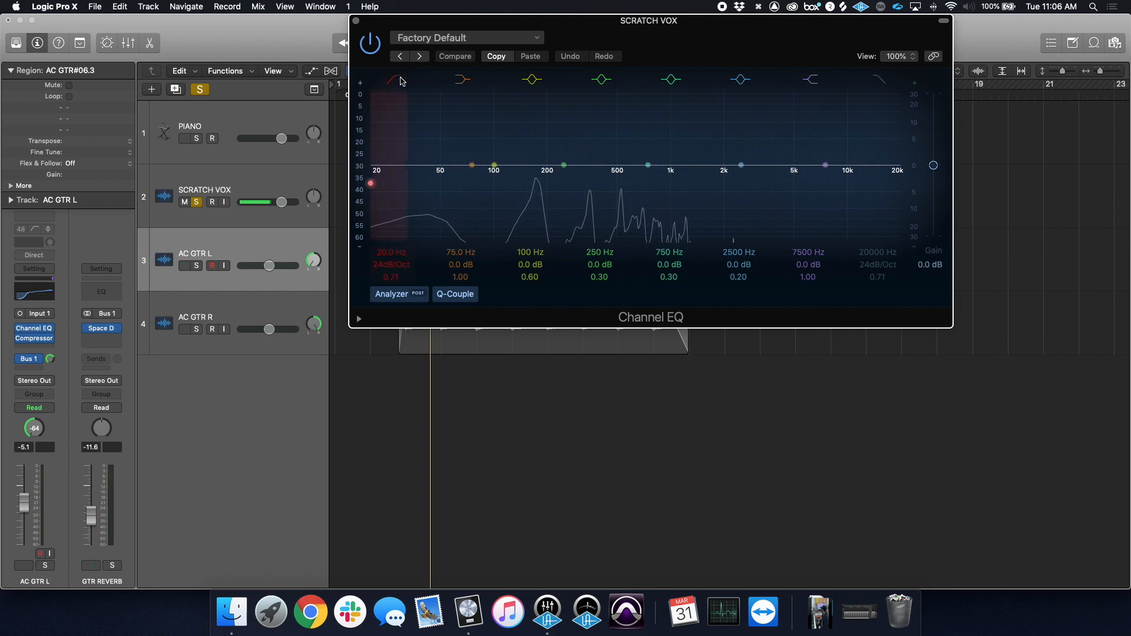
pyautogui.click(374, 178)
pyautogui.moveTo(389, 199); pyautogui.dragTo(548, 218)
pyautogui.moveTo(563, 165)
pyautogui.mouseDown()
pyautogui.moveTo(537, 119)
pyautogui.moveTo(539, 170)
pyautogui.moveTo(565, 174)
pyautogui.moveTo(568, 164)
pyautogui.moveTo(571, 180)
pyautogui.mouseUp()
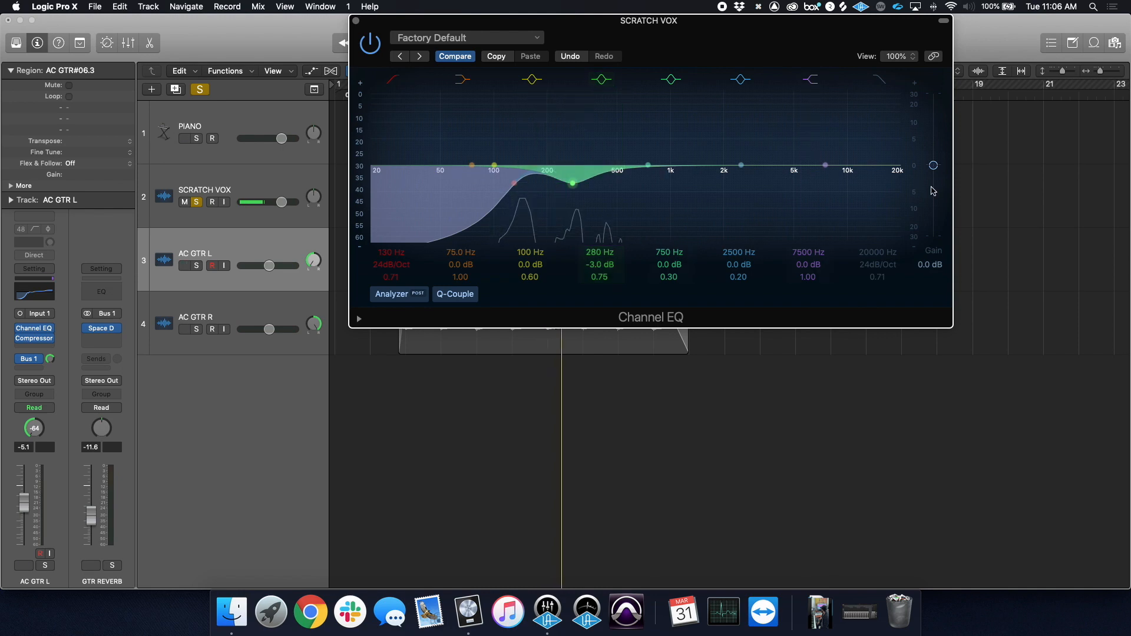
# Step: Boost the vocal EQ by 1.0 dB at 2900 Hz with Q 0.93 and its high shelf by 2.5 dB at 7600 Hz, then close it
pyautogui.moveTo(741, 166); pyautogui.dragTo(752, 130)
pyautogui.moveTo(744, 274); pyautogui.dragTo(758, 192)
pyautogui.moveTo(750, 131); pyautogui.dragTo(759, 150)
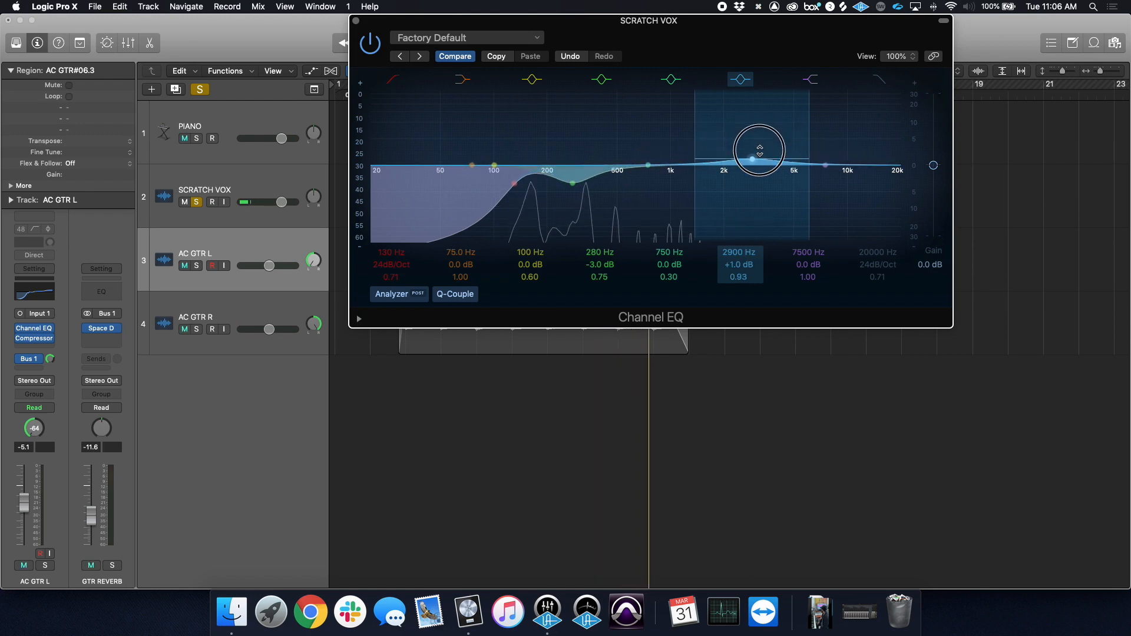
pyautogui.moveTo(825, 165); pyautogui.dragTo(827, 161)
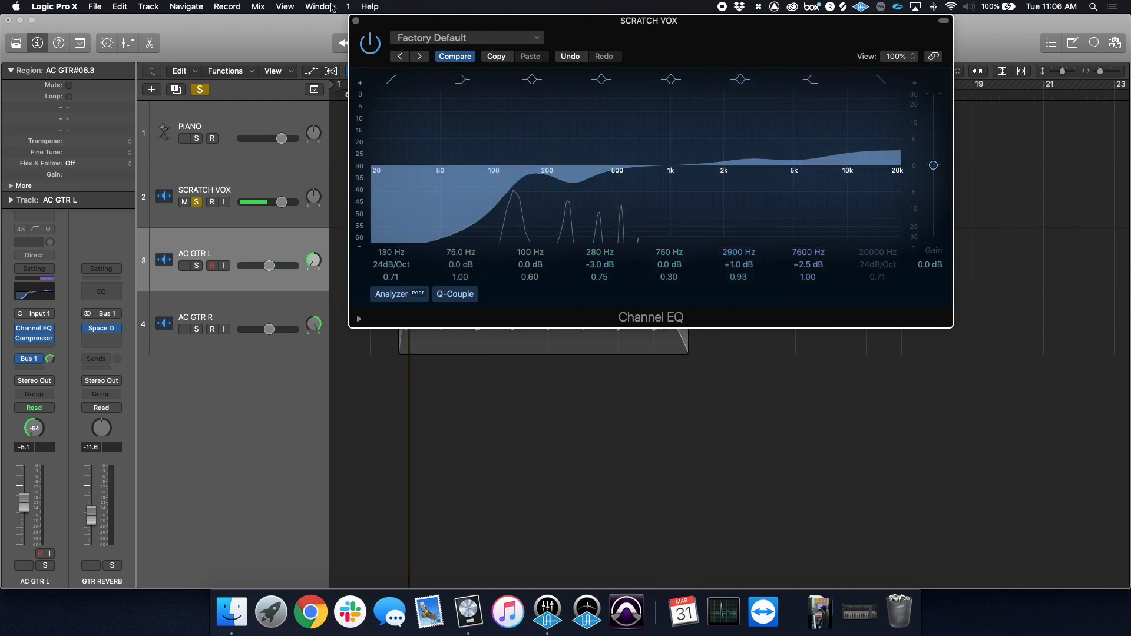
pyautogui.click(355, 21)
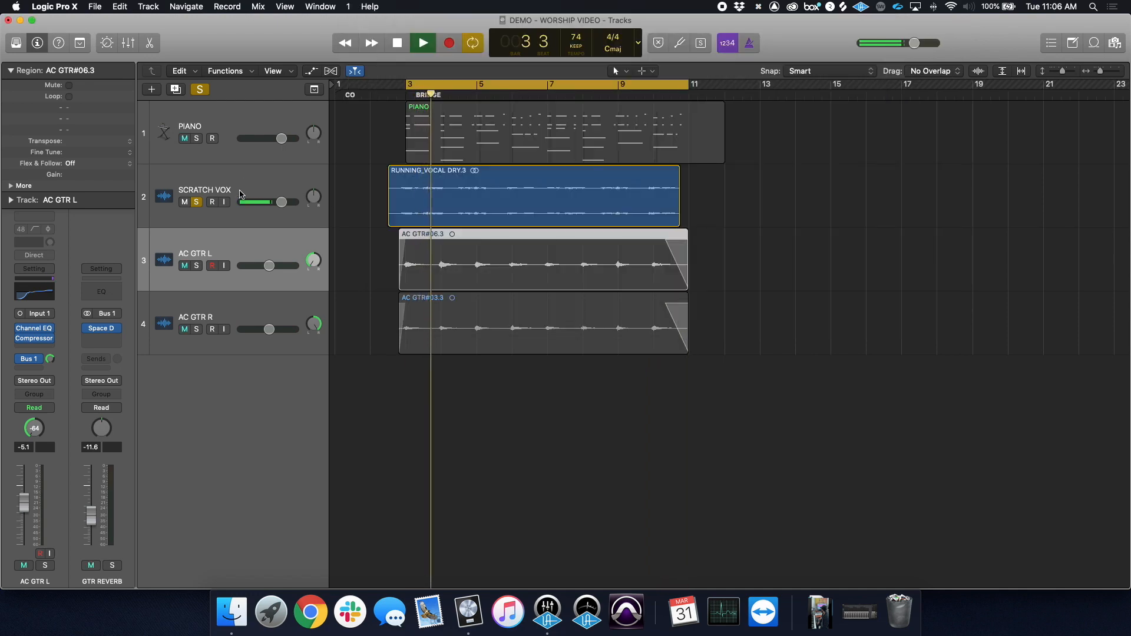
pyautogui.press('space')
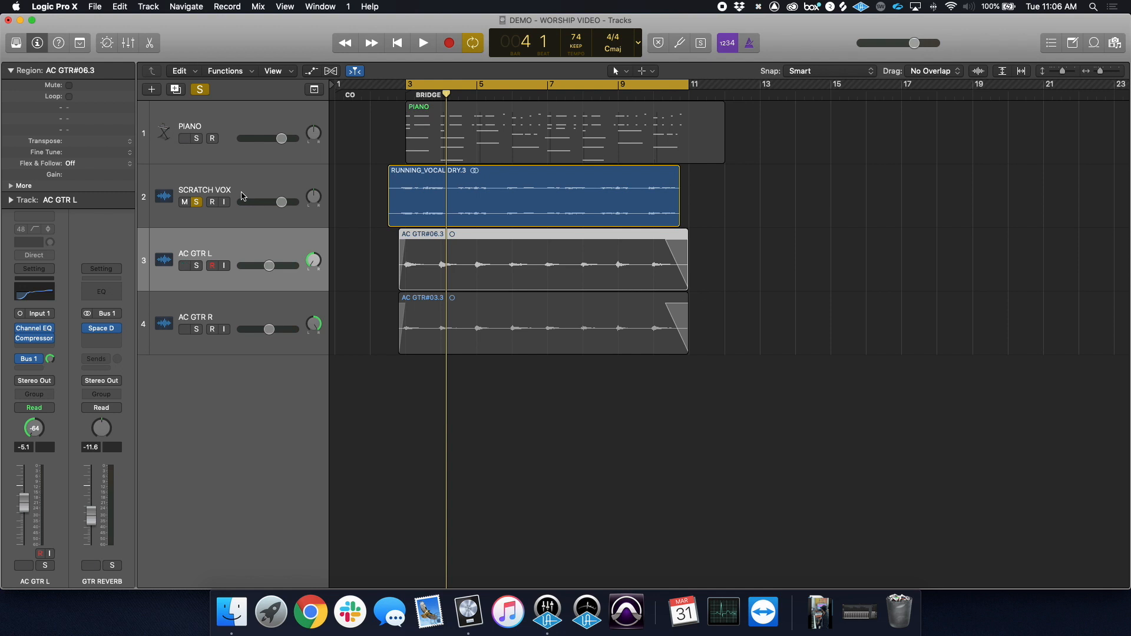
# Step: Insert a mono Compressor after the Channel EQ on SCRATCH VOX and set its model to Studio FET
pyautogui.moveTo(37, 342)
pyautogui.click(229, 176)
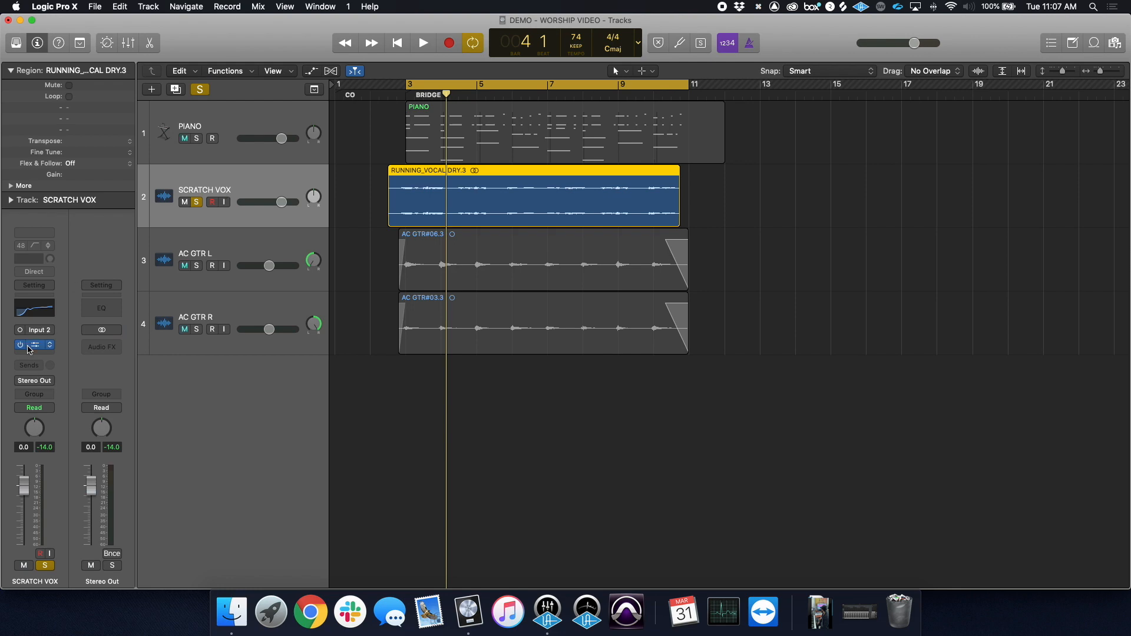
pyautogui.click(30, 350)
pyautogui.moveTo(46, 410)
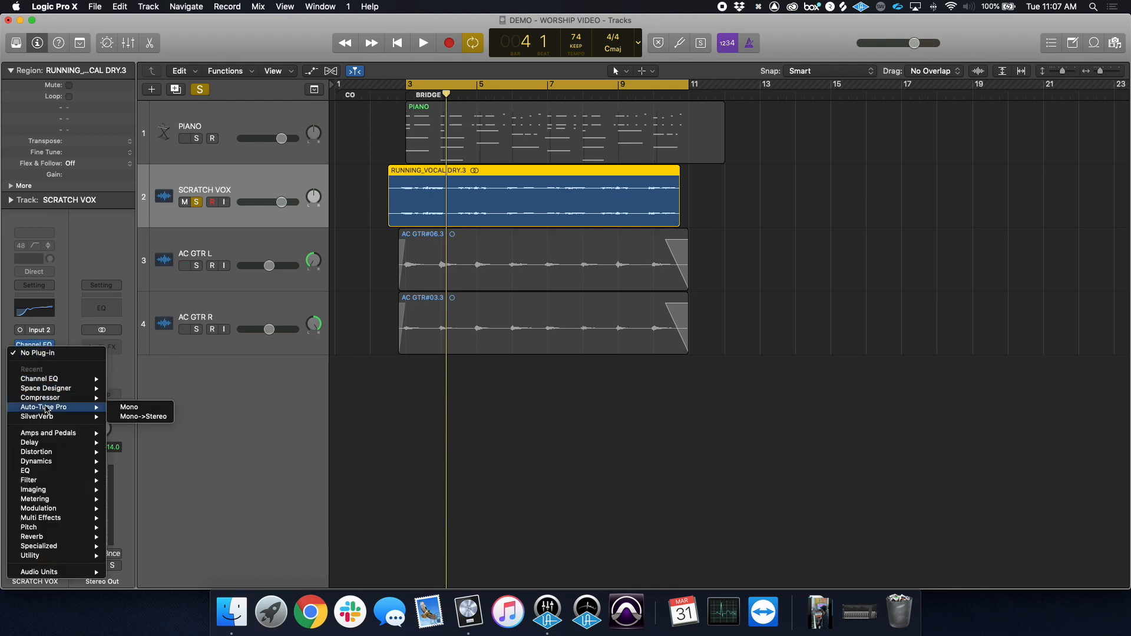
pyautogui.click(129, 398)
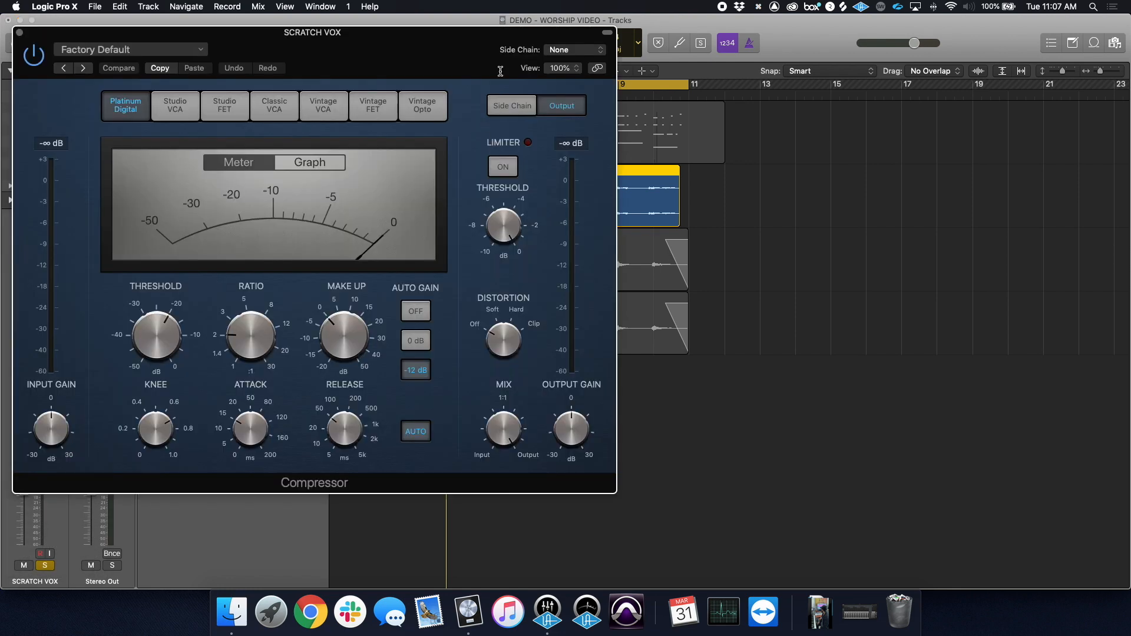
pyautogui.moveTo(424, 32); pyautogui.dragTo(856, 33)
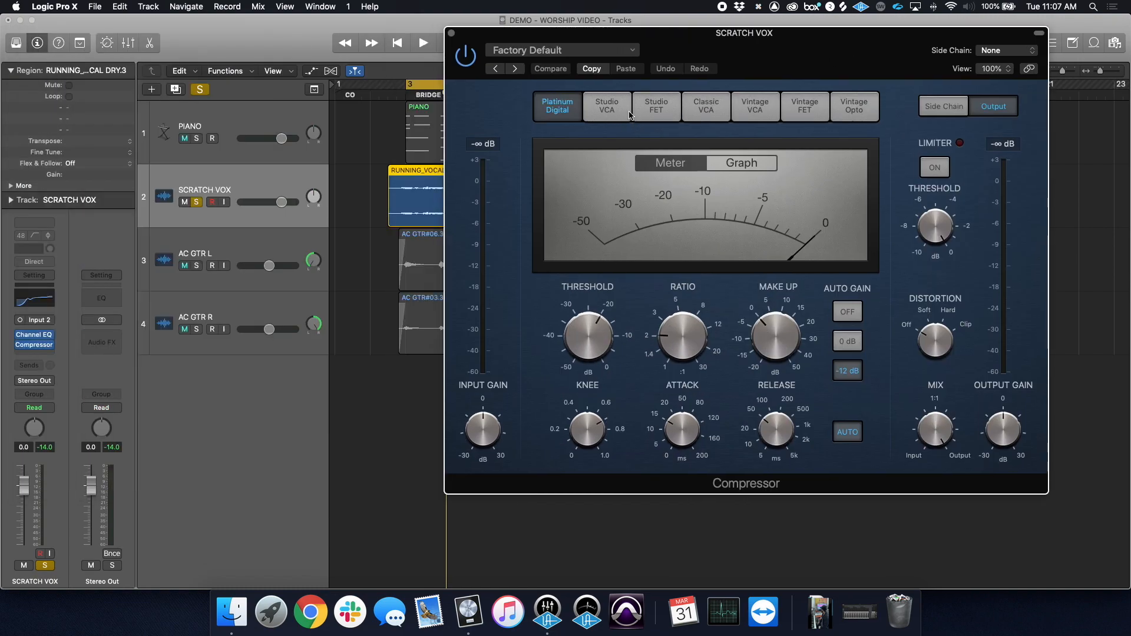
pyautogui.click(653, 117)
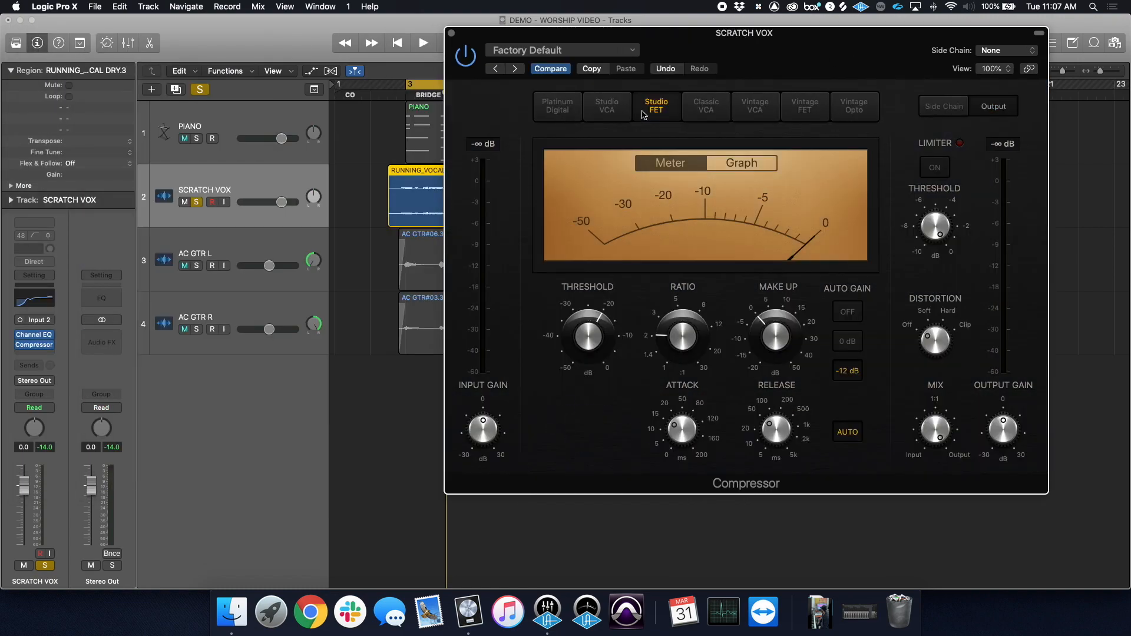
pyautogui.moveTo(765, 61); pyautogui.dragTo(847, 49)
# Step: While the vocal plays, raise the compressor's ratio slightly and set its threshold to -34.5 dB
pyautogui.press('space')
pyautogui.moveTo(751, 325); pyautogui.dragTo(750, 314)
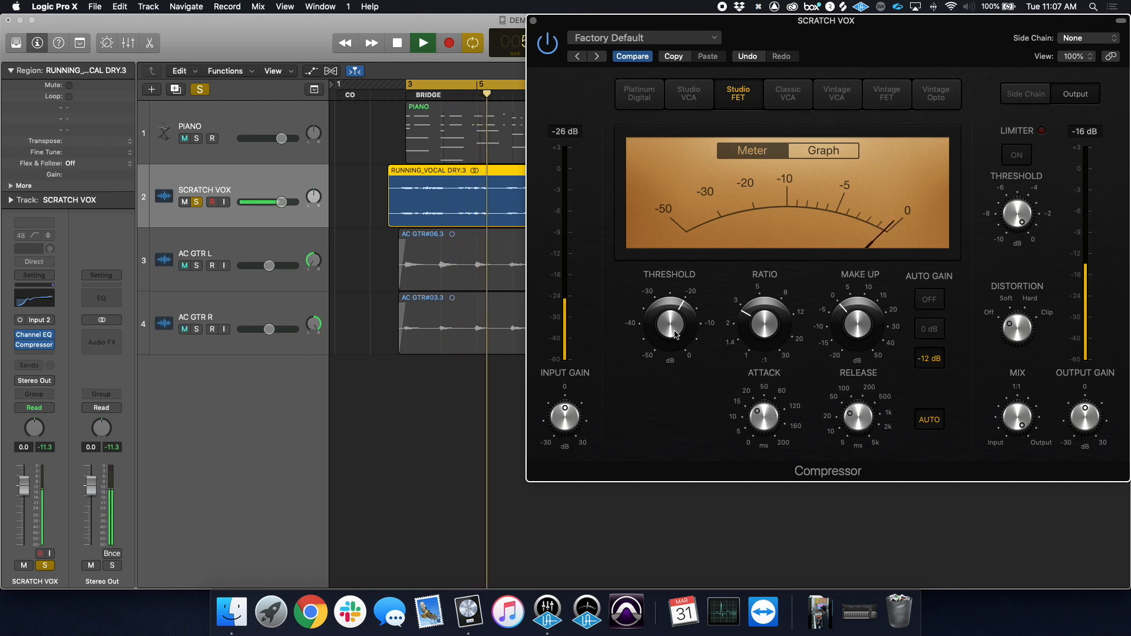
pyautogui.moveTo(669, 324)
pyautogui.mouseDown()
pyautogui.moveTo(670, 353)
pyautogui.moveTo(668, 325)
pyautogui.mouseUp()
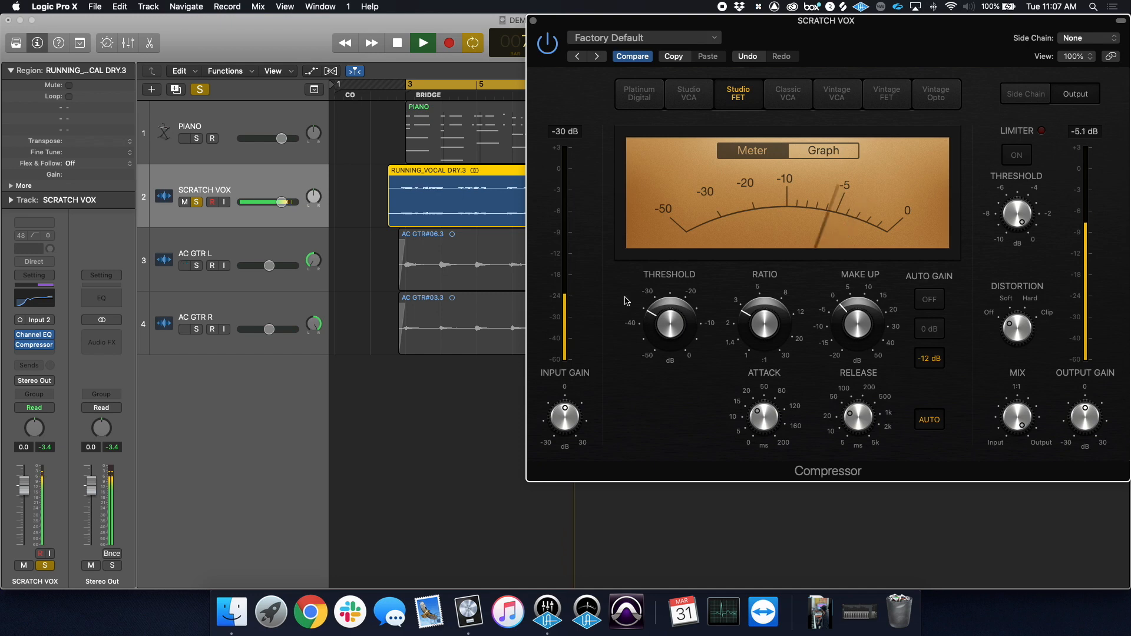
pyautogui.moveTo(701, 334)
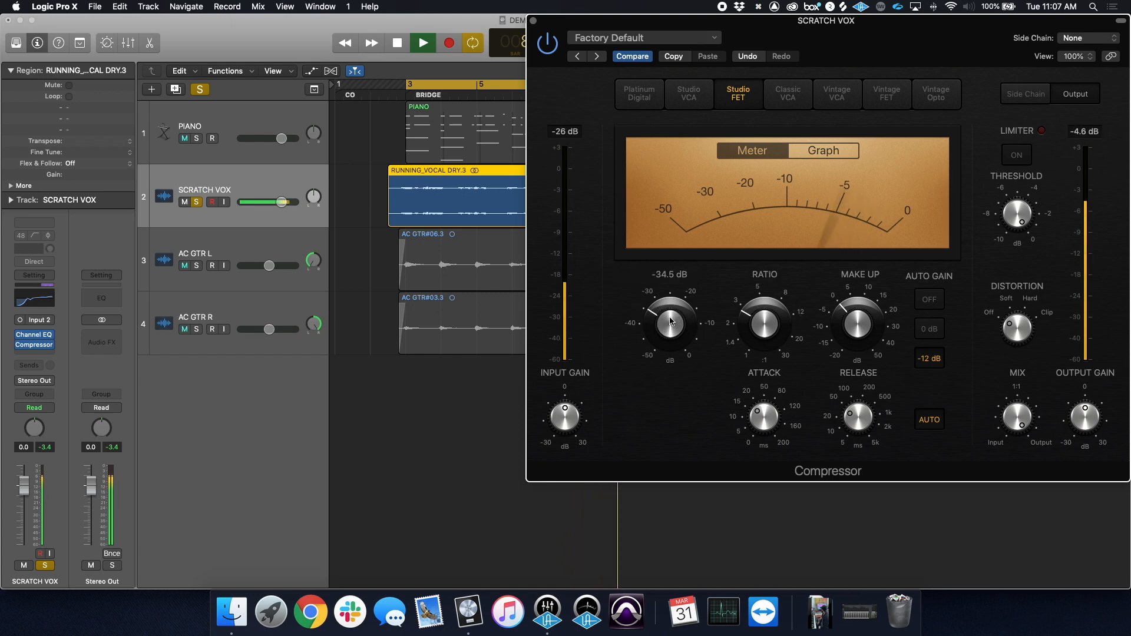
pyautogui.press('space')
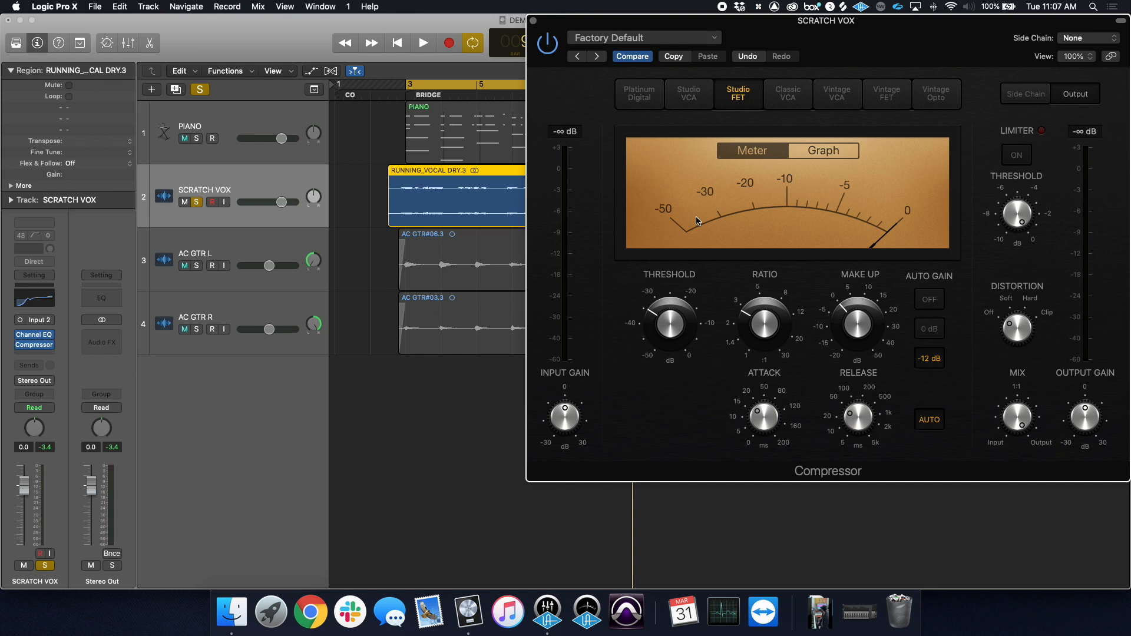
# Step: Lower the SCRATCH VOX track volume to -6.8 dB during playback, then stop
pyautogui.press('space')
pyautogui.moveTo(281, 202)
pyautogui.mouseDown()
pyautogui.moveTo(251, 219)
pyautogui.moveTo(267, 202)
pyautogui.mouseUp()
pyautogui.moveTo(628, 38); pyautogui.dragTo(610, 39)
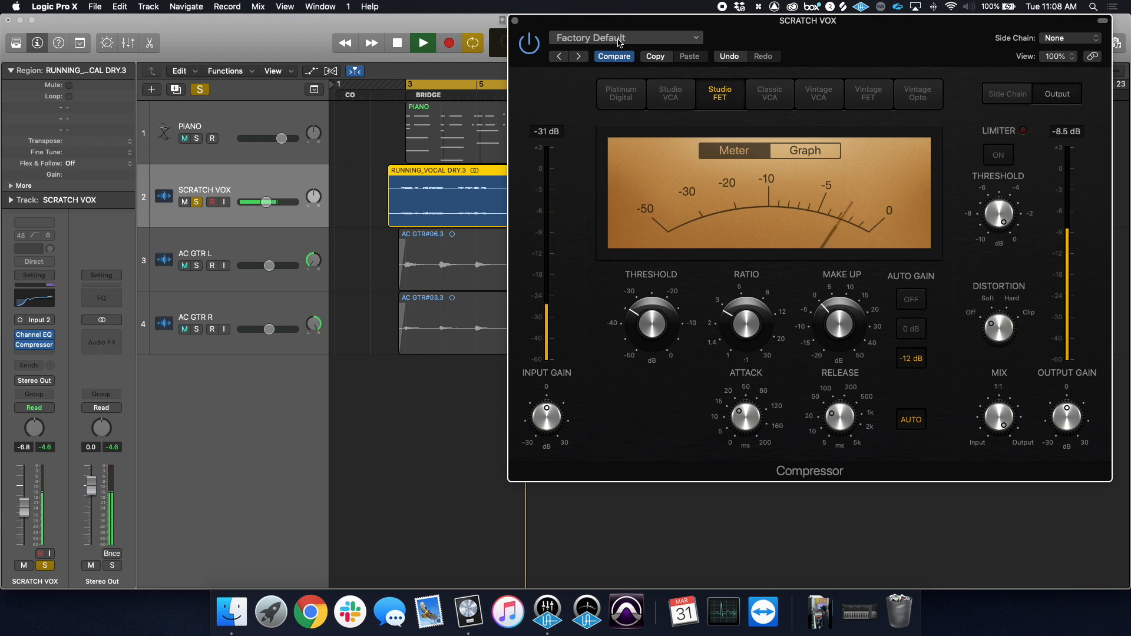
pyautogui.press('space')
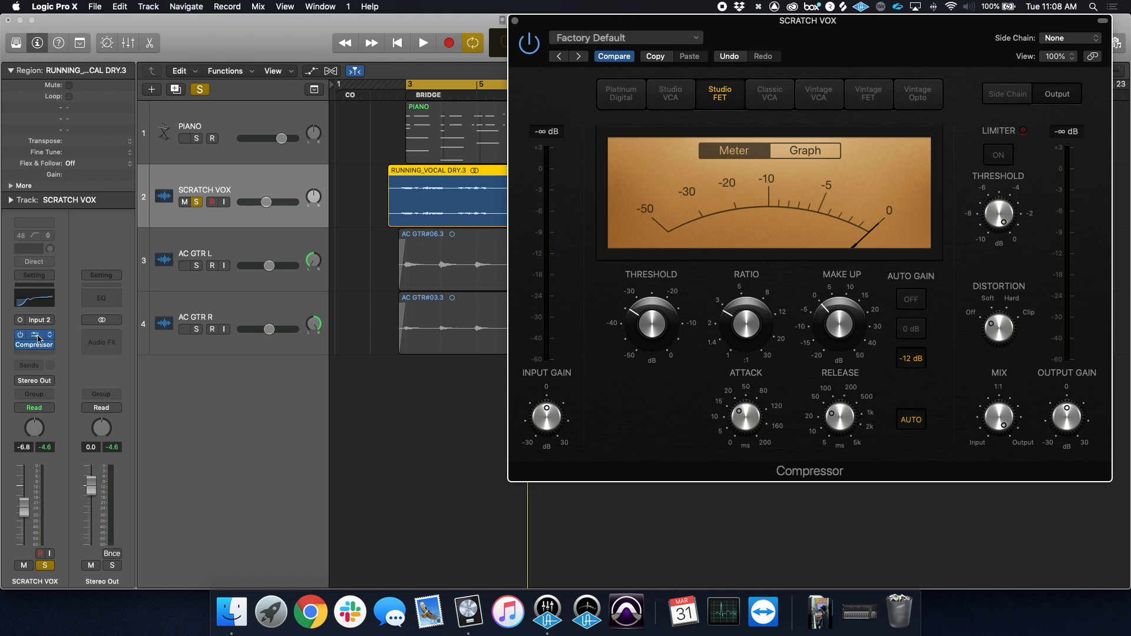
# Step: Duplicate the SCRATCH VOX compressor into the next insert slot, open the copy and start playback
pyautogui.moveTo(36, 345); pyautogui.dragTo(35, 355)
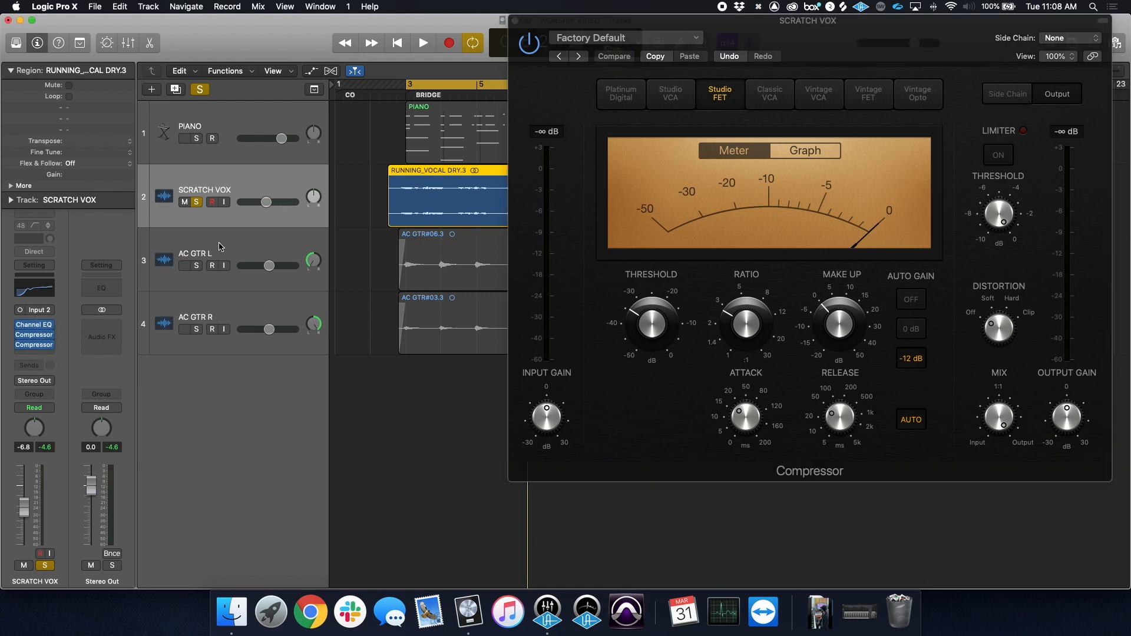
pyautogui.click(39, 345)
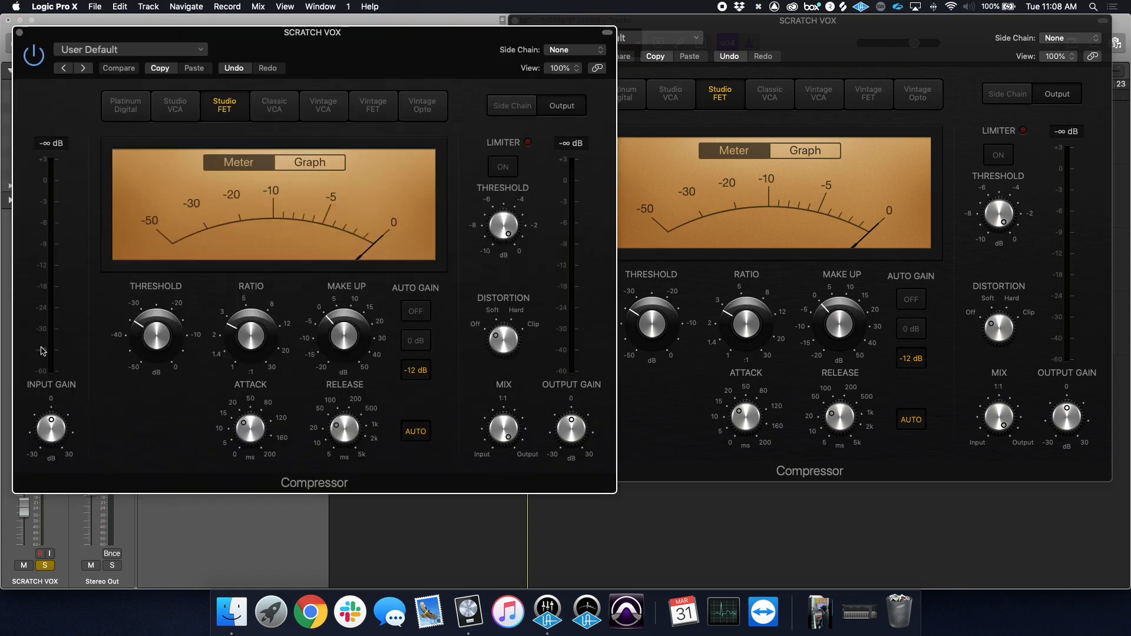
pyautogui.press('space')
pyautogui.moveTo(316, 46); pyautogui.dragTo(851, 76)
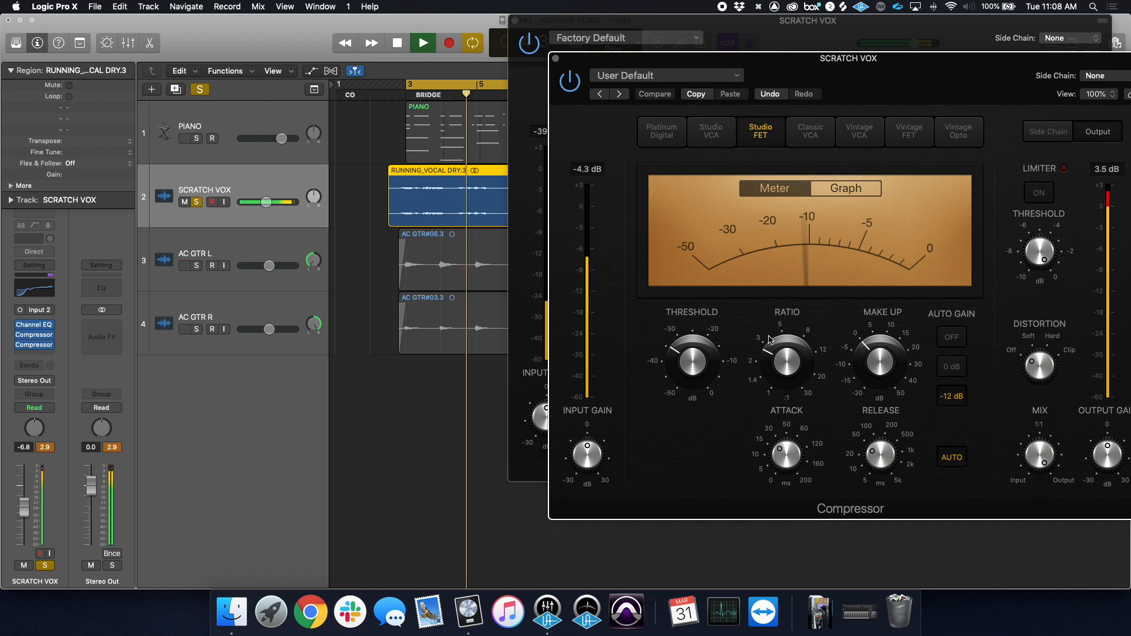
# Step: Set the threshold of the second SCRATCH VOX compressor to -14.0 dB and play the vocal back to check it
pyautogui.press('space')
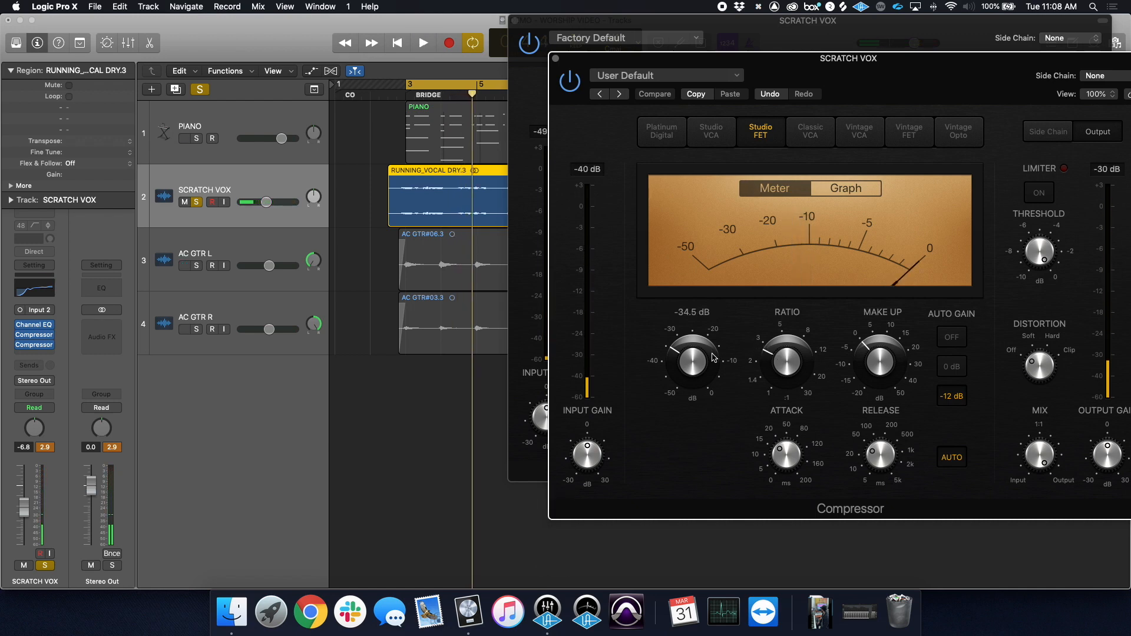
pyautogui.click(39, 349)
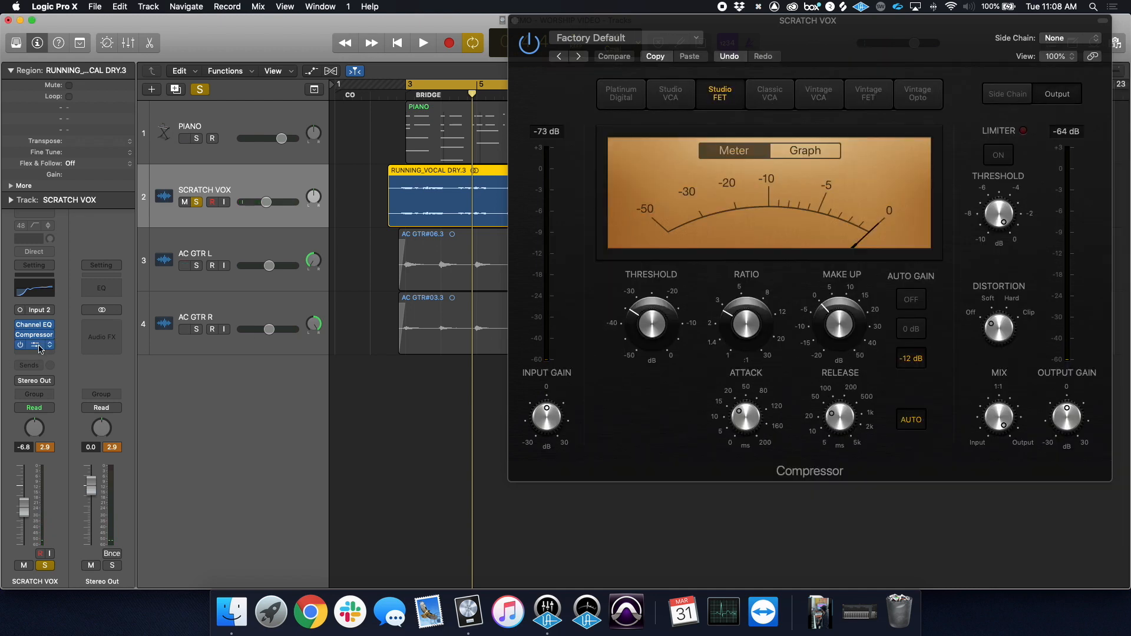
pyautogui.click(34, 346)
pyautogui.moveTo(660, 377); pyautogui.dragTo(706, 368)
pyautogui.press('space')
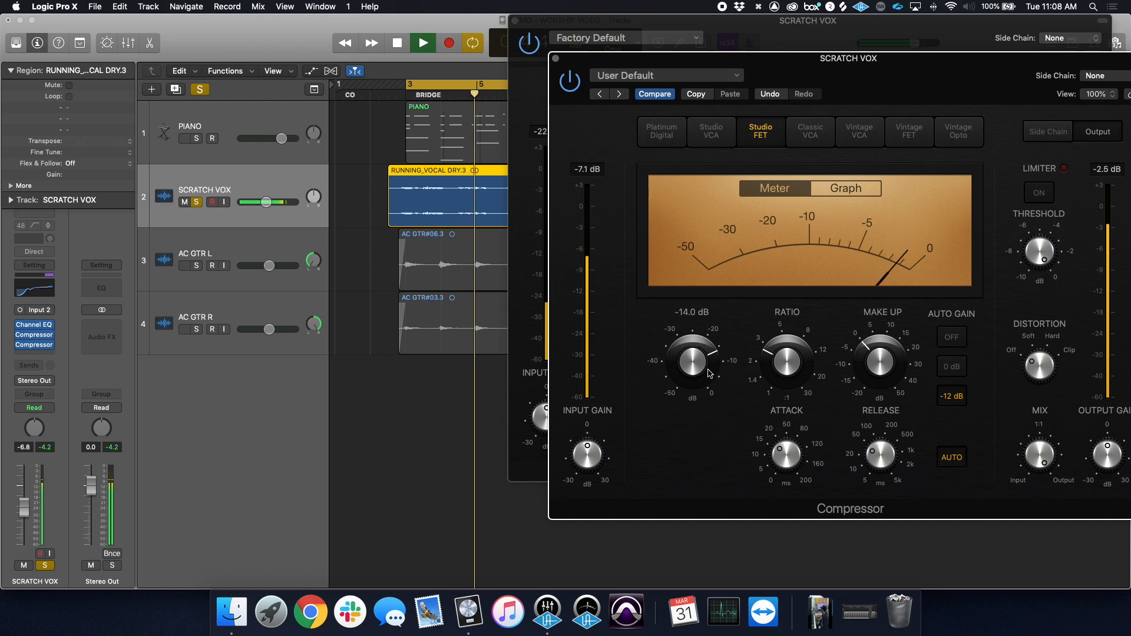
pyautogui.press('space')
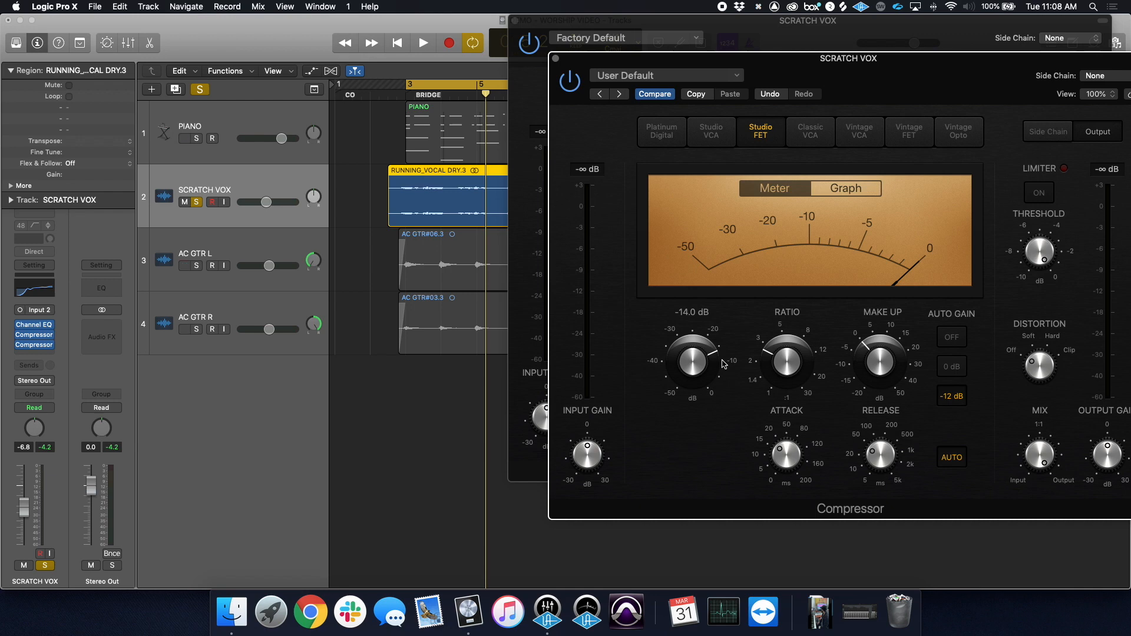
# Step: Close both compressor windows, audition the soloed vocal, then take SCRATCH VOX out of solo and play the full mix
pyautogui.click(514, 21)
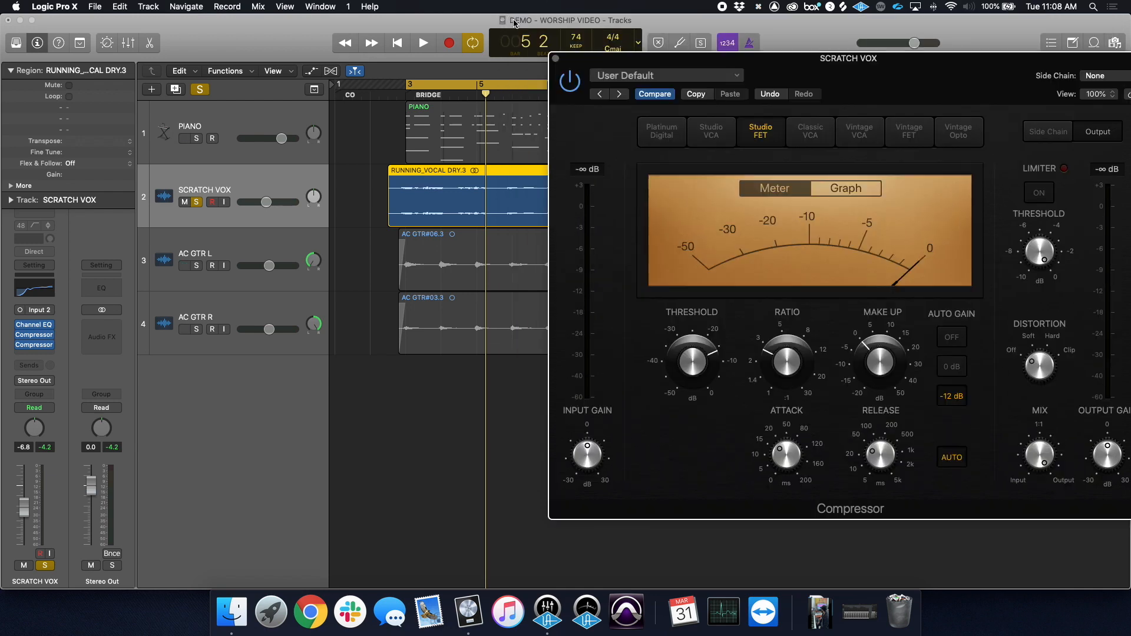
pyautogui.click(555, 59)
pyautogui.press('space')
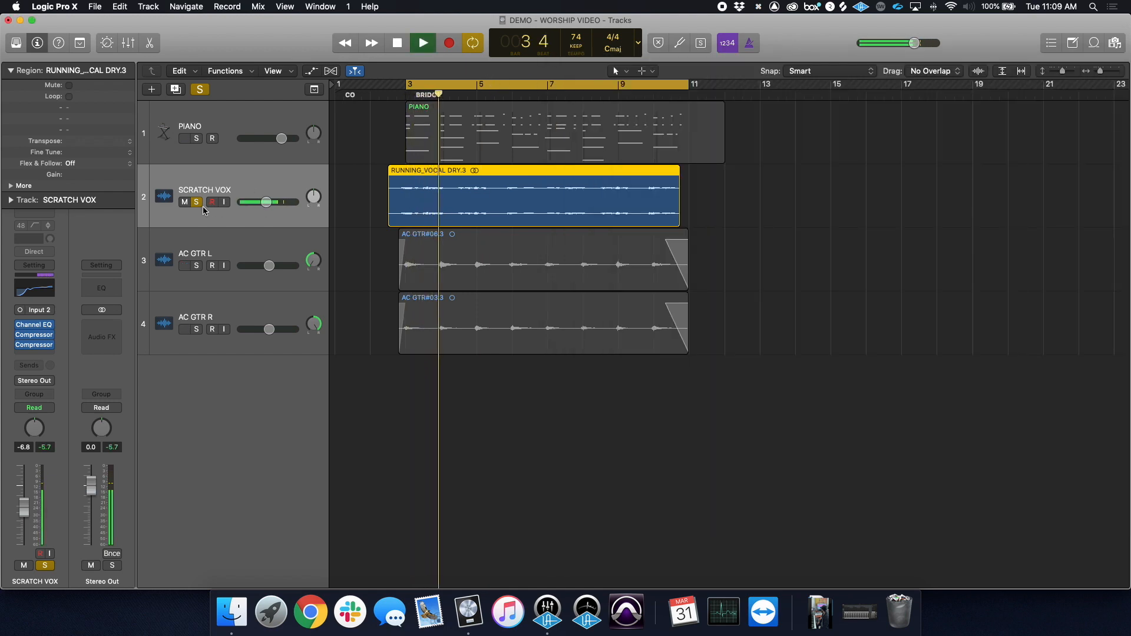
pyautogui.press('space')
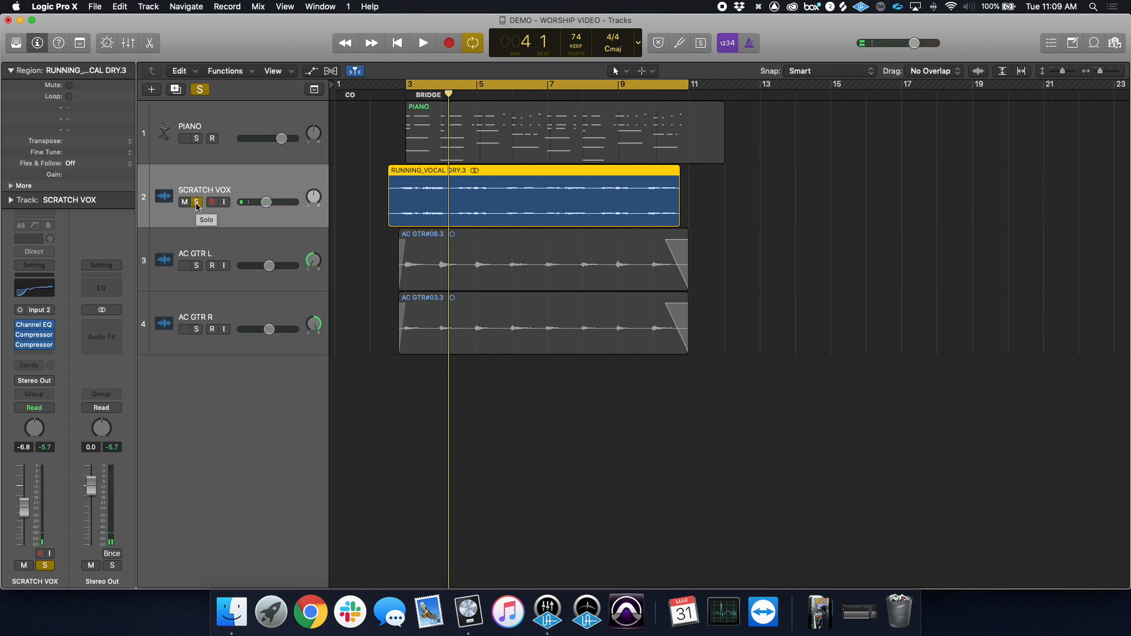
pyautogui.click(196, 202)
pyautogui.press('space')
pyautogui.click(266, 202)
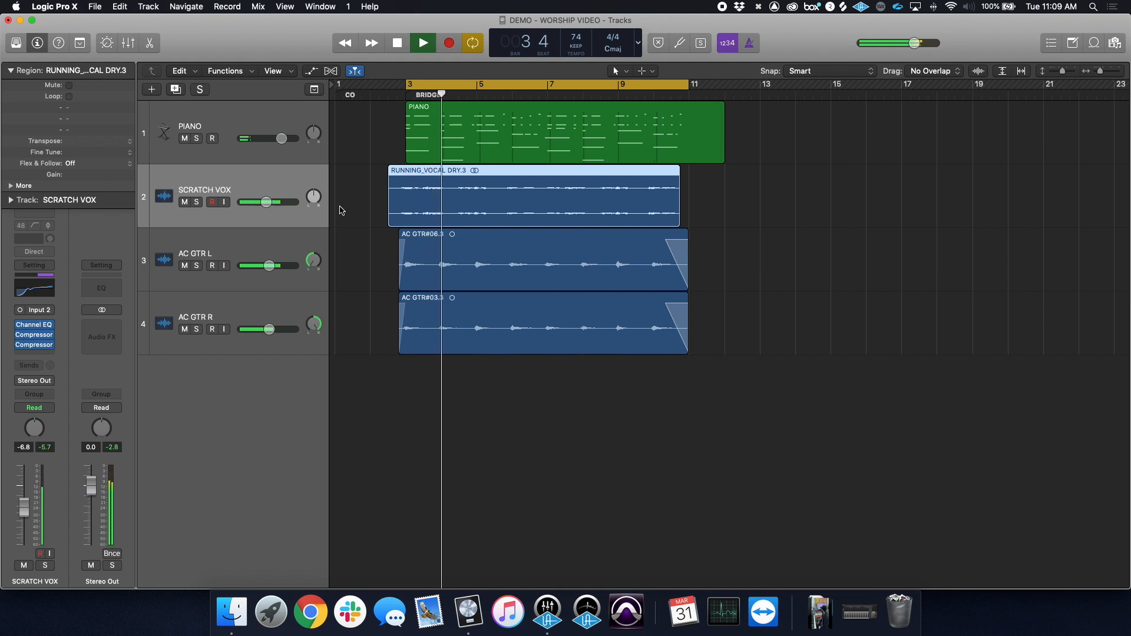
# Step: During playback, lower AC GTR L and AC GTR R together to -12.6 dB and set PIANO to +0.7 dB, then stop
pyautogui.scroll(-2, 399, 119)
pyautogui.scroll(1, 400, 119)
pyautogui.click(277, 241)
pyautogui.keyDown('shift'); pyautogui.click(275, 304); pyautogui.keyUp('shift')
pyautogui.click(265, 321)
pyautogui.moveTo(269, 317)
pyautogui.mouseDown()
pyautogui.moveTo(254, 318)
pyautogui.moveTo(265, 319)
pyautogui.mouseUp()
pyautogui.moveTo(282, 137); pyautogui.dragTo(283, 137)
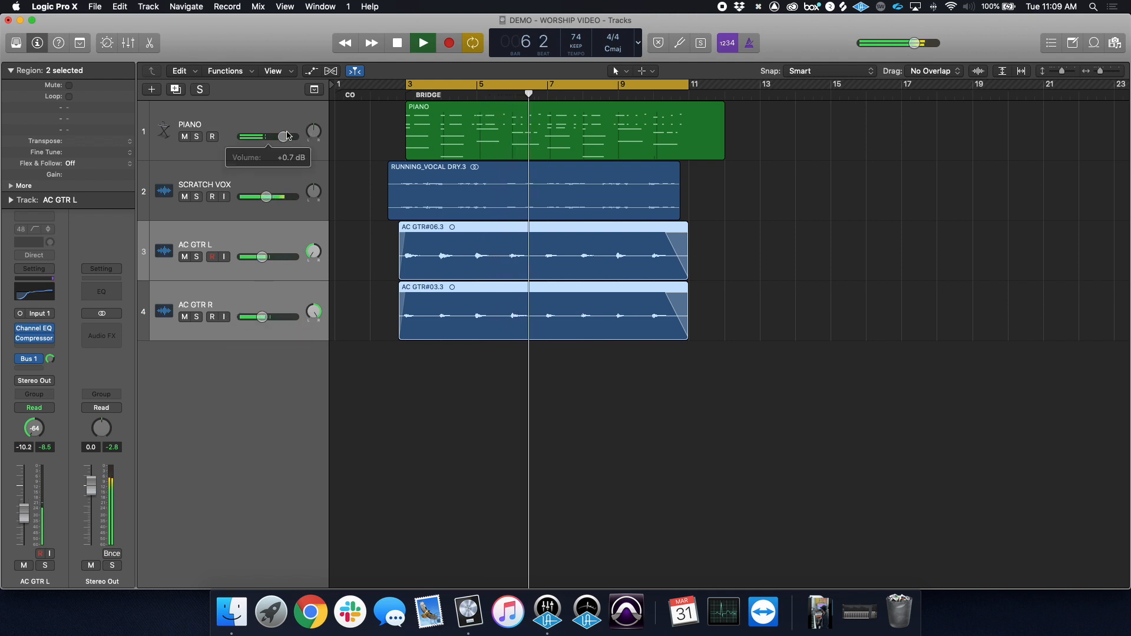
pyautogui.moveTo(261, 317); pyautogui.dragTo(259, 320)
pyautogui.press('space')
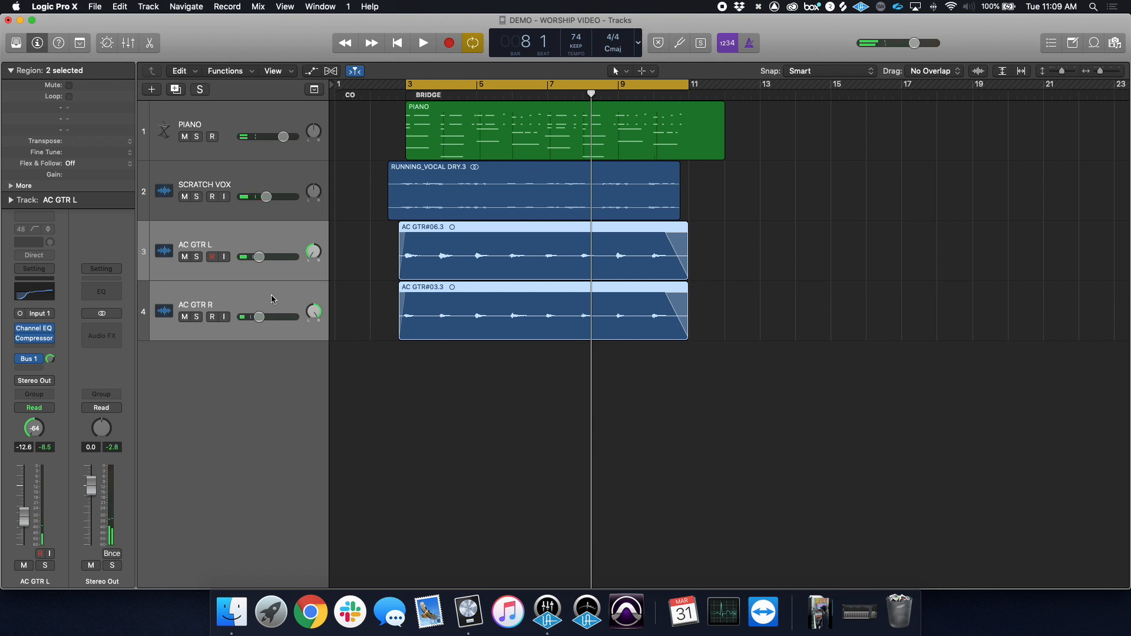
# Step: Insert a stereo Compressor between the Channel EQ and Space Designer on PIANO and set its model to Studio FET
pyautogui.click(225, 128)
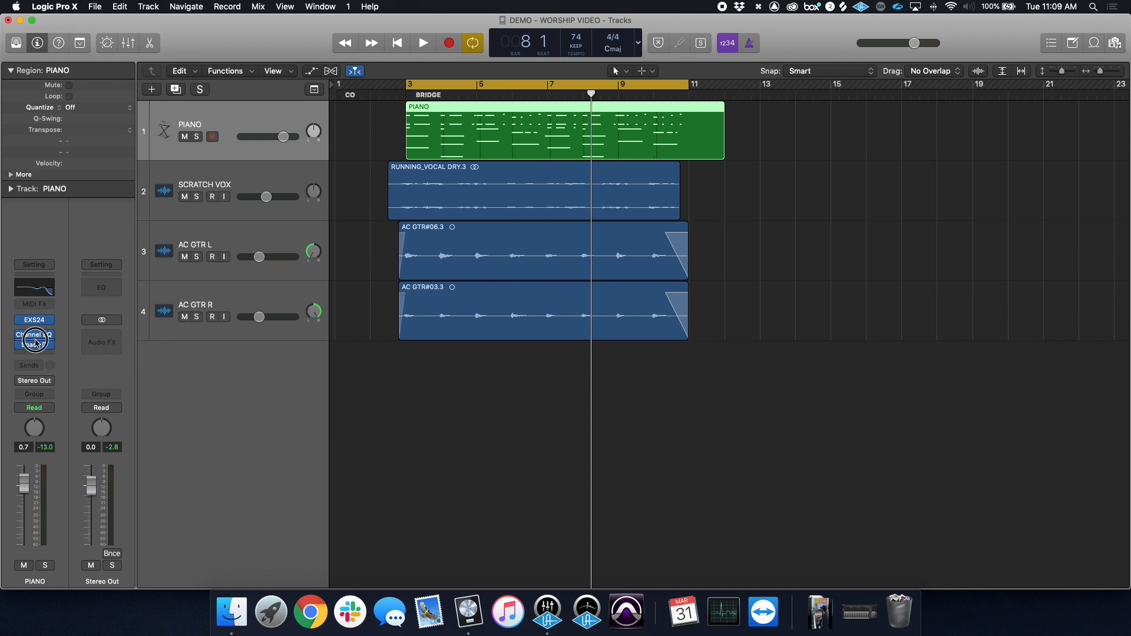
pyautogui.click(36, 340)
pyautogui.moveTo(66, 374)
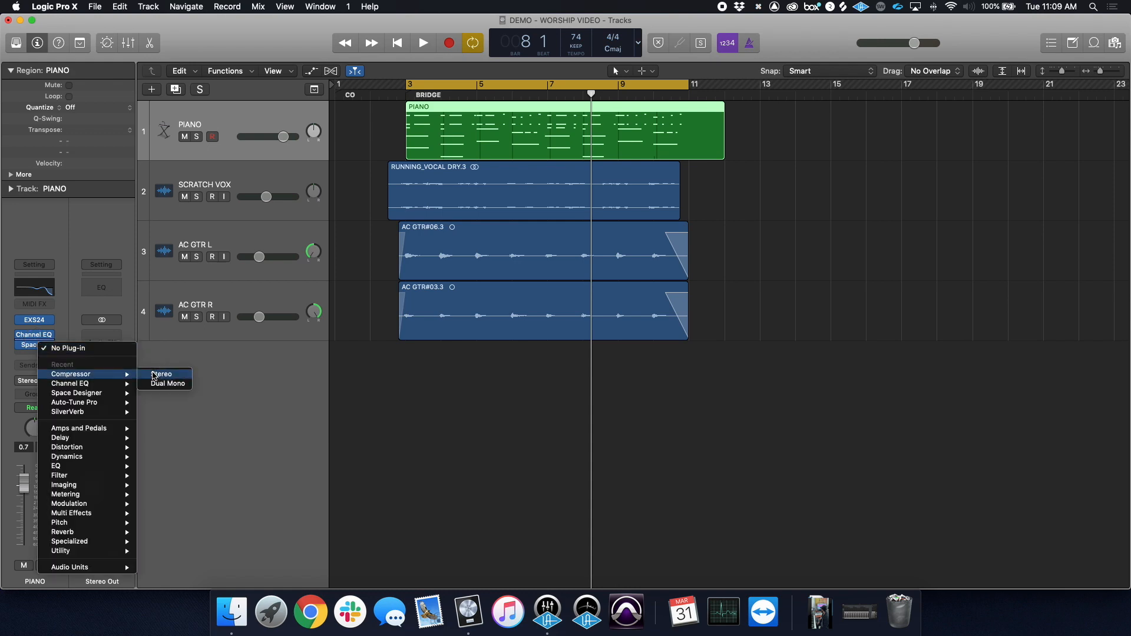
pyautogui.click(156, 376)
pyautogui.moveTo(373, 51); pyautogui.dragTo(886, 92)
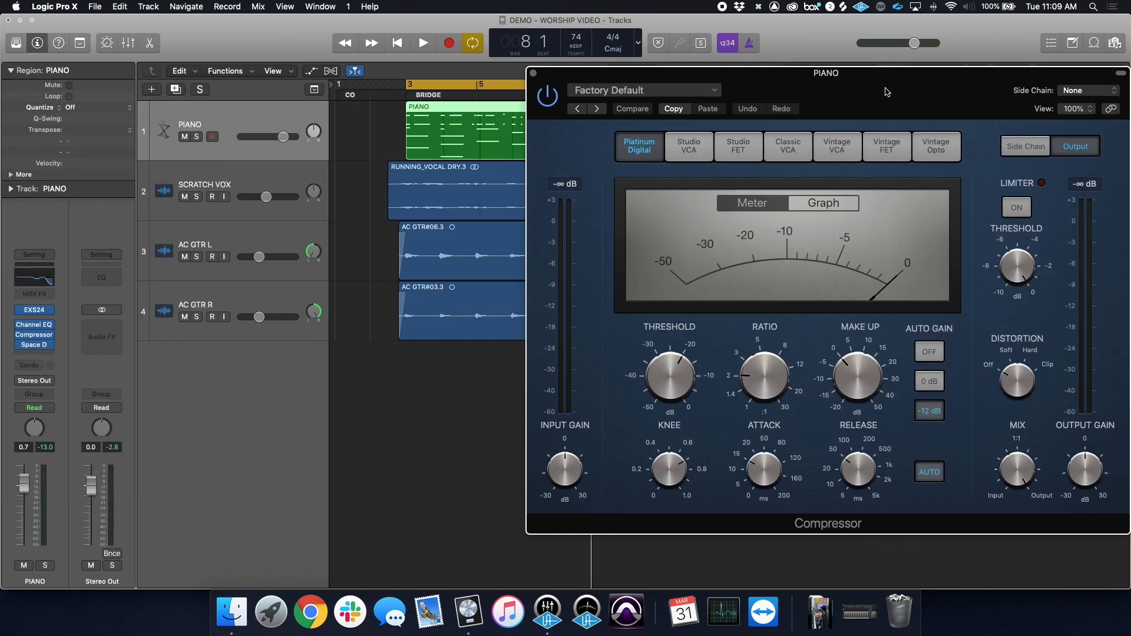
pyautogui.click(747, 153)
pyautogui.moveTo(807, 88); pyautogui.dragTo(859, 49)
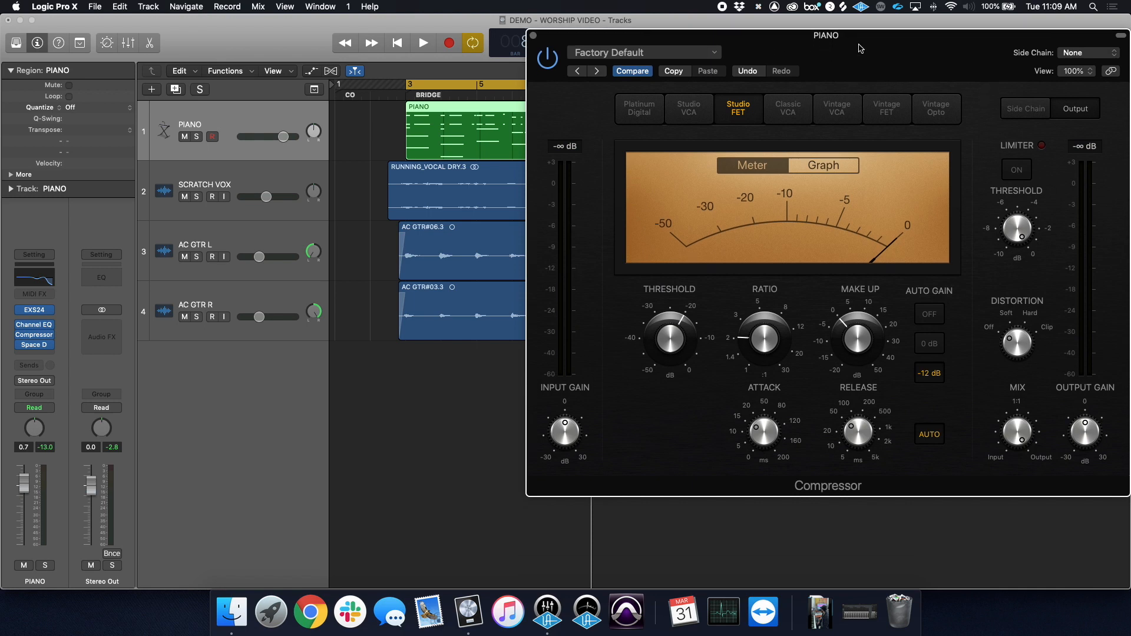
# Step: With PIANO soloed and playing, set the compressor's ratio to 2.5:1 and threshold to -29.5 dB, and adjust its attack and release
pyautogui.press('space')
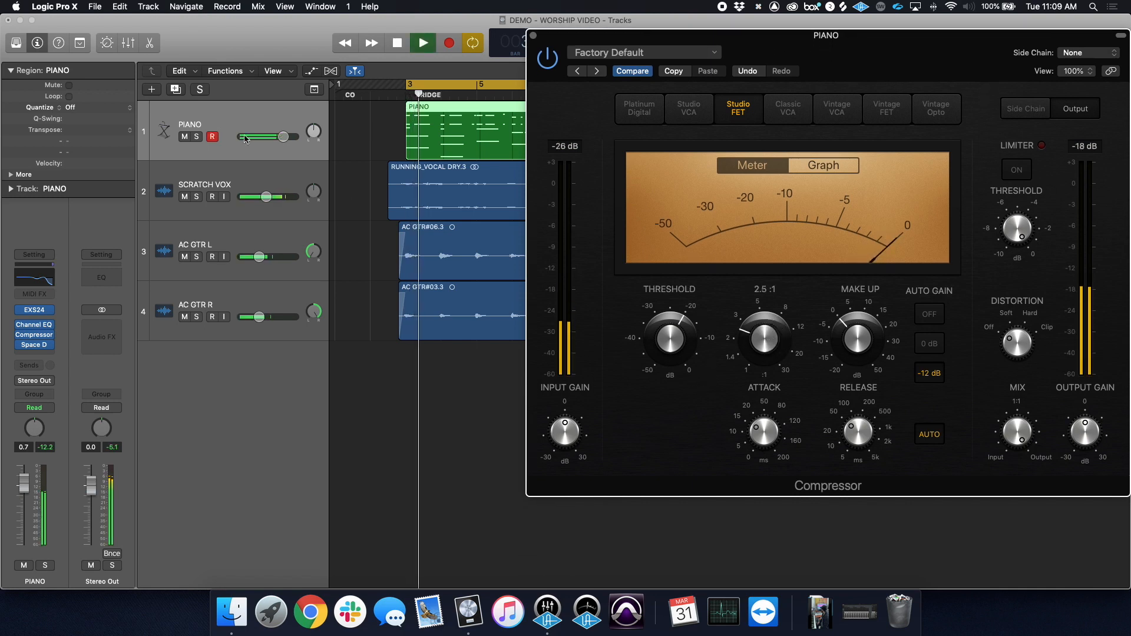
pyautogui.click(197, 136)
pyautogui.moveTo(665, 339); pyautogui.dragTo(671, 356)
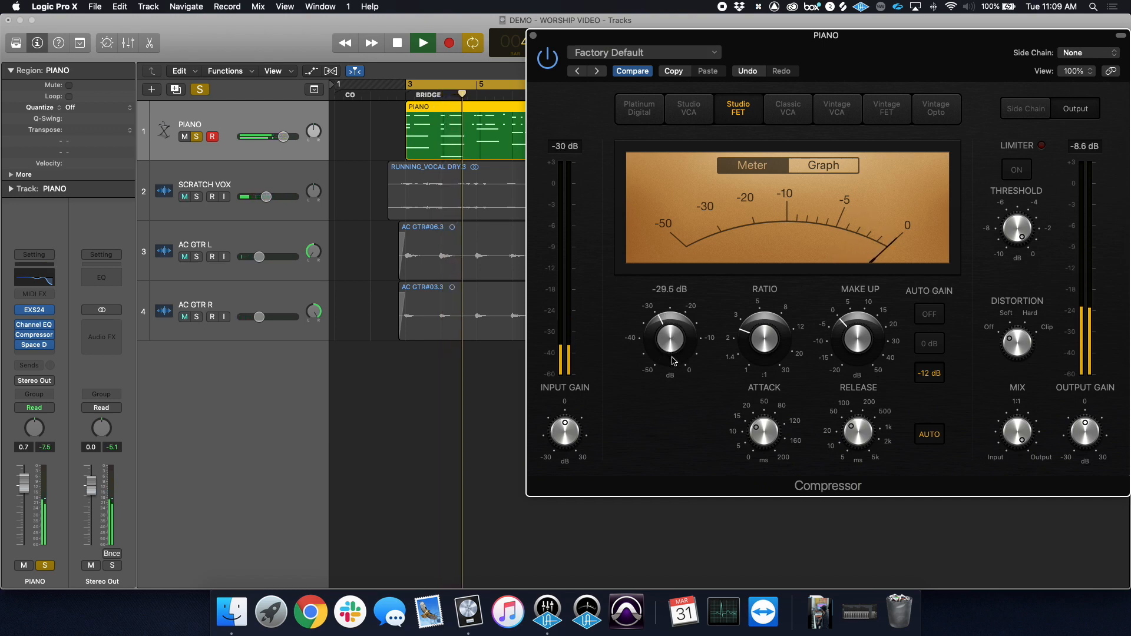
pyautogui.moveTo(758, 443); pyautogui.dragTo(758, 440)
pyautogui.moveTo(855, 439); pyautogui.dragTo(856, 435)
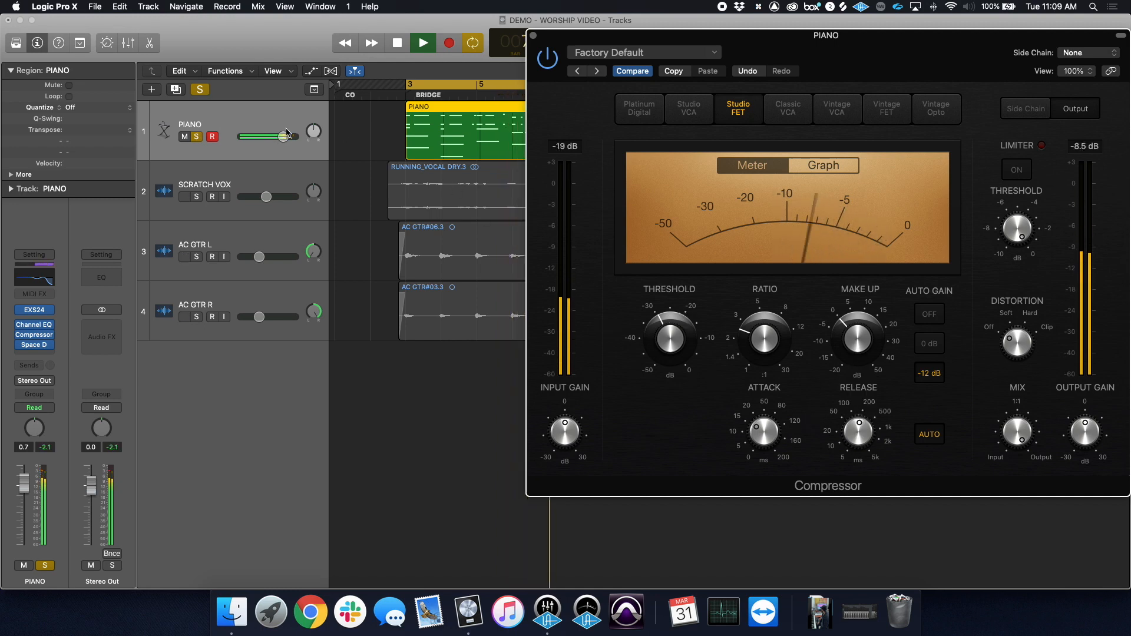
# Step: Close the PIANO compressor, take PIANO out of solo and restart playback of the full mix
pyautogui.click(535, 36)
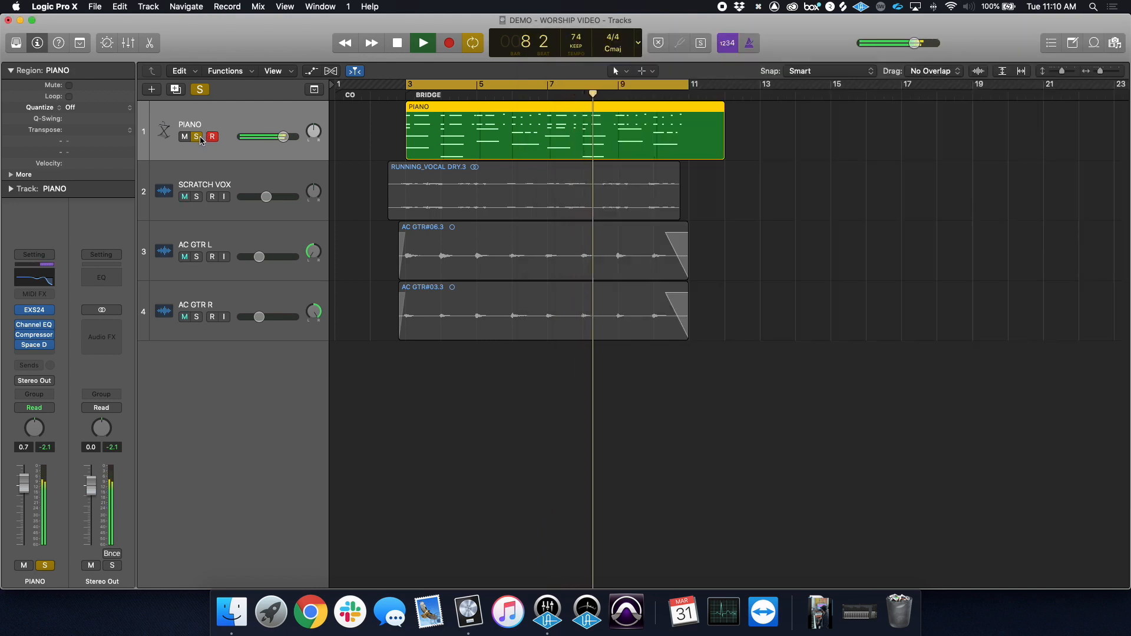
pyautogui.press('space')
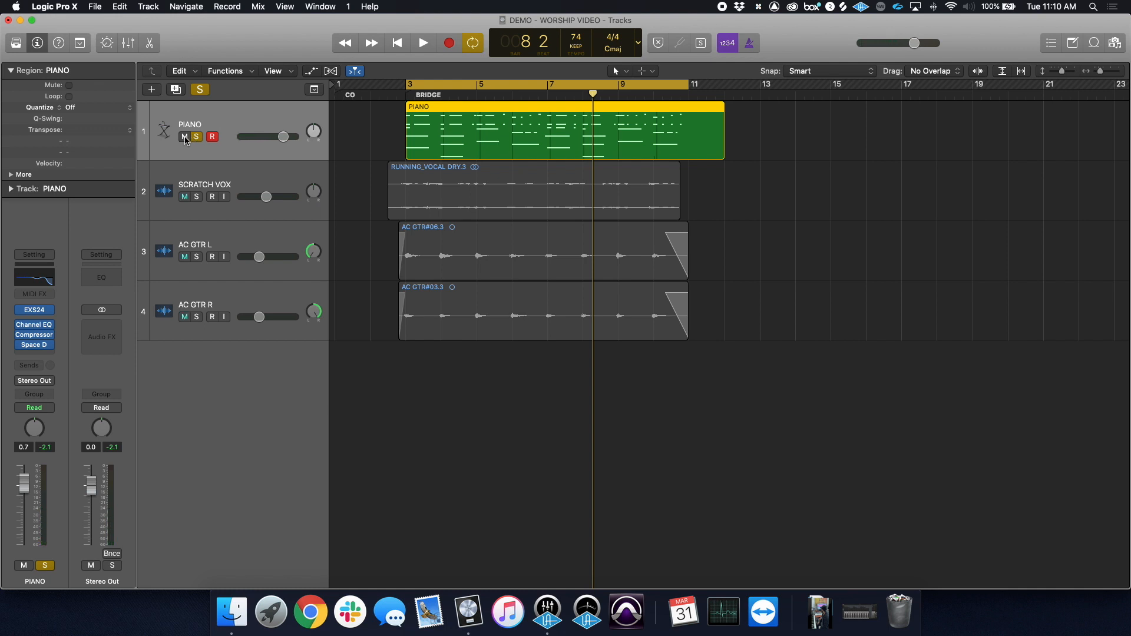
pyautogui.click(195, 136)
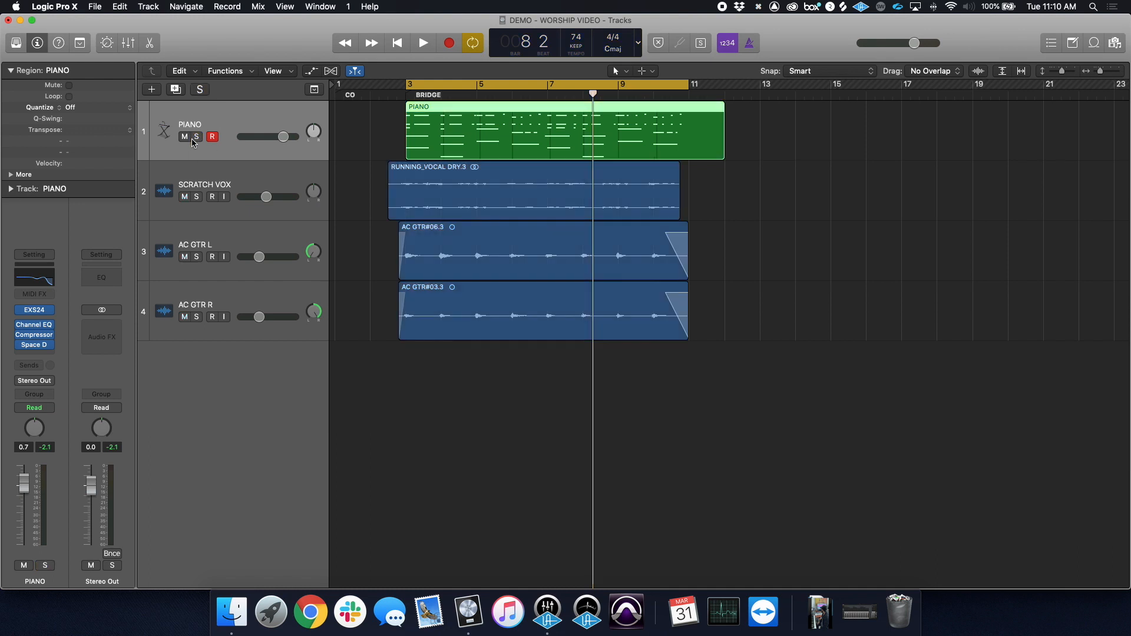
pyautogui.press('space')
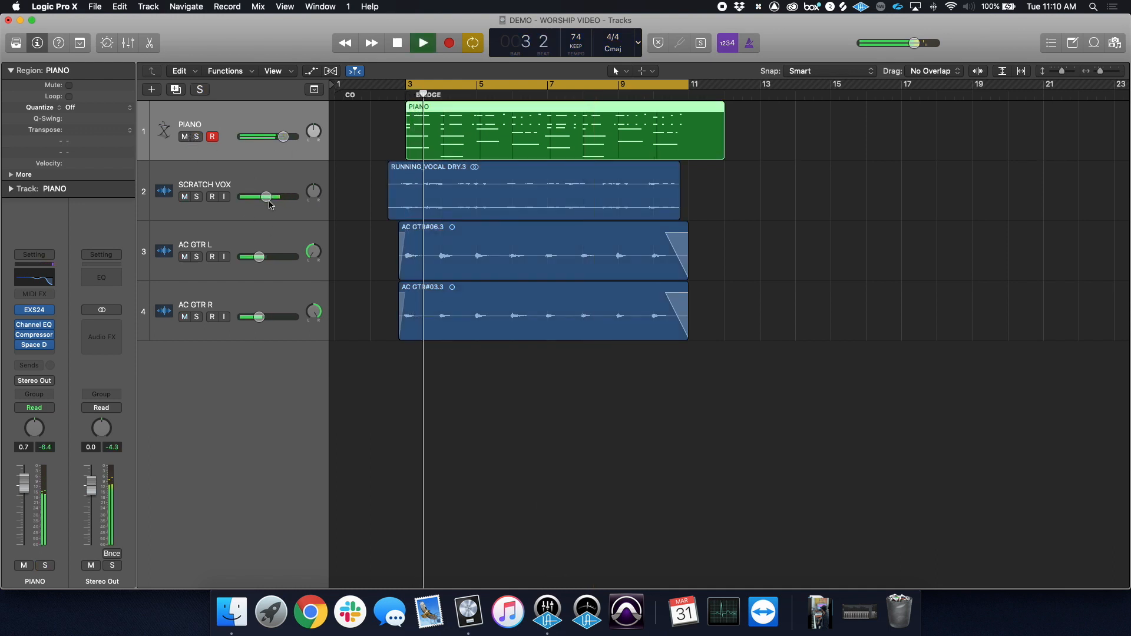
# Step: Lower AC GTR L and AC GTR R together to -16.2 dB while the mix plays
pyautogui.click(252, 245)
pyautogui.keyDown('shift'); pyautogui.click(259, 317); pyautogui.keyUp('shift')
pyautogui.moveTo(259, 317); pyautogui.dragTo(255, 314)
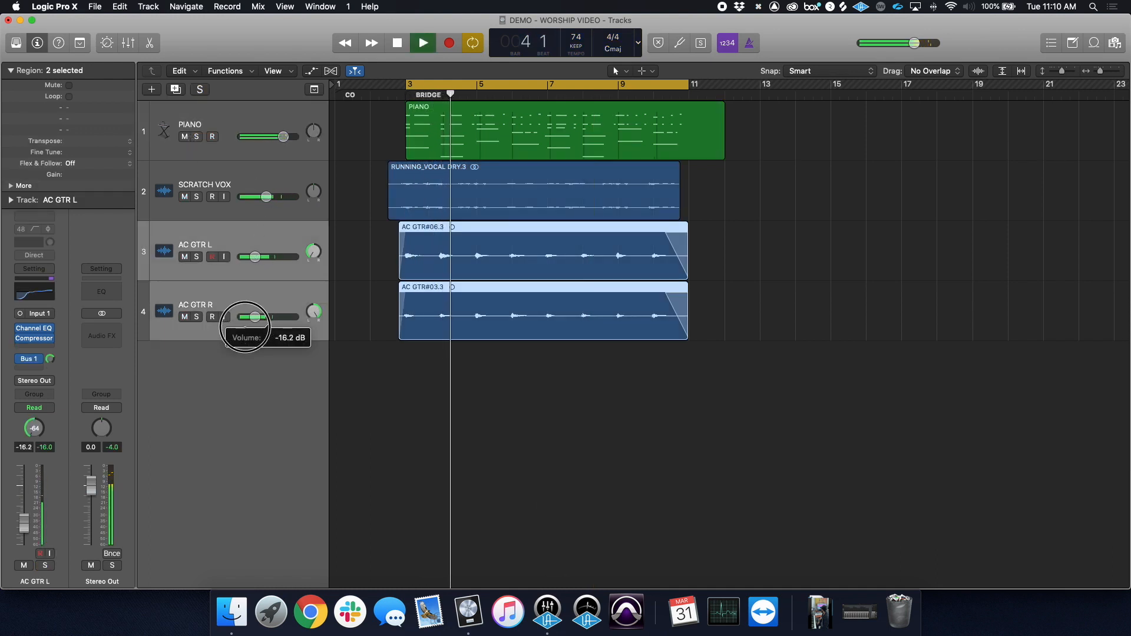
pyautogui.doubleClick(254, 257)
pyautogui.click(259, 229)
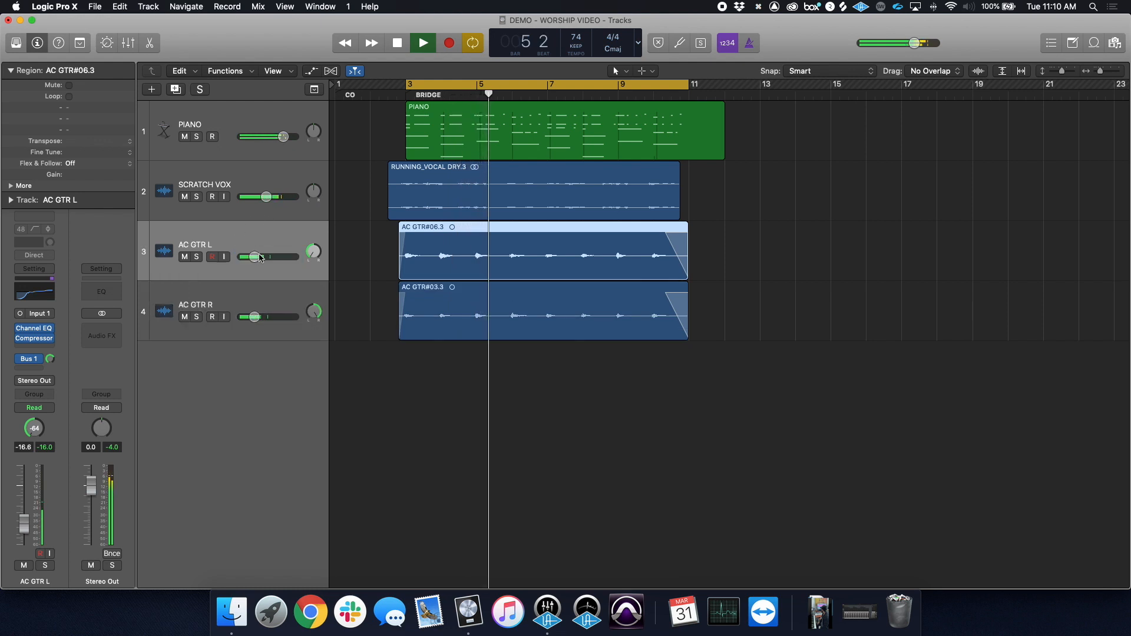
pyautogui.keyDown('shift'); pyautogui.click(261, 297); pyautogui.keyUp('shift')
pyautogui.moveTo(255, 317); pyautogui.dragTo(255, 313)
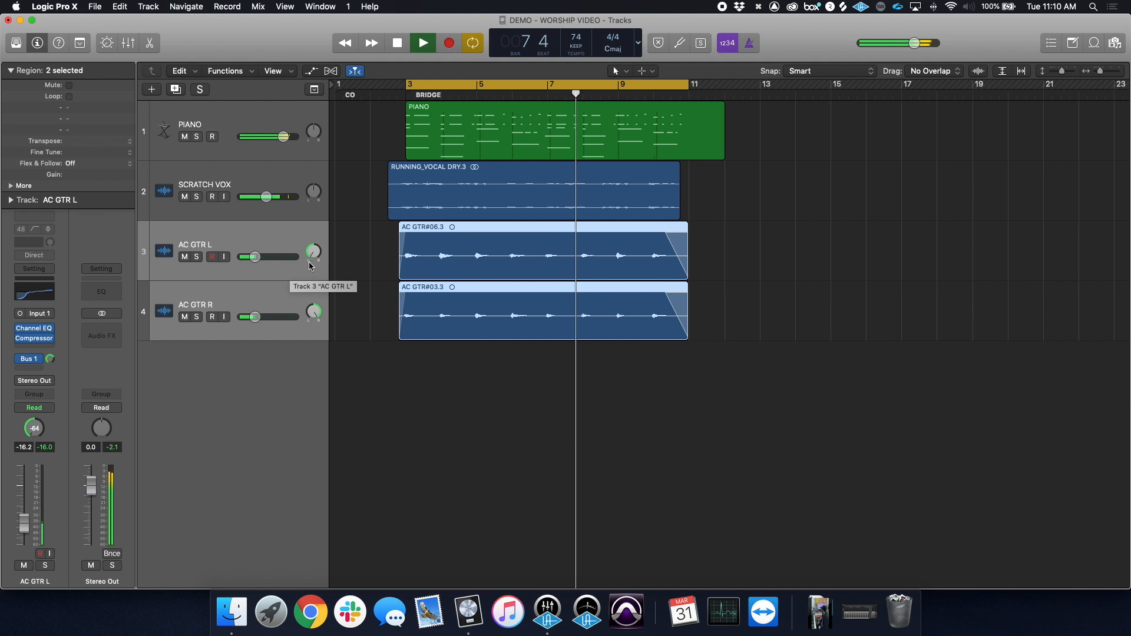
# Step: Stop playback, select all four tracks and lower their Mixer faders together until PIANO is at about -3 dB
pyautogui.keyDown('shift'); pyautogui.click(285, 121); pyautogui.keyUp('shift')
pyautogui.press('space')
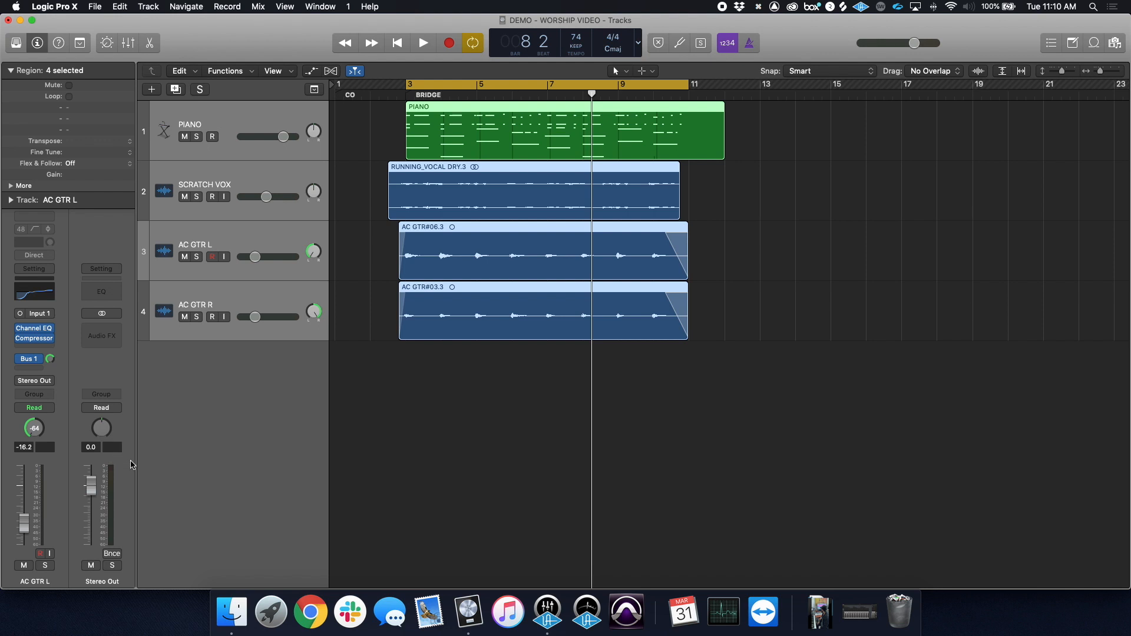
pyautogui.press('super+grave')
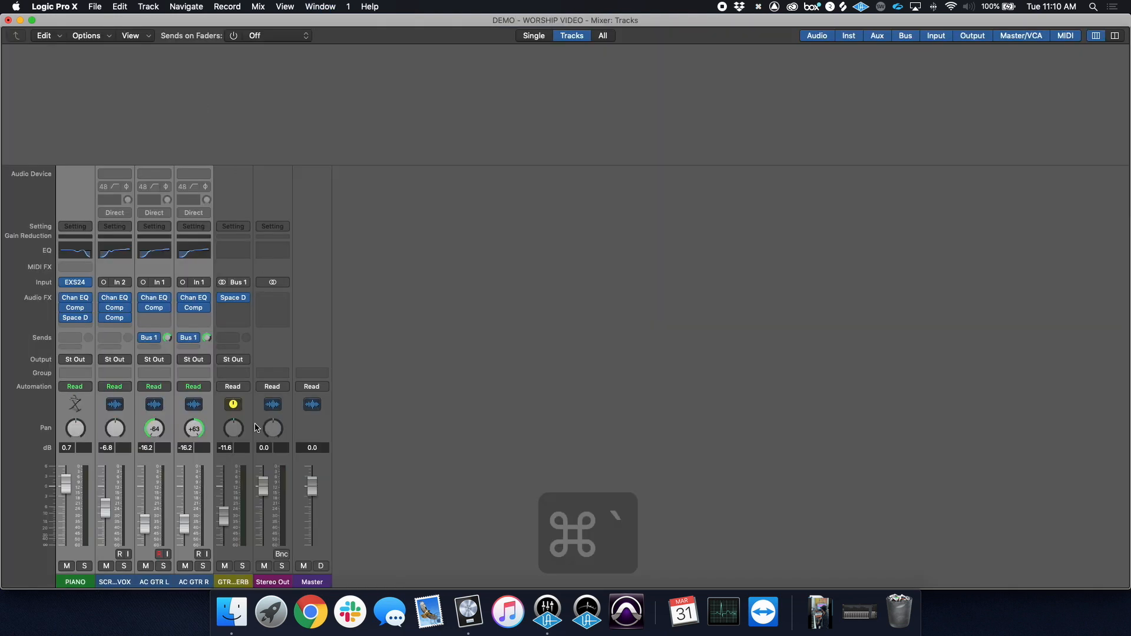
pyautogui.moveTo(69, 489); pyautogui.dragTo(67, 508)
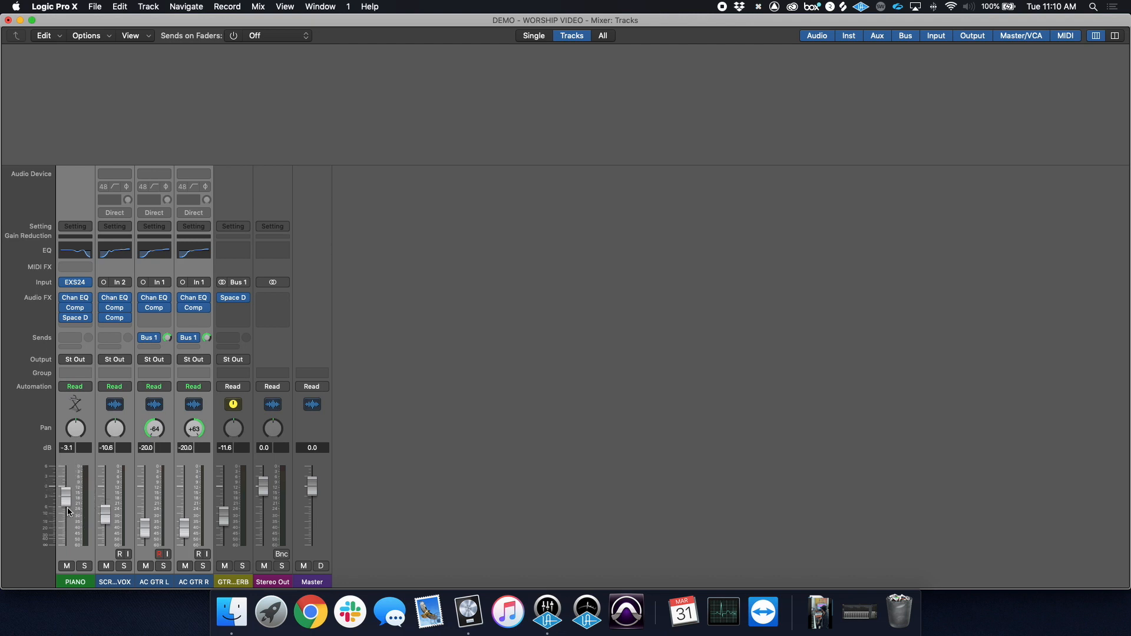
pyautogui.press('super+grave')
# Step: Play the mix briefly, then lower only the SCRATCH VOX volume to -12.2 dB
pyautogui.press('space')
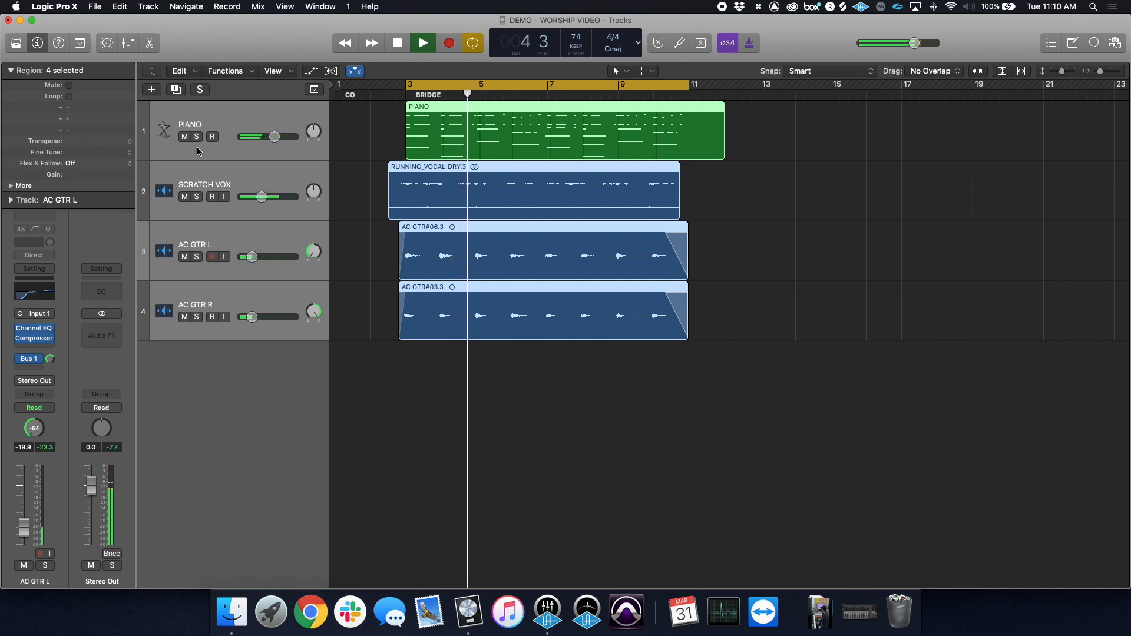
pyautogui.click(253, 177)
pyautogui.press('space')
pyautogui.click(261, 196)
pyautogui.moveTo(261, 197); pyautogui.dragTo(260, 197)
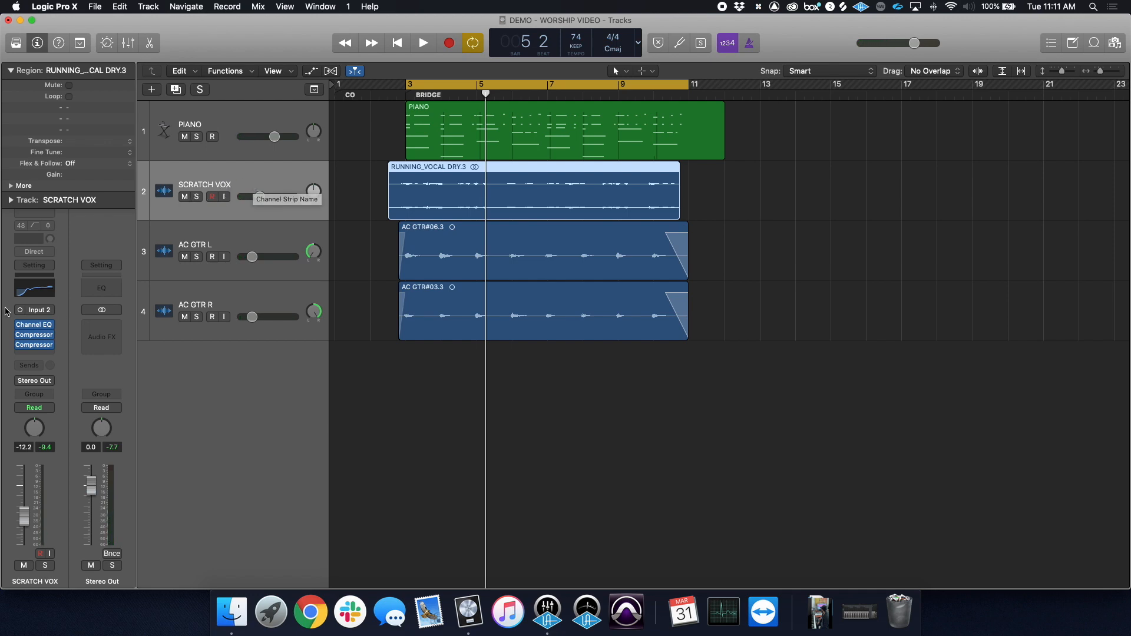
# Step: In the Mixer, copy PIANO's Space Designer to the slot below the second SCRATCH VOX compressor and open the copy
pyautogui.press('super+grave')
pyautogui.moveTo(75, 322)
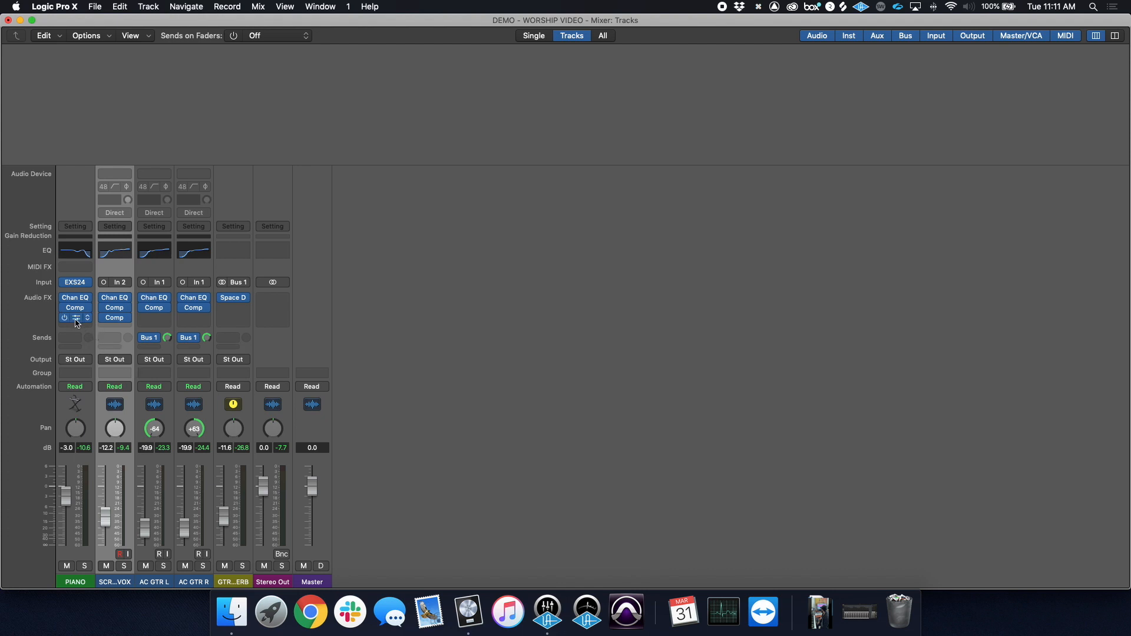
pyautogui.moveTo(76, 320); pyautogui.dragTo(116, 330)
pyautogui.click(115, 318)
pyautogui.moveTo(409, 31); pyautogui.dragTo(793, 7)
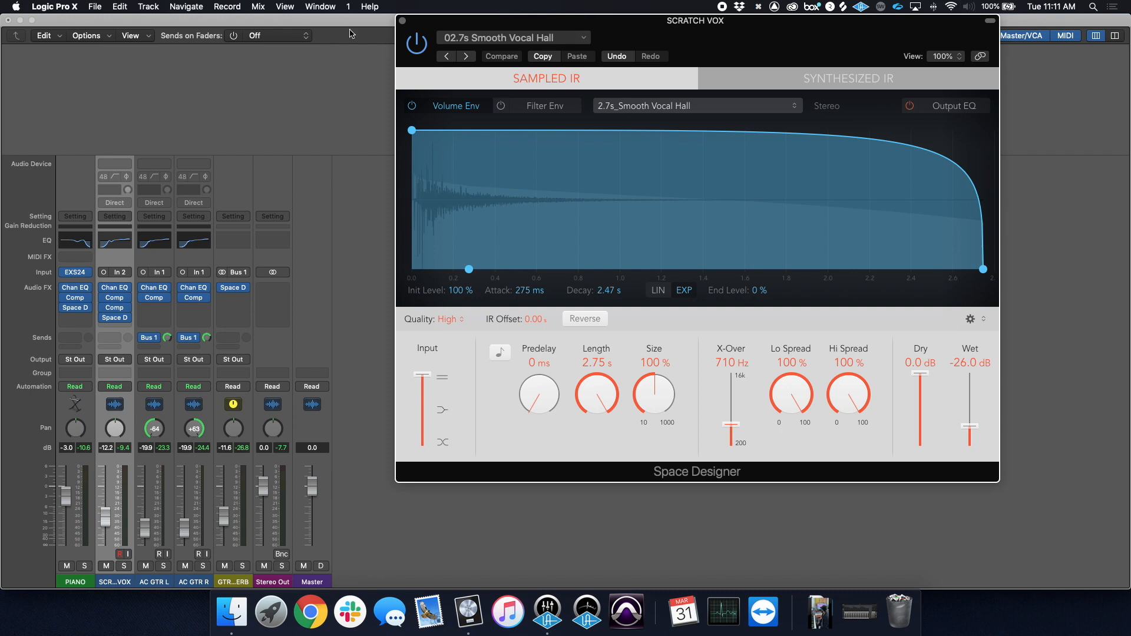
# Step: Raise the Wet level of the SCRATCH VOX Space Designer to -24.0 dB and close its window
pyautogui.moveTo(977, 430); pyautogui.dragTo(979, 429)
pyautogui.click(978, 428)
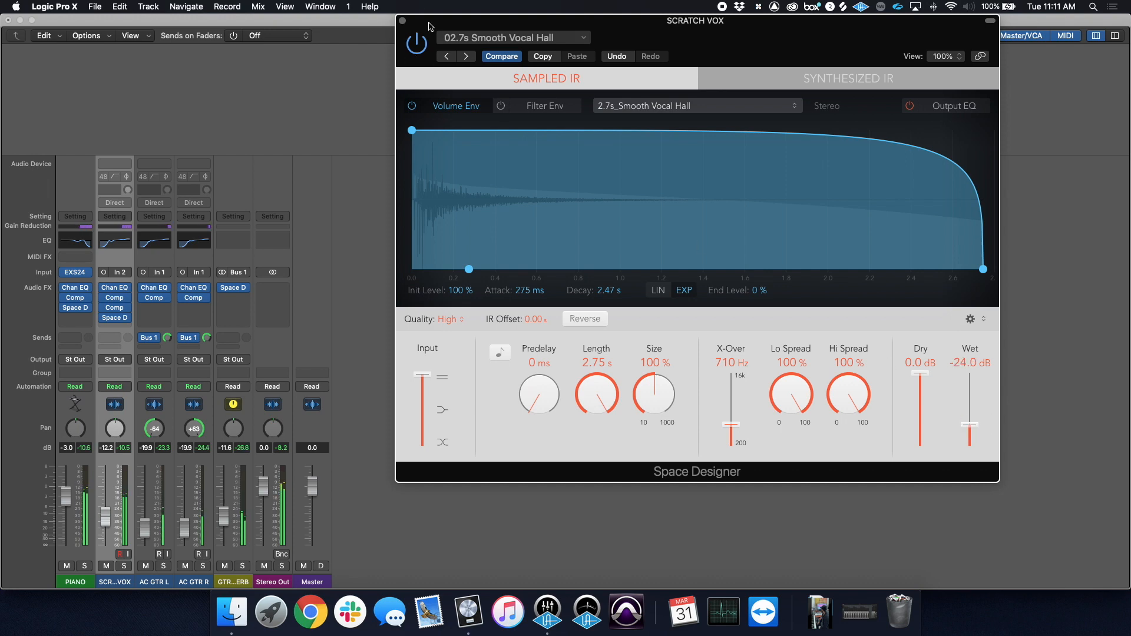
pyautogui.click(402, 20)
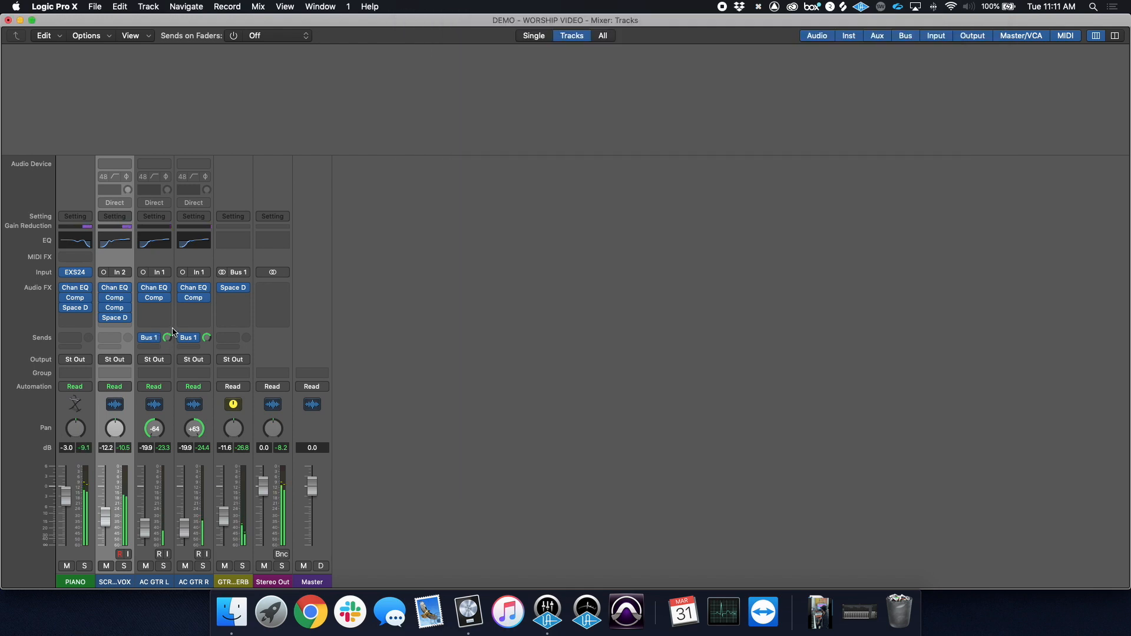
# Step: Lower the PIANO fader slightly in the Mixer during playback and return to the Tracks window
pyautogui.moveTo(105, 302)
pyautogui.click(67, 500)
pyautogui.moveTo(67, 500); pyautogui.dragTo(67, 501)
pyautogui.press('super+grave')
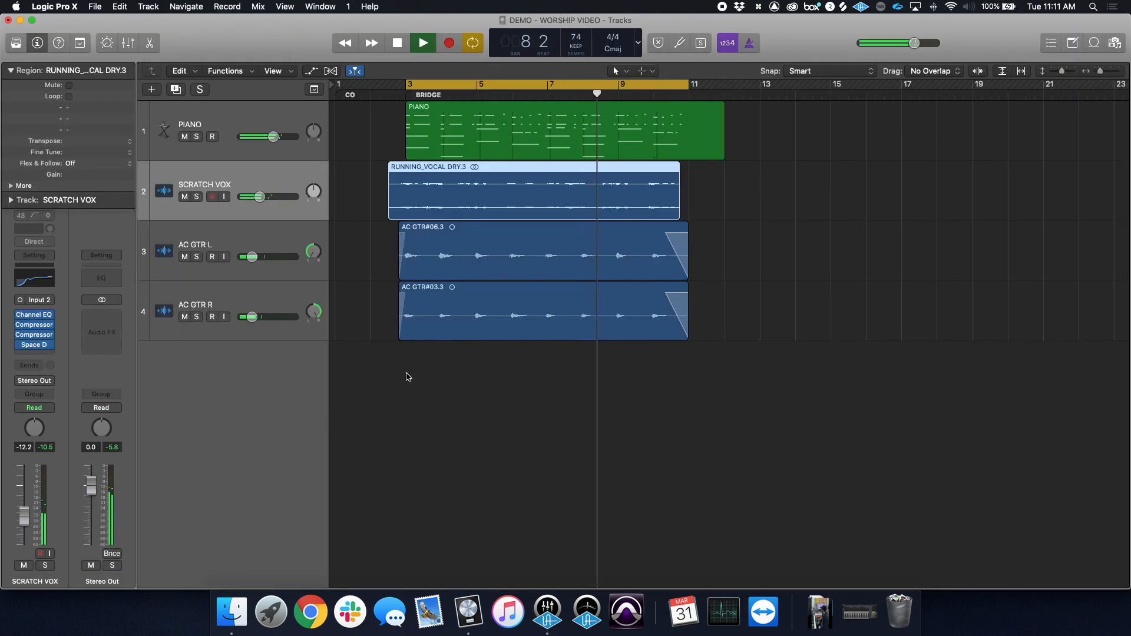
# Step: Select both acoustic guitar tracks and lower their volumes to -20.5 dB for AC GTR L and -19.5 dB for AC GTR R
pyautogui.click(222, 243)
pyautogui.keyDown('shift'); pyautogui.click(255, 298); pyautogui.keyUp('shift')
pyautogui.click(252, 320)
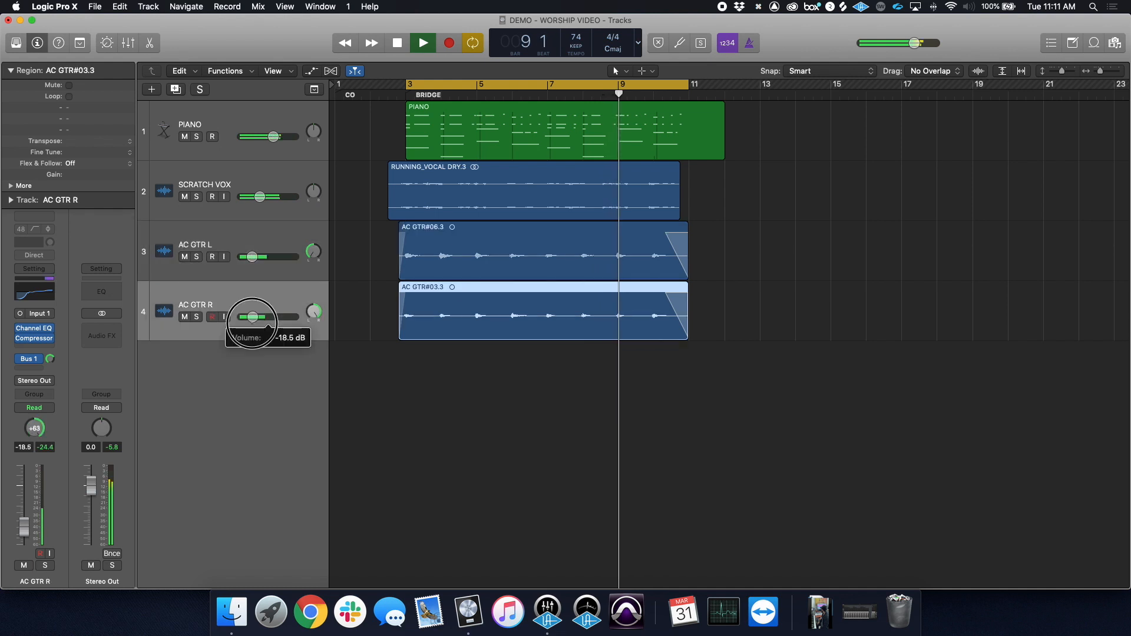
pyautogui.keyDown('shift'); pyautogui.click(255, 268); pyautogui.keyUp('shift')
pyautogui.click(251, 256)
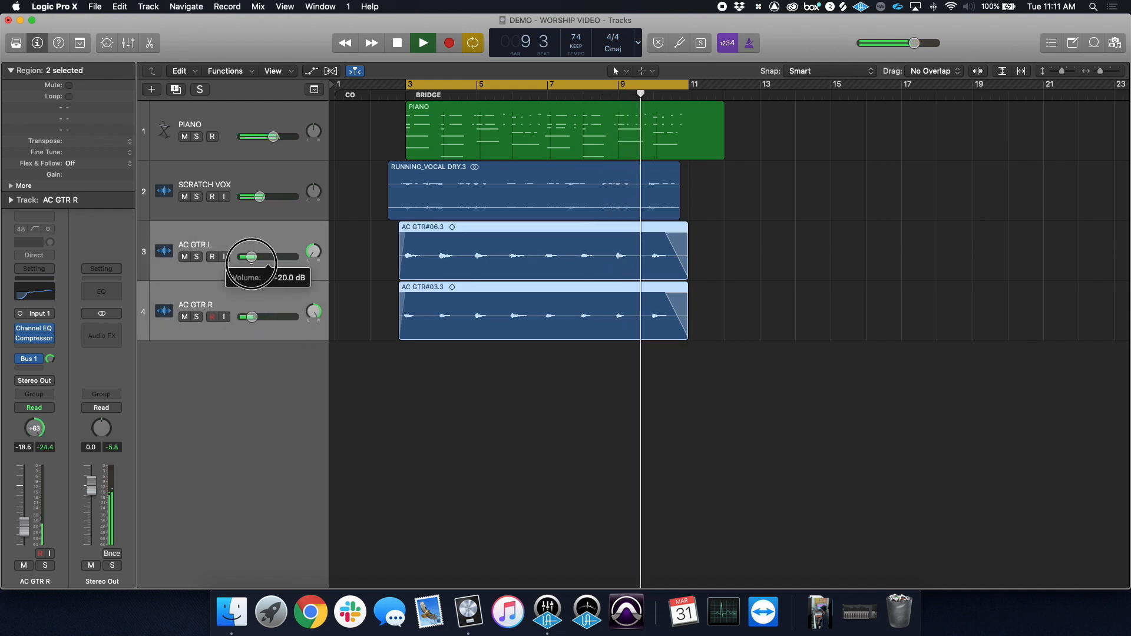
pyautogui.click(254, 241)
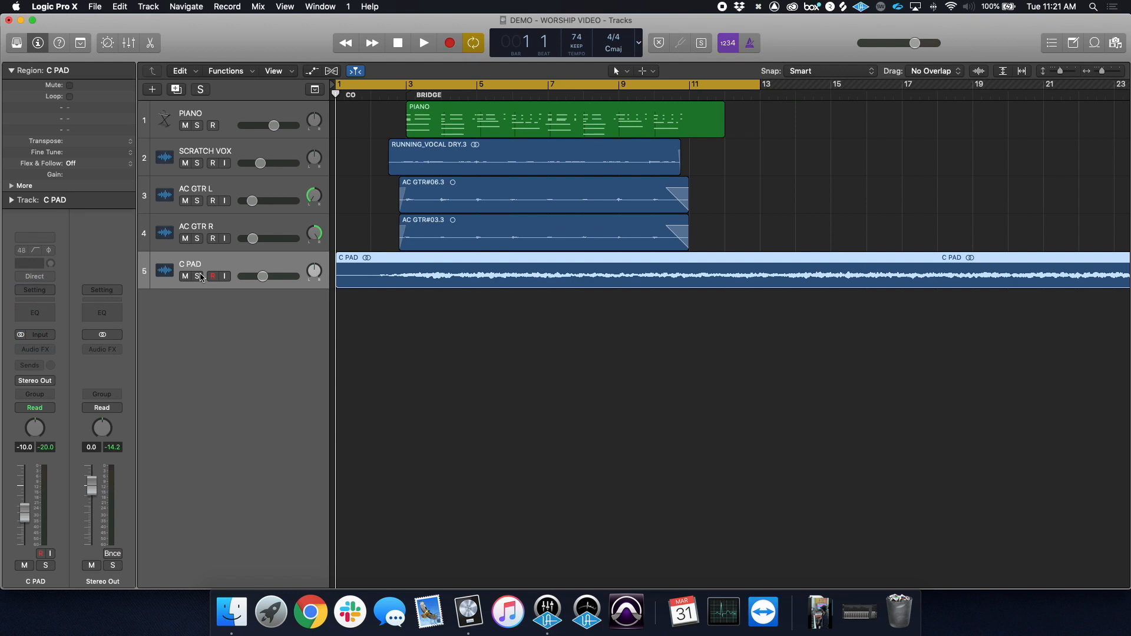
# Step: Solo the C PAD track, play it briefly, and stop playback
pyautogui.click(198, 276)
pyautogui.press('space')
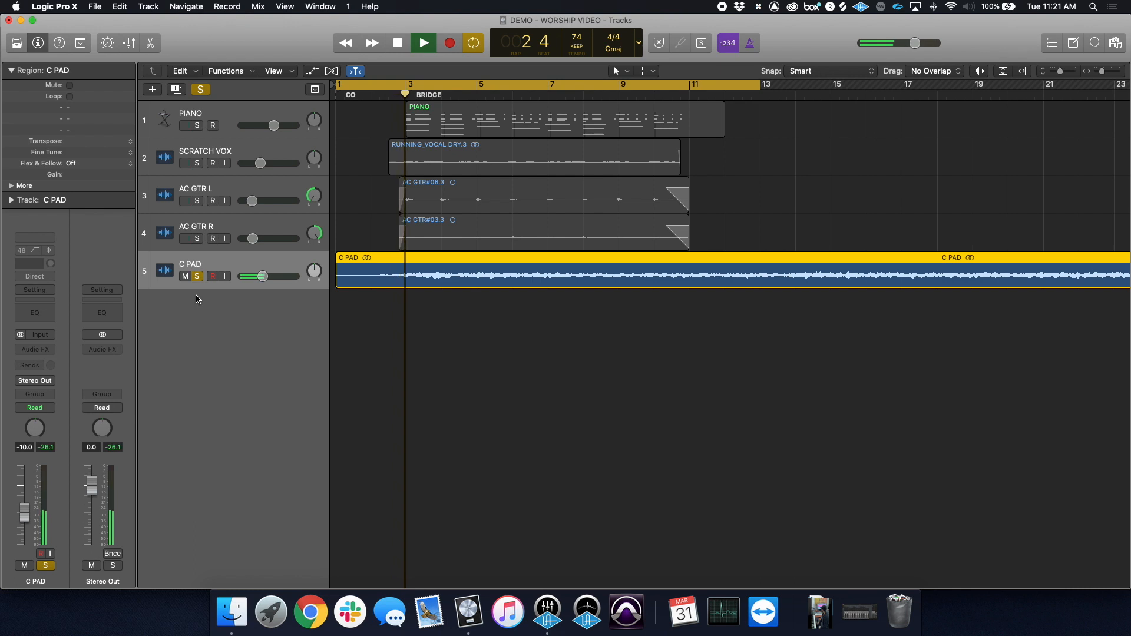
pyautogui.press('space')
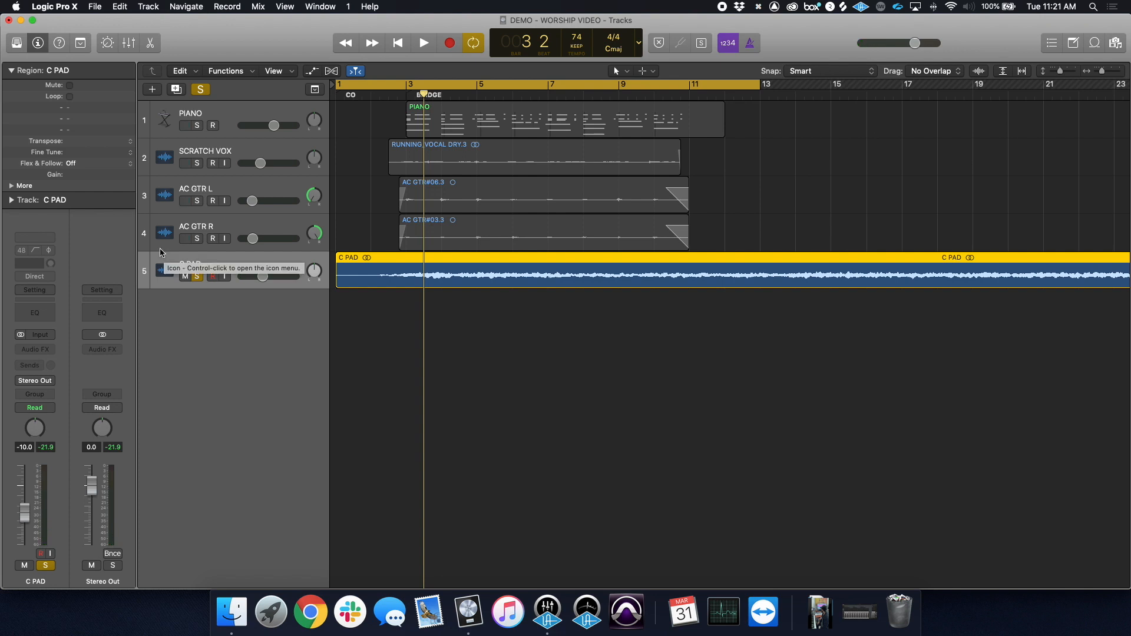
# Step: In the Mixer, add a Bus 10 send to C PAD and rename the new aux channel SHIMMER
pyautogui.press('super+grave')
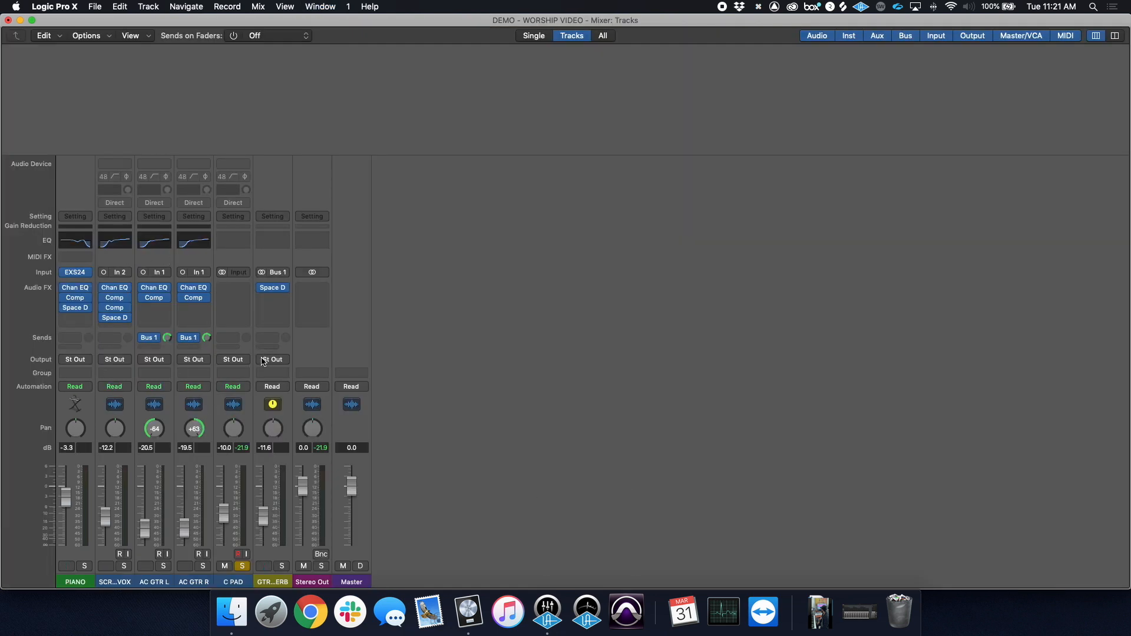
pyautogui.click(229, 339)
pyautogui.moveTo(238, 358)
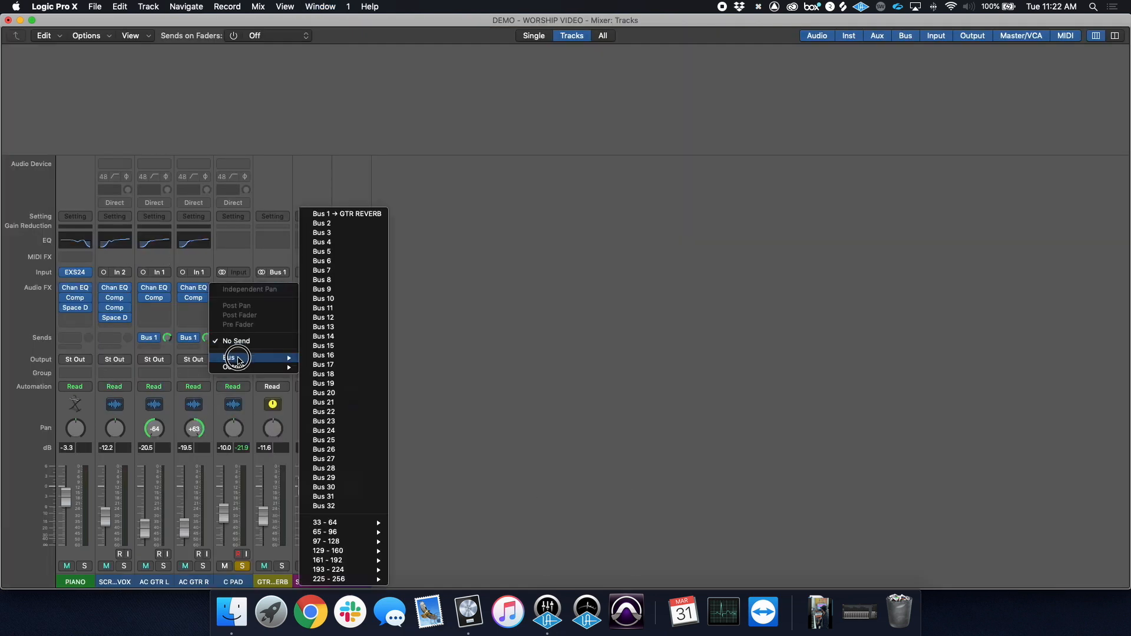
pyautogui.click(331, 295)
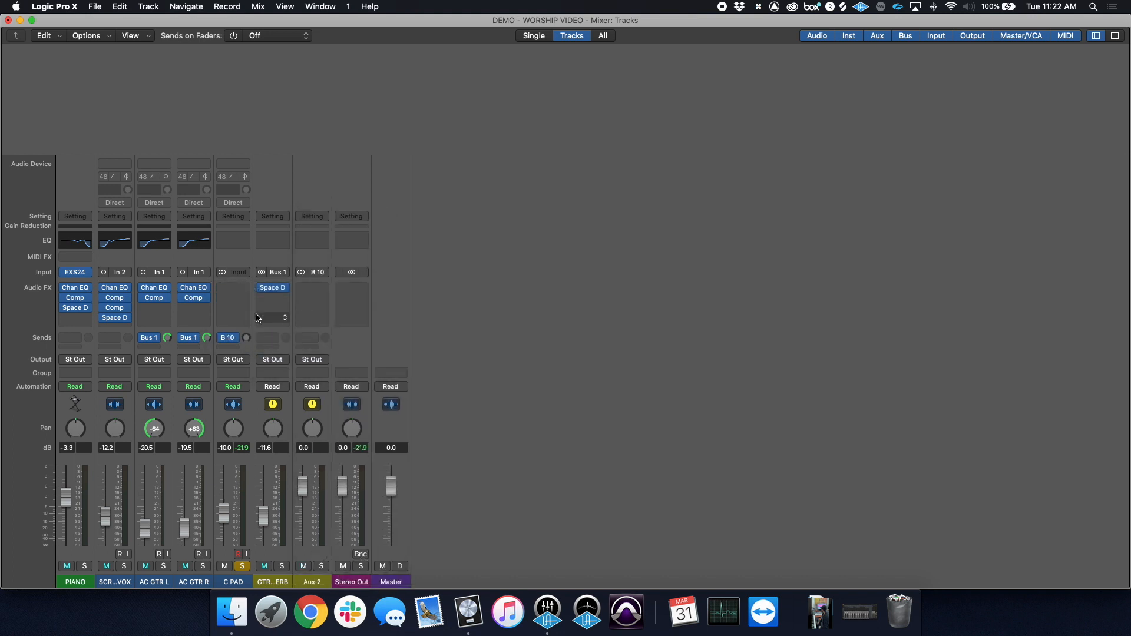
pyautogui.click(312, 583)
pyautogui.doubleClick(312, 583)
pyautogui.write('SHIMMER')
pyautogui.press('Return')
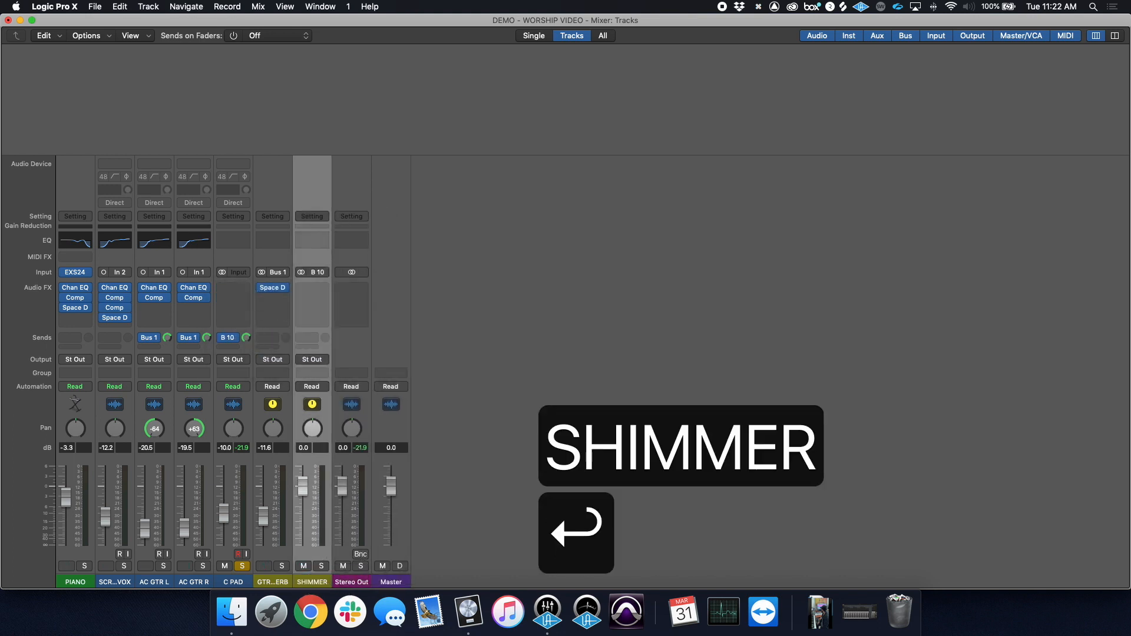
# Step: Insert a stereo Pitch Shifter on the SHIMMER channel and move its window clear of the channel strips
pyautogui.click(318, 288)
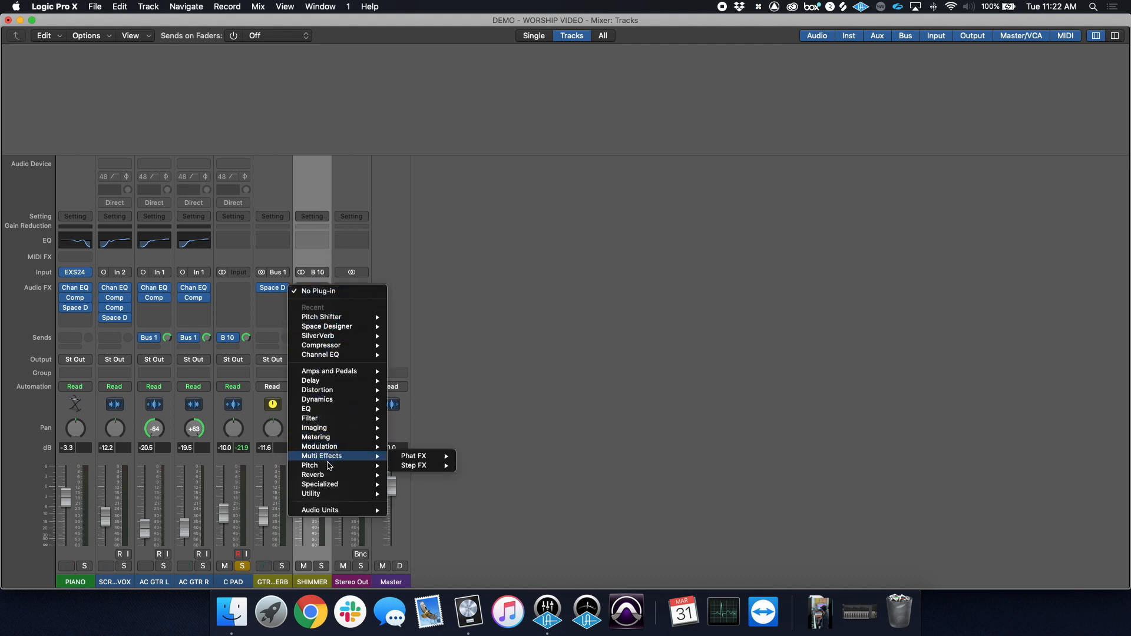
pyautogui.moveTo(329, 465)
pyautogui.moveTo(419, 476)
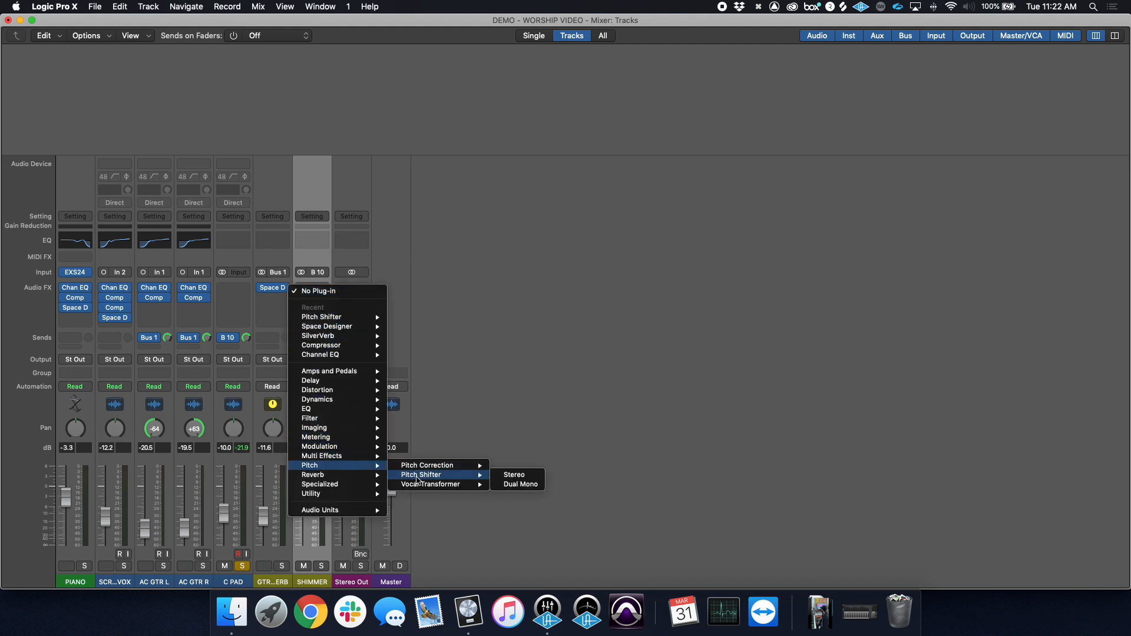
pyautogui.click(510, 476)
pyautogui.moveTo(265, 33); pyautogui.dragTo(942, 55)
# Step: Configure the Pitch Shifter with Pitch Tracking timing, Mix at 100 % and Semi Tones at 12
pyautogui.click(974, 141)
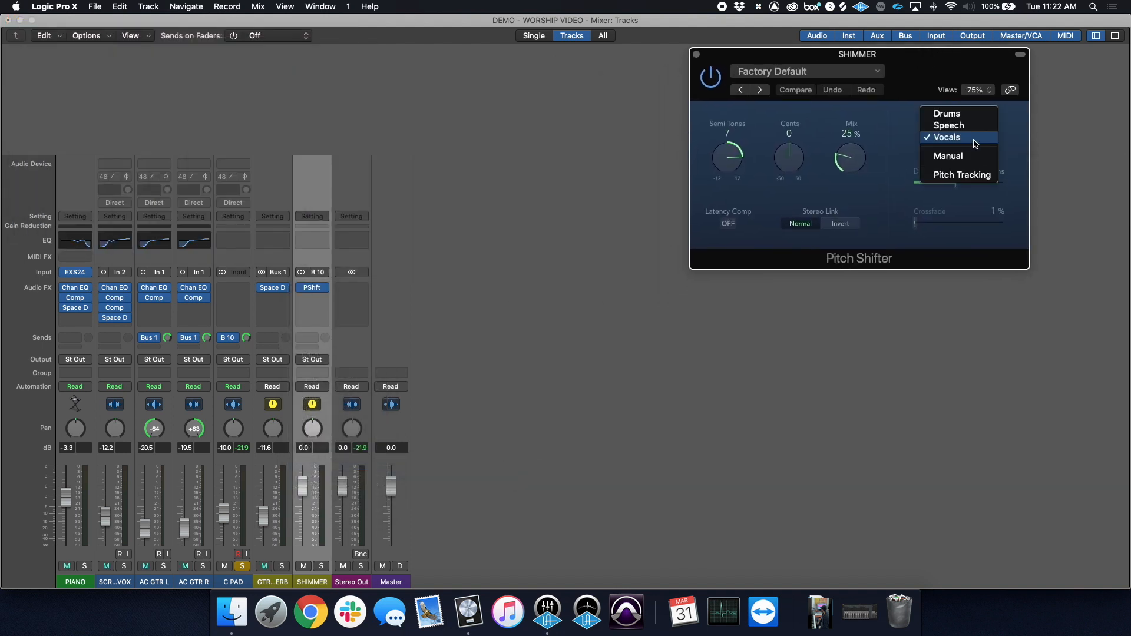
pyautogui.click(965, 174)
pyautogui.moveTo(848, 165); pyautogui.dragTo(849, 115)
pyautogui.moveTo(724, 165); pyautogui.dragTo(726, 144)
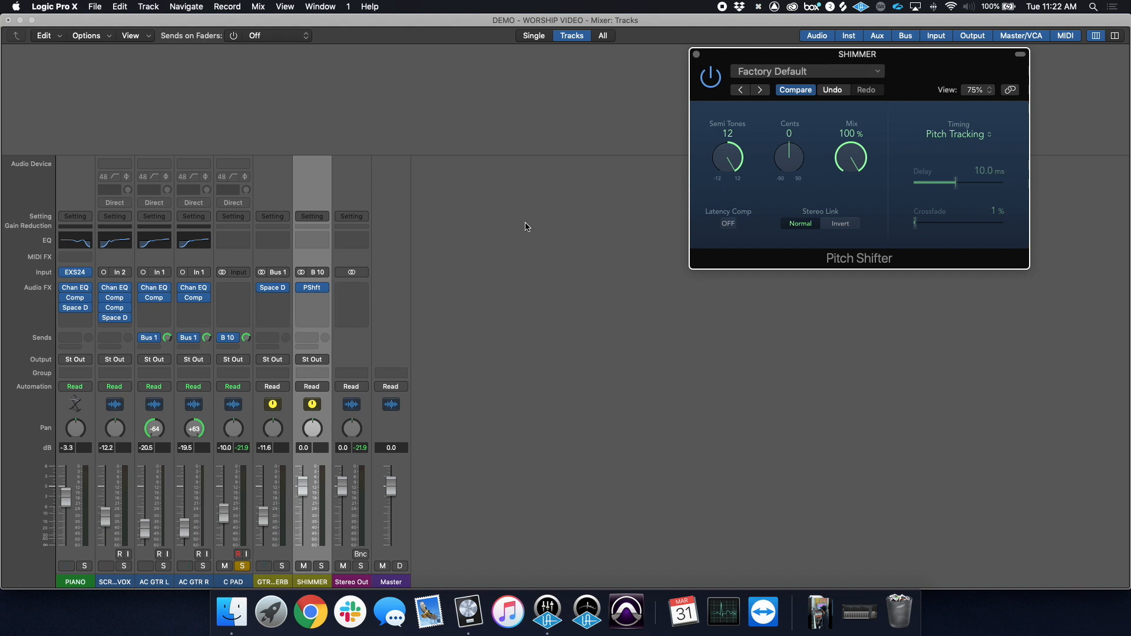
# Step: Listen to the SHIMMER channel soloed, stop playback, and clear the solo
pyautogui.click(321, 566)
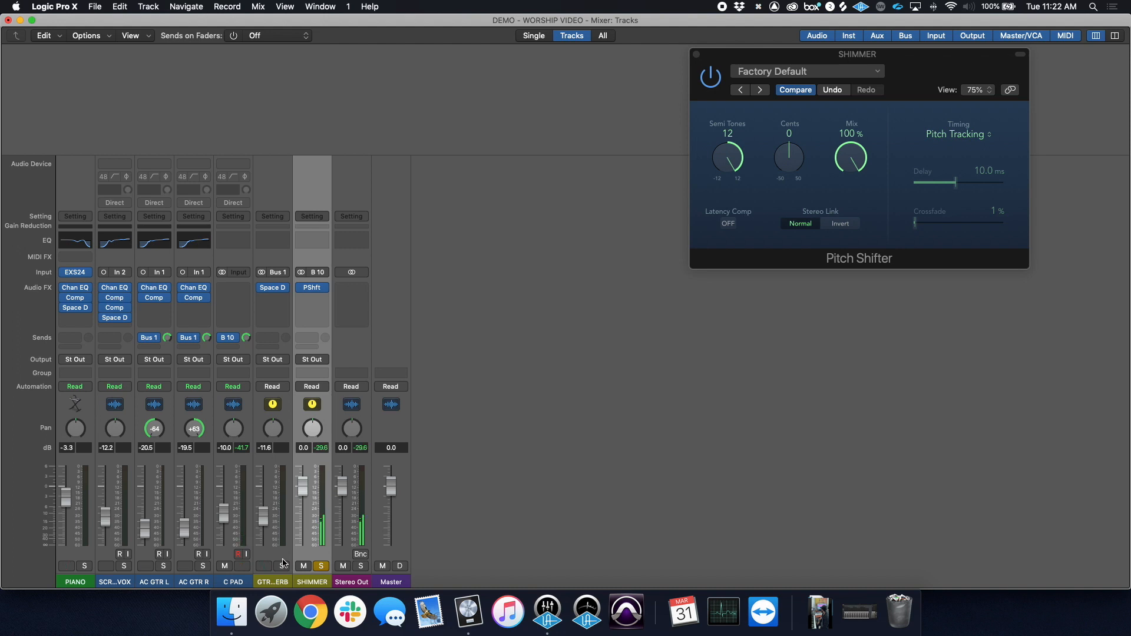
pyautogui.press('space')
pyautogui.click(321, 567)
# Step: Insert a stereo Space Designer below the Pitch Shifter on SHIMMER and move its window clear of the channel strips
pyautogui.click(312, 297)
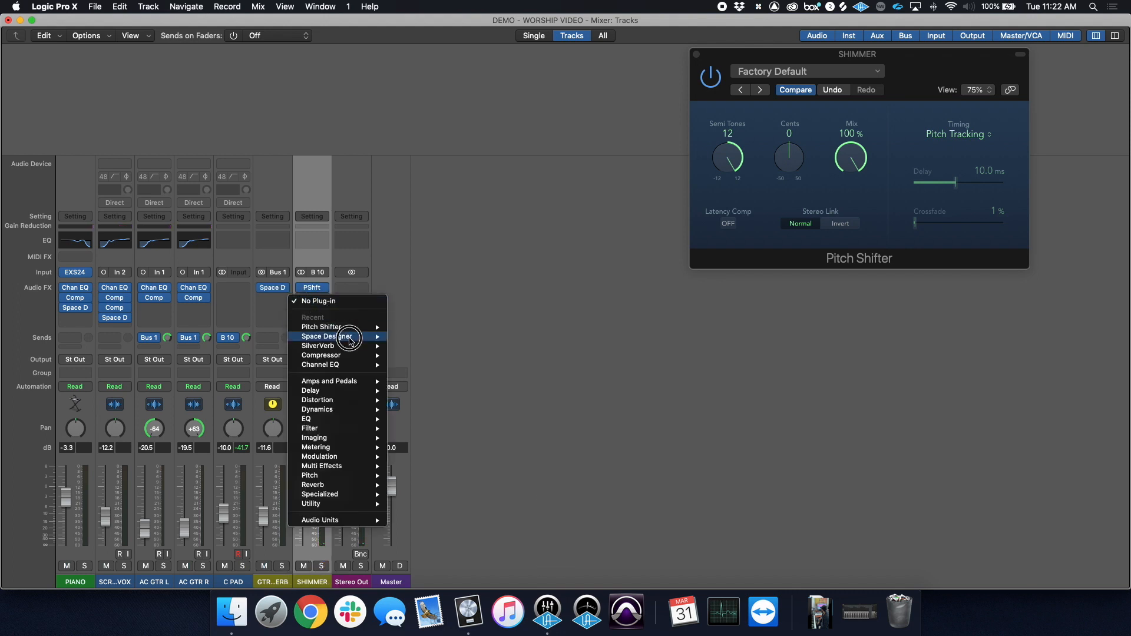
pyautogui.moveTo(348, 329)
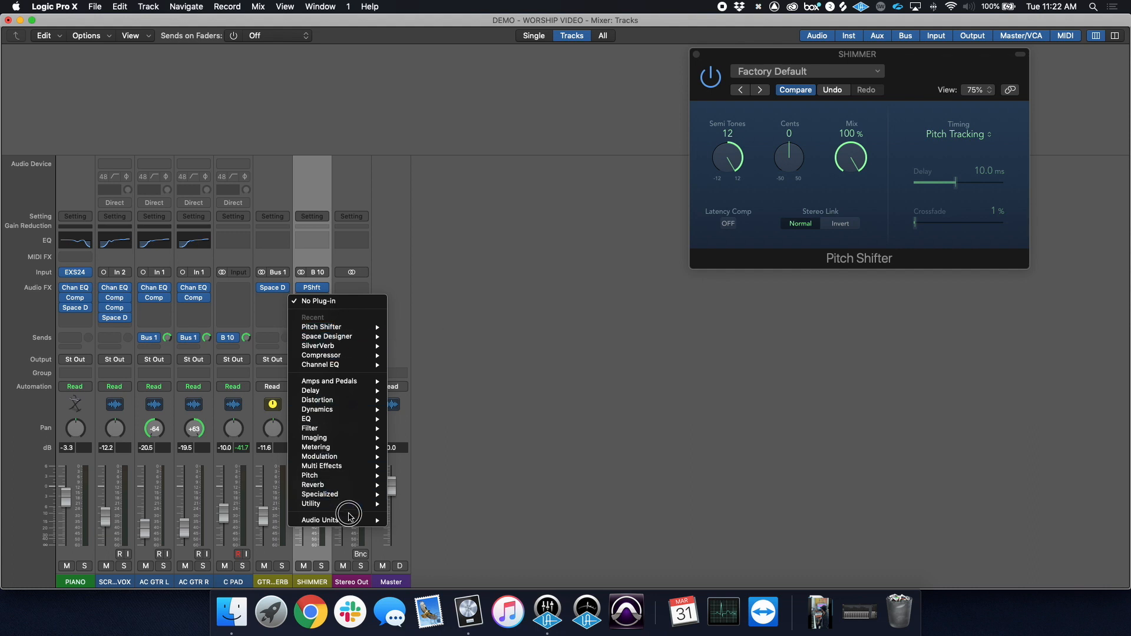
pyautogui.moveTo(350, 508)
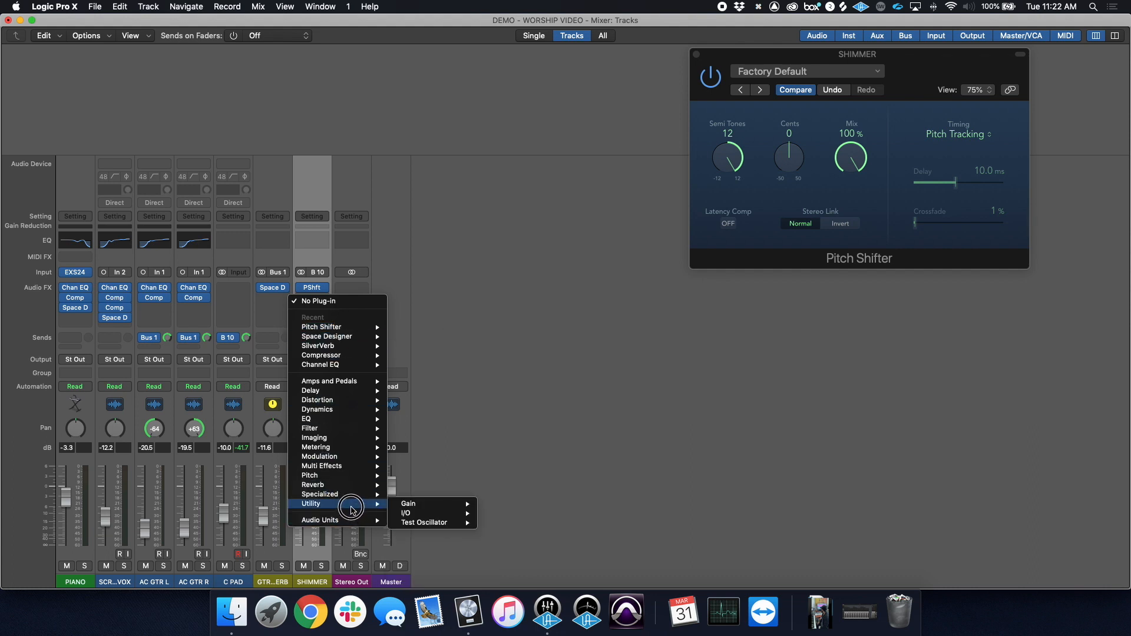
pyautogui.moveTo(352, 484)
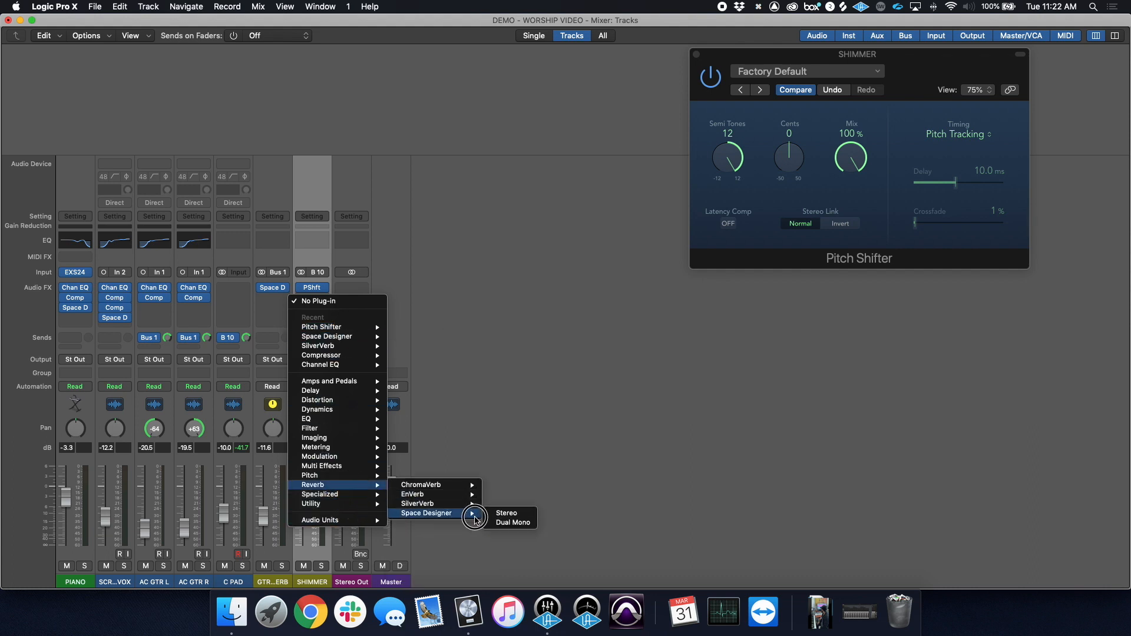
pyautogui.click(506, 512)
pyautogui.moveTo(374, 43); pyautogui.dragTo(844, 46)
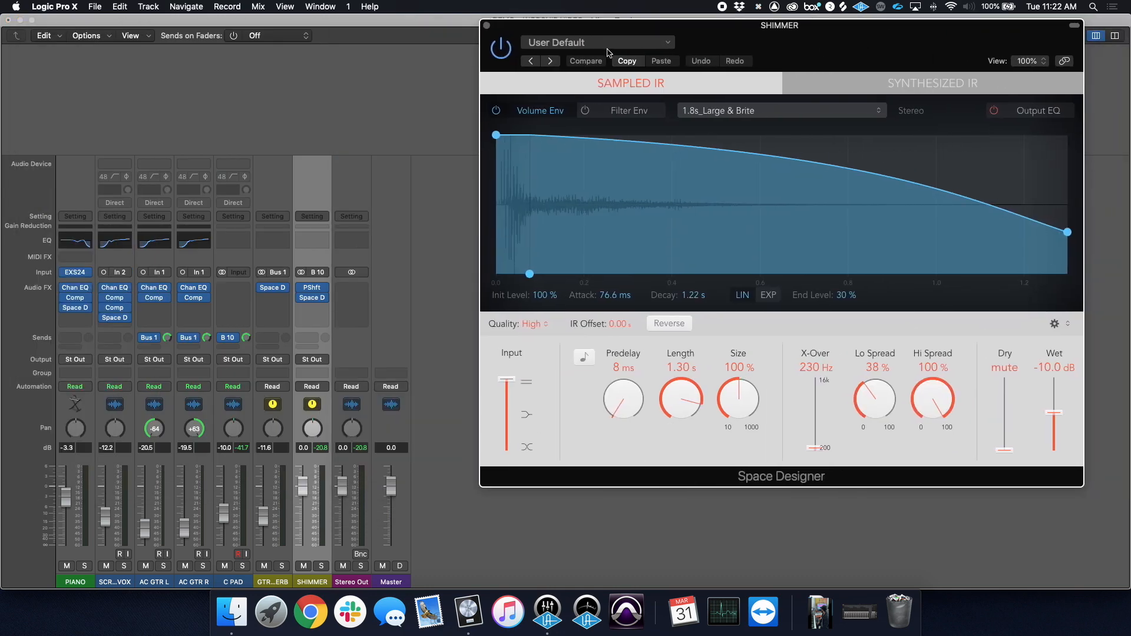
# Step: Load the large plate reverb preset 05.1s Shimmering Plate in Space Designer and raise Wet to 0.0 dB
pyautogui.click(605, 44)
pyautogui.moveTo(615, 270)
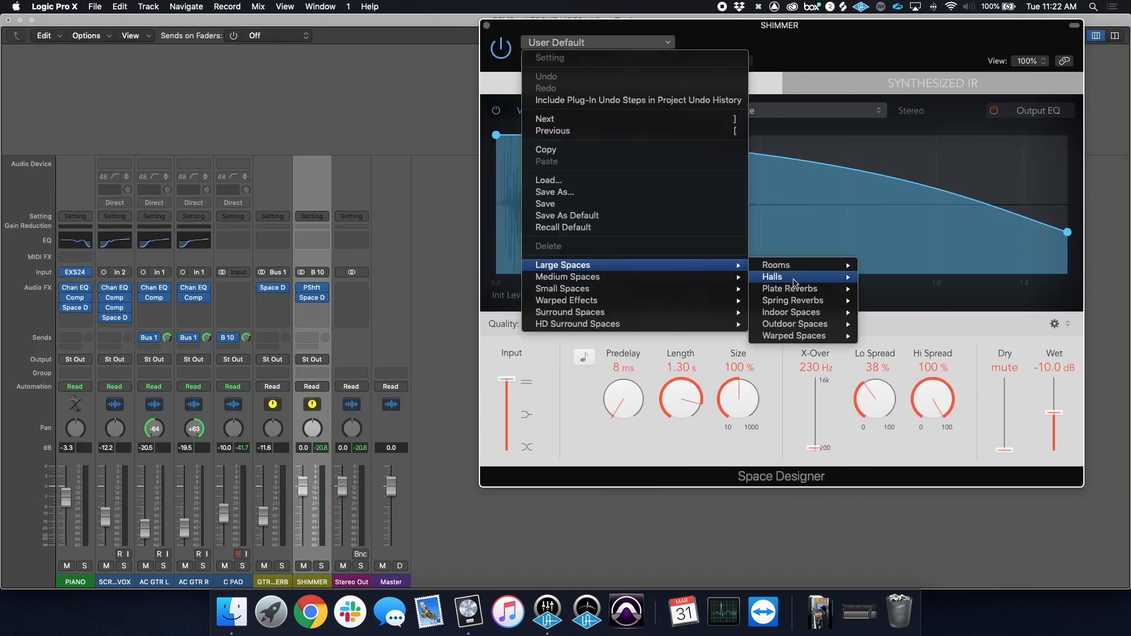
pyautogui.moveTo(804, 289)
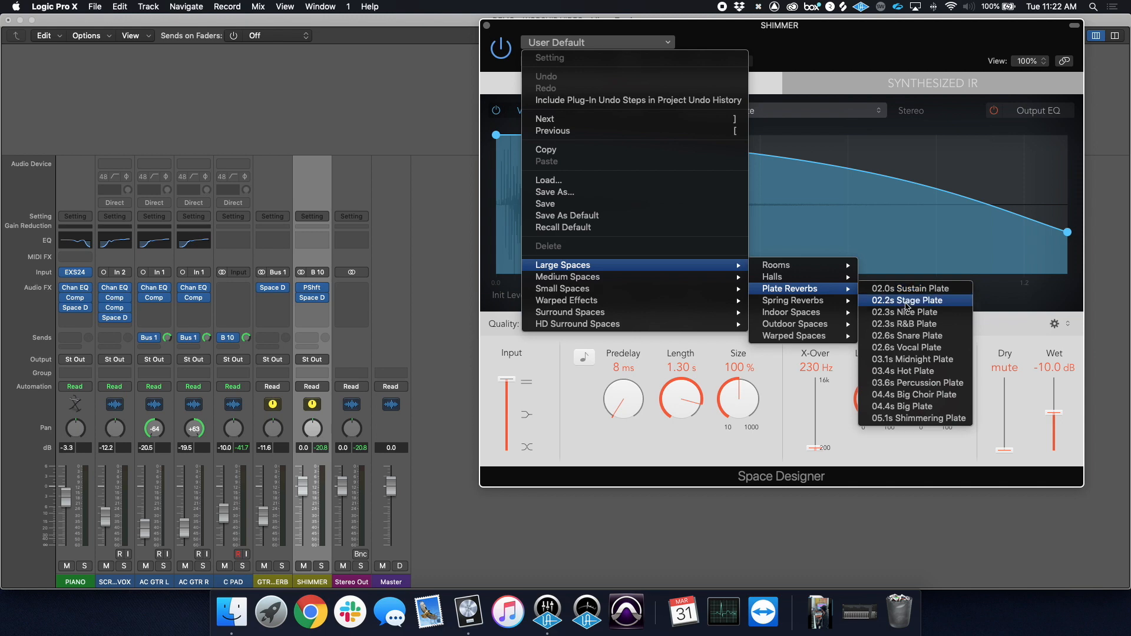
pyautogui.click(932, 418)
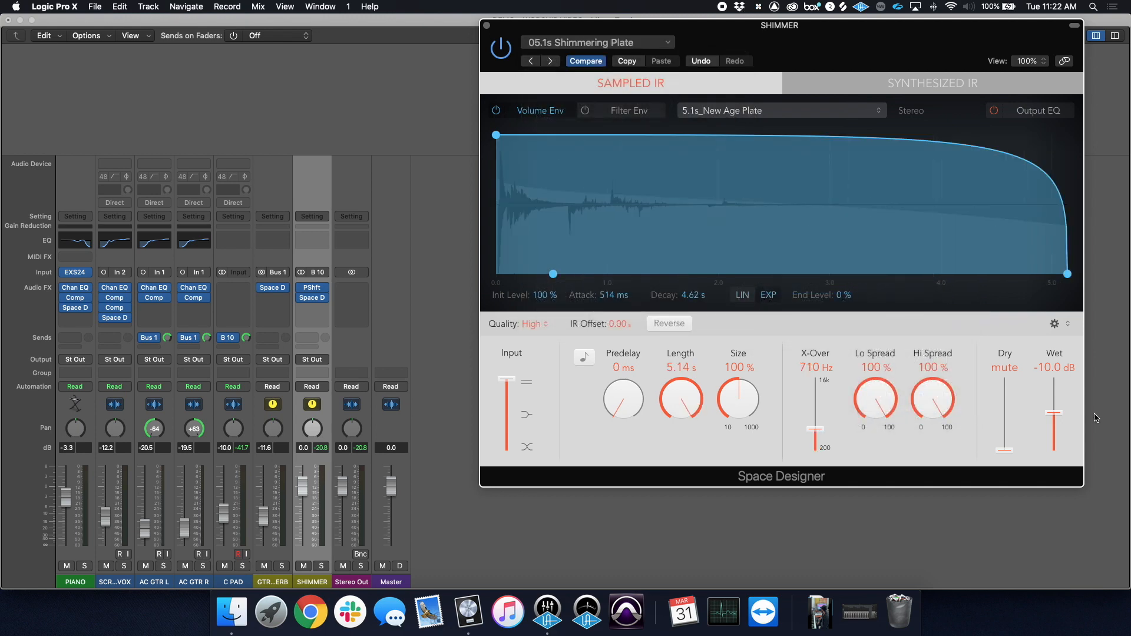
pyautogui.moveTo(1060, 416); pyautogui.dragTo(1050, 348)
# Step: During playback, set the SHIMMER fader to -2.9 dB and the C PAD fader to -9.8 dB
pyautogui.moveTo(301, 487); pyautogui.dragTo(308, 526)
pyautogui.click(302, 506)
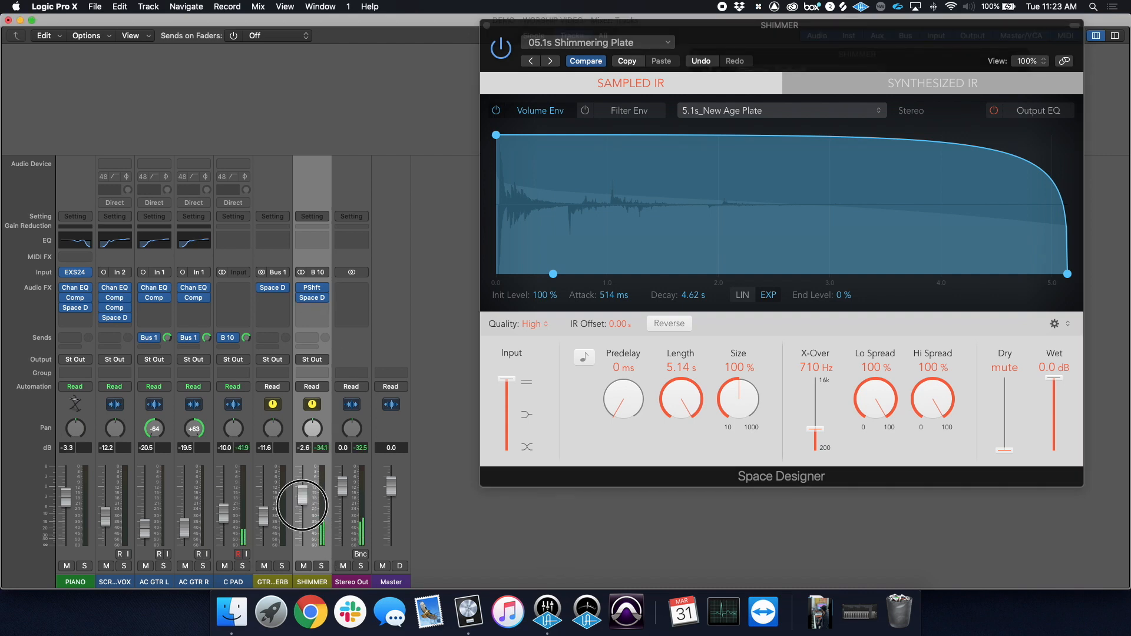
pyautogui.click(305, 503)
pyautogui.click(227, 518)
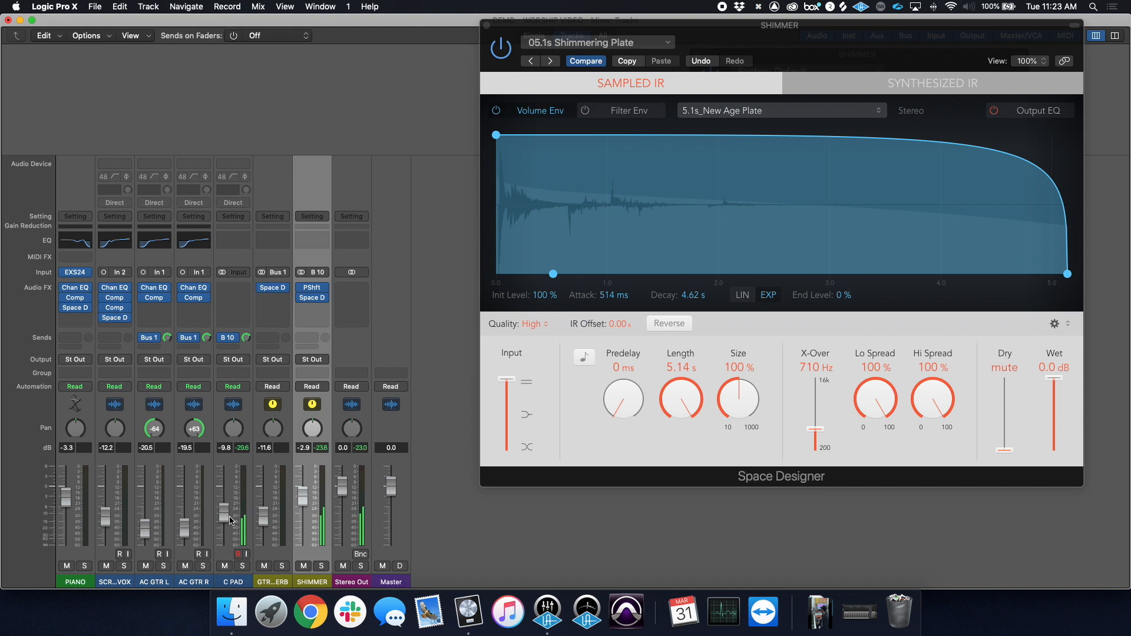
# Step: Close the Space Designer and Pitch Shifter windows and return to the Tracks window
pyautogui.click(493, 27)
pyautogui.click(490, 27)
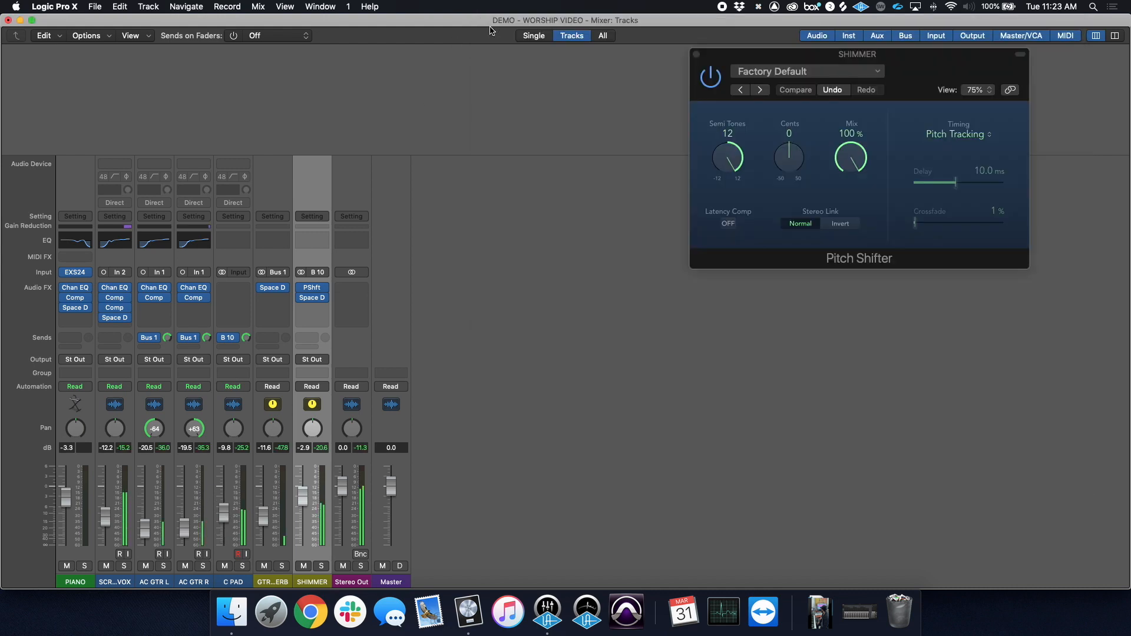
pyautogui.click(695, 54)
pyautogui.press('super+grave')
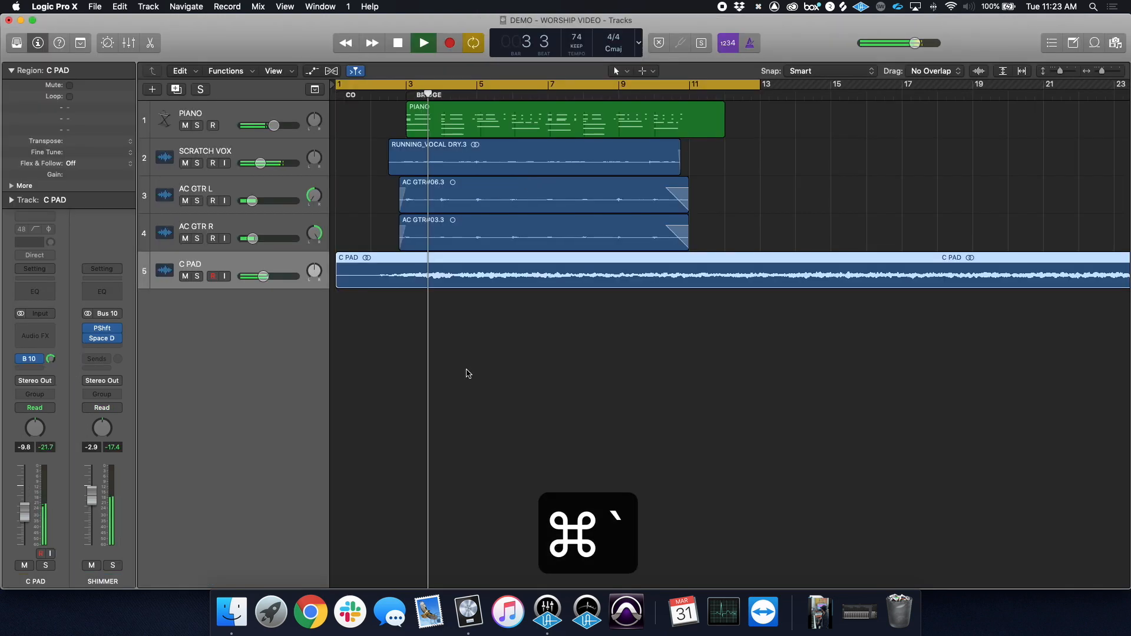
# Step: Lower the SHIMMER fader to -5.9 dB in the Mixer and return to the Tracks window
pyautogui.press('super+grave')
pyautogui.moveTo(304, 505); pyautogui.dragTo(308, 515)
pyautogui.press('super+grave')
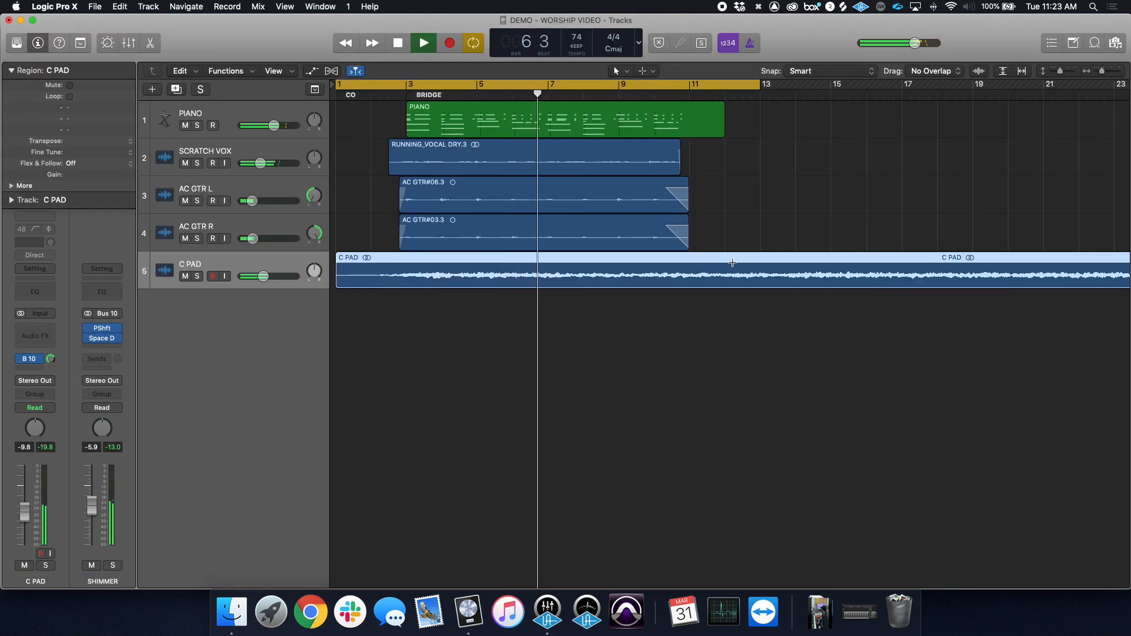
# Step: Split the C PAD region at bar 13, delete the part after it, and add a curved fade-out from about bar 11
pyautogui.click(758, 261)
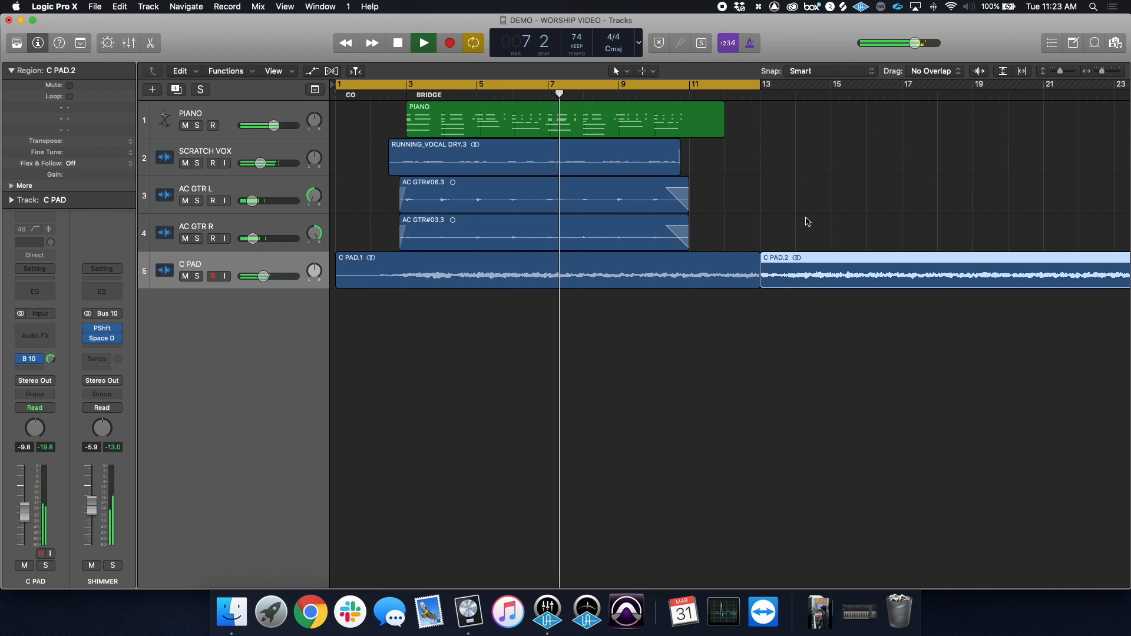
pyautogui.press('BackSpace')
pyautogui.click(686, 263)
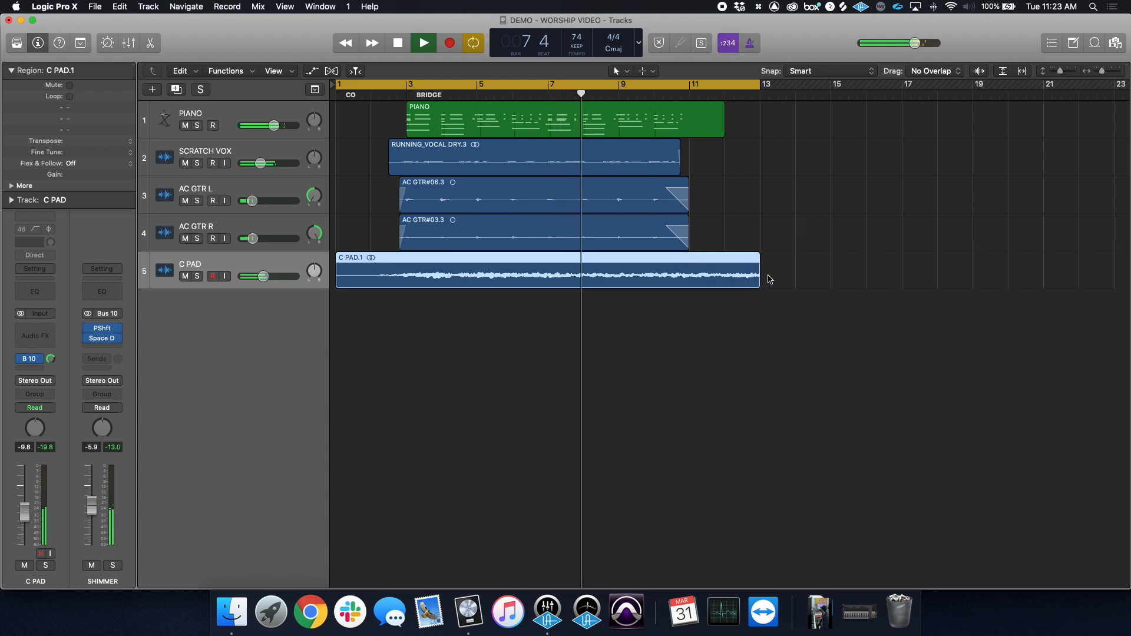
pyautogui.moveTo(689, 268)
pyautogui.mouseDown()
pyautogui.moveTo(761, 276)
pyautogui.moveTo(688, 267)
pyautogui.mouseUp()
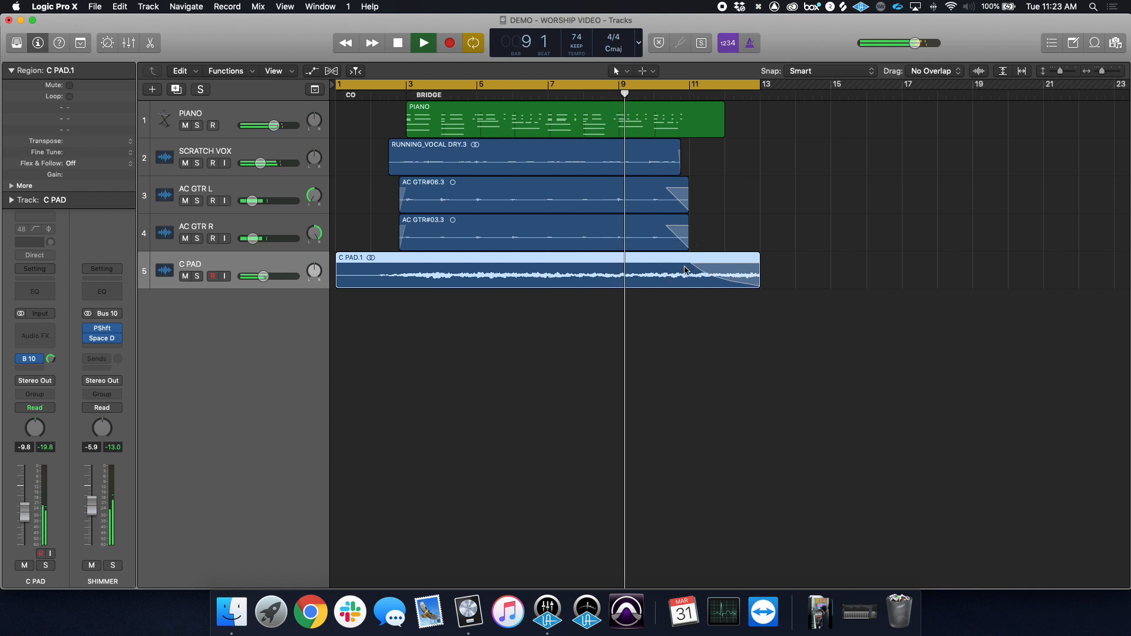
pyautogui.click(687, 266)
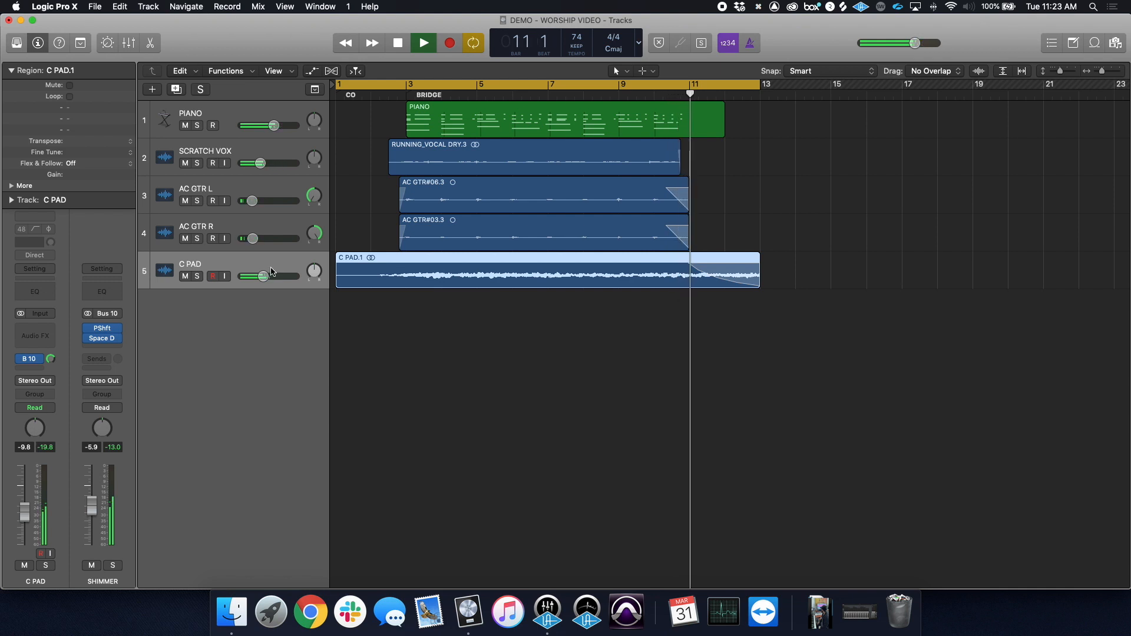
# Step: Lower the C PAD track volume to -13.0 dB and stop playback
pyautogui.moveTo(263, 276); pyautogui.dragTo(260, 277)
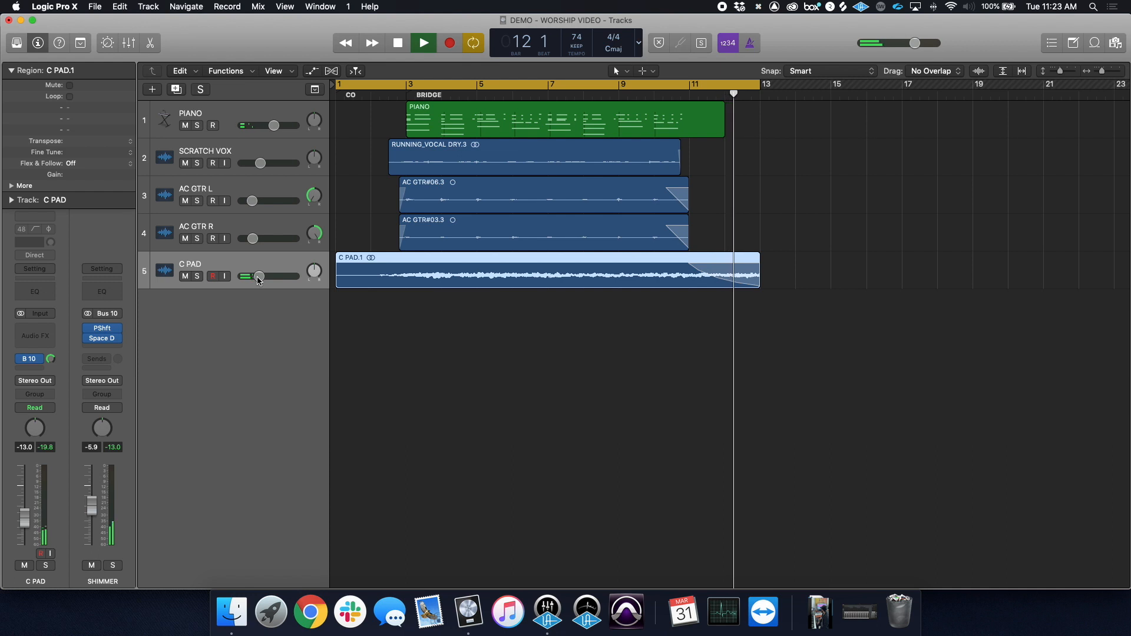
pyautogui.press('space')
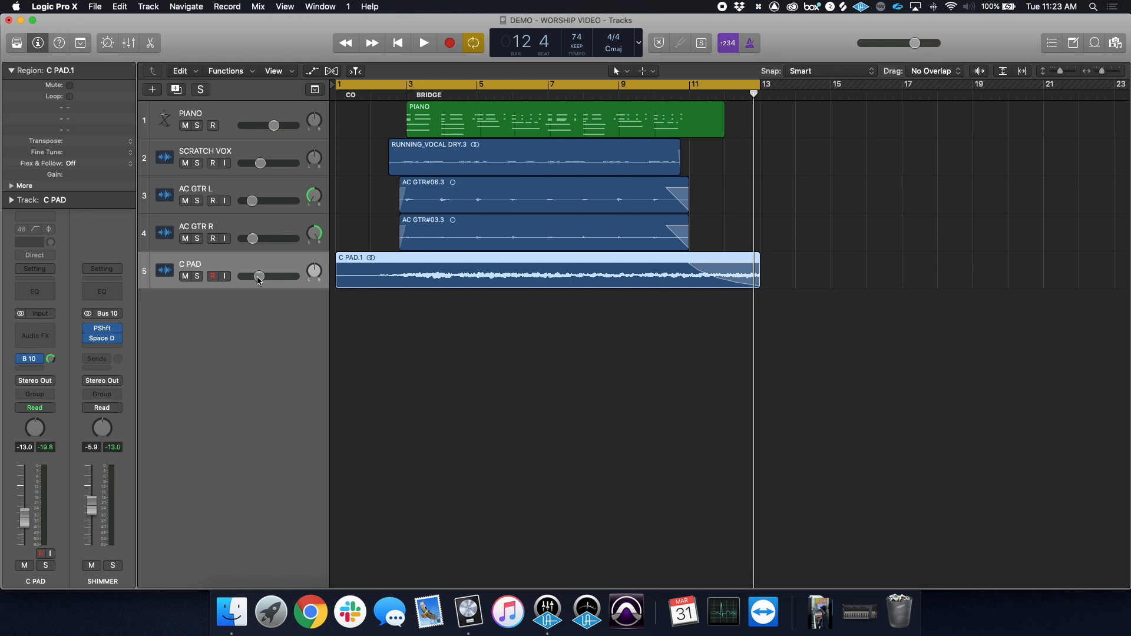
# Step: Insert a stereo Limiter on the Stereo Out channel in the Mixer
pyautogui.press('super+2')
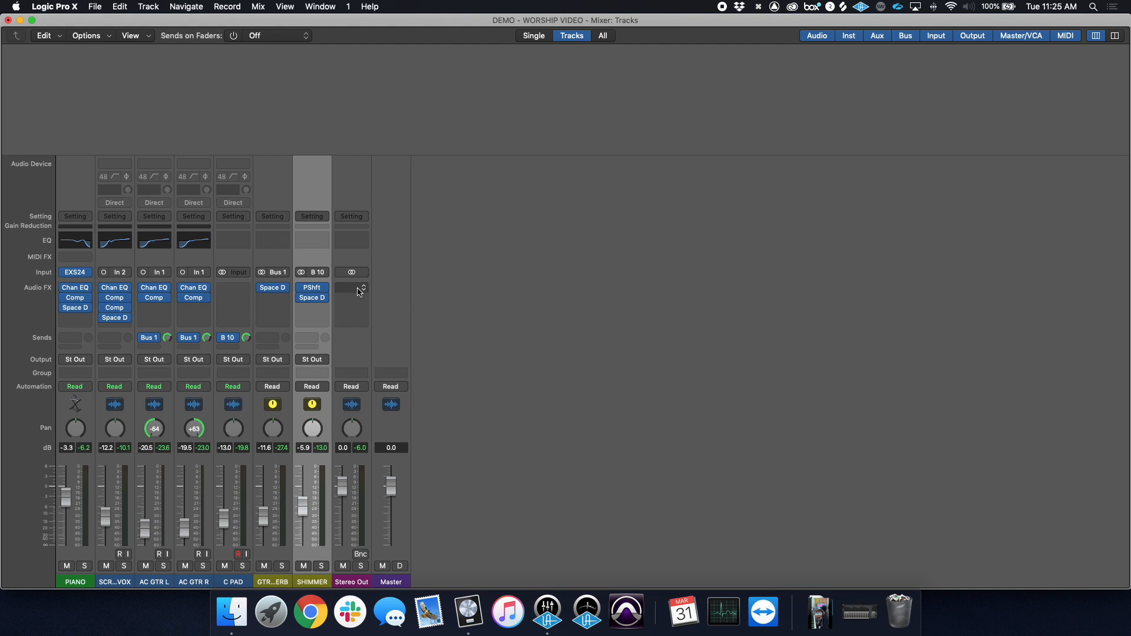
pyautogui.click(346, 291)
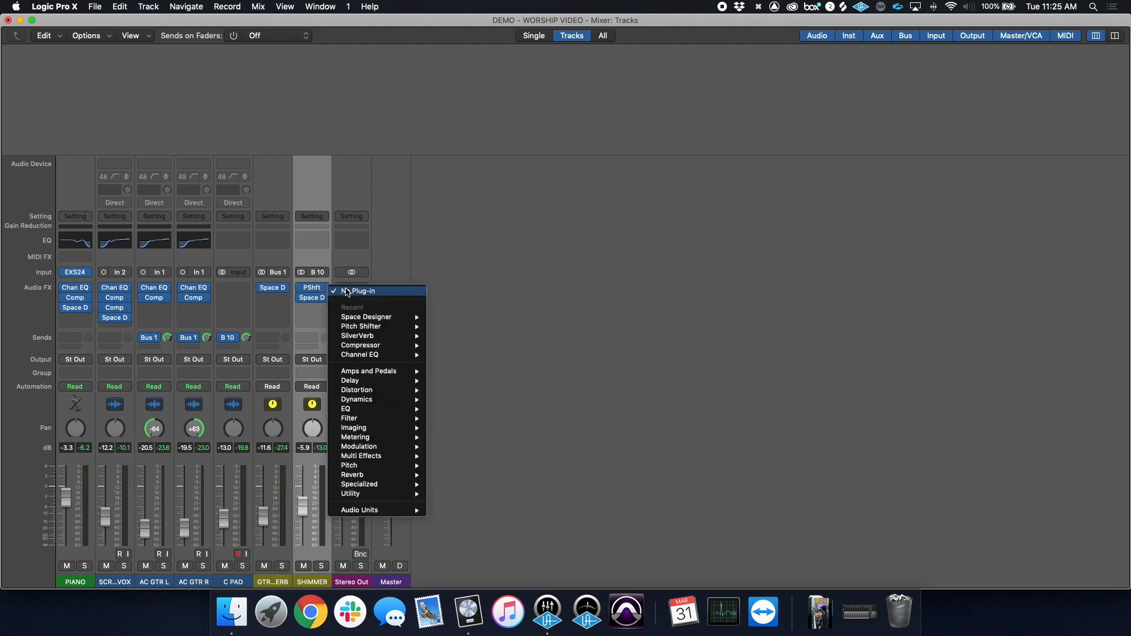
pyautogui.moveTo(382, 405)
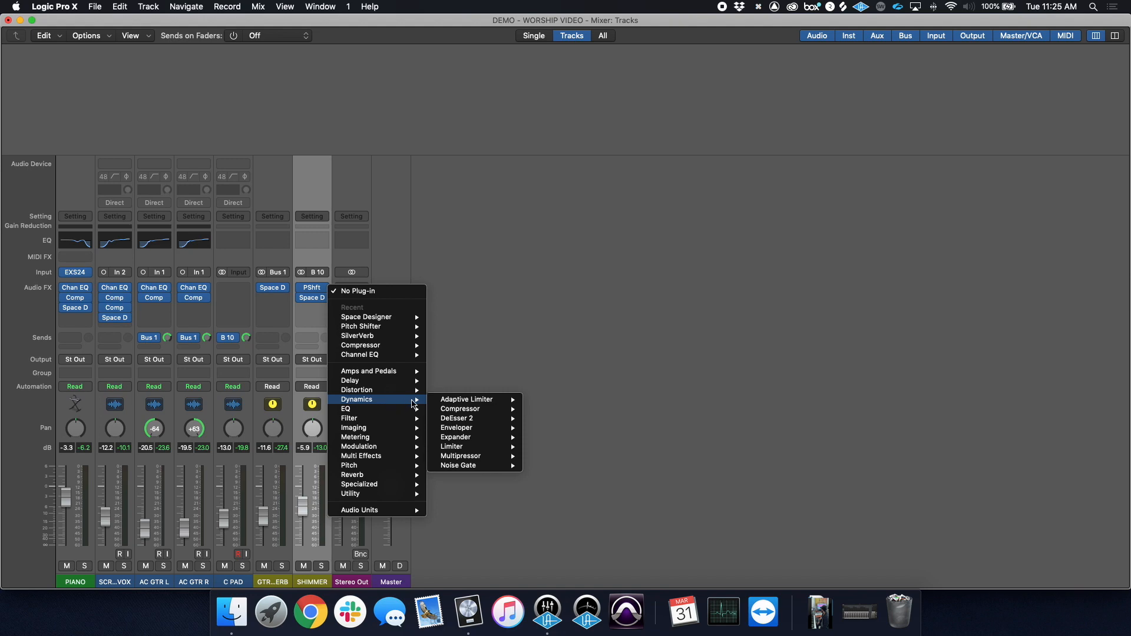
pyautogui.moveTo(489, 449)
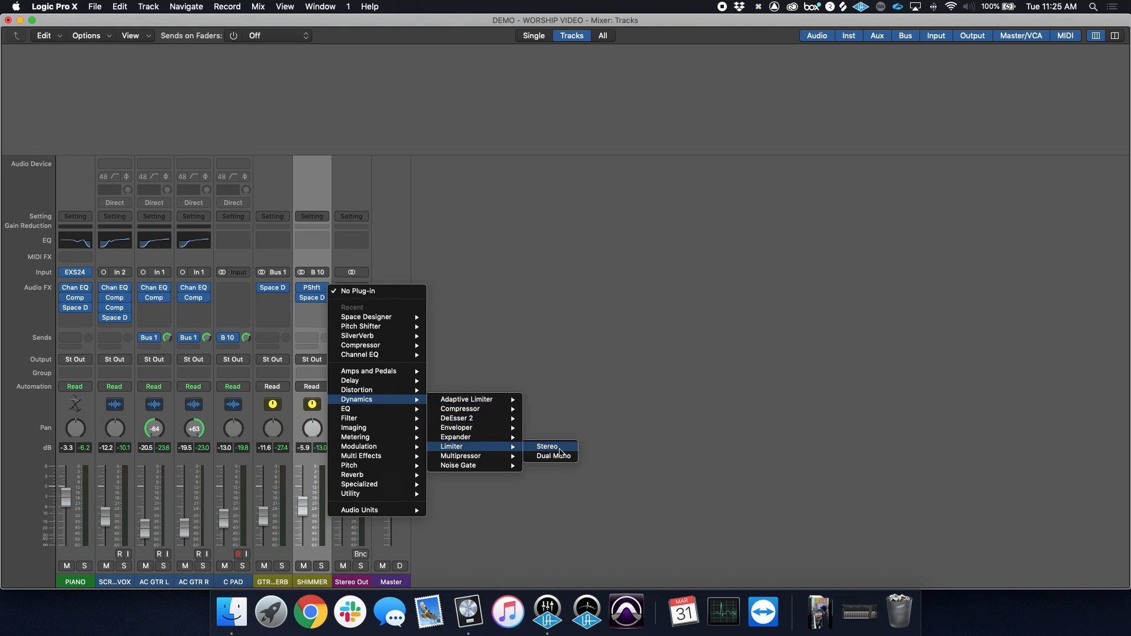
pyautogui.click(553, 448)
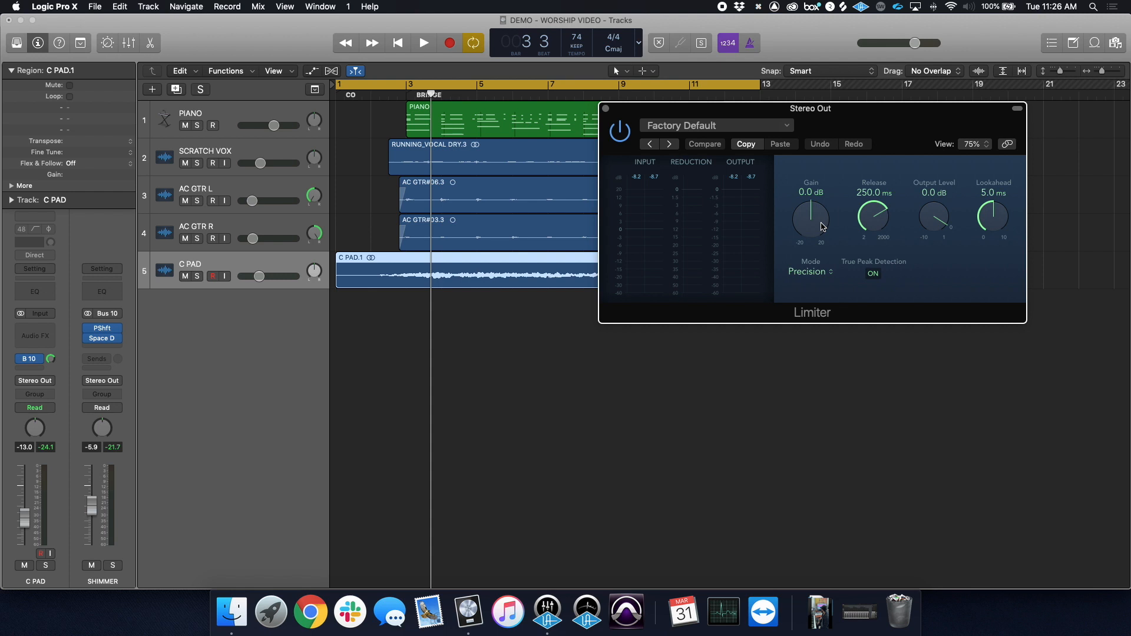
# Step: Play the project from the start and set the Stereo Out Limiter's gain to +10.0 dB and output level to -0.1 dB
pyautogui.press('Return')
pyautogui.press('space')
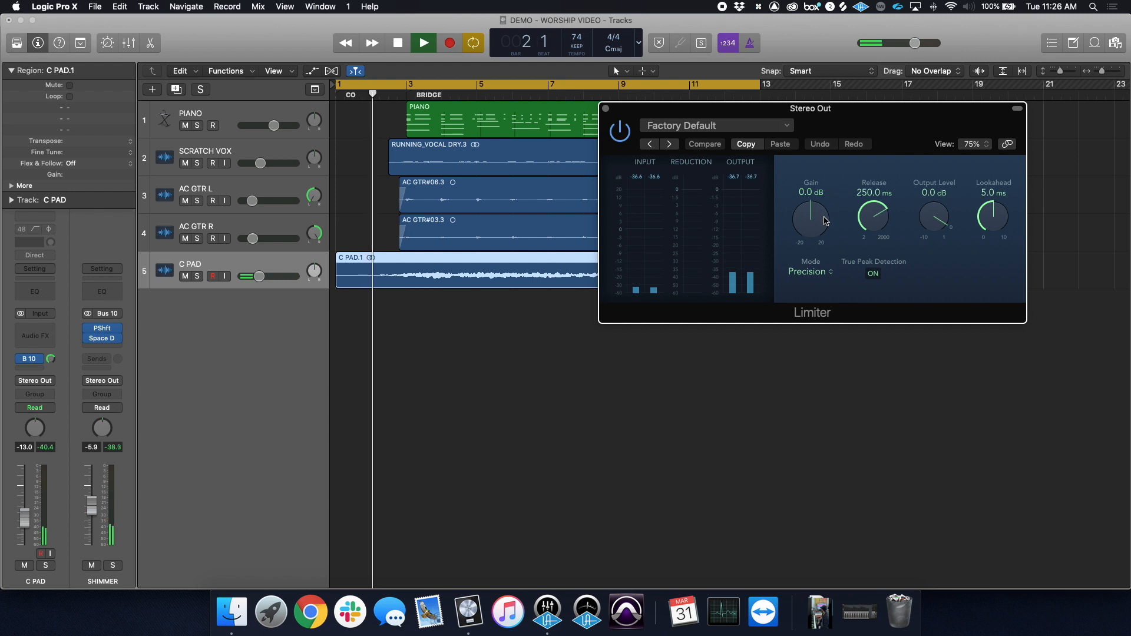
pyautogui.moveTo(815, 229); pyautogui.dragTo(806, 177)
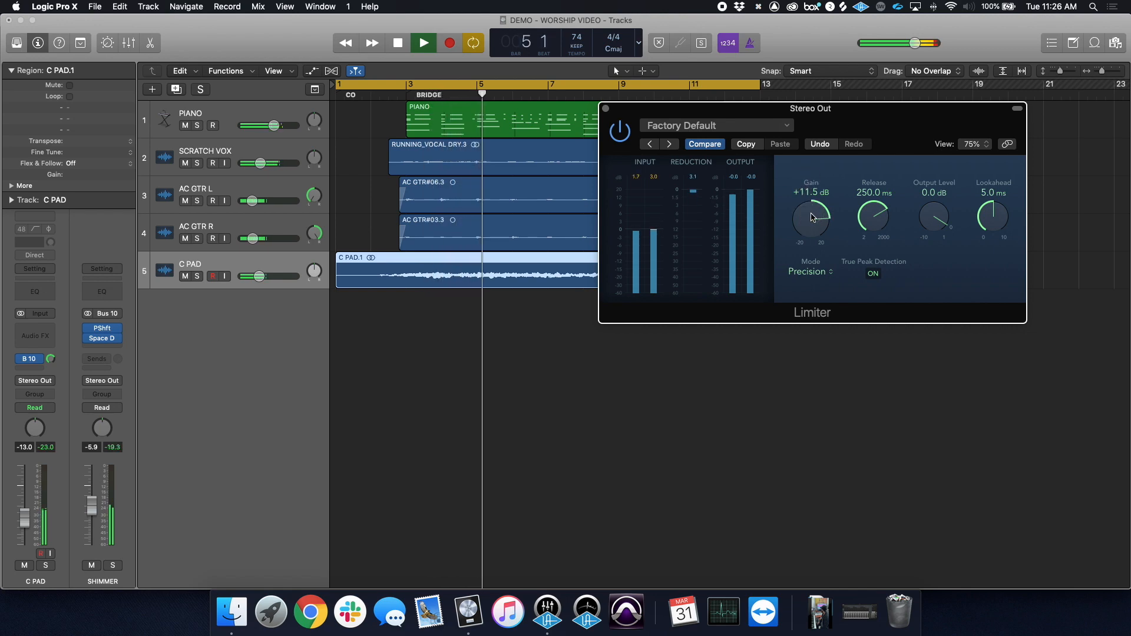
pyautogui.moveTo(811, 214); pyautogui.dragTo(811, 217)
pyautogui.moveTo(926, 214); pyautogui.dragTo(925, 218)
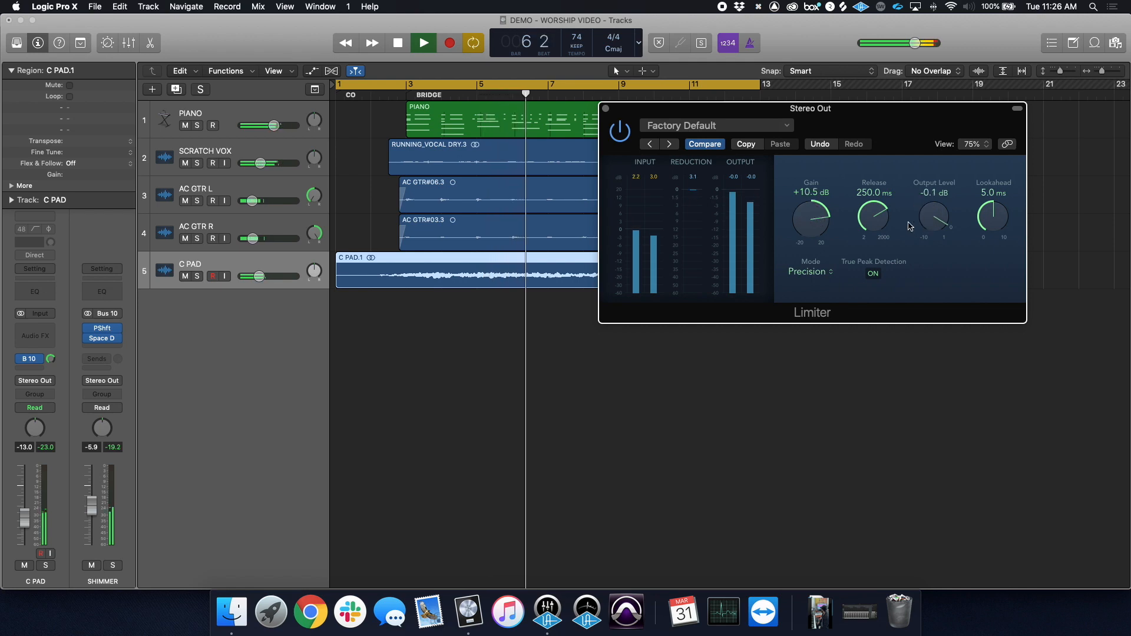
pyautogui.moveTo(830, 220); pyautogui.dragTo(832, 223)
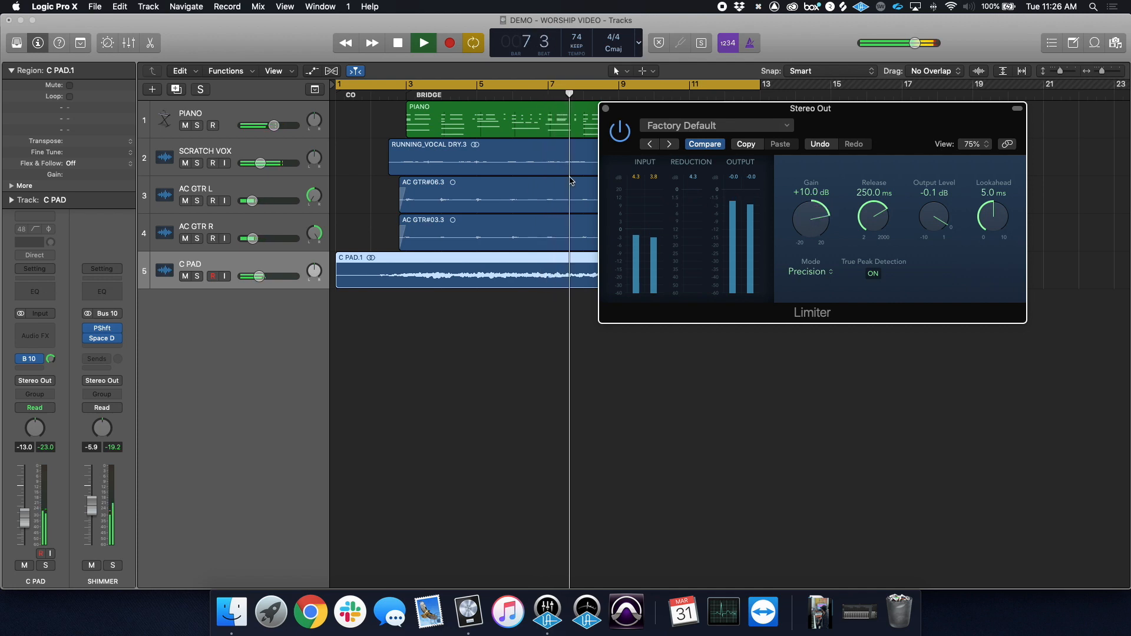
# Step: Lower the C PAD track volume to -16.4 dB, raise the PIANO volume slightly, and stop playback
pyautogui.moveTo(259, 276); pyautogui.dragTo(254, 276)
pyautogui.click(274, 126)
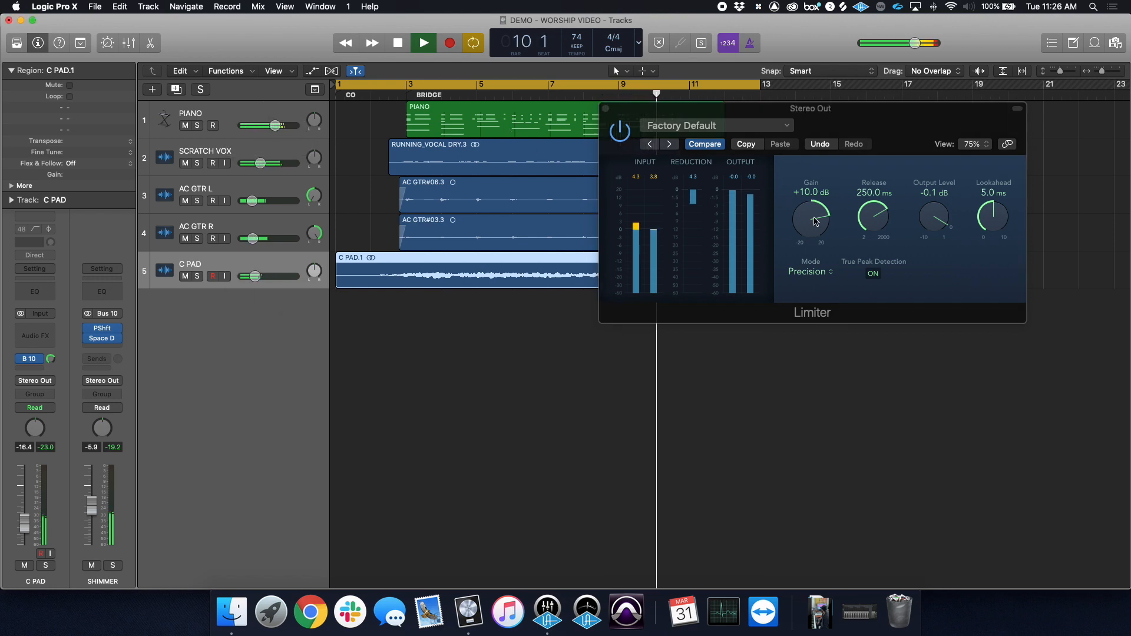
pyautogui.click(814, 220)
pyautogui.press('space')
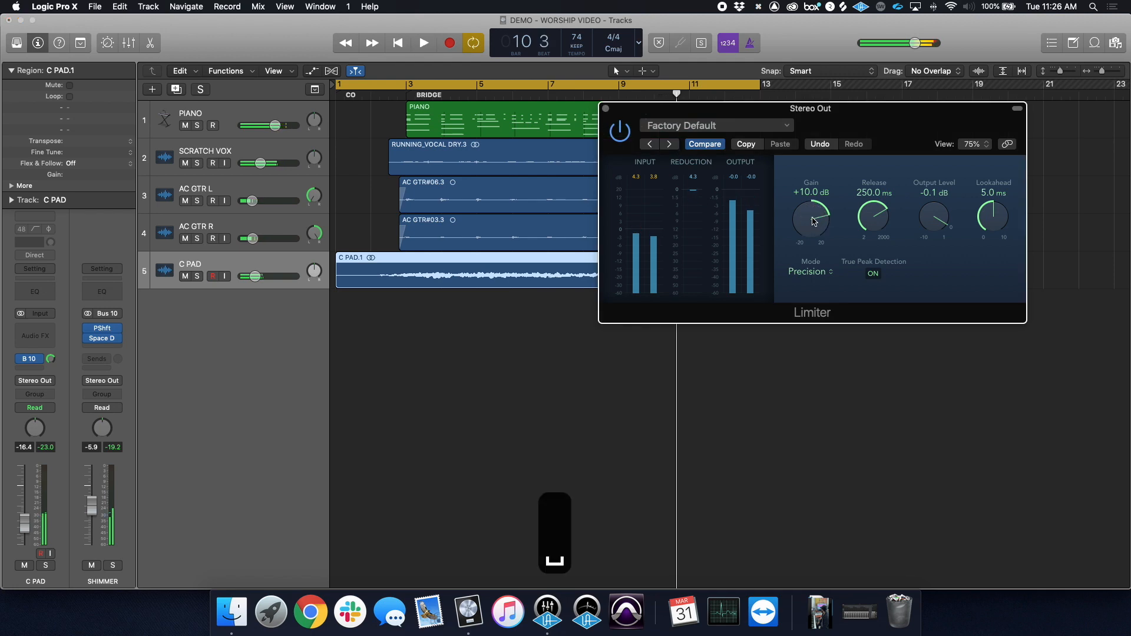